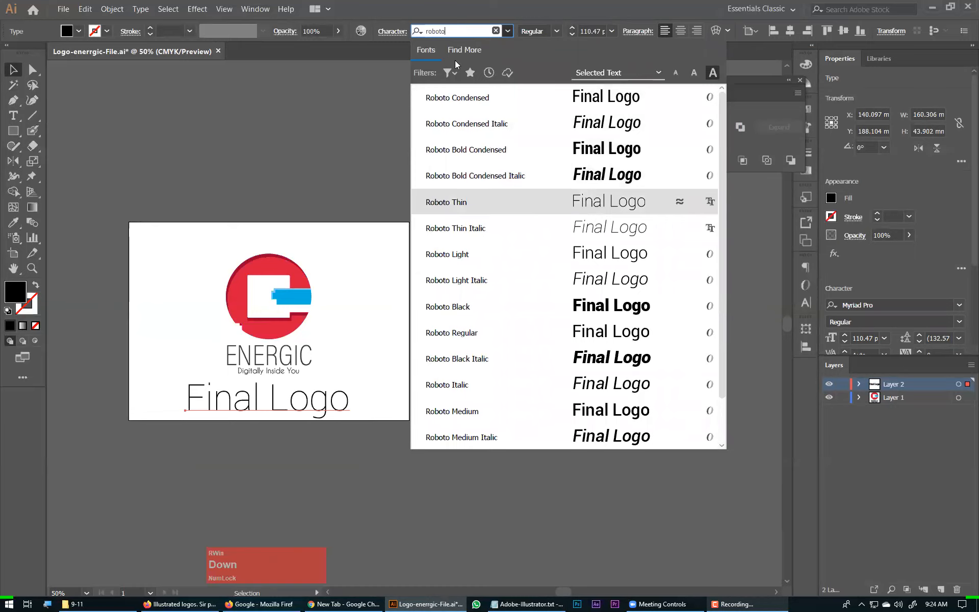
Set the "Final Logo" caption in Roboto Thin and give it a dark grey fill
key(Return)
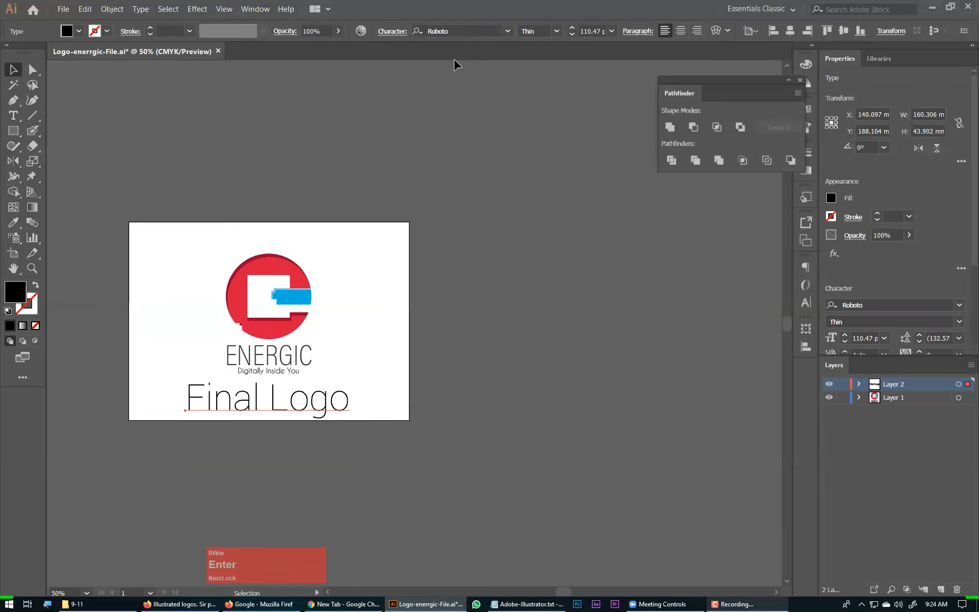
double_click(10, 296)
drag(376, 382, 340, 345)
click(645, 245)
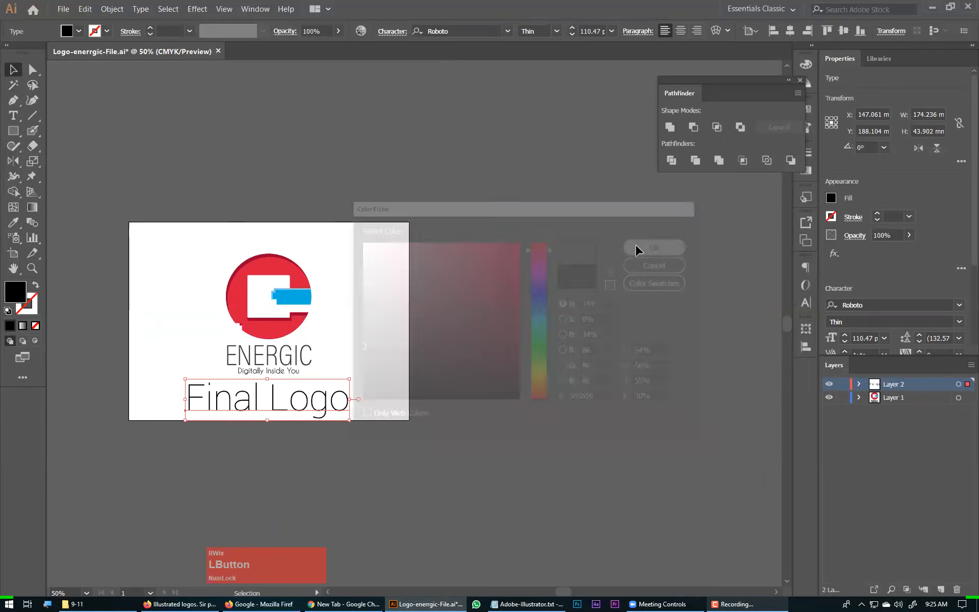
Set the opacity of the "Final Logo" caption to 30%
click(327, 30)
text(30)
key(Return)
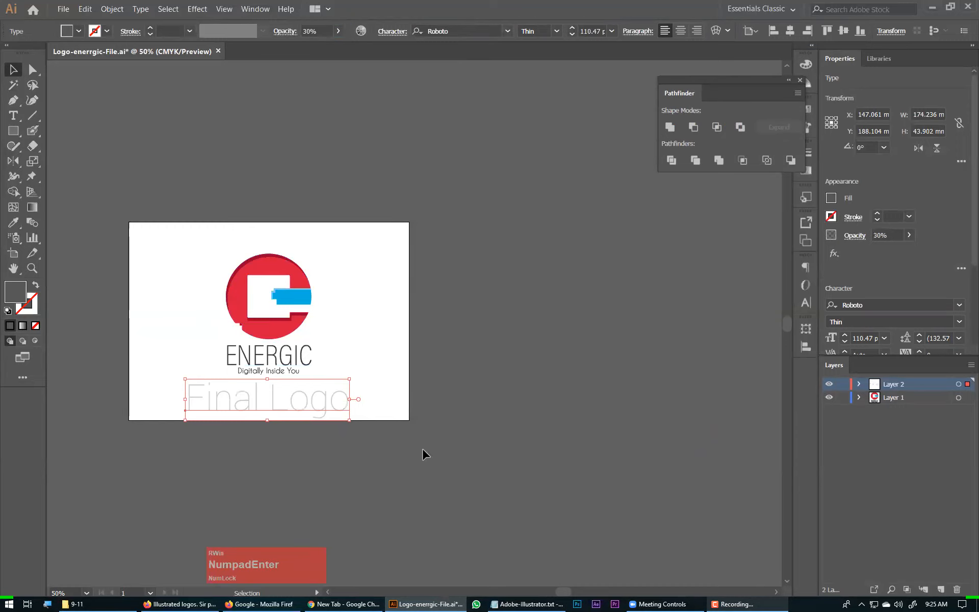
Scale the "Final Logo" caption down proportionally to about 61 pt and nudge it up inside the artboard's lower edge
drag(269, 379, 264, 399)
click(344, 393)
click(273, 419)
key(Up)
key(Up)
key(Up)
key(Up)
key(Up)
key(Up)
key(Up)
key(Up)
key(Up)
key(Up)
key(Up)
key(Up)
key(Up)
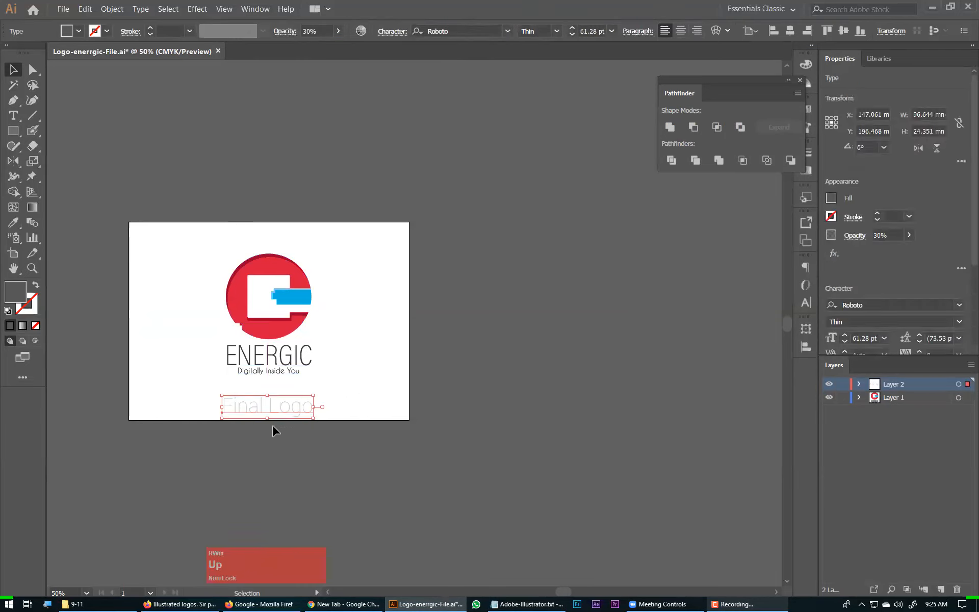
Centre-align the caption's paragraph and centre the text horizontally on the artboard
key(alt+t)
key(c)
key(u)
key(alt+t)
key(c)
key(t)
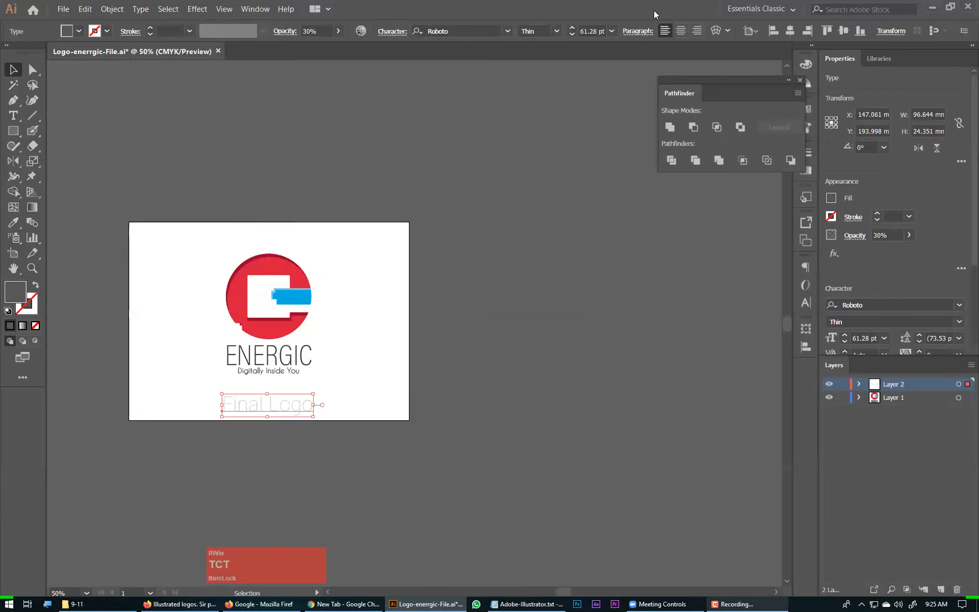
click(679, 31)
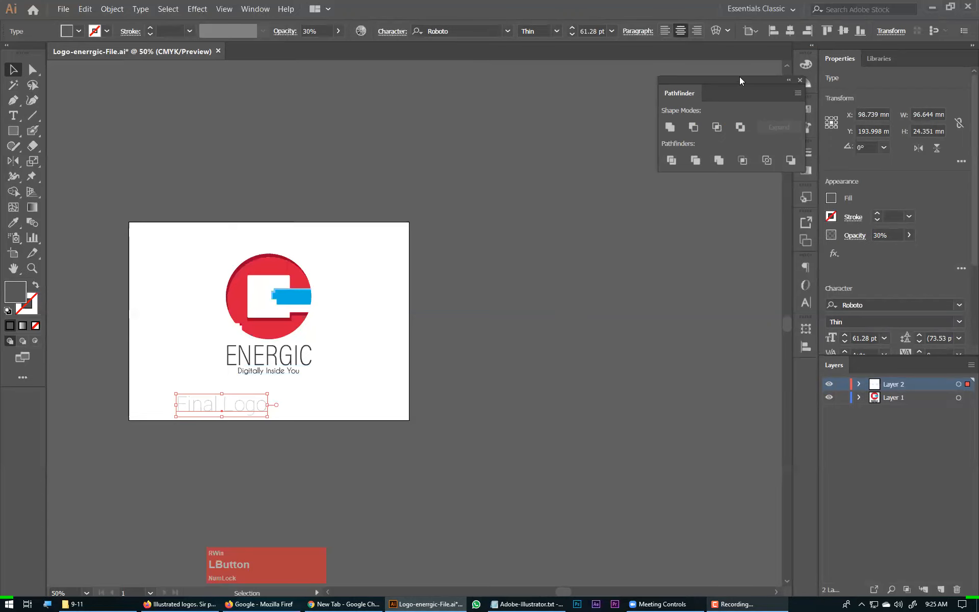
click(791, 30)
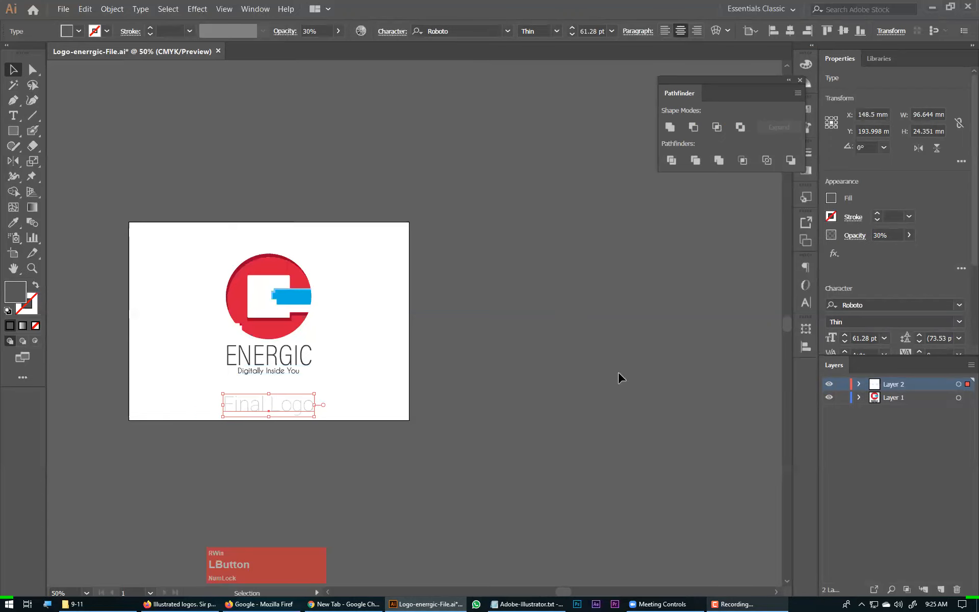
click(627, 507)
click(878, 504)
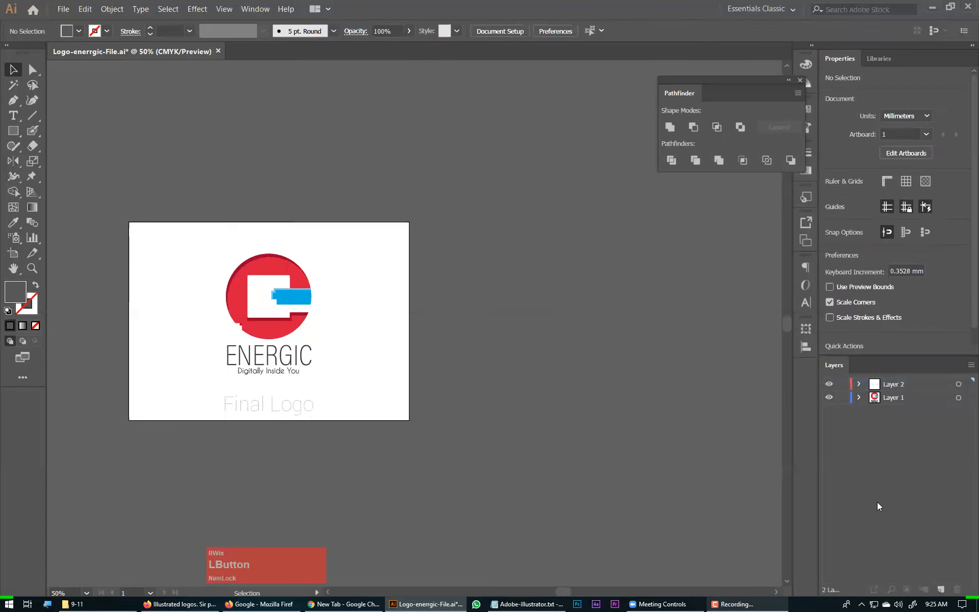
Shrink the "Final Logo" caption further to about 34 pt near the artboard's lower edge
key(ctrl+0)
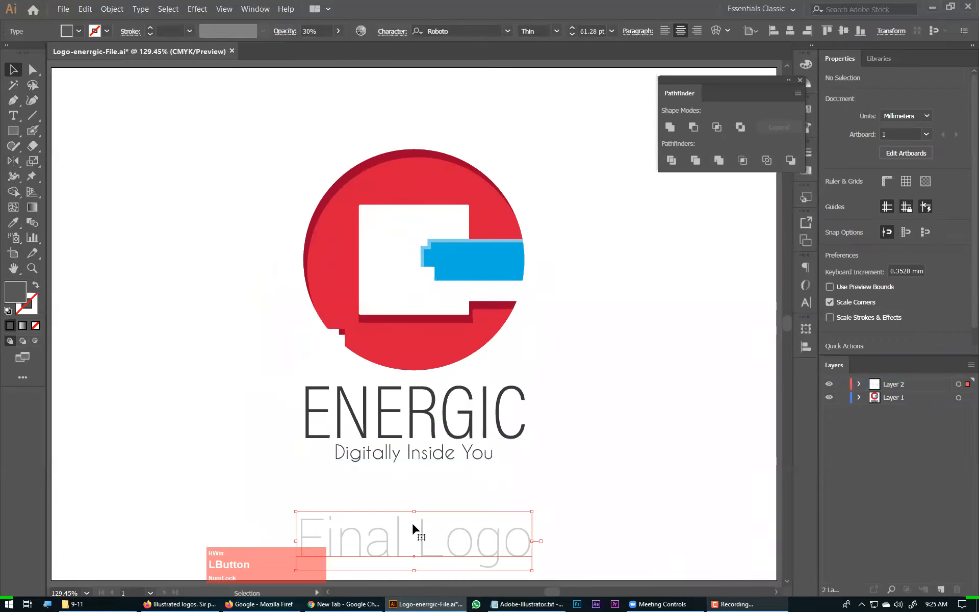
click(414, 510)
drag(414, 510, 435, 548)
click(526, 569)
Duplicate the A4 artboard together with its artwork directly below the original, with Move Artwork with Artboard enabled
key(ctrl+KP_Subtract)
key(ctrl+KP_Subtract)
key(ctrl+KP_Subtract)
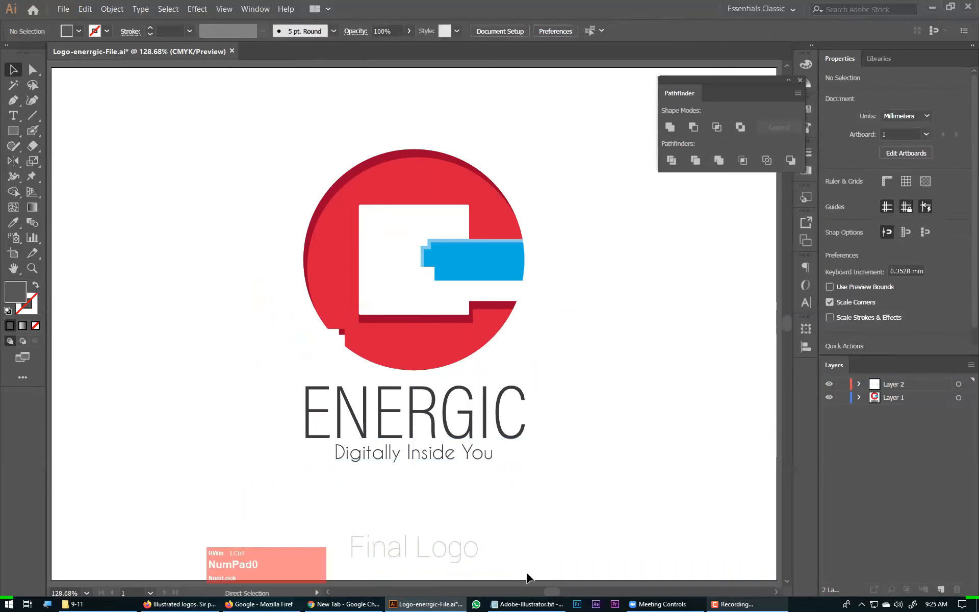
key(ctrl+KP_Subtract)
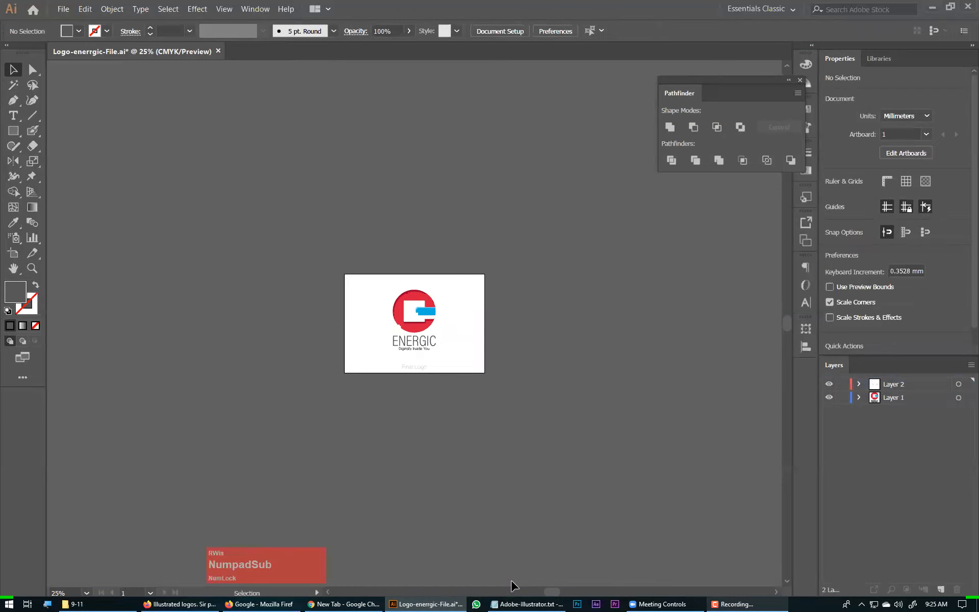
drag(263, 400, 182, 196)
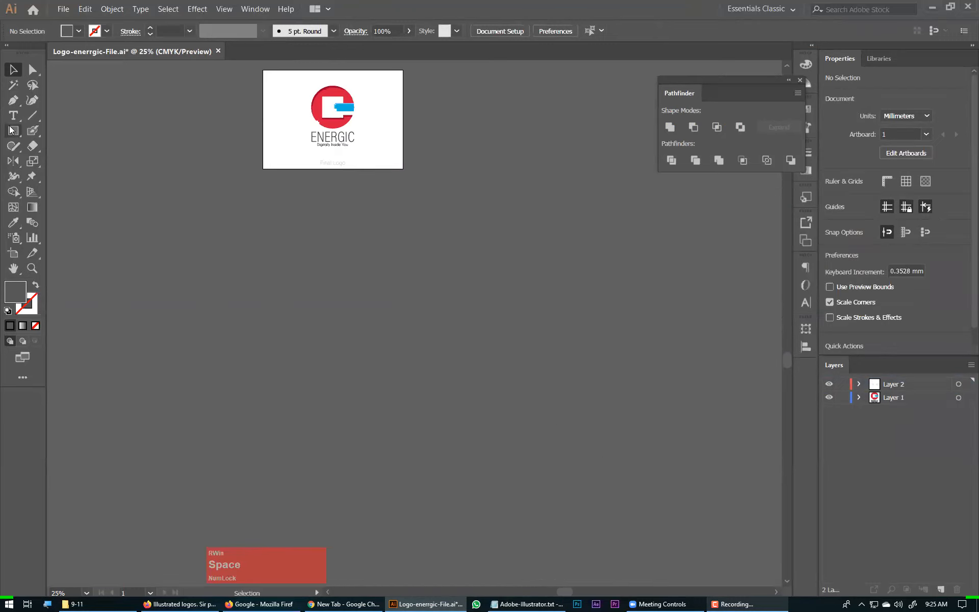
click(13, 253)
drag(389, 92, 394, 202)
key(ctrl+z)
click(844, 232)
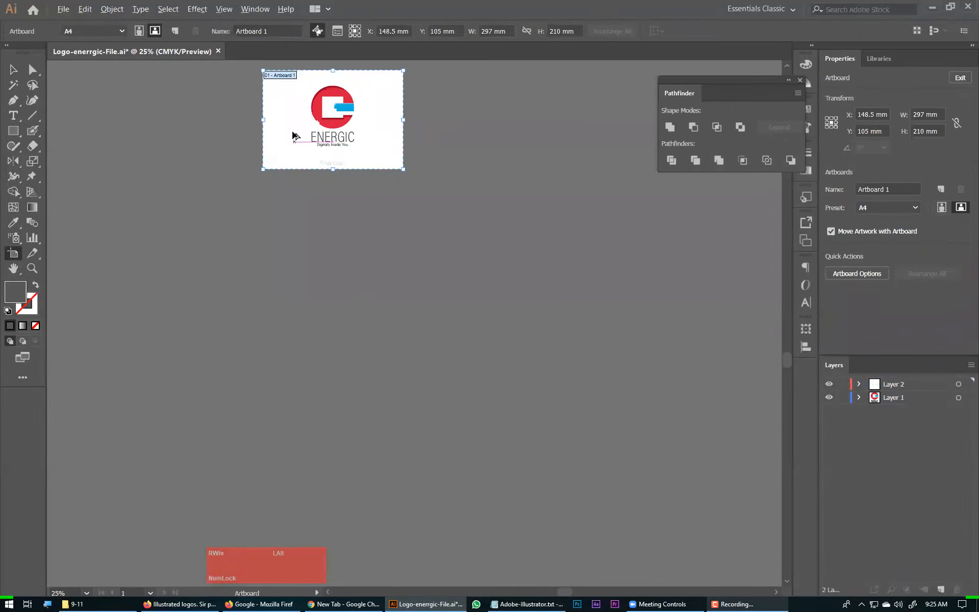
drag(366, 111, 368, 209)
Change the caption on the second artboard to "Logo Concept"
click(13, 70)
drag(263, 174, 498, 324)
key(space)
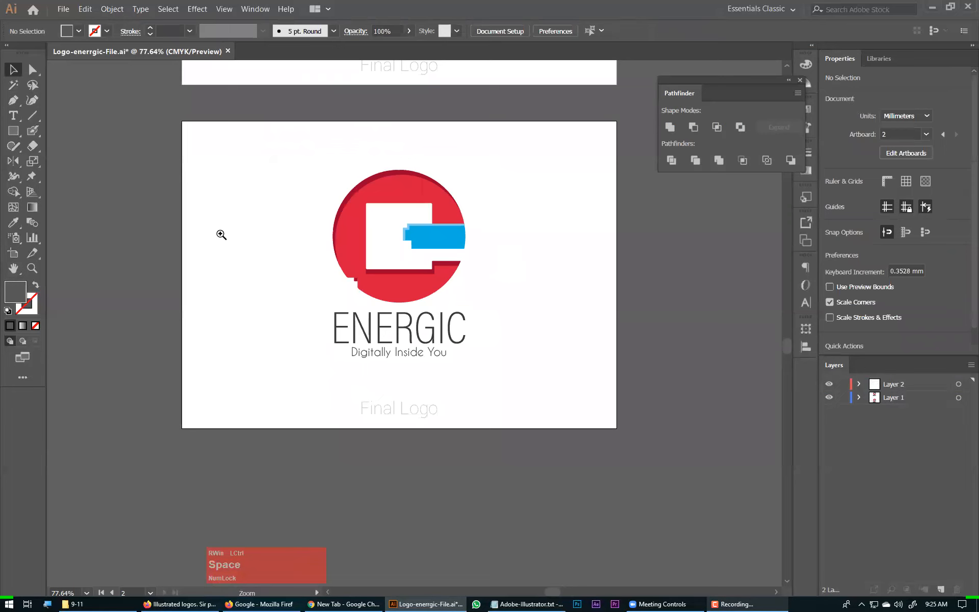
drag(221, 234, 477, 396)
click(357, 406)
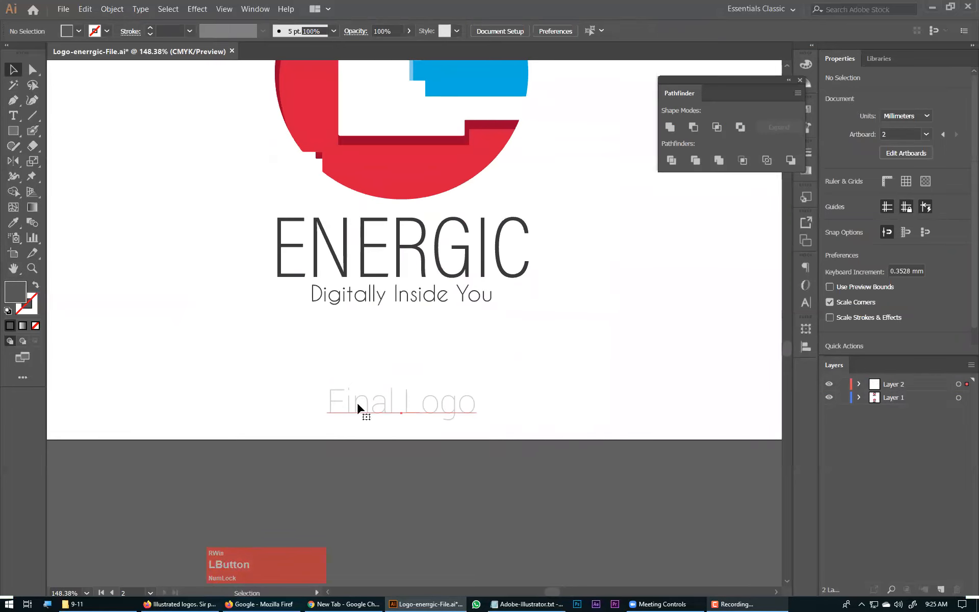
double_click(394, 407)
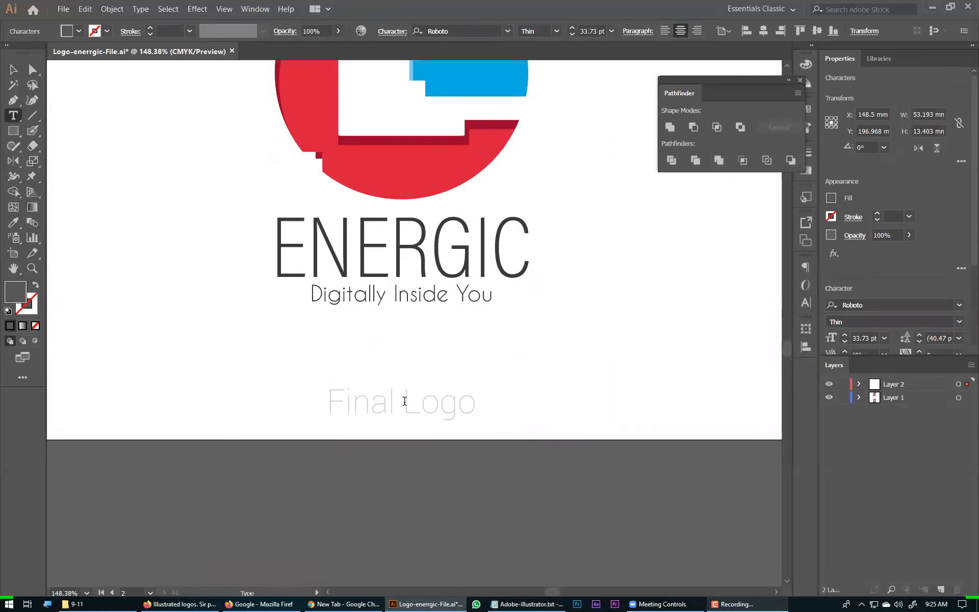
drag(403, 401, 303, 397)
key(BackSpace)
key(End)
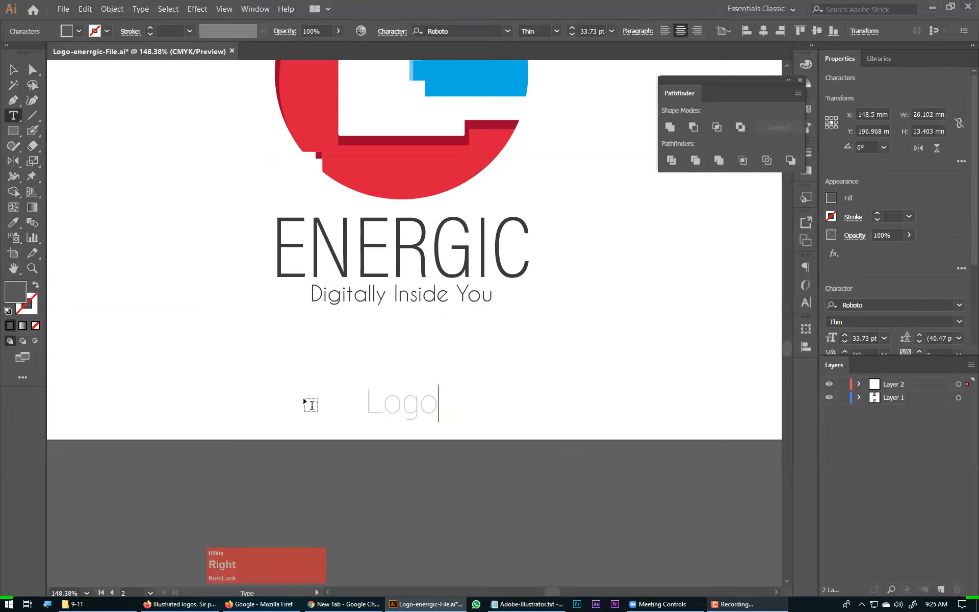
text(Concept)
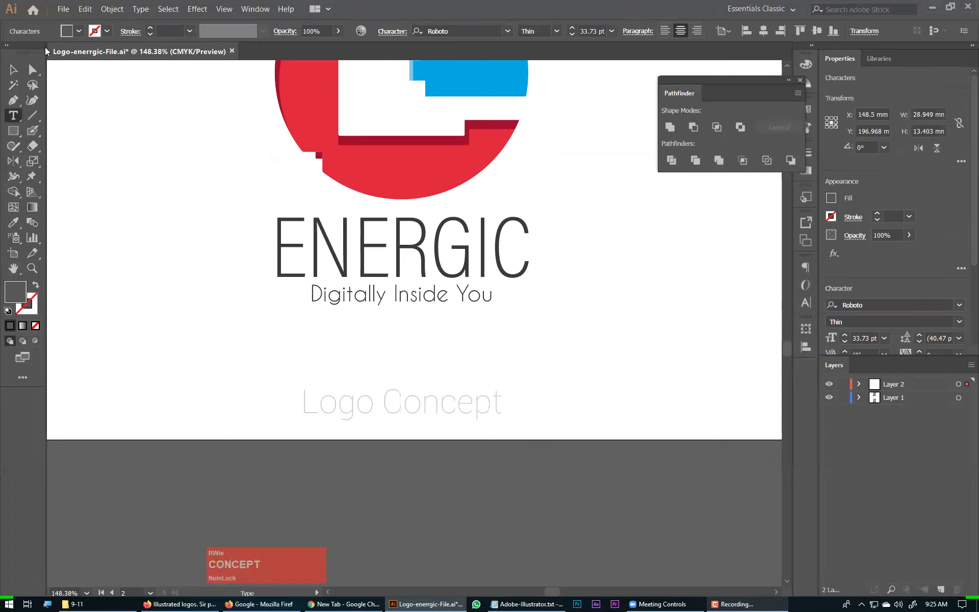
click(11, 71)
click(107, 144)
key(ctrl+alt+0)
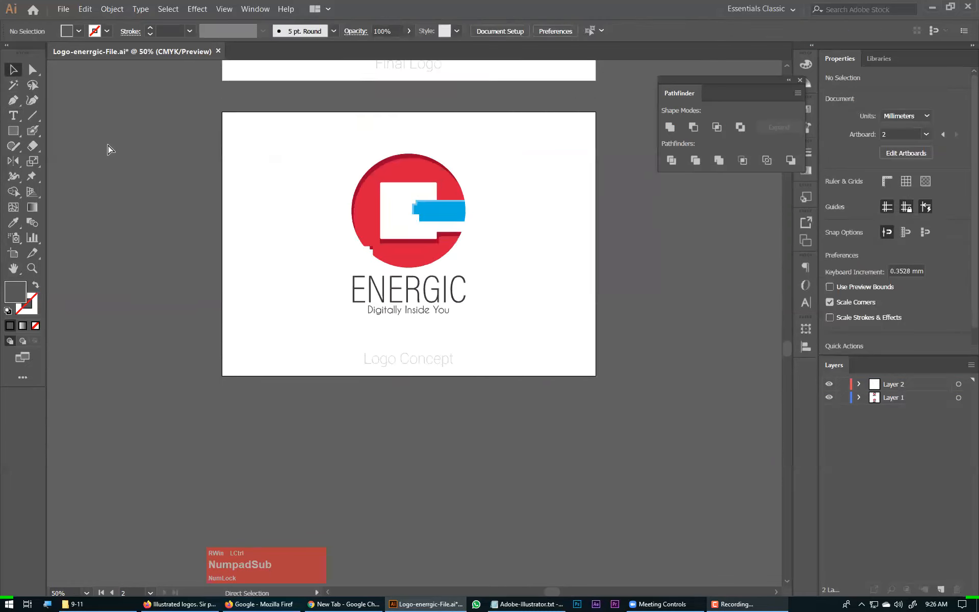
key(space)
drag(197, 142, 125, 254)
click(63, 9)
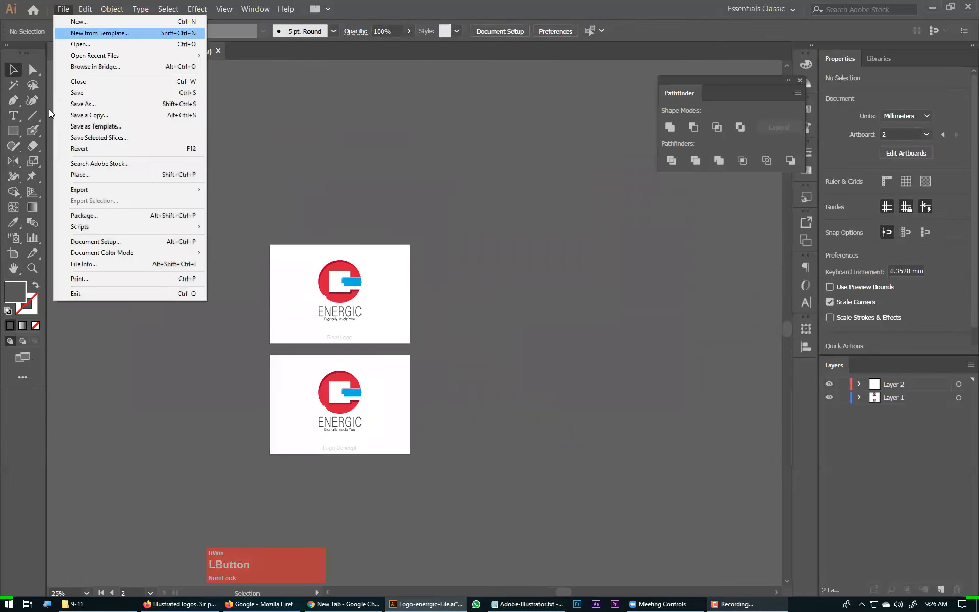
mouse_move(81, 190)
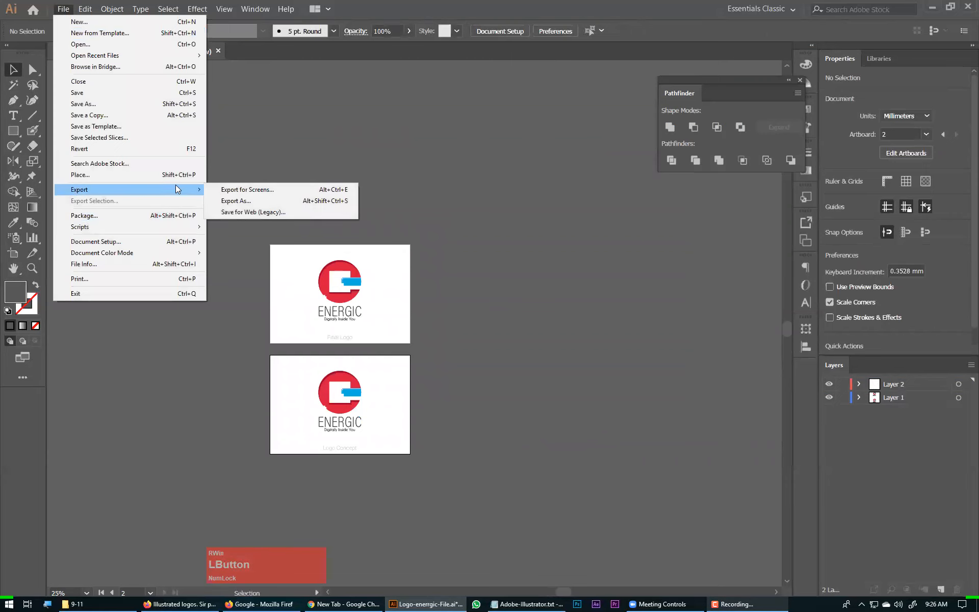
click(81, 175)
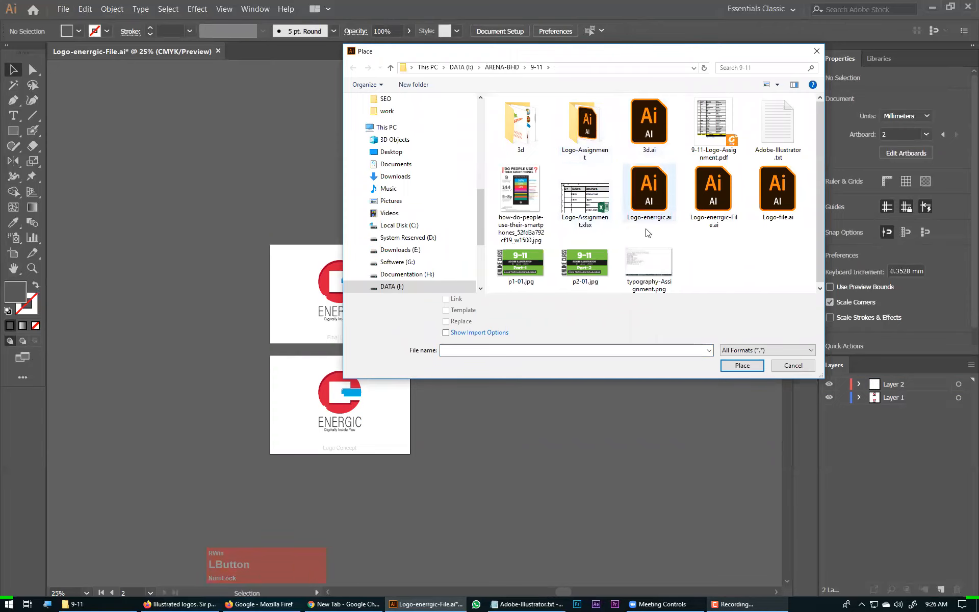
double_click(649, 198)
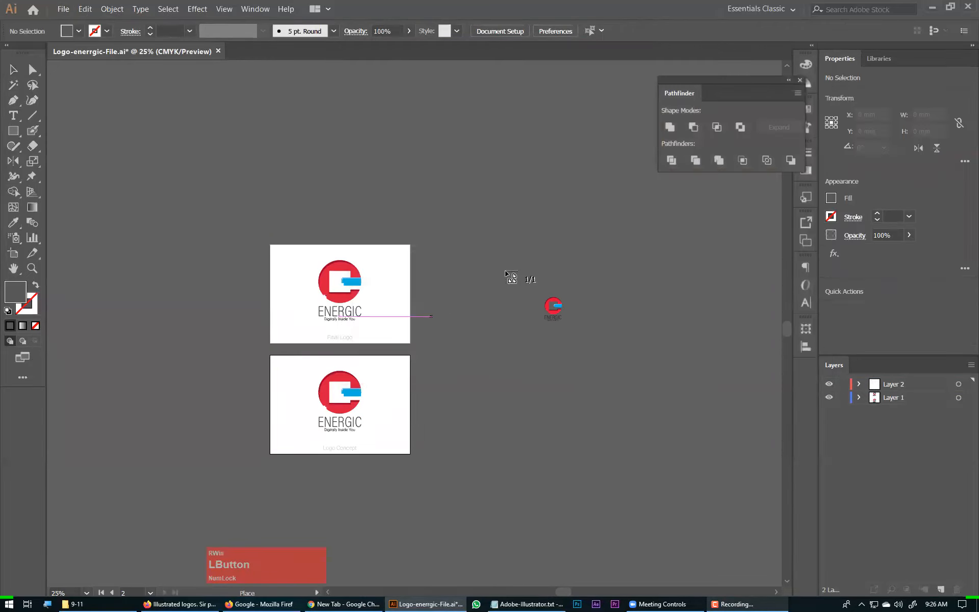
key(ctrl+z)
Open Logo-enerrgic.ai and copy the outline construction of the logo made of a circle, squares and a bar
click(63, 9)
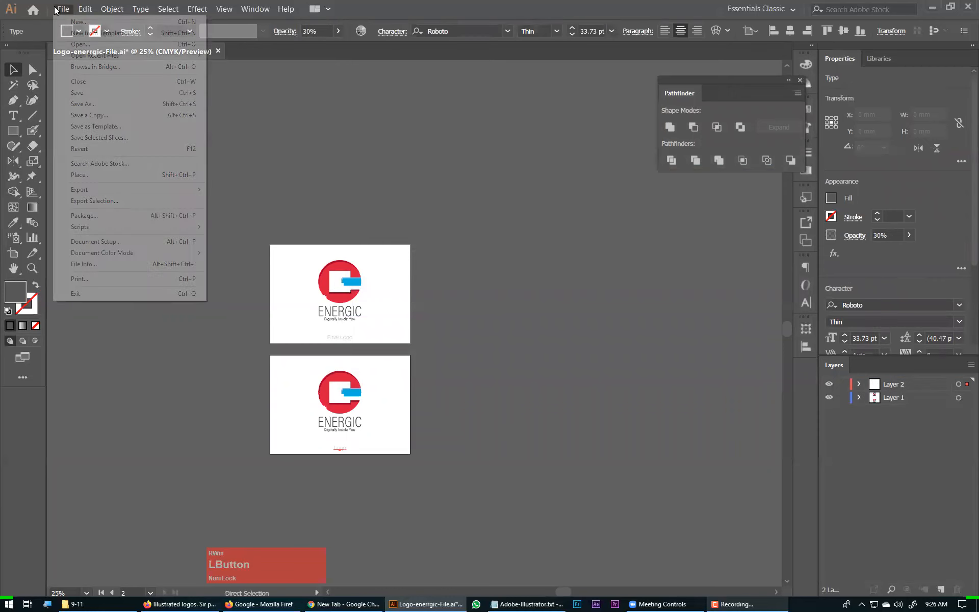
click(72, 45)
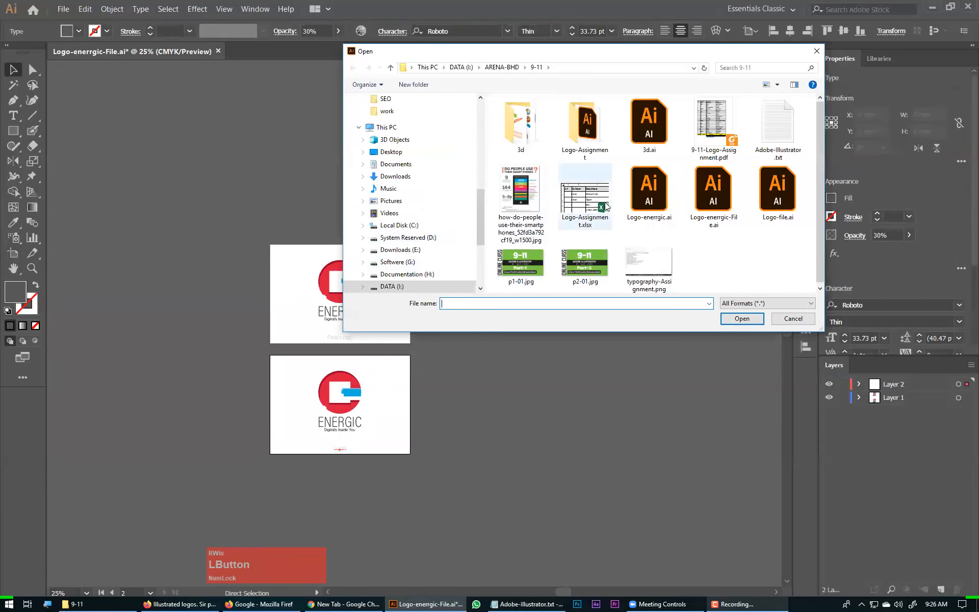
double_click(649, 196)
drag(451, 252, 144, 363)
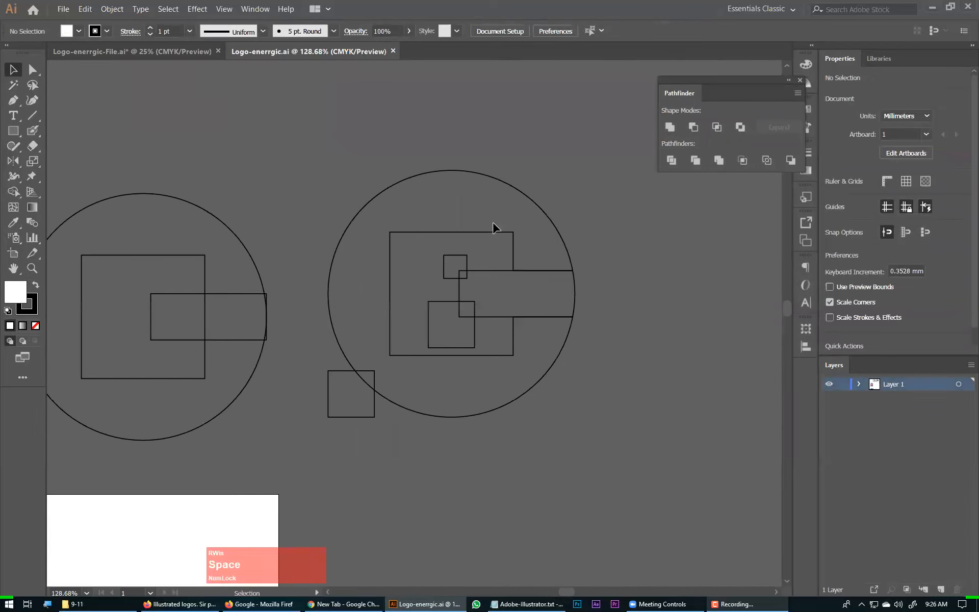
drag(312, 439, 302, 445)
key(ctrl+c)
key(ctrl+c)
key(ctrl+c)
key(ctrl+c)
Paste the copied construction outlines onto the second artboard of Logo-enerrgic-File.ai, over the coloured logo
click(165, 57)
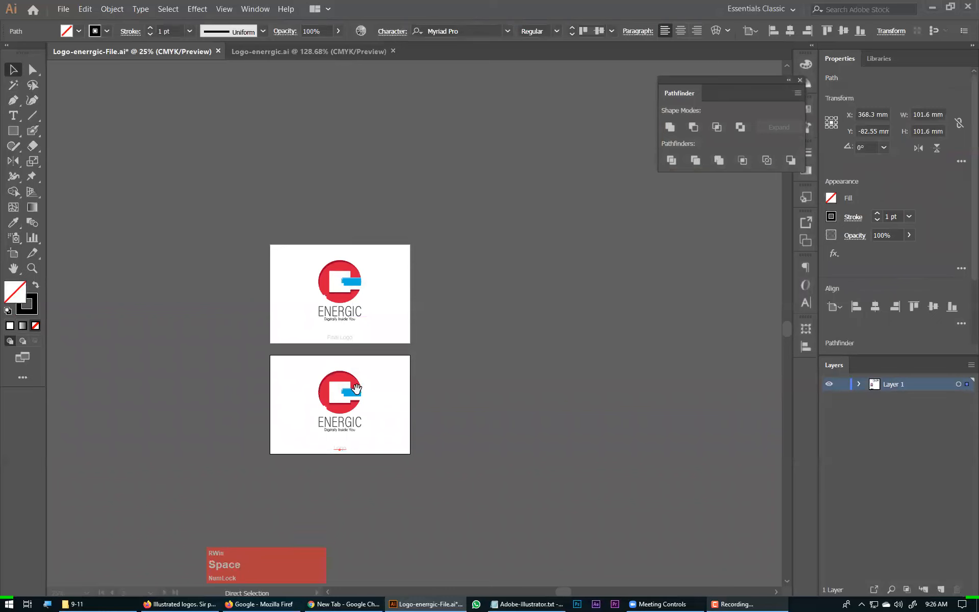
drag(357, 389, 464, 342)
drag(386, 307, 561, 402)
drag(422, 387, 527, 407)
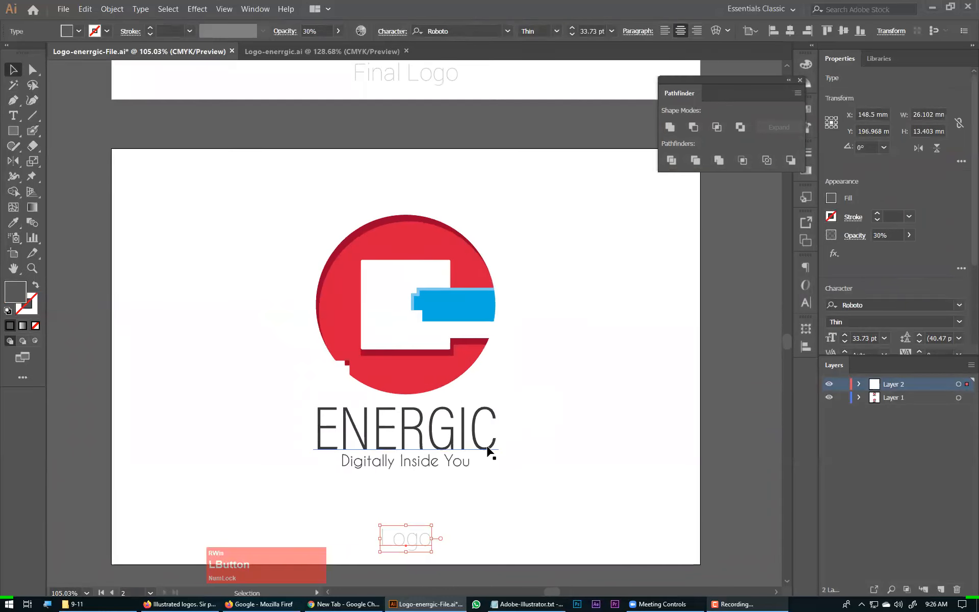
click(184, 296)
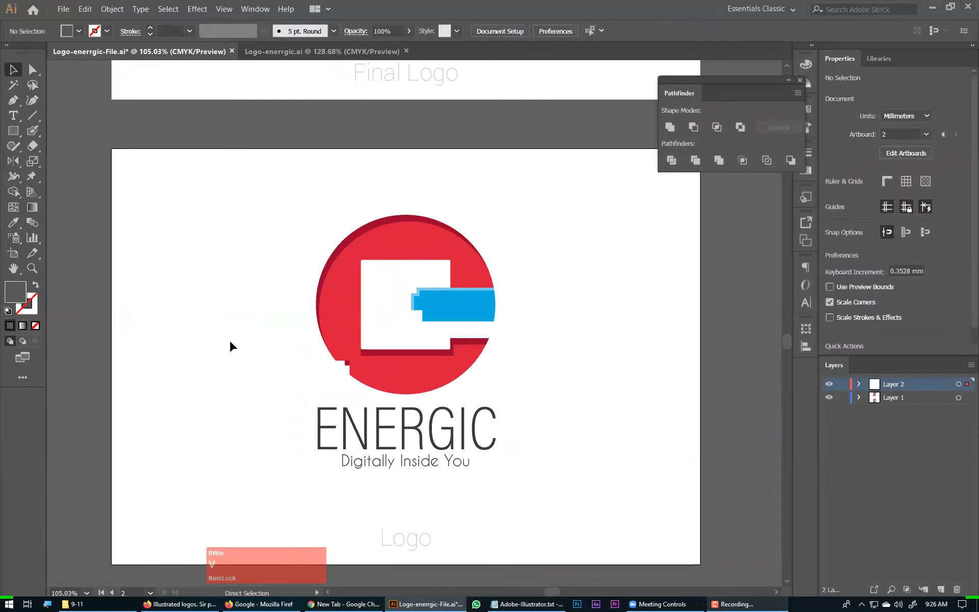
drag(230, 343, 412, 366)
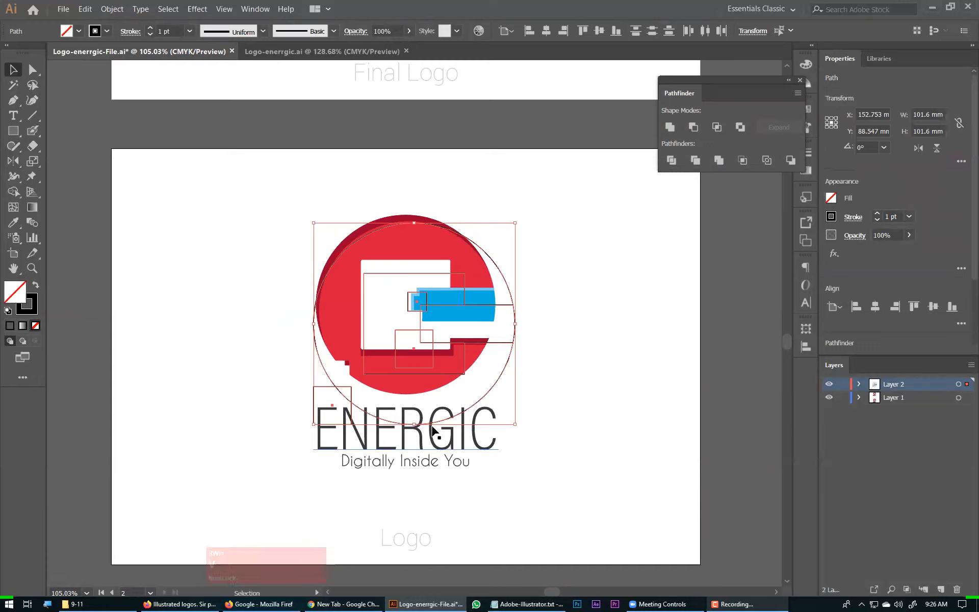
Scale the pasted outlines to about 90 mm to match the logo's circle, and place them as a group left of it
drag(413, 424, 414, 394)
drag(414, 223, 414, 216)
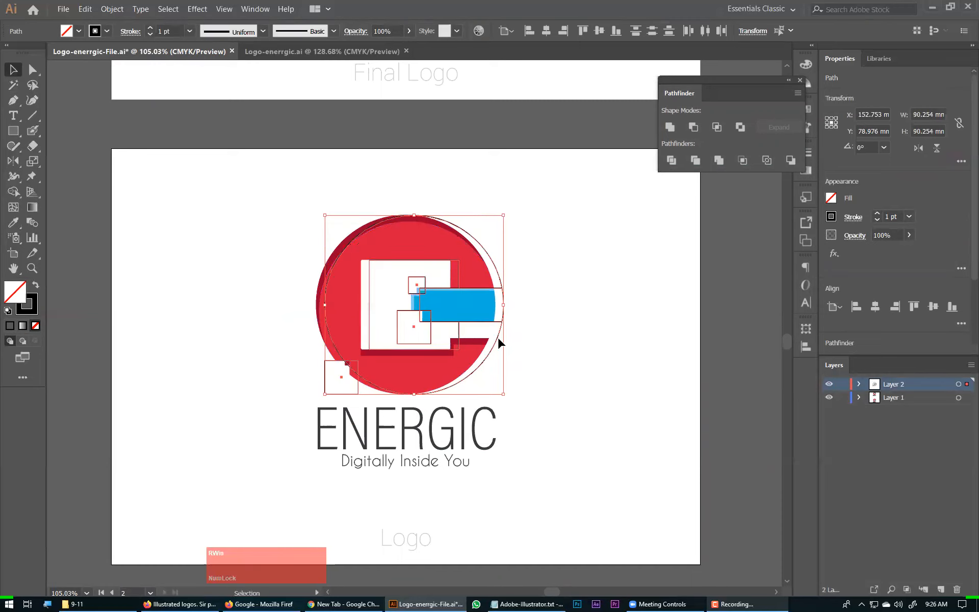
key(ctrl+g)
drag(489, 345, 300, 348)
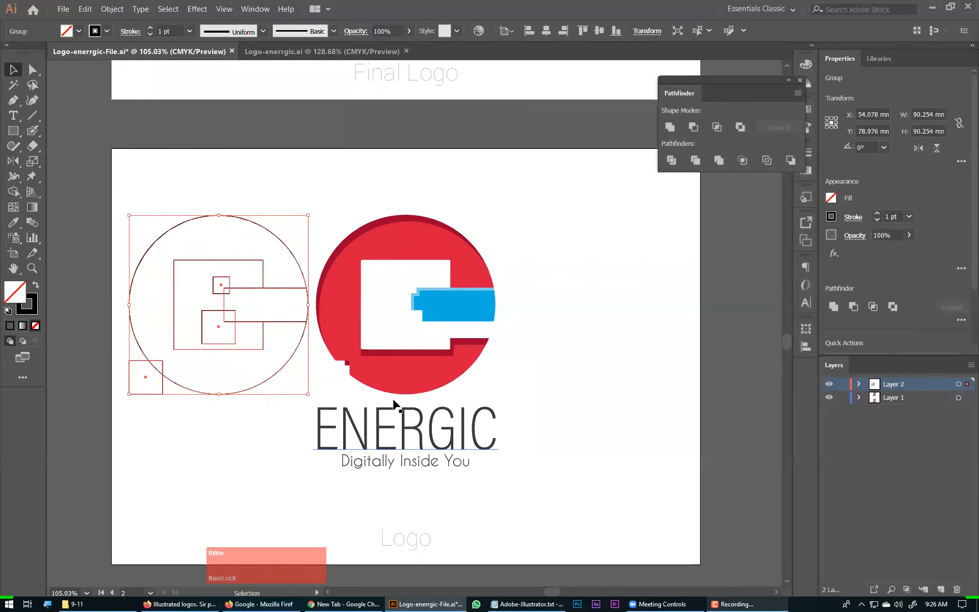
Move the outlines and the coloured logo toward the artboard's centre, and shift the coloured logo further right to widen the gap
drag(533, 205, 159, 451)
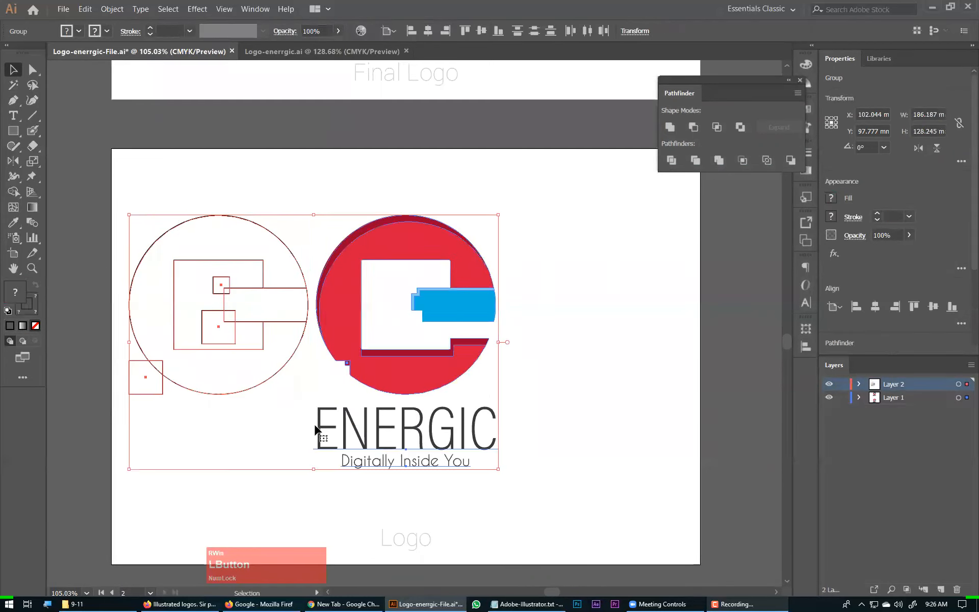
drag(360, 427, 431, 428)
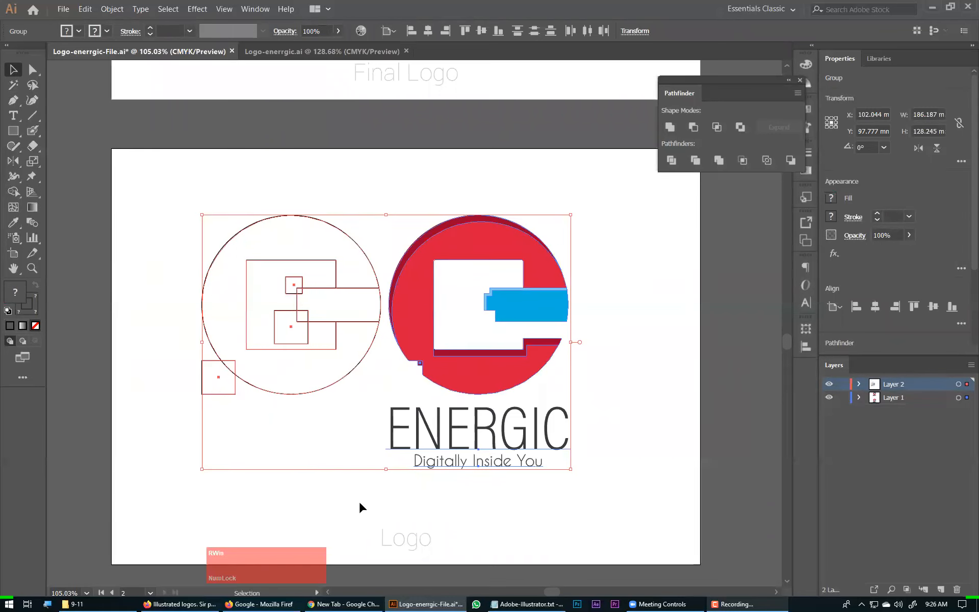
click(602, 387)
drag(512, 371, 543, 371)
click(618, 433)
click(593, 442)
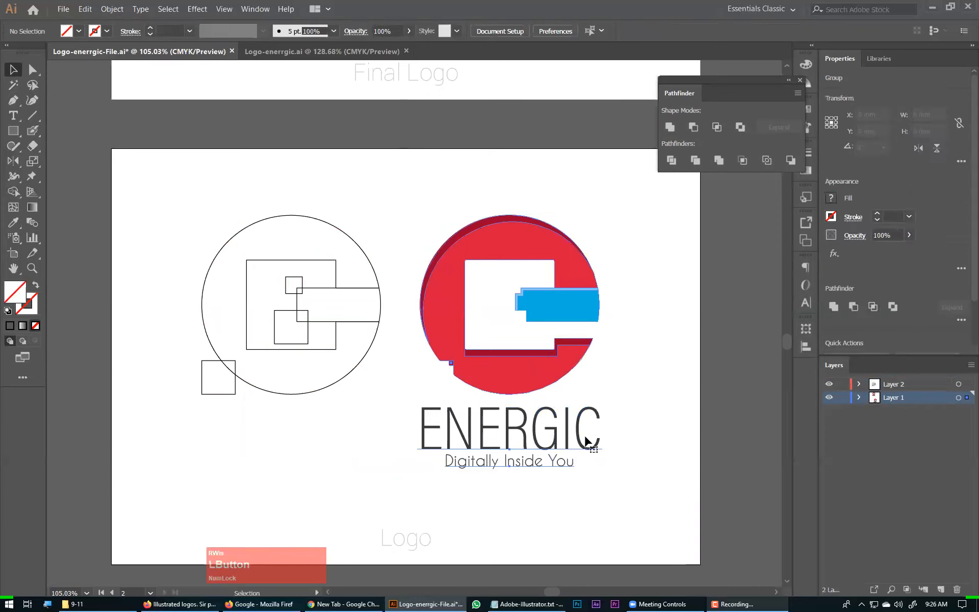
Ungroup the coloured logo on the second artboard and delete its ENERGIC wordmark and tagline
right_click(592, 443)
click(638, 360)
click(615, 426)
drag(616, 431, 474, 435)
key(Delete)
Change the second artboard's caption to "Logo Concept"
key(space)
double_click(509, 466)
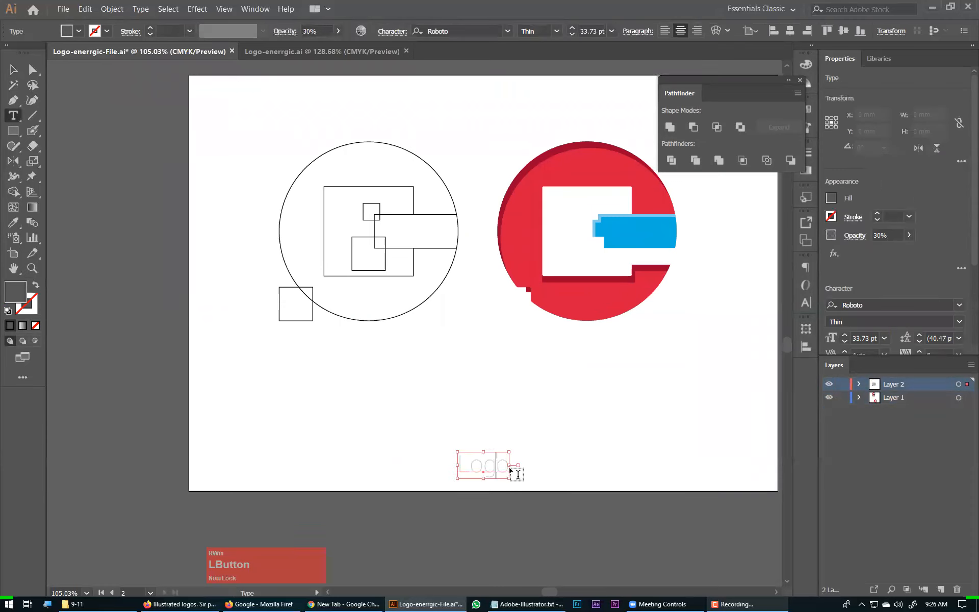
text(Concept)
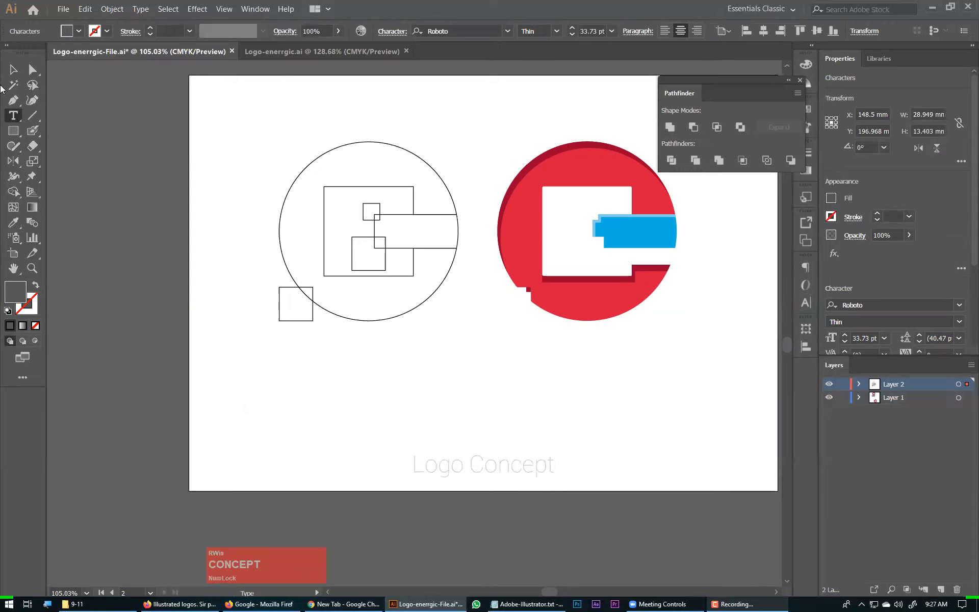
click(14, 70)
click(551, 384)
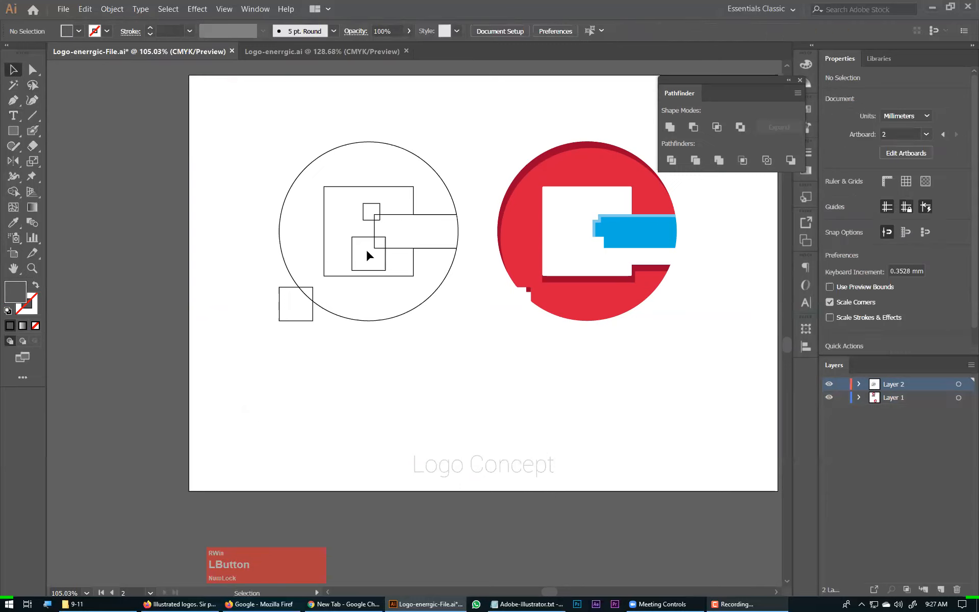
Place the sketch photo 20200415_215916.jpg from the Logo-Assignment folder, rotated upright, at the right edge of the second artboard
click(386, 257)
key(ctrl+shift+a)
click(64, 8)
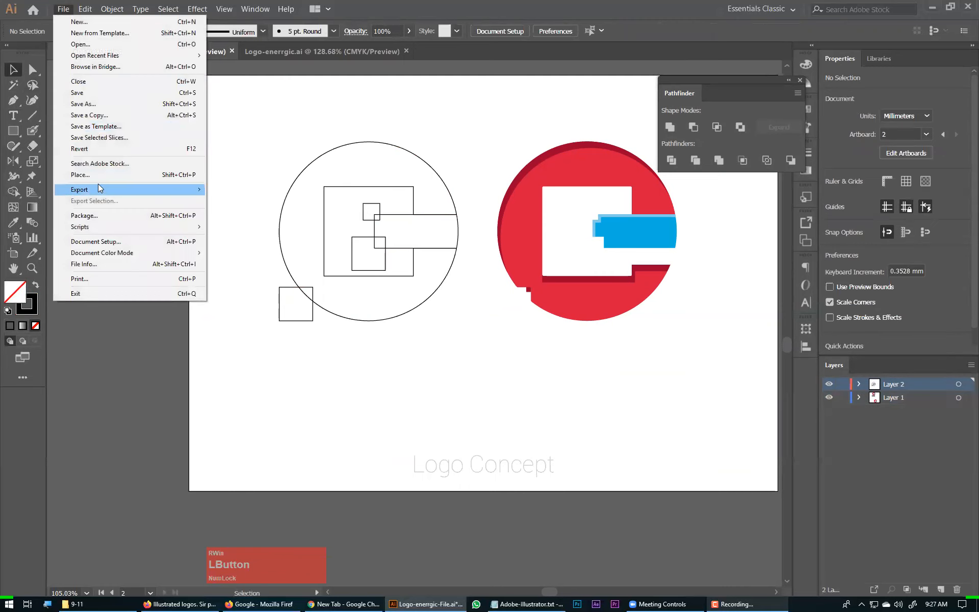
click(82, 175)
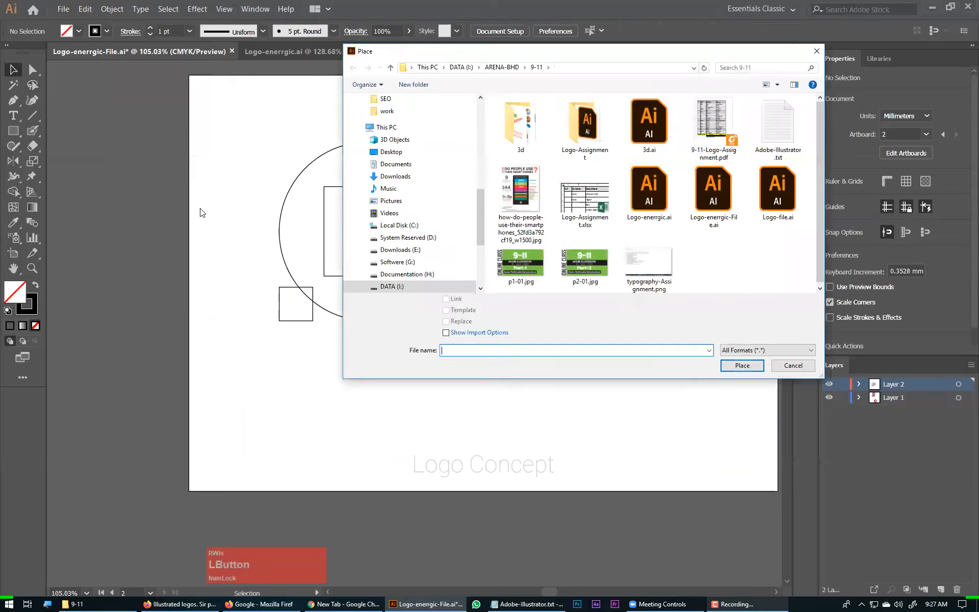
double_click(599, 55)
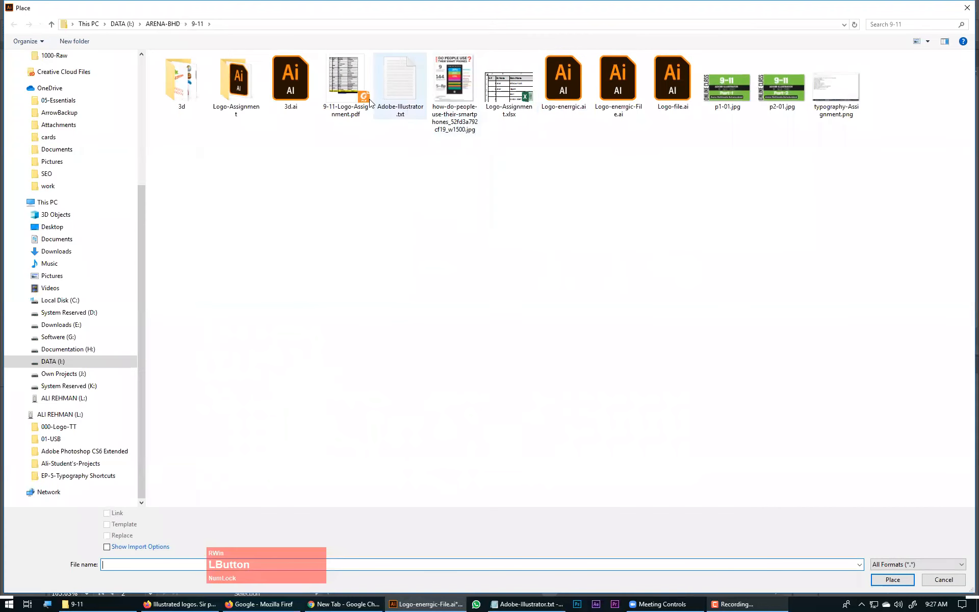
double_click(252, 82)
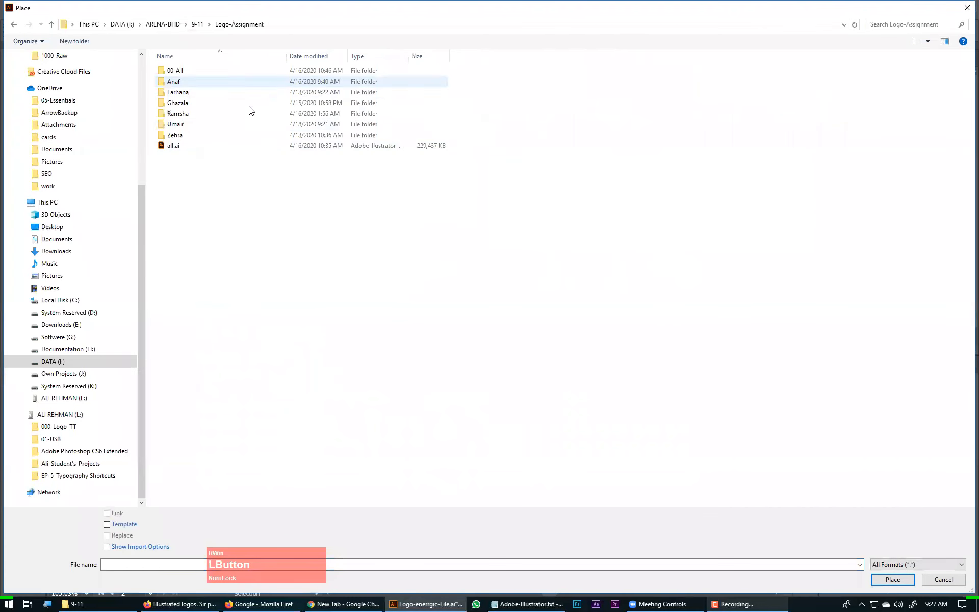
double_click(186, 103)
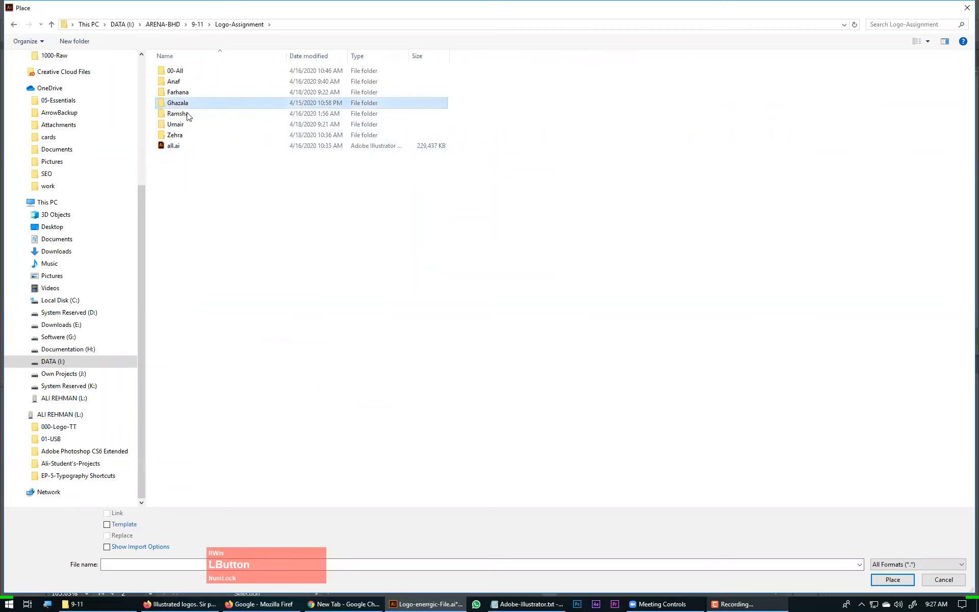
double_click(255, 72)
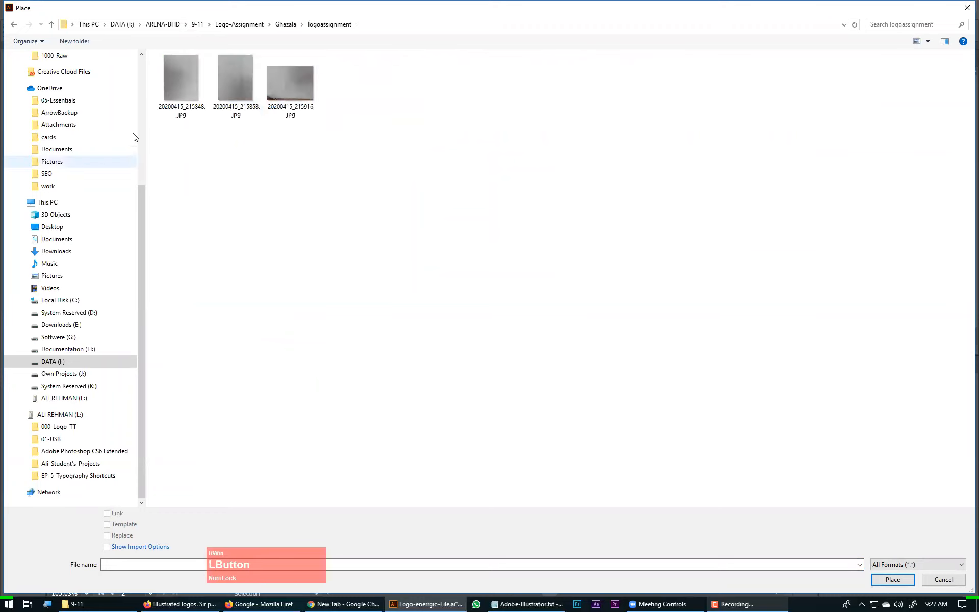
click(288, 77)
double_click(288, 76)
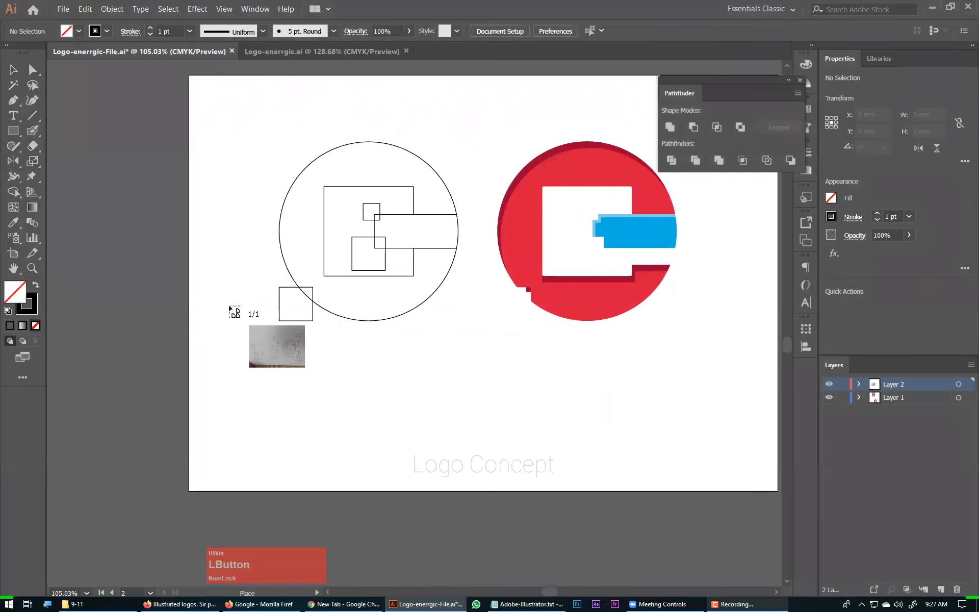
drag(223, 168, 499, 375)
drag(425, 238, 730, 334)
Shrink the outlines and coloured logo and shift them left, then fit the sketch photo beside them at about 96 by 128 mm
drag(604, 350, 431, 350)
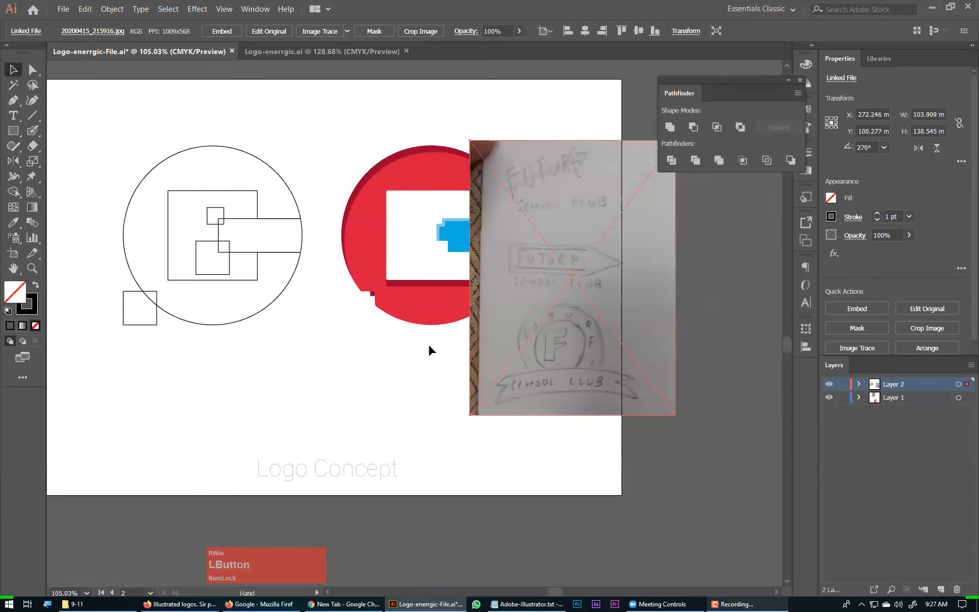
shift+click(285, 249)
drag(521, 235, 449, 241)
drag(356, 254, 269, 253)
drag(510, 275, 471, 261)
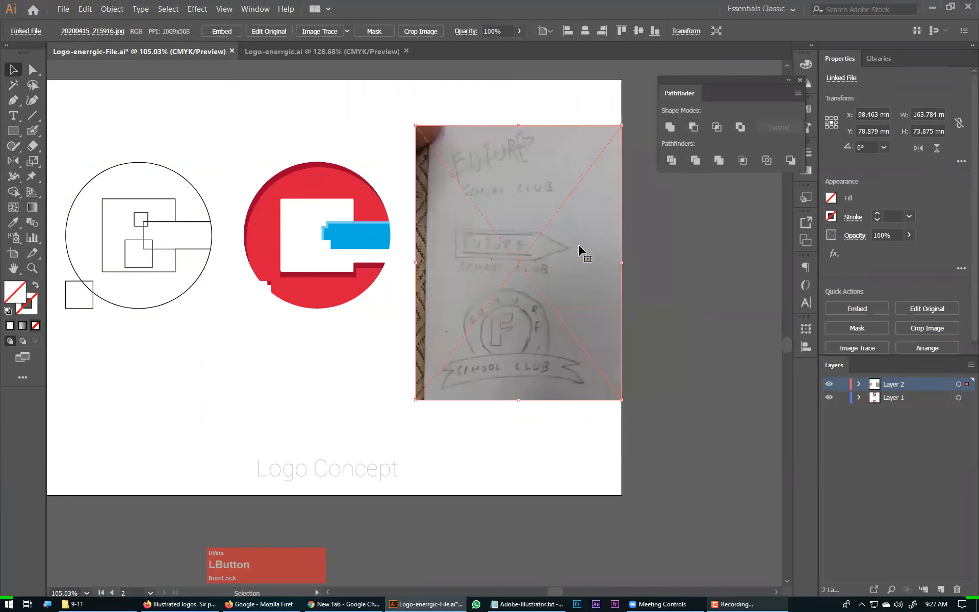
drag(624, 261, 605, 262)
Crop the sketch photo at its sides to about 86 mm wide, keeping its full height
click(919, 329)
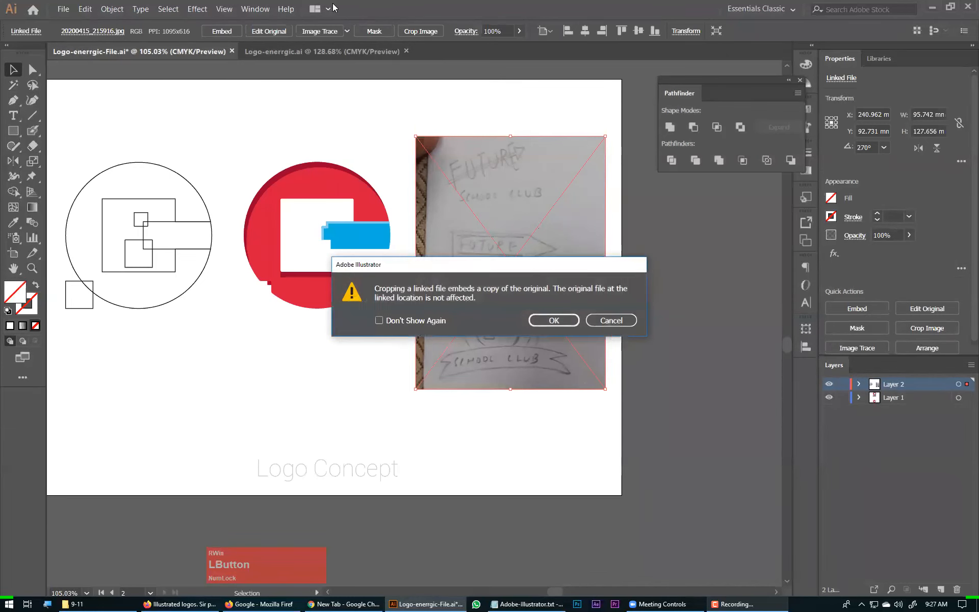
click(569, 324)
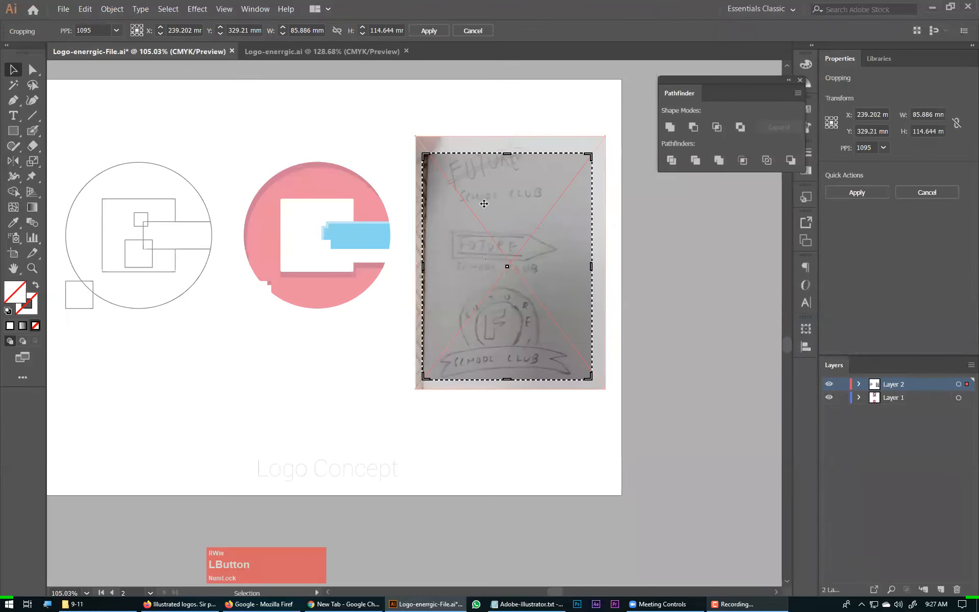
drag(509, 157, 508, 141)
drag(510, 383, 511, 391)
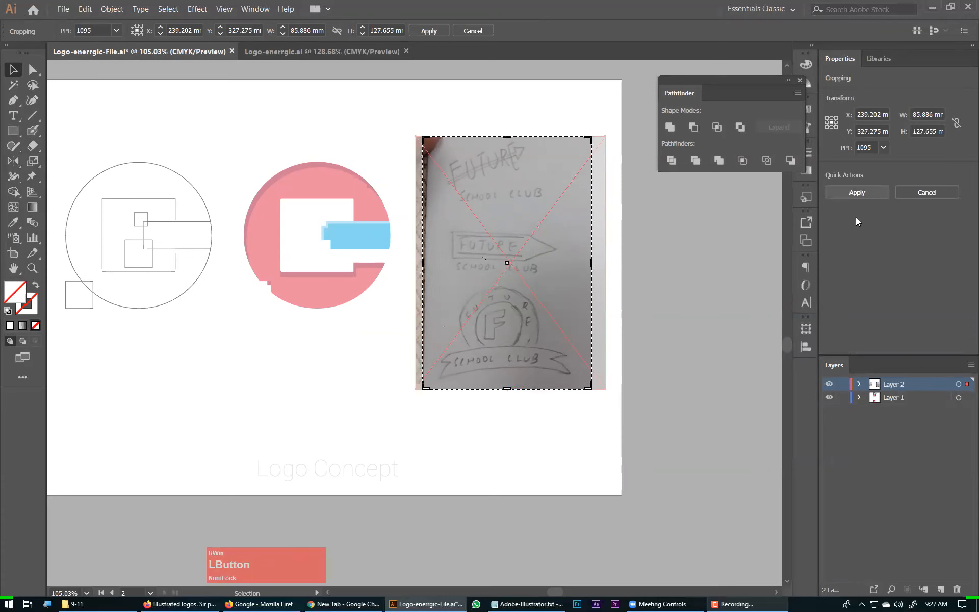
click(763, 279)
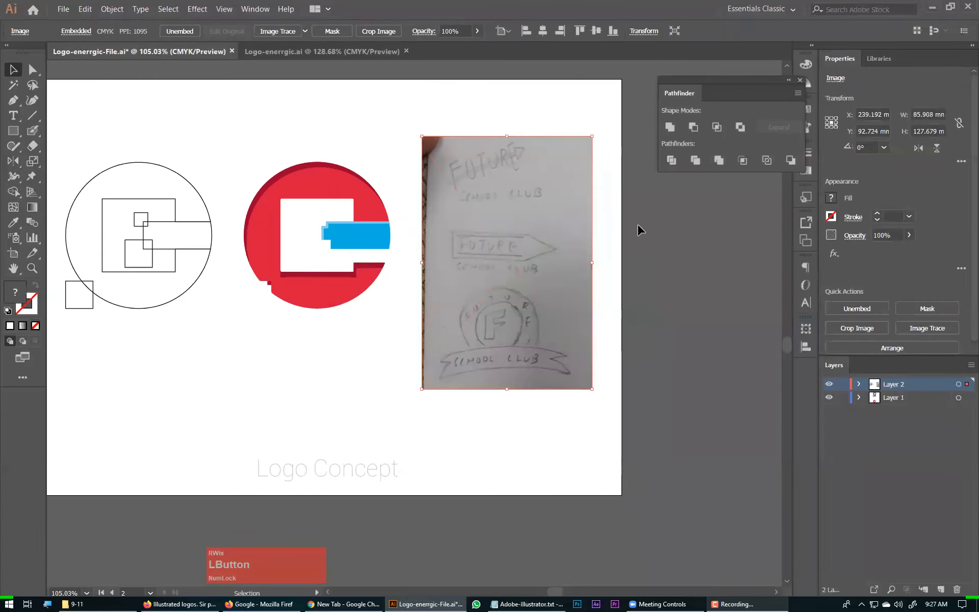
Duplicate the Logo Concept artboard with its artwork directly below as a third artboard
key(space)
drag(511, 392, 376, 360)
drag(575, 328, 410, 81)
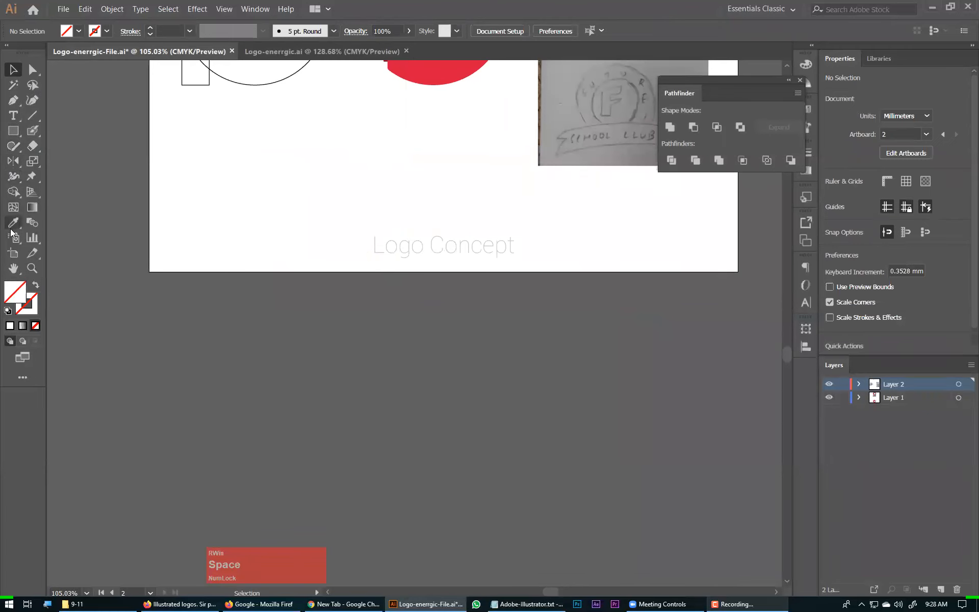
click(14, 252)
drag(451, 116, 452, 545)
click(13, 70)
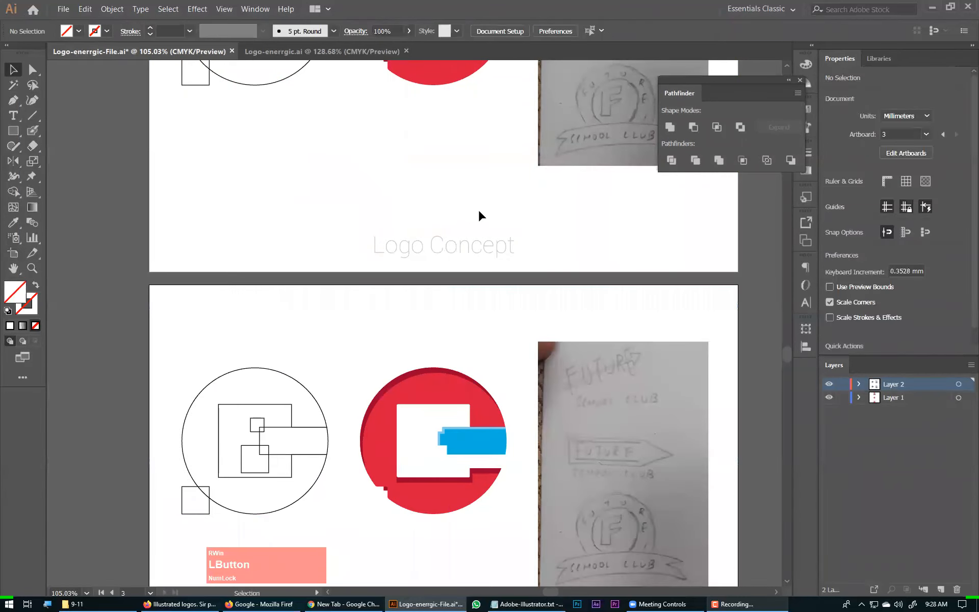
Delete the sketch photo, coloured logo and construction outlines from the third artboard, leaving only the caption
key(space)
drag(459, 427, 361, 214)
click(486, 263)
key(Delete)
click(379, 215)
key(Delete)
drag(481, 151, 442, 174)
drag(449, 125, 56, 344)
key(Delete)
Copy the full Energic logo with its wordmark and tagline from the first artboard onto the third one
key(ctrl+KP_Subtract)
key(ctrl+KP_Subtract)
key(ctrl+KP_Subtract)
key(ctrl+KP_Subtract)
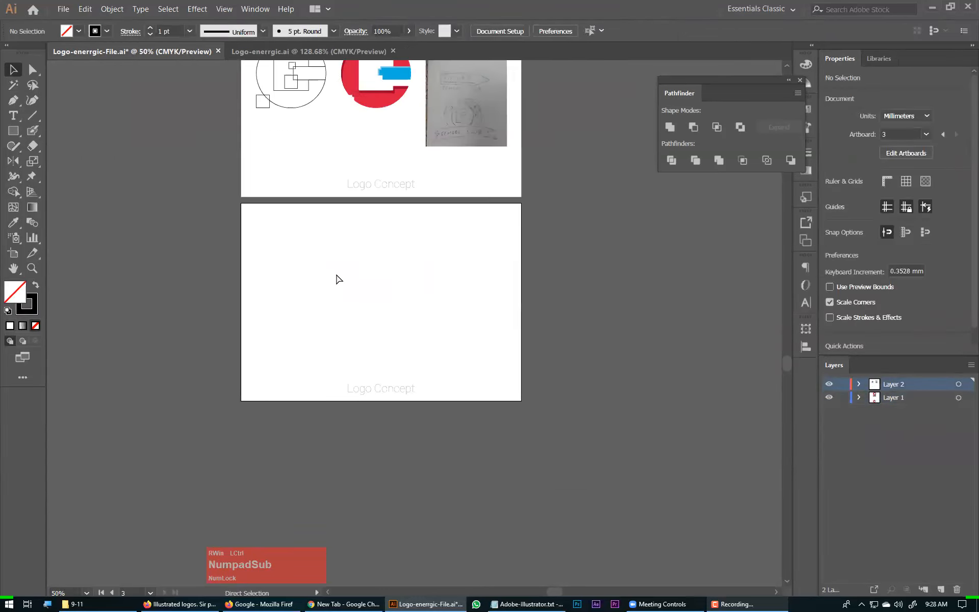
key(space)
drag(457, 160, 455, 356)
drag(406, 235, 338, 534)
key(ctrl+0)
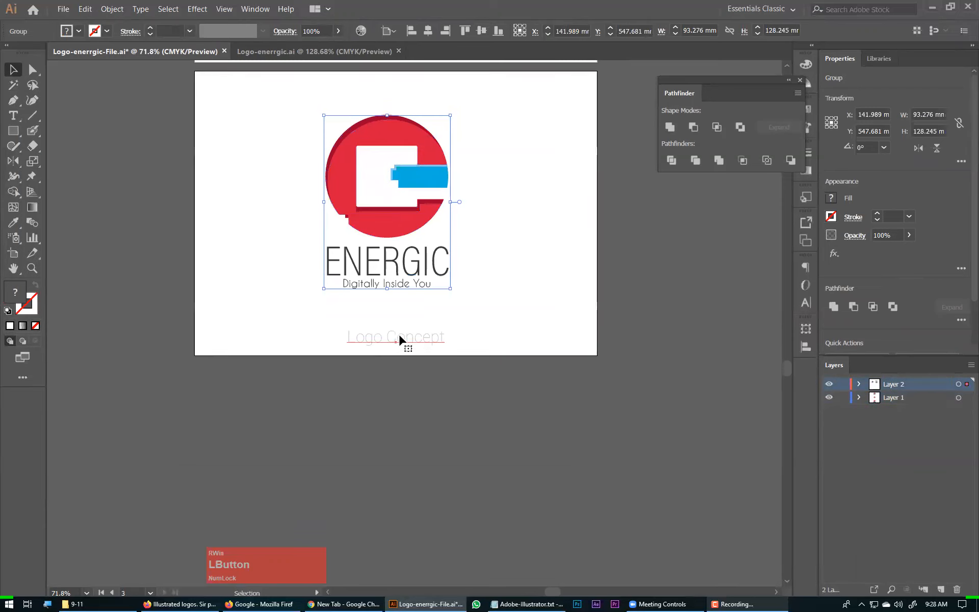
Change the third artboard's caption to "Icon Variants"
double_click(376, 334)
drag(387, 336, 331, 335)
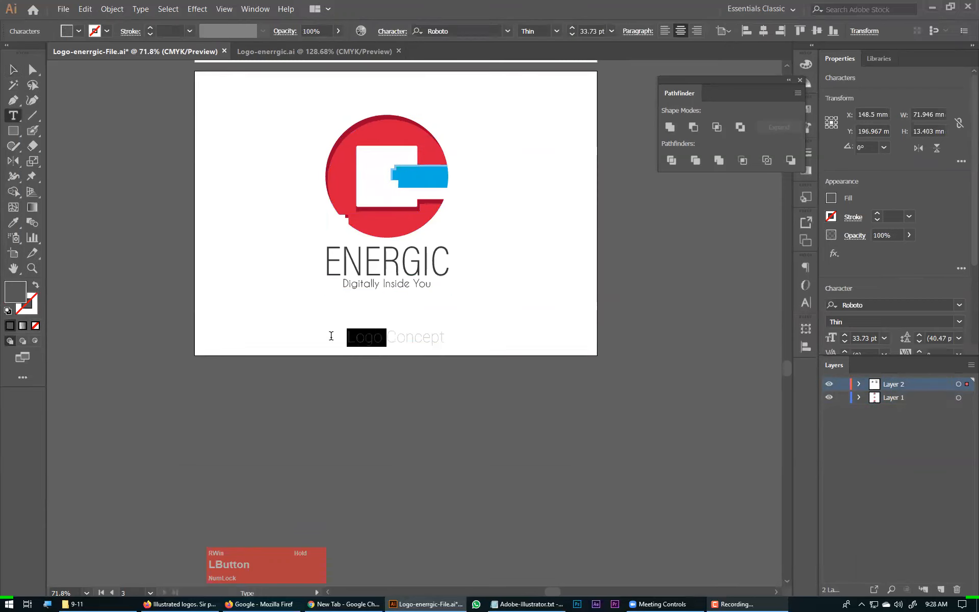
key(BackSpace)
text(Icon)
key(Delete)
key(Delete)
key(Delete)
key(Delete)
key(Delete)
key(Delete)
key(Delete)
text(Varia)
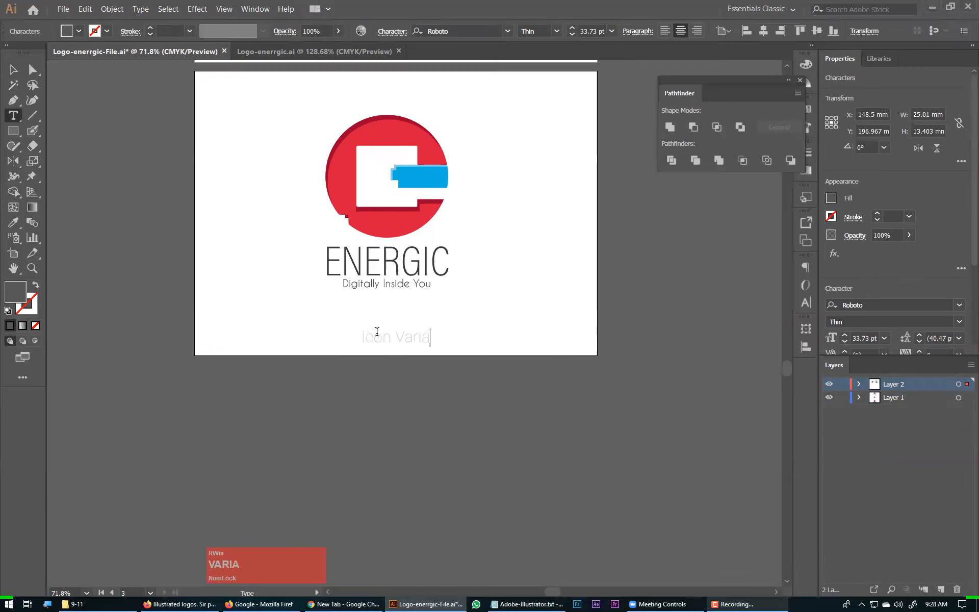
key(BackSpace)
text(ants)
click(13, 70)
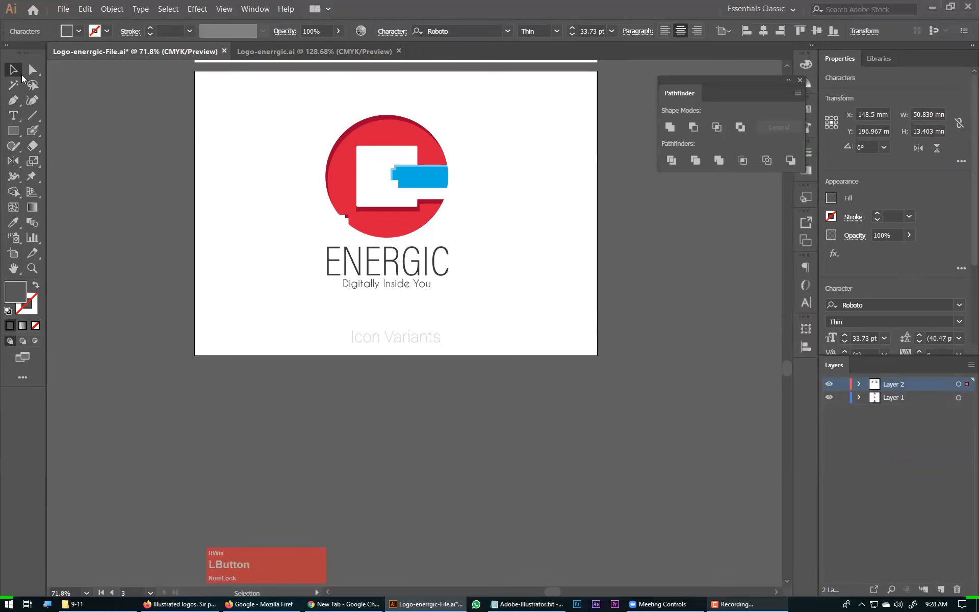
Ungroup the logo on the third artboard, delete its wordmark and tagline, and move the icon to the artboard's left side
click(371, 258)
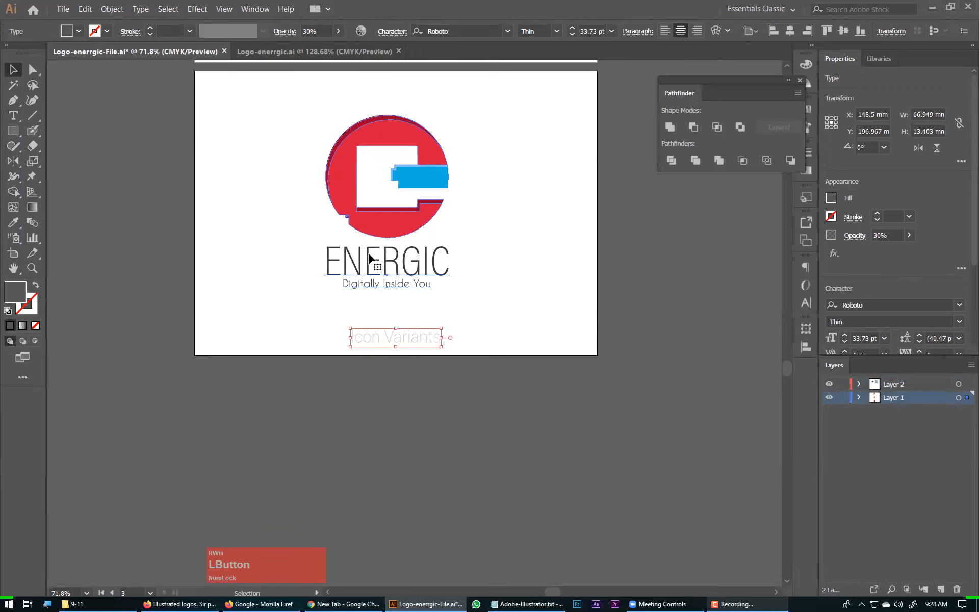
right_click(370, 258)
click(424, 341)
drag(480, 256, 358, 296)
key(Delete)
drag(408, 226, 309, 226)
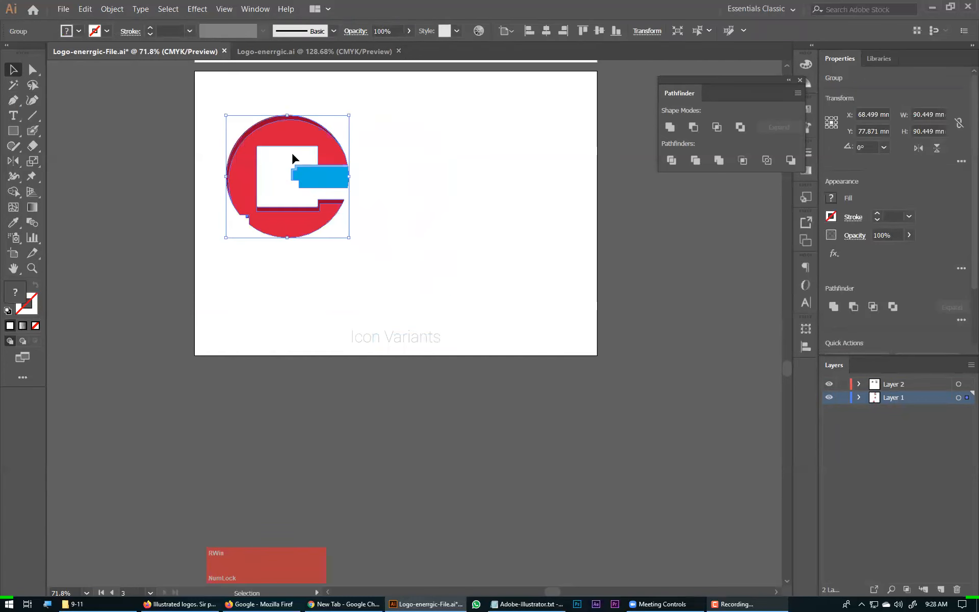
Open Logo-file.ai from the 9-11 folder to check its contents, and close it again
click(64, 9)
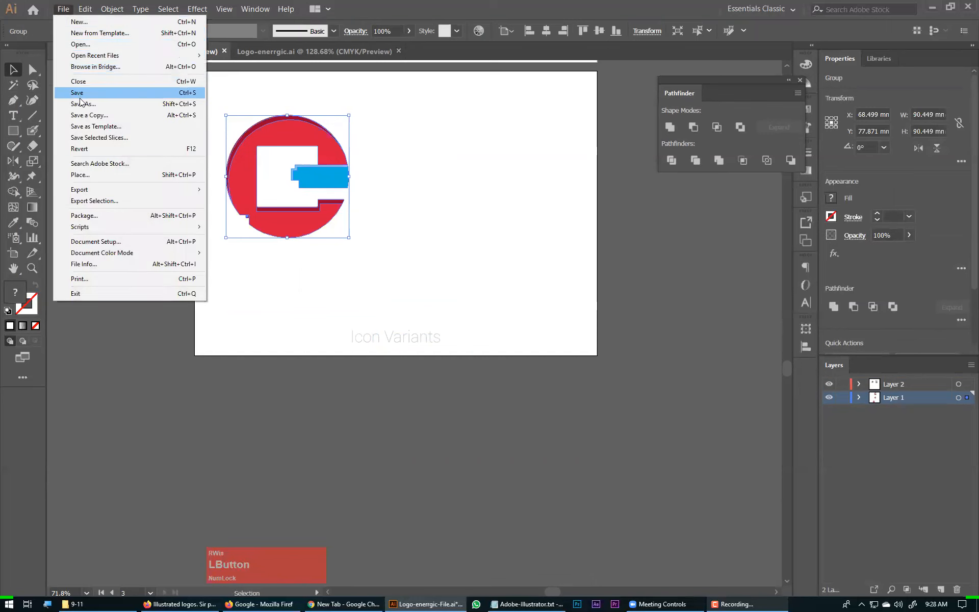
click(80, 45)
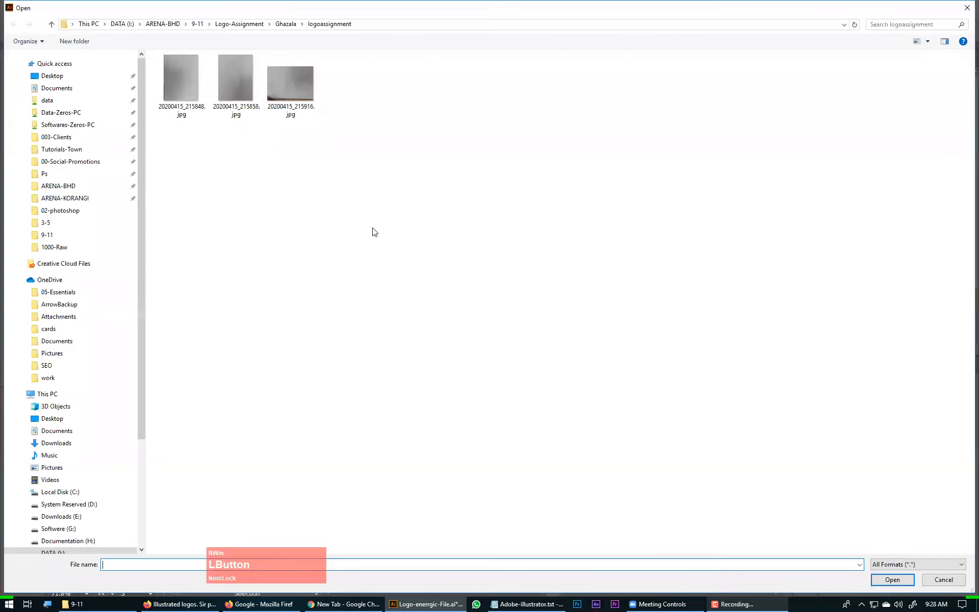
click(278, 25)
click(239, 25)
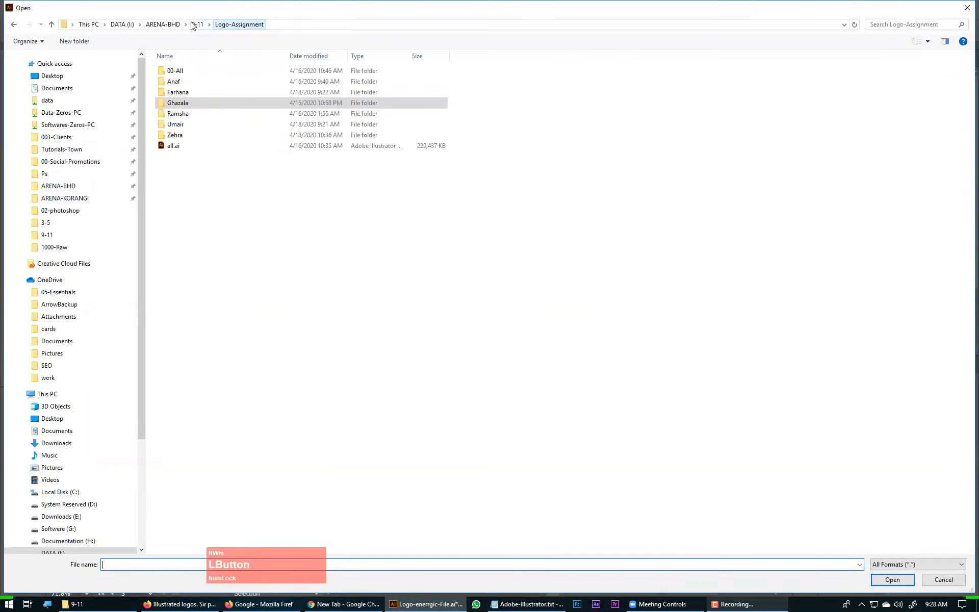
click(196, 26)
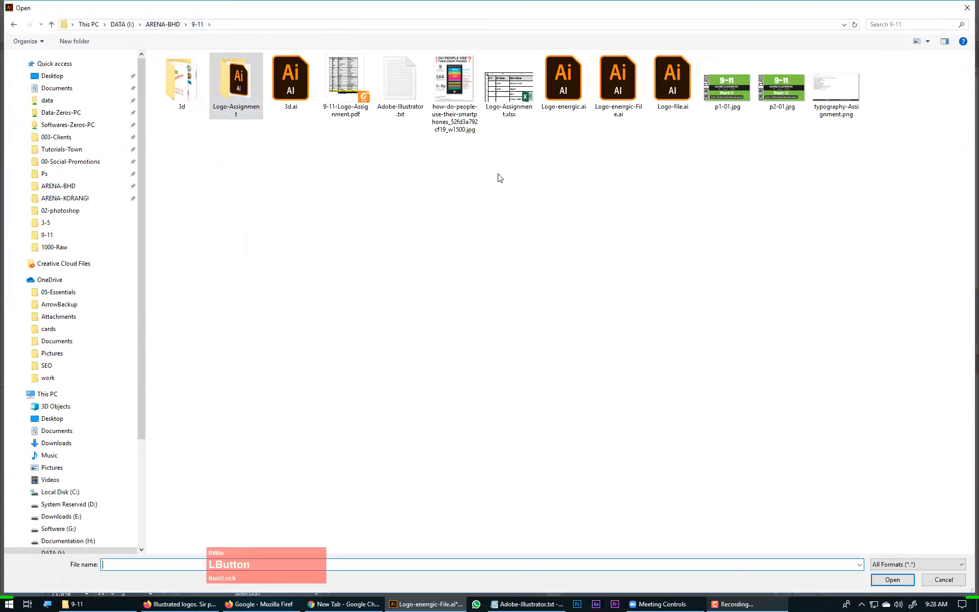
double_click(676, 80)
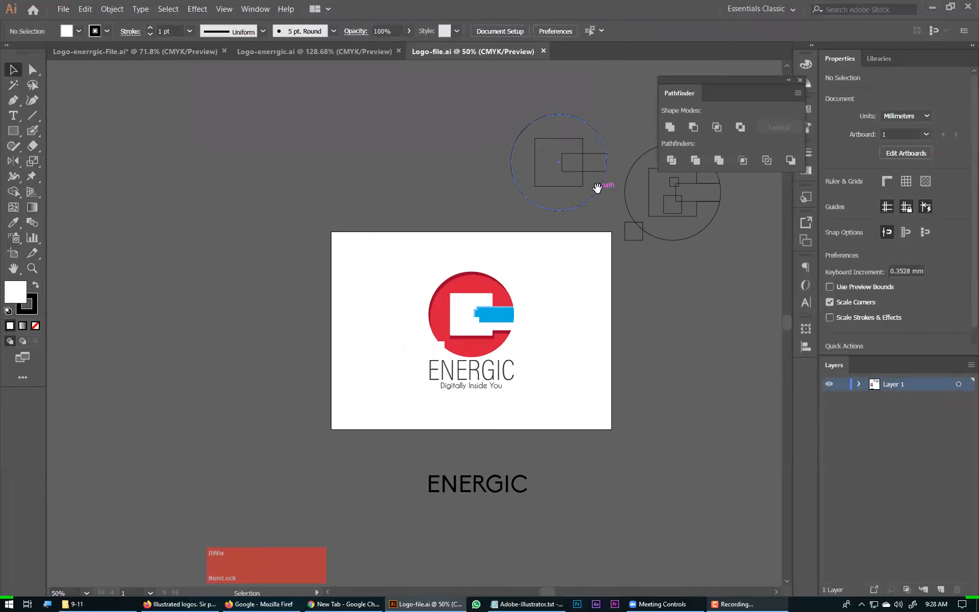
click(545, 51)
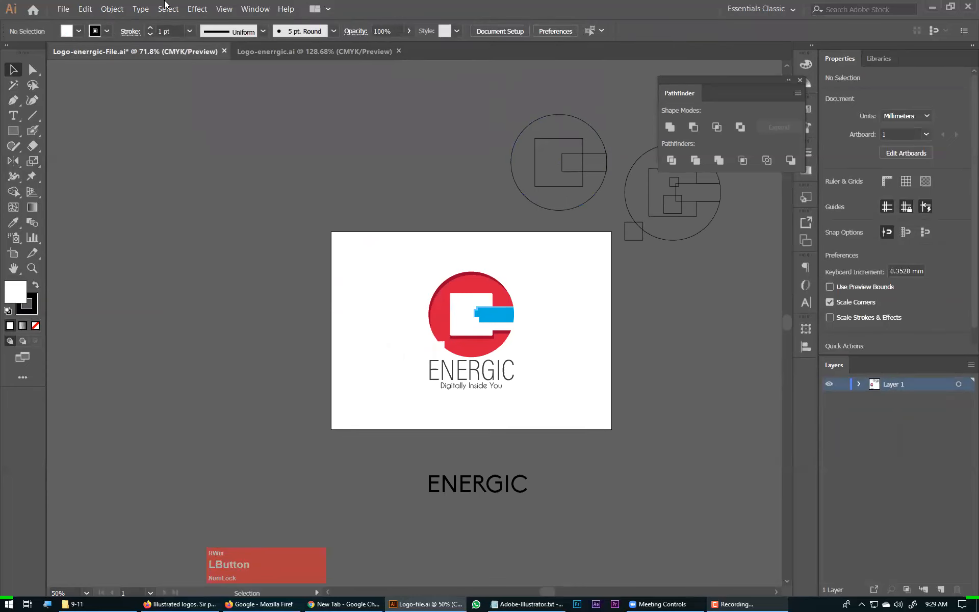
click(63, 9)
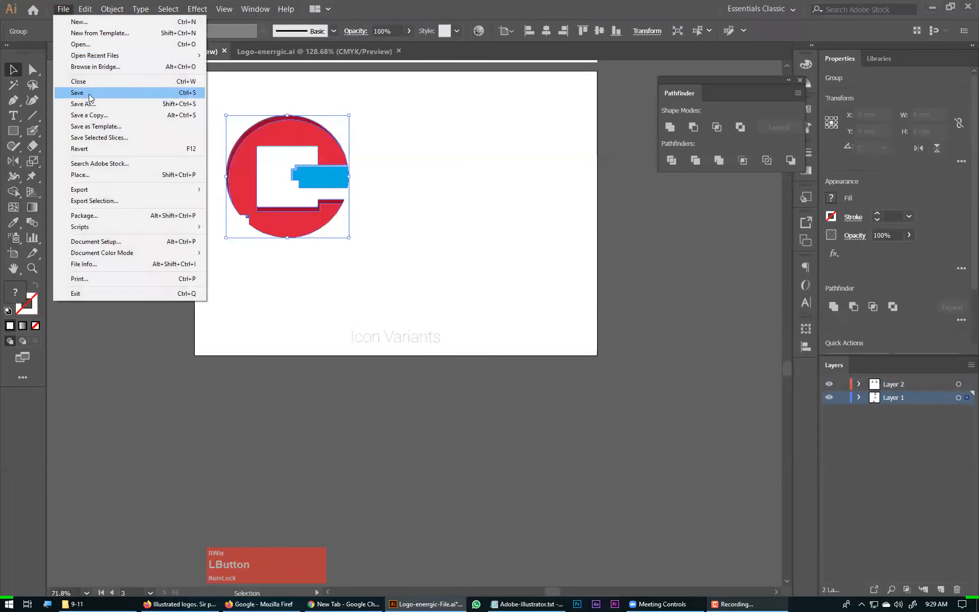
click(106, 46)
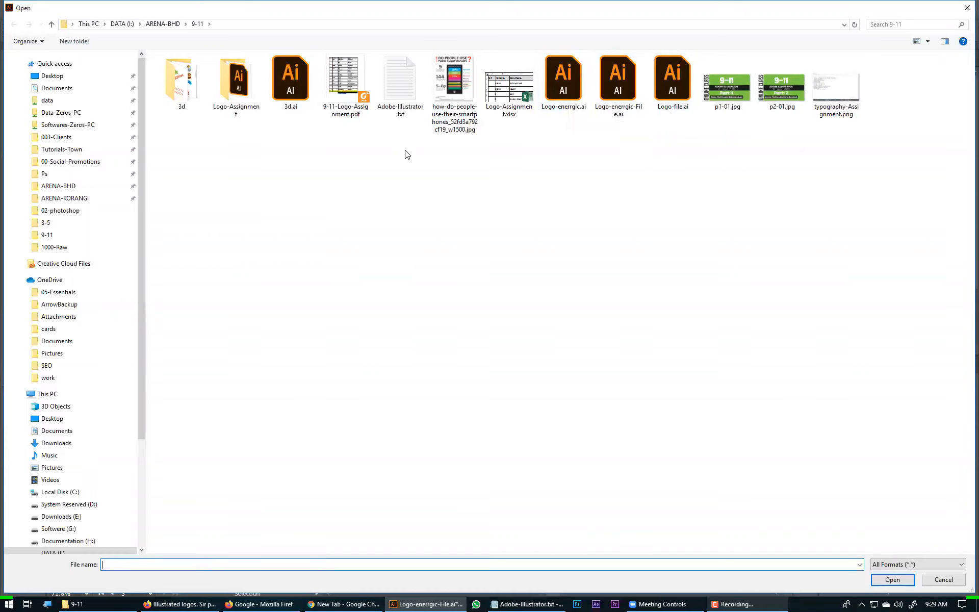
click(966, 10)
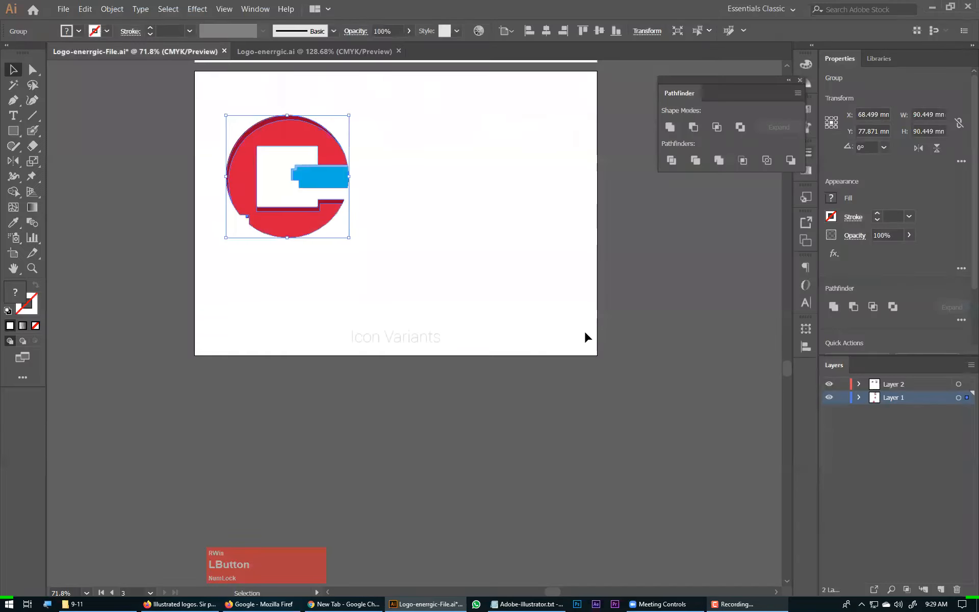
Add a black letter E in Roboto Thin beside the icon on the third artboard, enlarging it to about 312 pt
click(372, 176)
key(t)
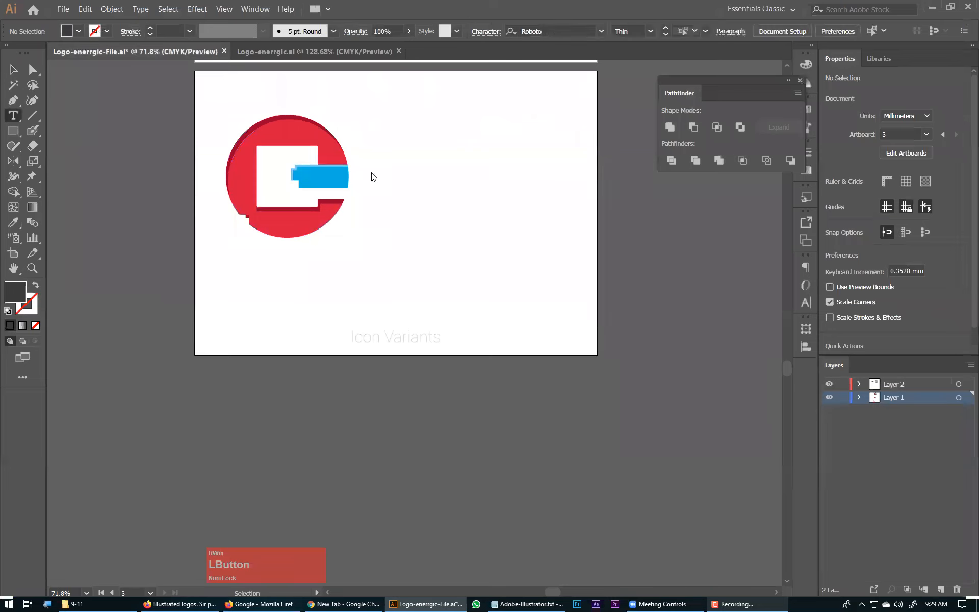
drag(419, 174, 426, 173)
key(ctrl+z)
click(415, 171)
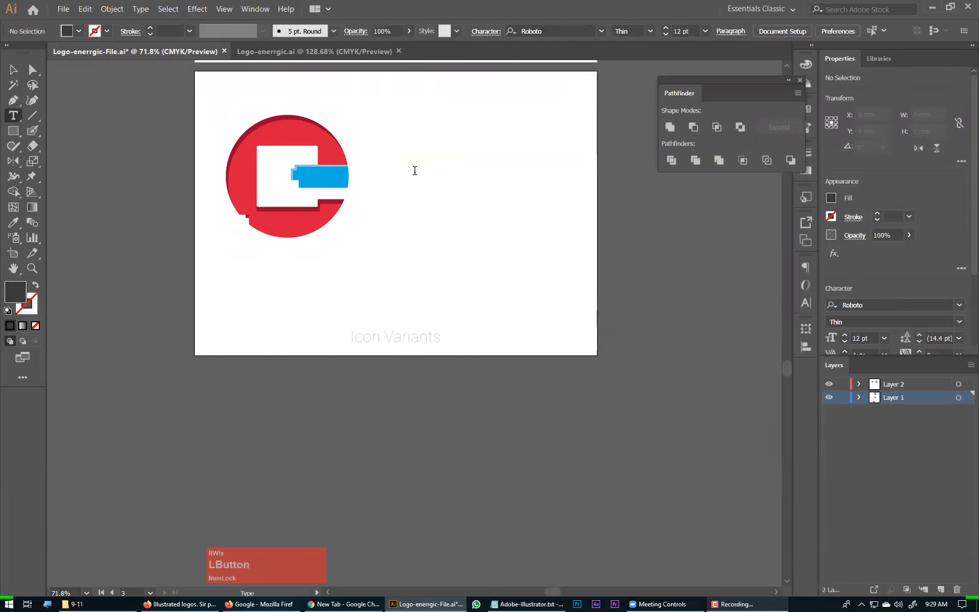
text(E)
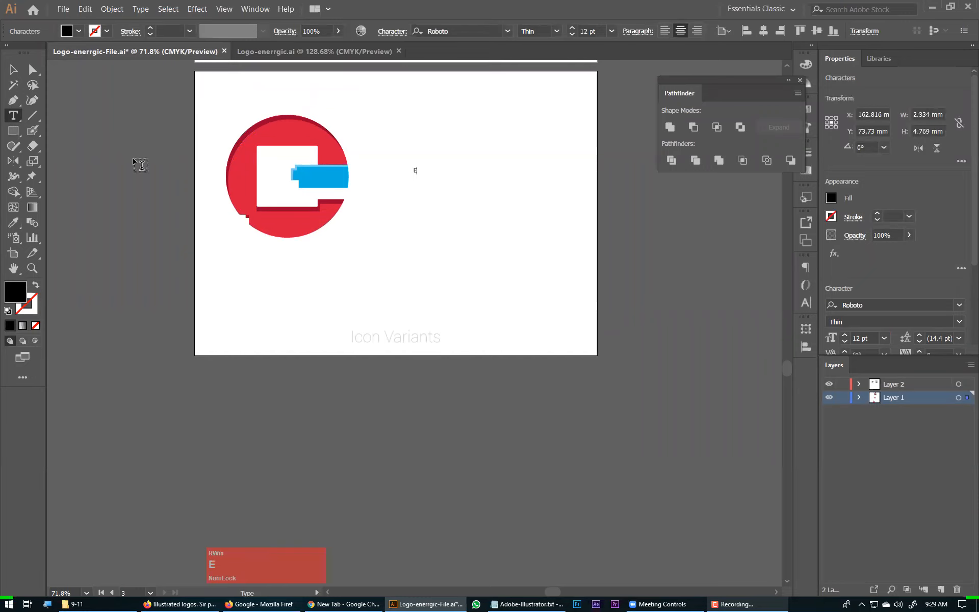
click(14, 71)
drag(420, 175, 456, 256)
drag(427, 162, 440, 237)
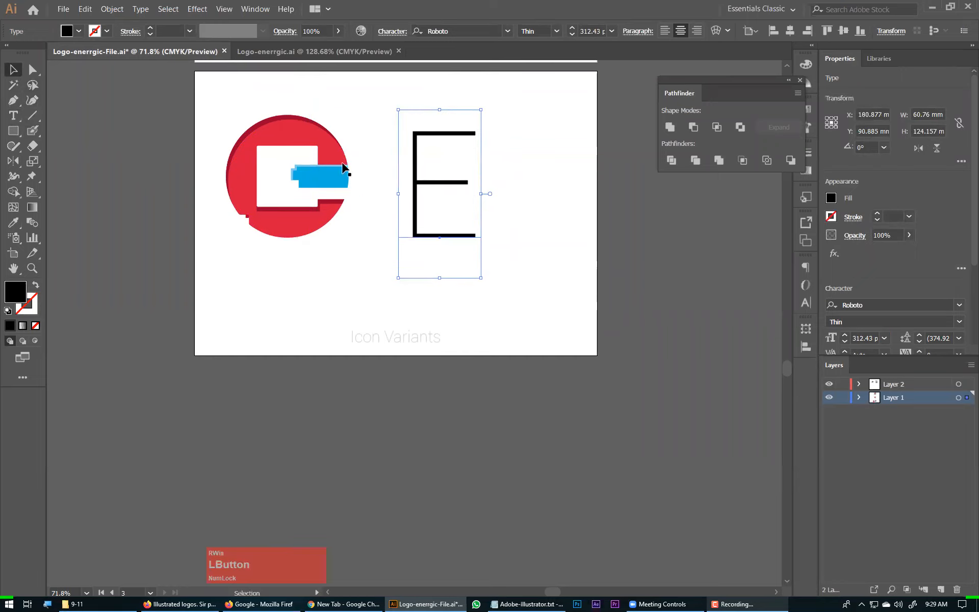
Draw a black square about 29.6 mm wide in the E's upper gap, and place a copy enlarged to about 33.2 mm in its lower gap
click(8, 133)
drag(396, 122, 523, 262)
drag(285, 148, 417, 281)
click(14, 69)
drag(345, 230, 323, 388)
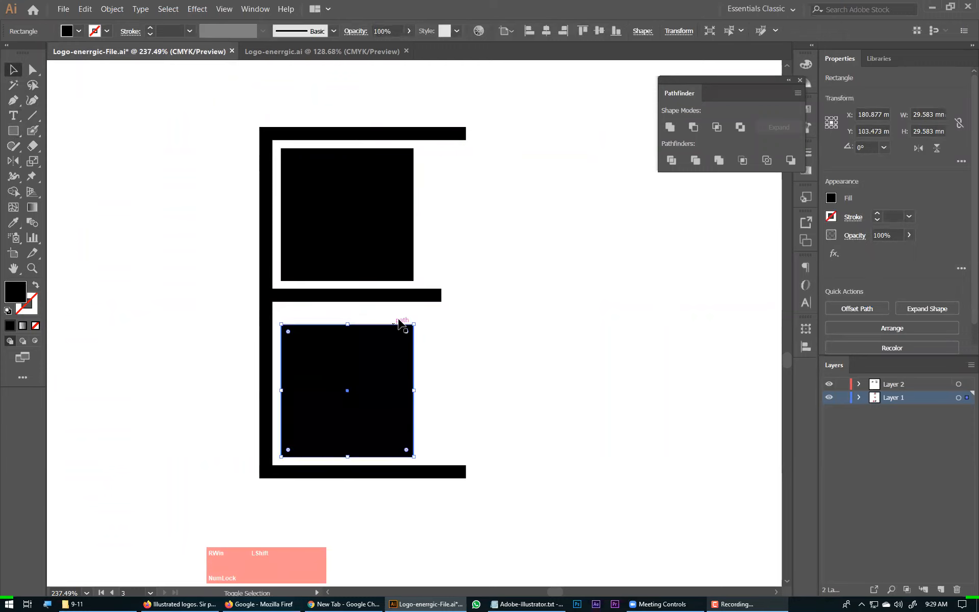
drag(414, 323, 457, 308)
click(499, 333)
Fill the lower square inside the E with the logo's red and the upper square with brown
key(ctrl+0)
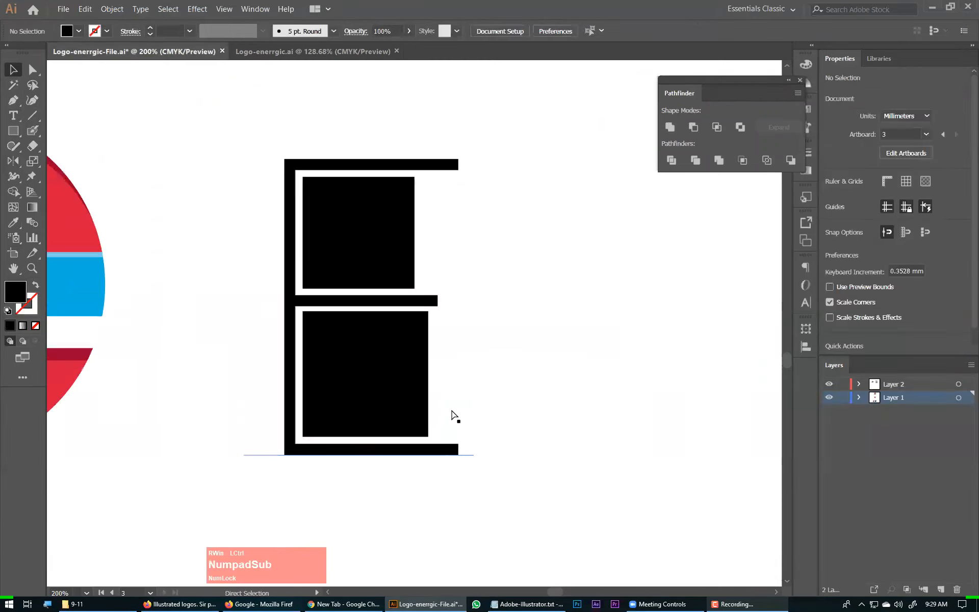
click(372, 345)
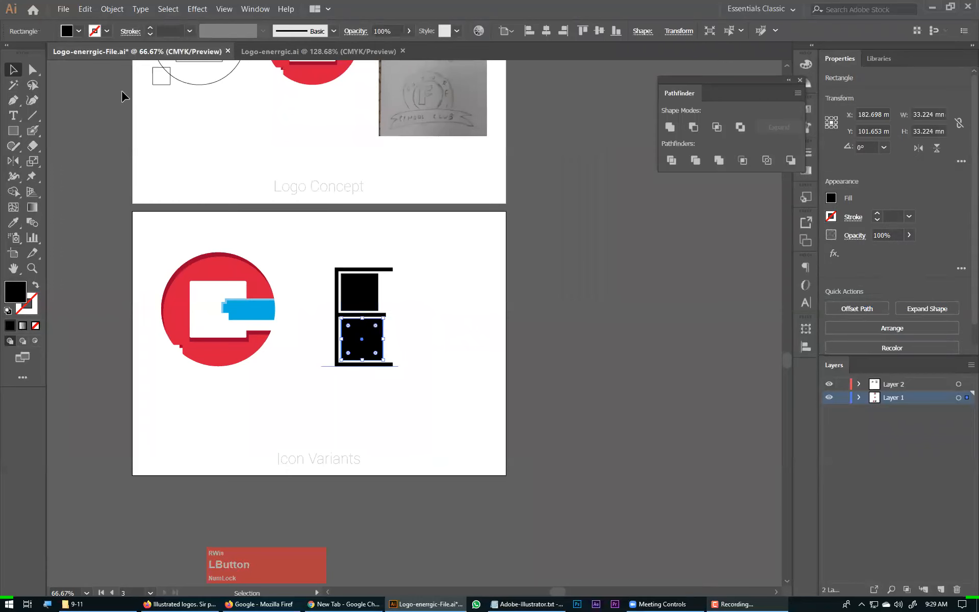
click(88, 32)
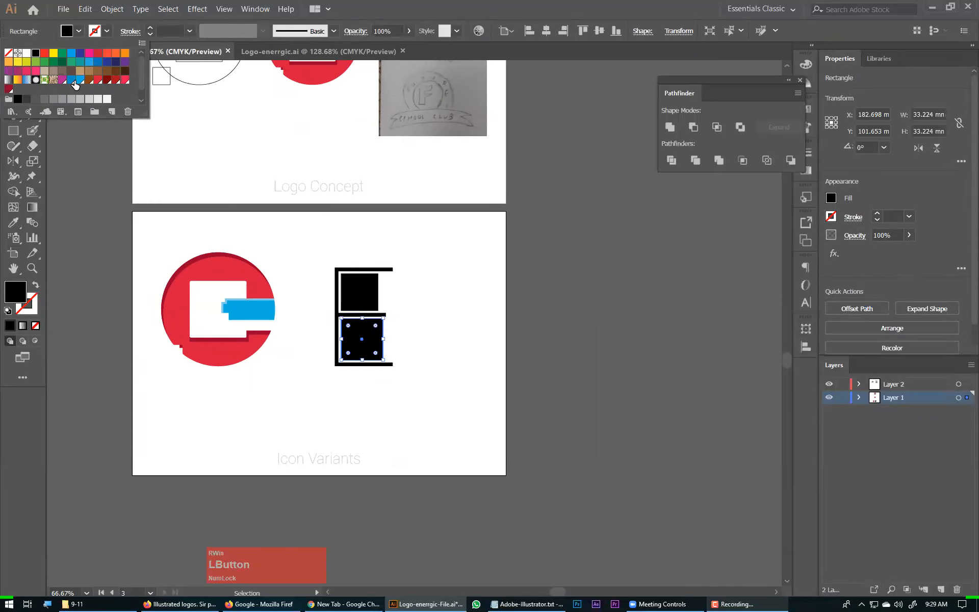
click(97, 81)
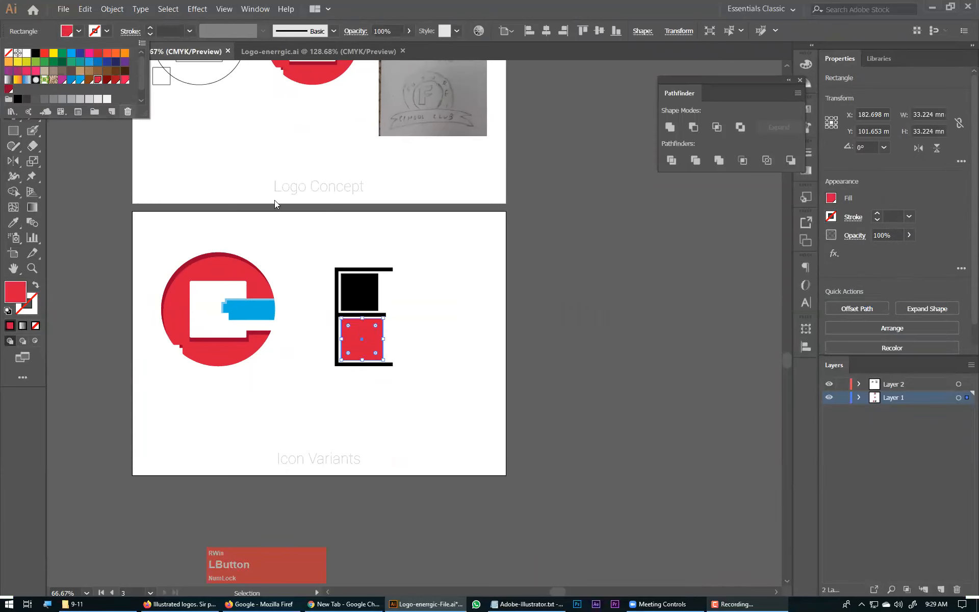
click(354, 298)
click(354, 298)
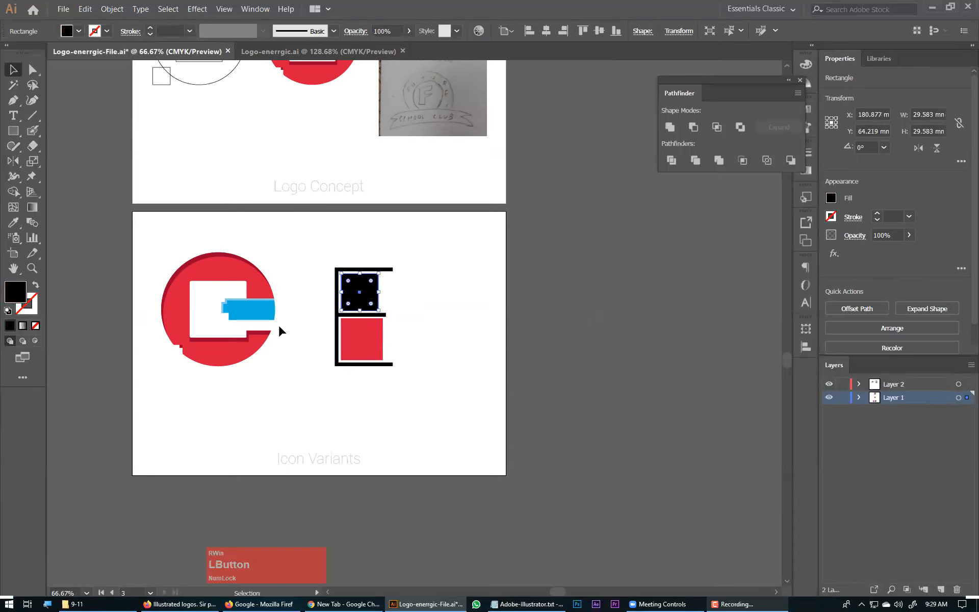
click(78, 31)
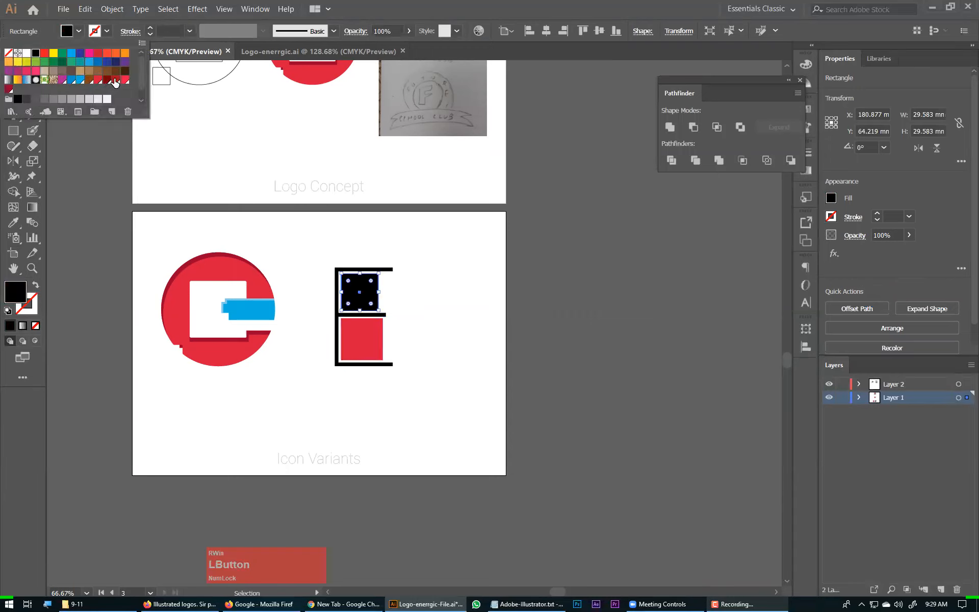
click(90, 80)
Group the letter E with its two coloured squares
drag(413, 243, 321, 400)
right_click(351, 349)
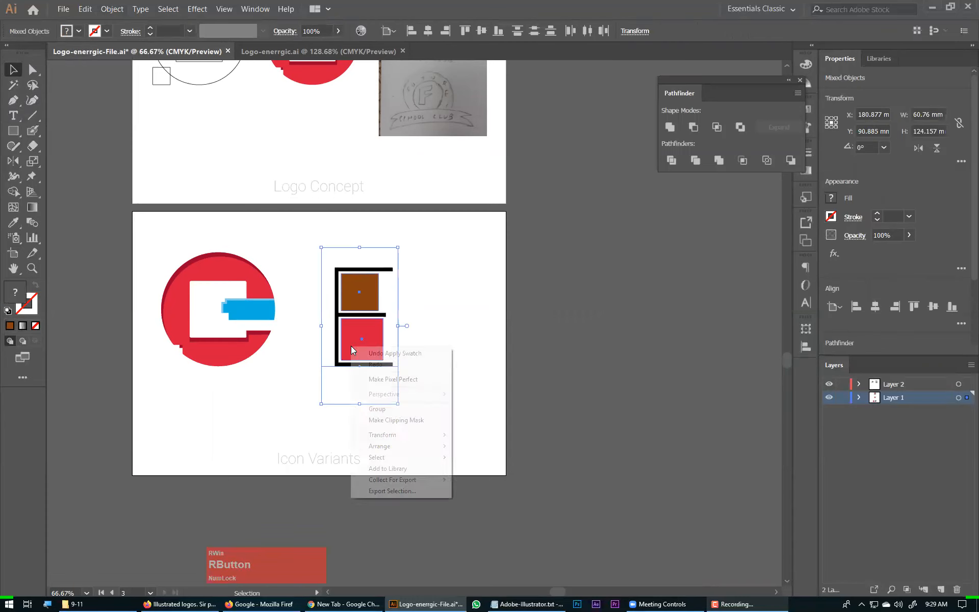
click(393, 408)
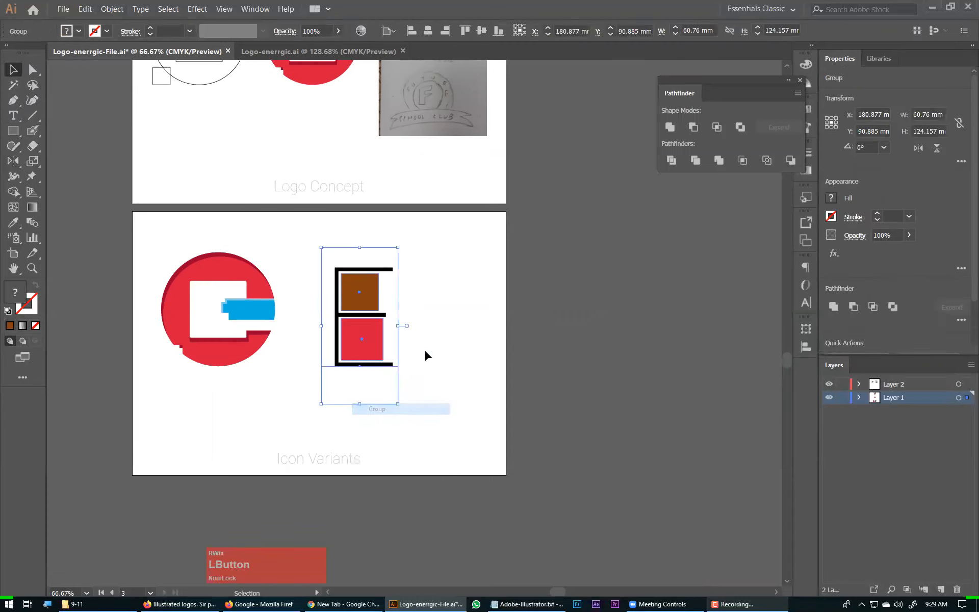
Move the round icon and the E group towards the middle of the third artboard, and bring them slightly into balance
shift+click(227, 358)
drag(227, 359, 263, 352)
drag(383, 347, 423, 249)
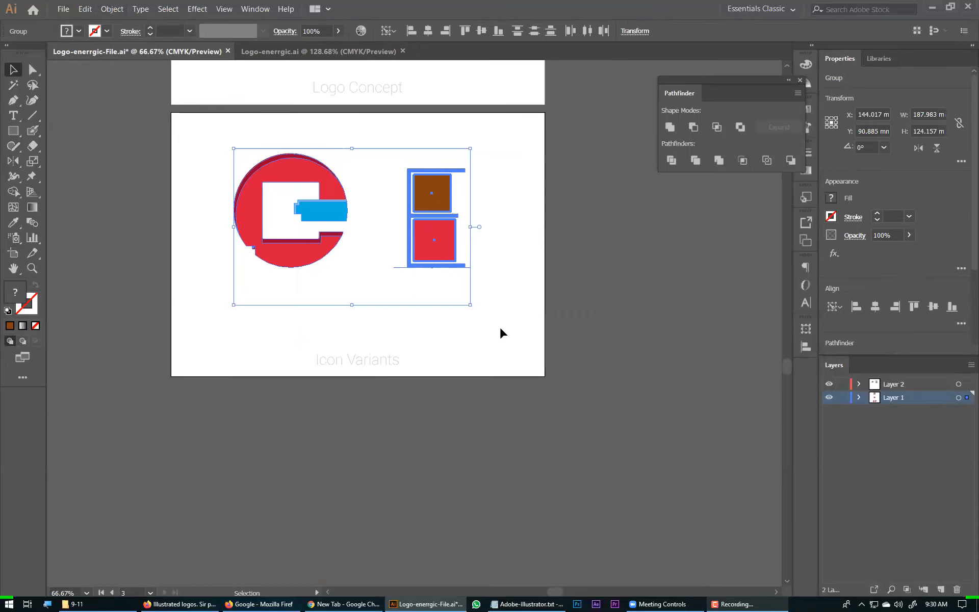
click(518, 242)
drag(326, 258, 325, 259)
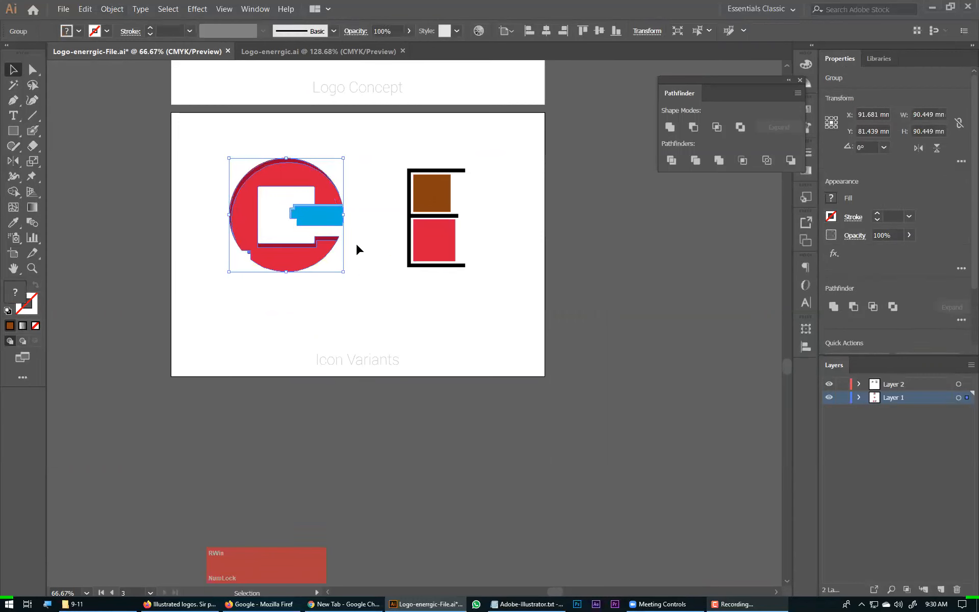
drag(442, 228, 434, 228)
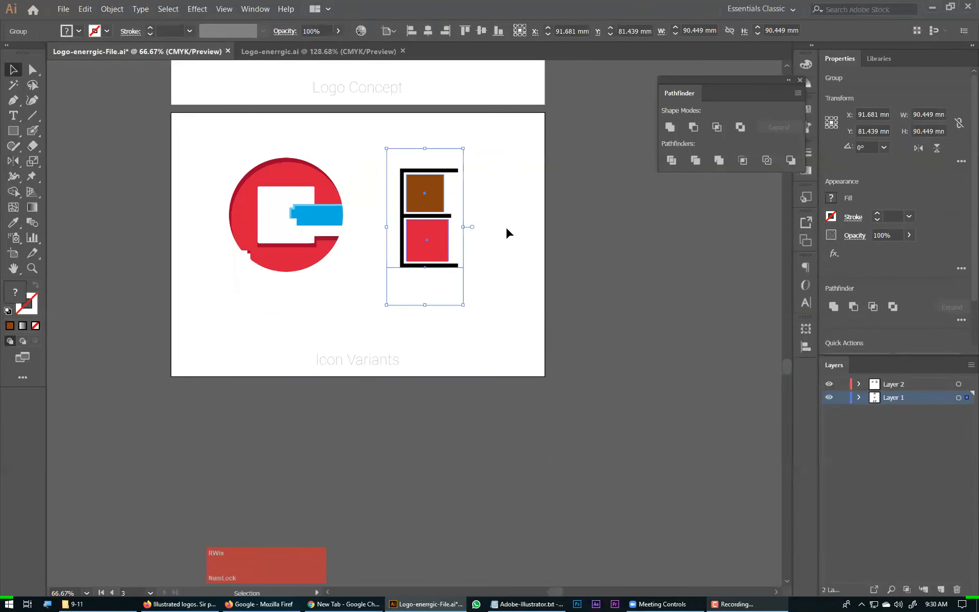
click(506, 228)
Duplicate the Icon Variants artboard with its artwork directly below the original as a fourth artboard
click(13, 253)
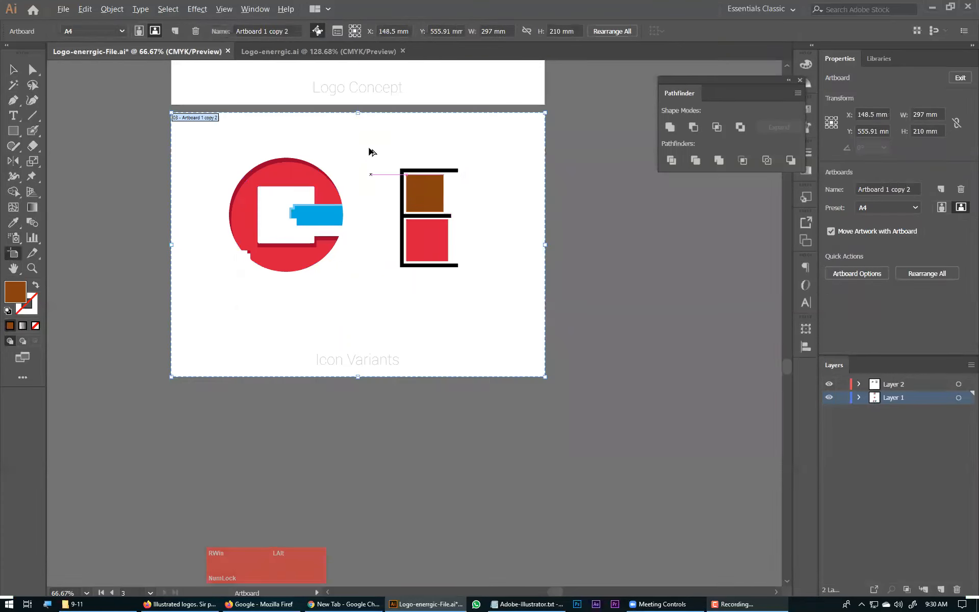
drag(370, 152, 281, 399)
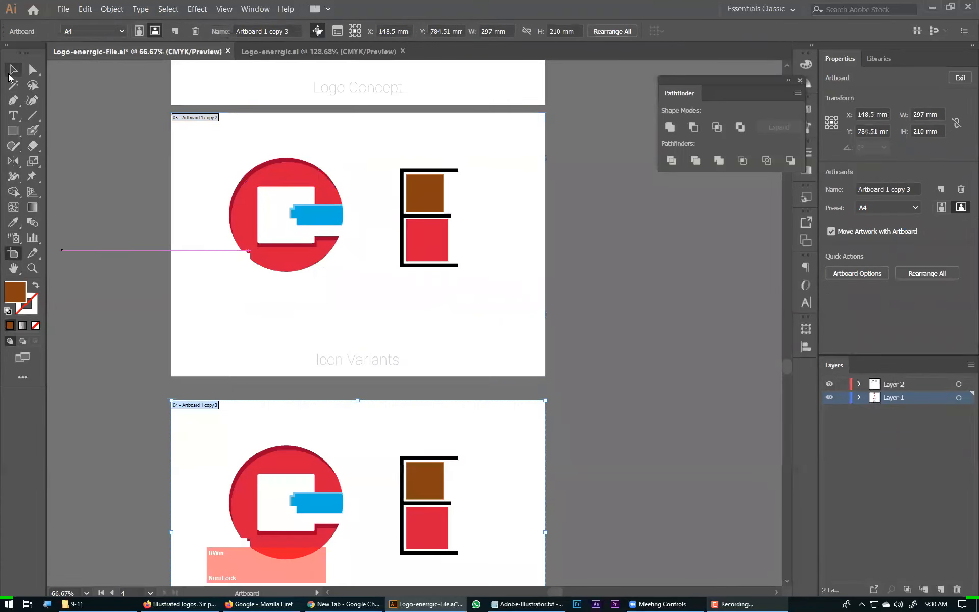
click(10, 75)
Change the fourth artboard's caption to "Typographic Variants"
drag(378, 566, 362, 337)
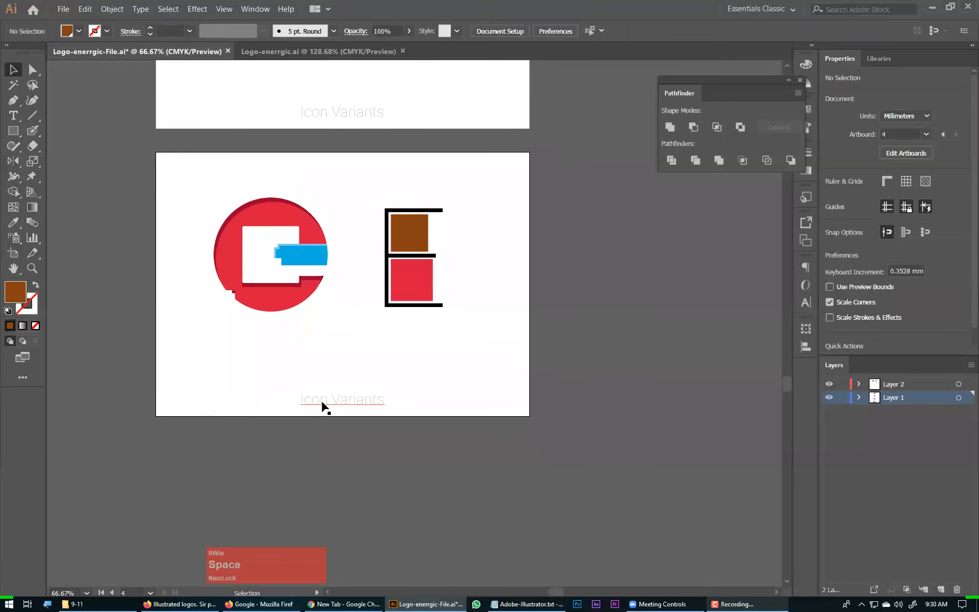
click(322, 403)
double_click(327, 401)
drag(326, 401, 276, 402)
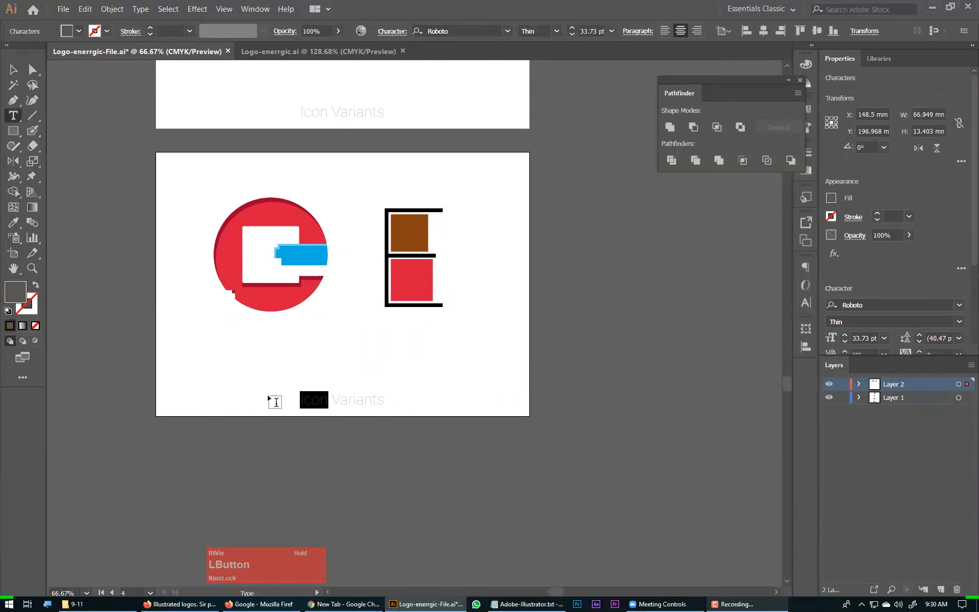
text(Typograp)
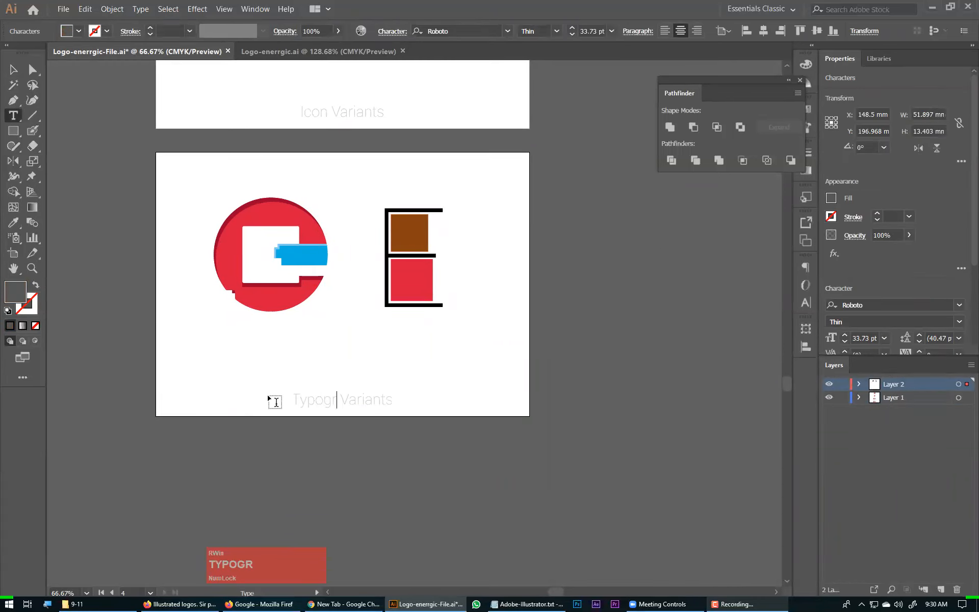
text(hic)
Delete the round icon and the E group from the fourth artboard
click(11, 70)
drag(154, 184, 455, 305)
key(Delete)
Copy the full Energic logo with its wordmark and tagline from the first artboard onto the left part of the fourth one
key(space)
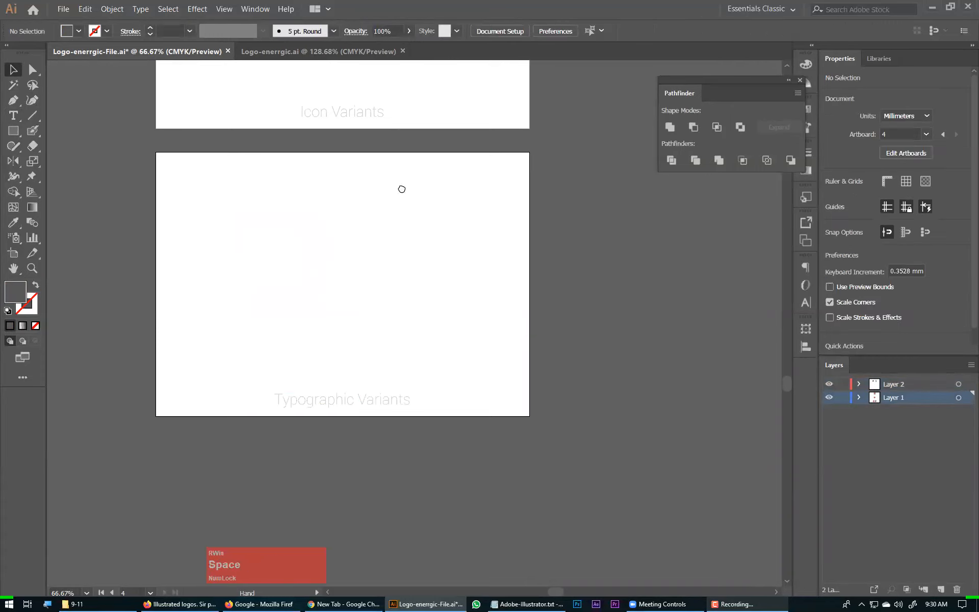
drag(402, 188, 434, 459)
drag(353, 273, 372, 489)
drag(454, 61, 429, 221)
ctrl+click(419, 322)
key(space)
drag(387, 533, 385, 376)
drag(352, 517, 261, 293)
click(335, 302)
key(ctrl+v)
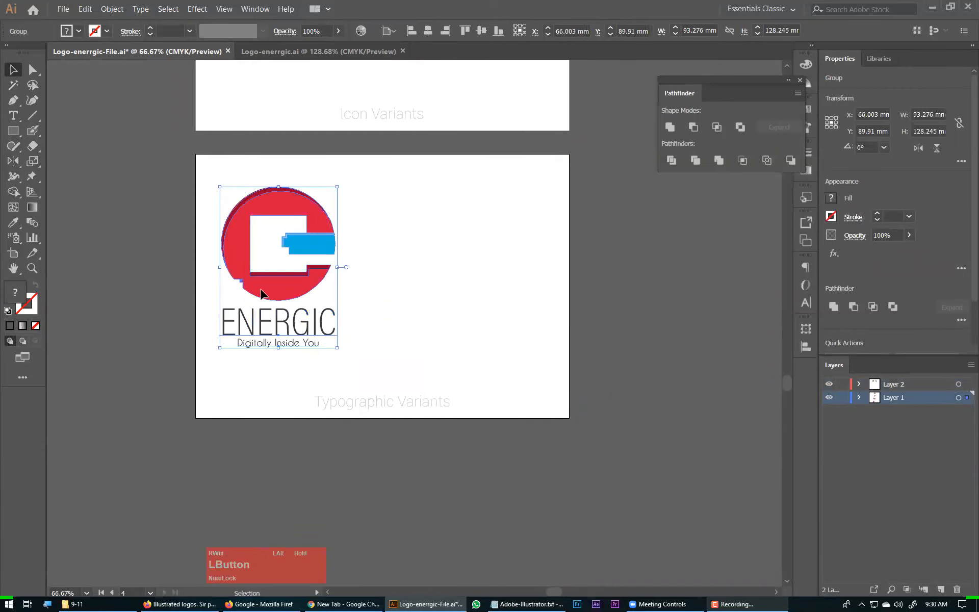
Arrange three equally spaced copies of the resized logo in a row about 262 mm wide across the fourth artboard
drag(335, 266, 386, 286)
key(ctrl+d)
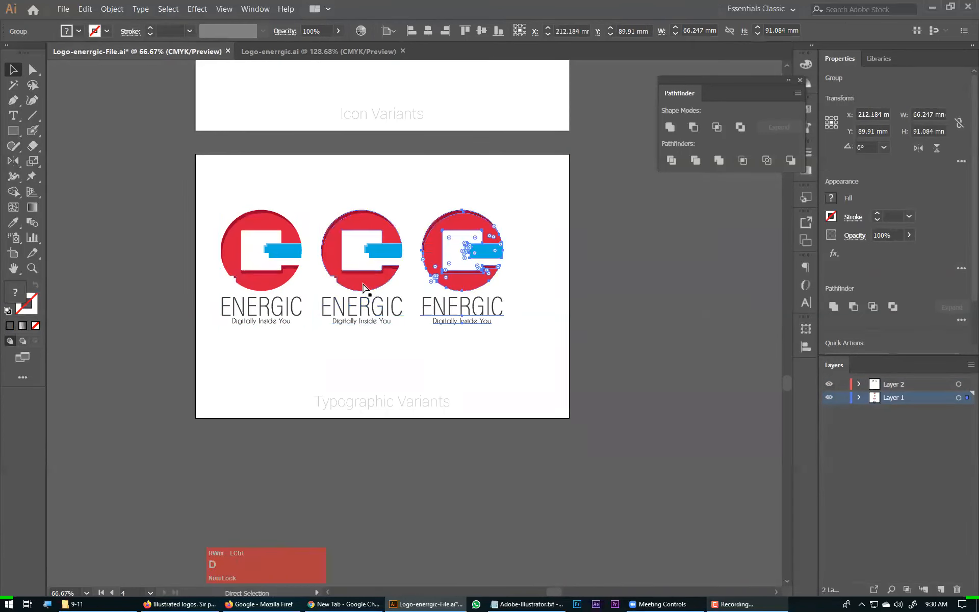
drag(539, 185, 241, 327)
drag(506, 266, 550, 267)
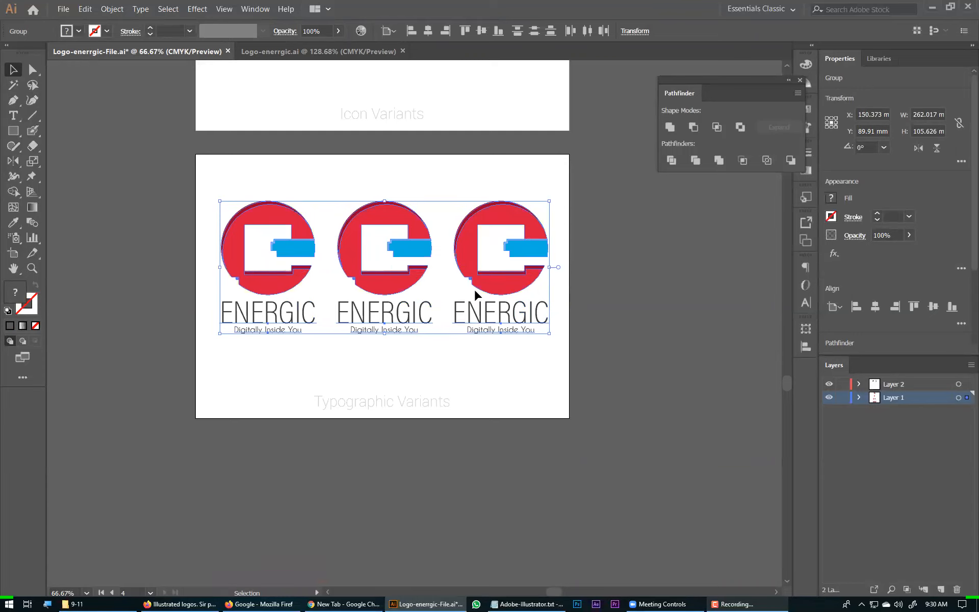
click(438, 364)
Ungroup the middle logo on the fourth artboard so its wordmark and tagline are separately editable
key(ctrl+space)
click(378, 271)
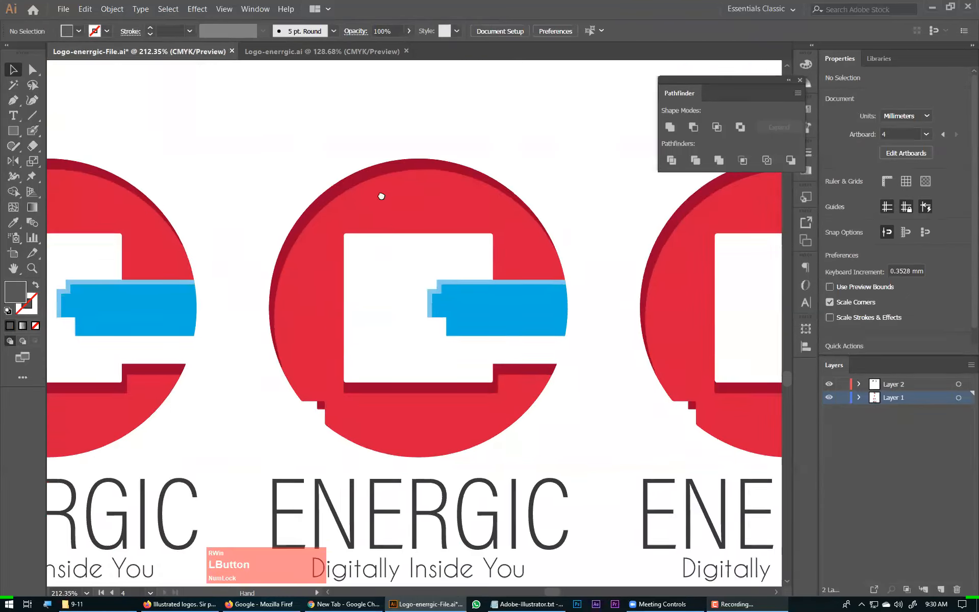
click(373, 273)
right_click(374, 284)
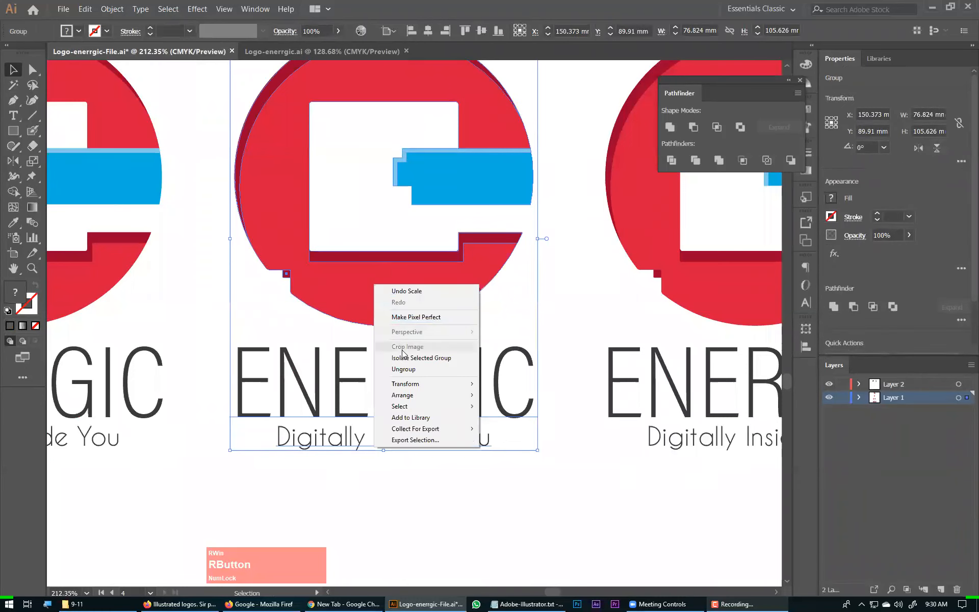
click(404, 369)
click(547, 321)
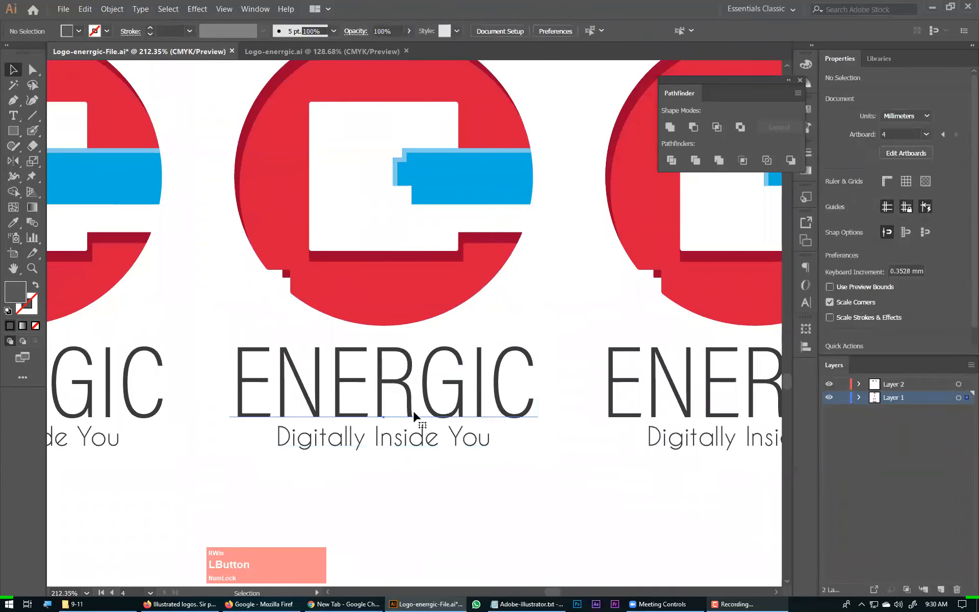
Set the middle logo's ENERGIC wordmark in Caviar Dreams and scale it down to about 77.5 mm wide
click(468, 30)
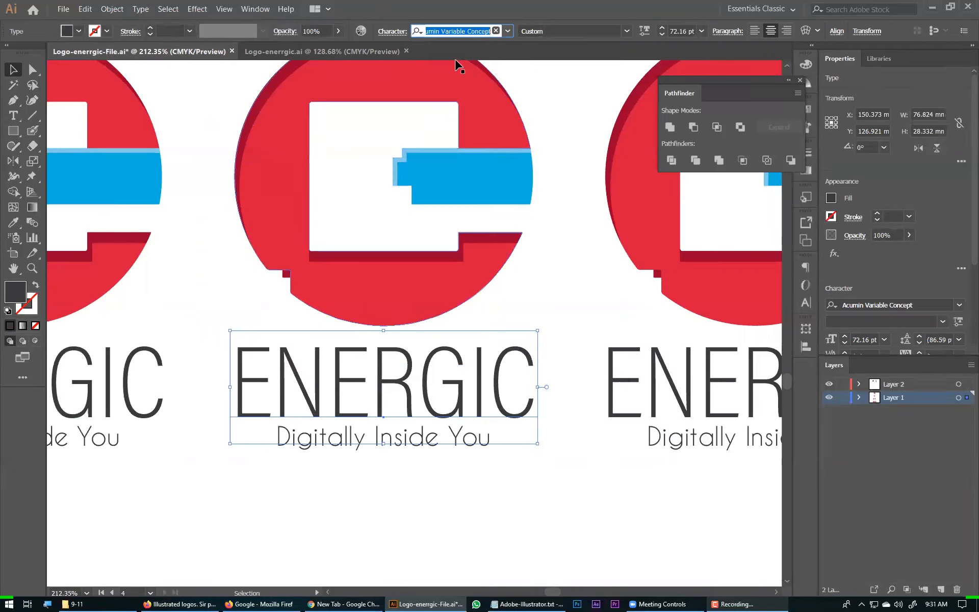
text(C)
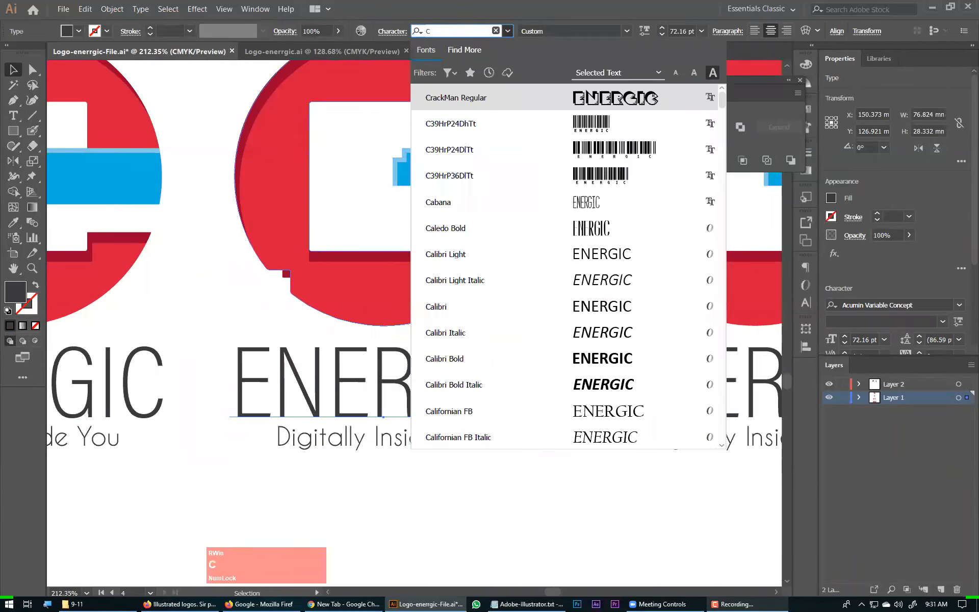
text(avie)
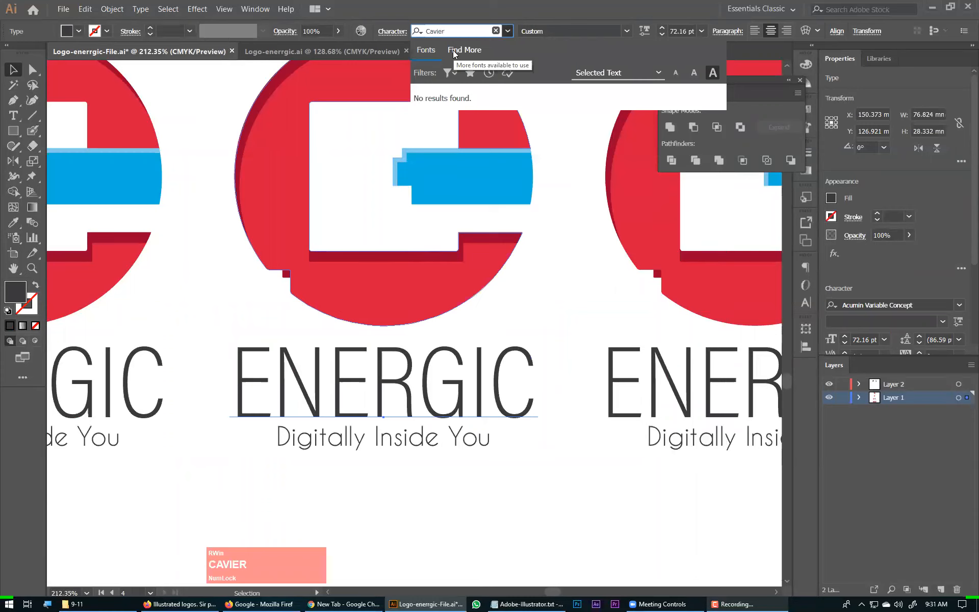
text(r)
key(BackSpace)
key(BackSpace)
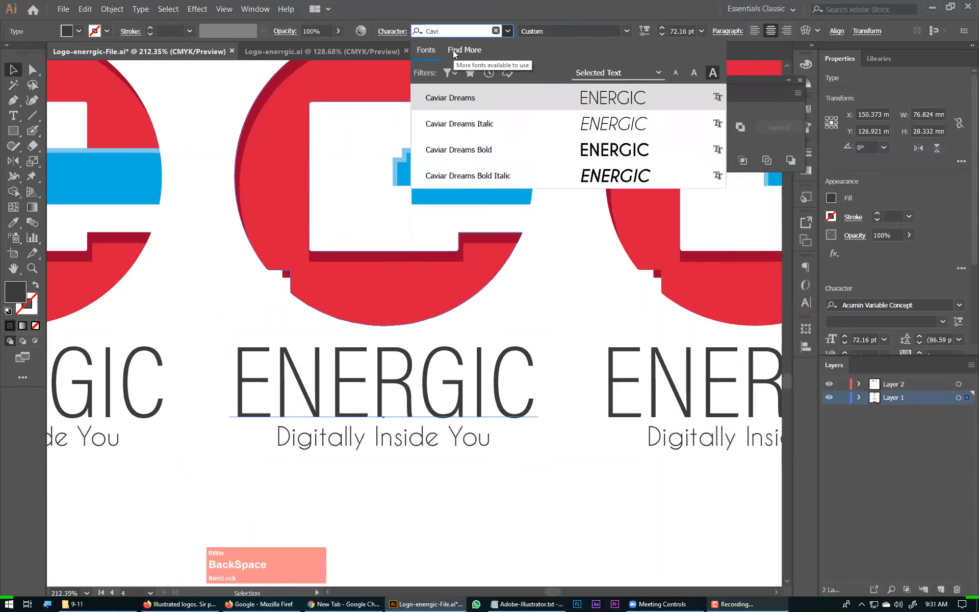
click(440, 98)
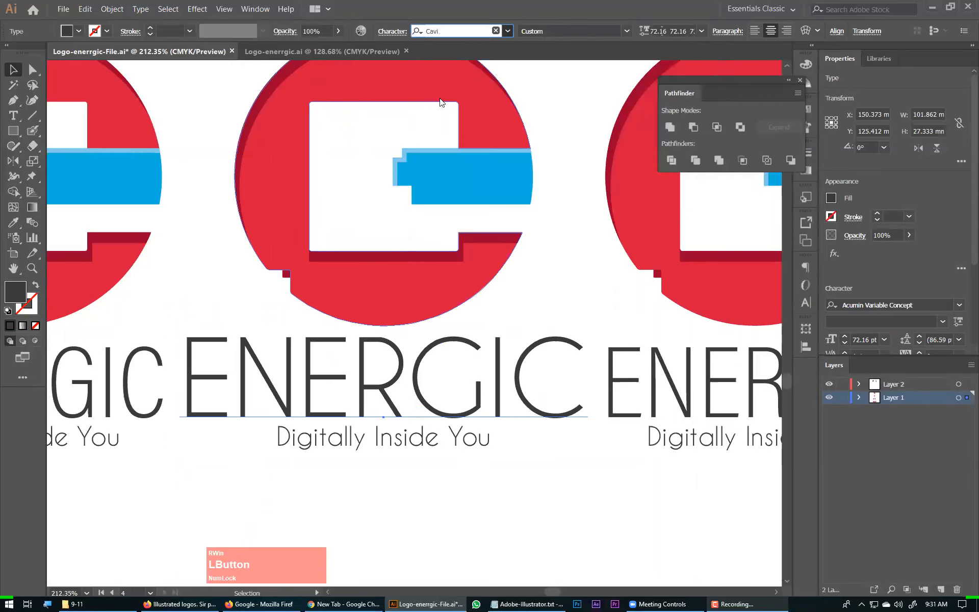
drag(284, 317, 325, 297)
drag(623, 361, 590, 355)
Set the middle logo's tagline in Roboto Bold Condensed and nudge it vertically beneath the ENERGIC wordmark
click(459, 426)
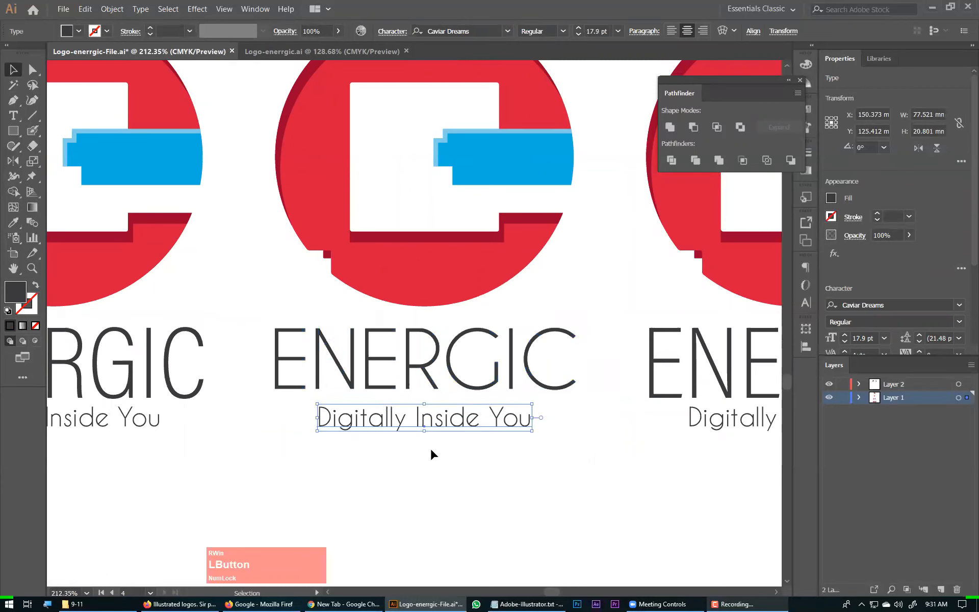
click(473, 30)
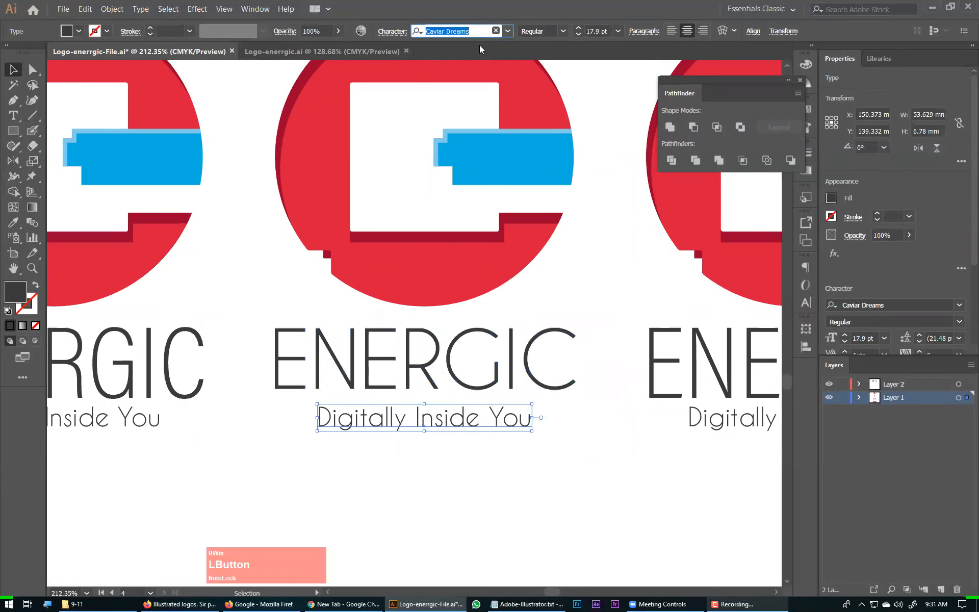
text(roboto)
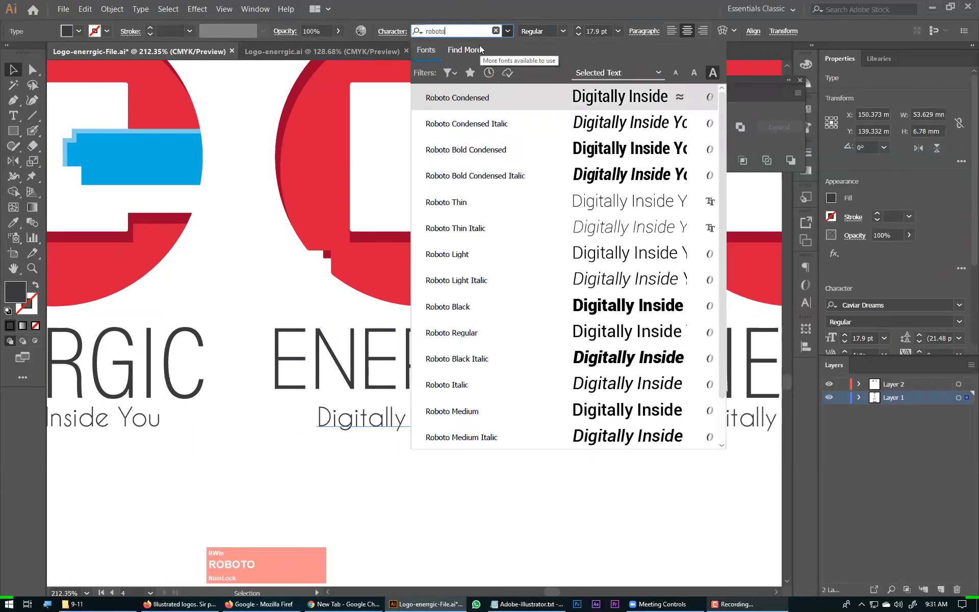
key(Down)
key(Down)
key(Return)
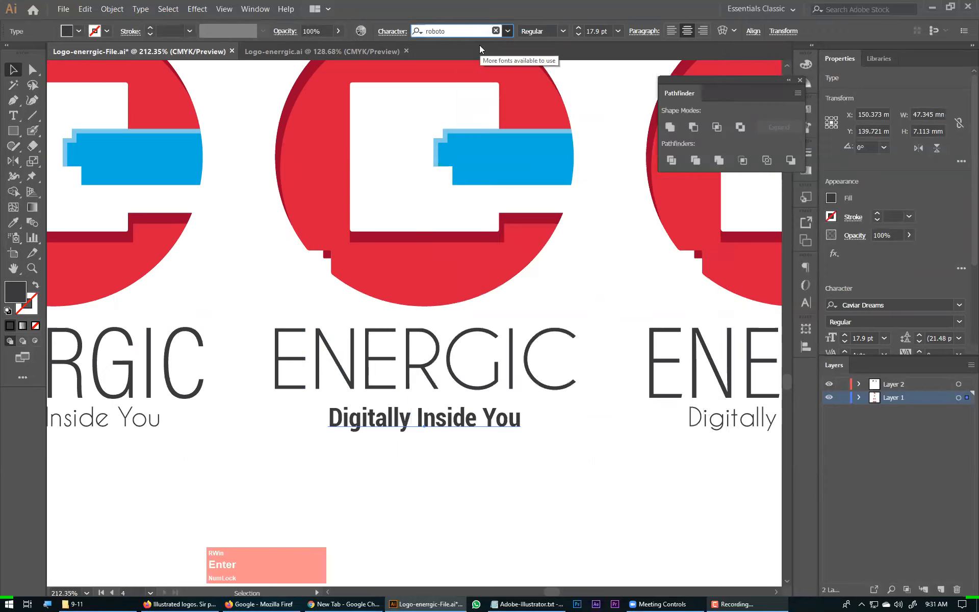
key(Up)
key(Down)
key(Down)
key(Down)
key(Down)
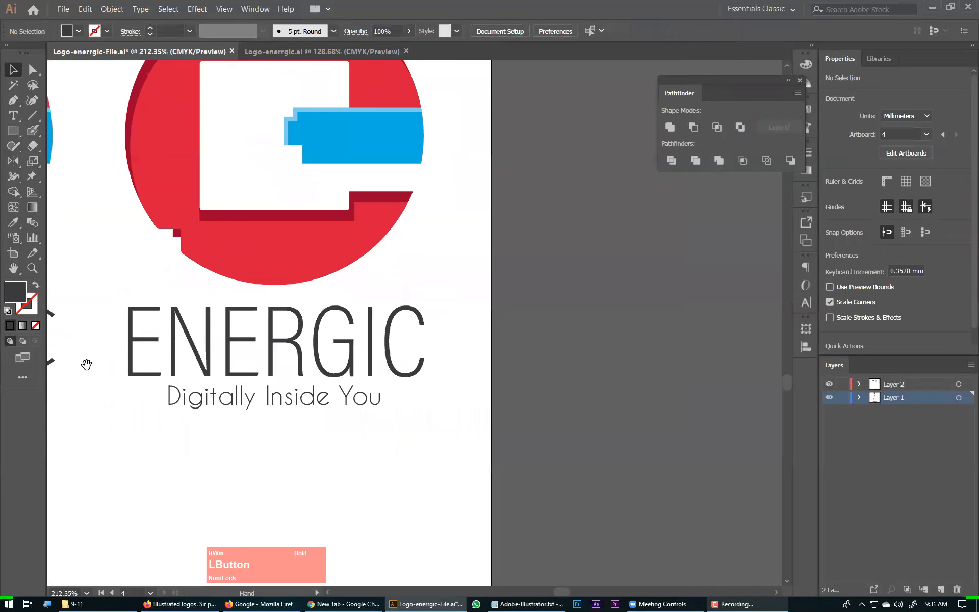
Ungroup the third logo on the fourth artboard and set its ENERGIC wordmark in Nasalization, scaled down to about 82 mm wide
right_click(371, 340)
click(408, 425)
drag(446, 341, 334, 354)
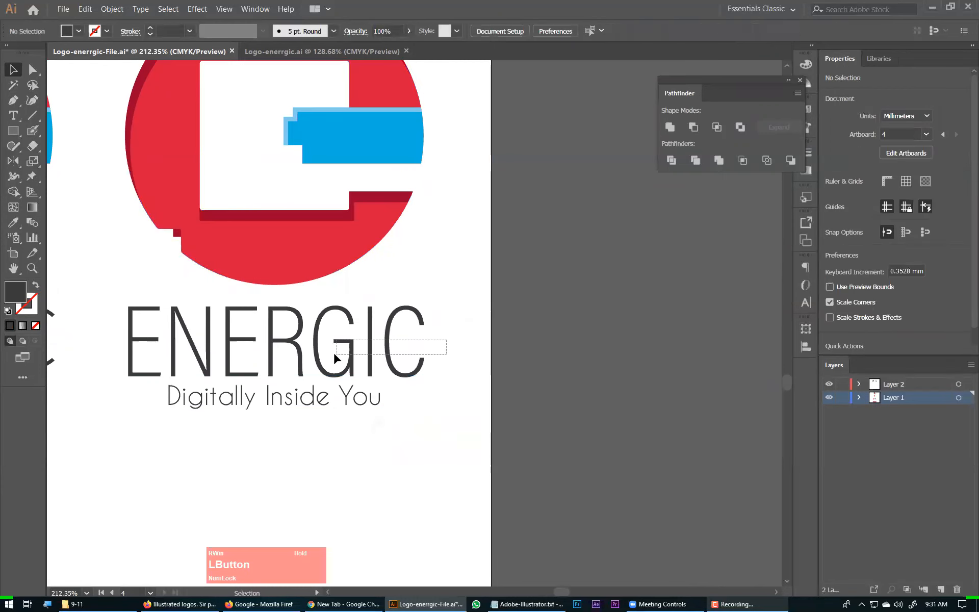
click(448, 31)
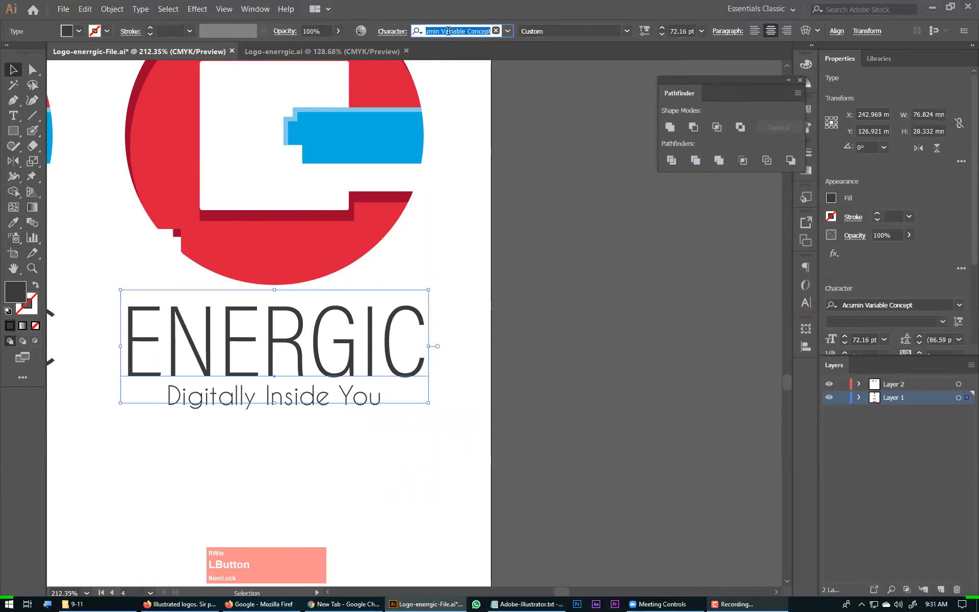
text(n)
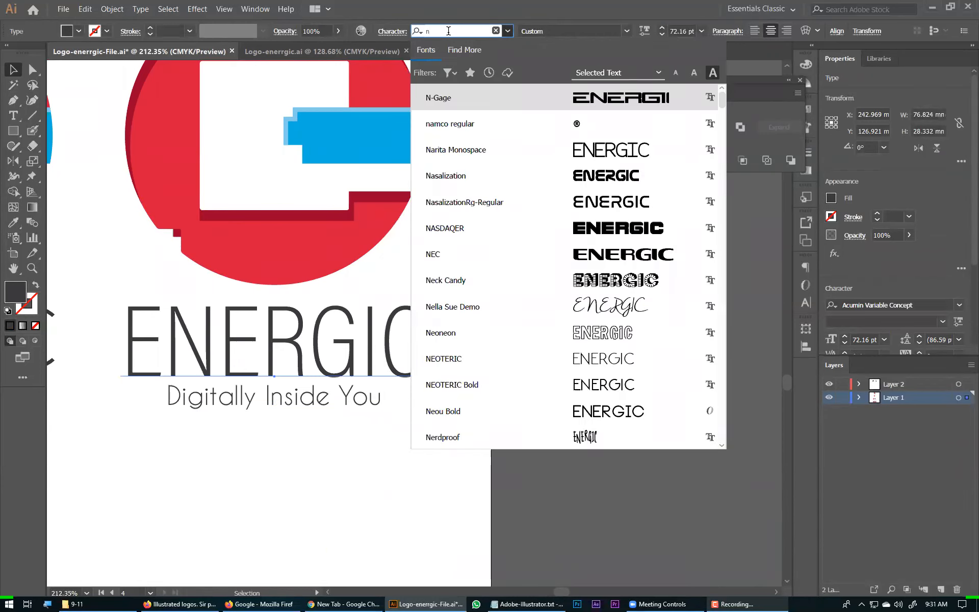
click(566, 174)
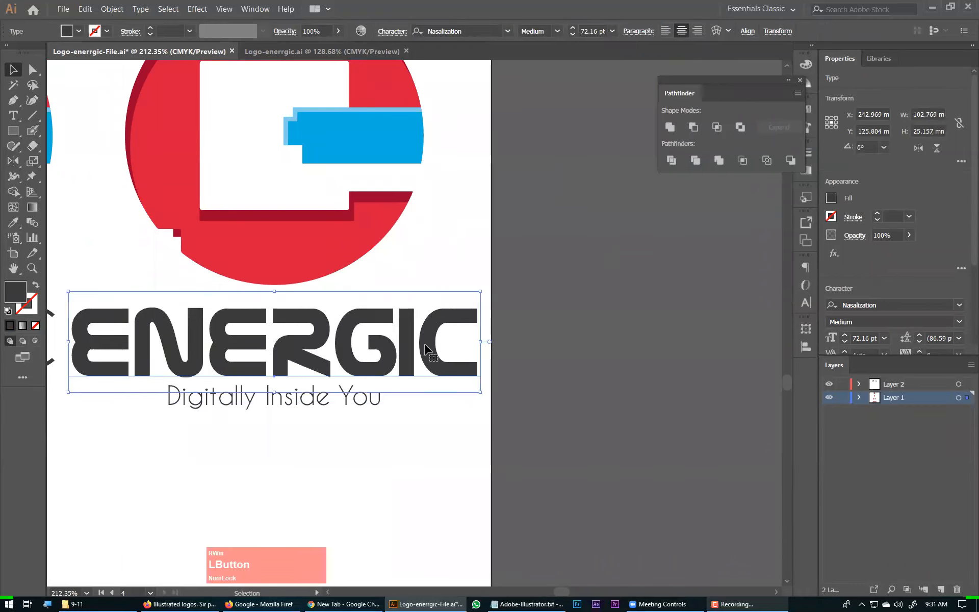
drag(480, 342, 442, 342)
Nudge the third logo's tagline up by about 2.8 mm so it sits just under the wordmark
click(367, 400)
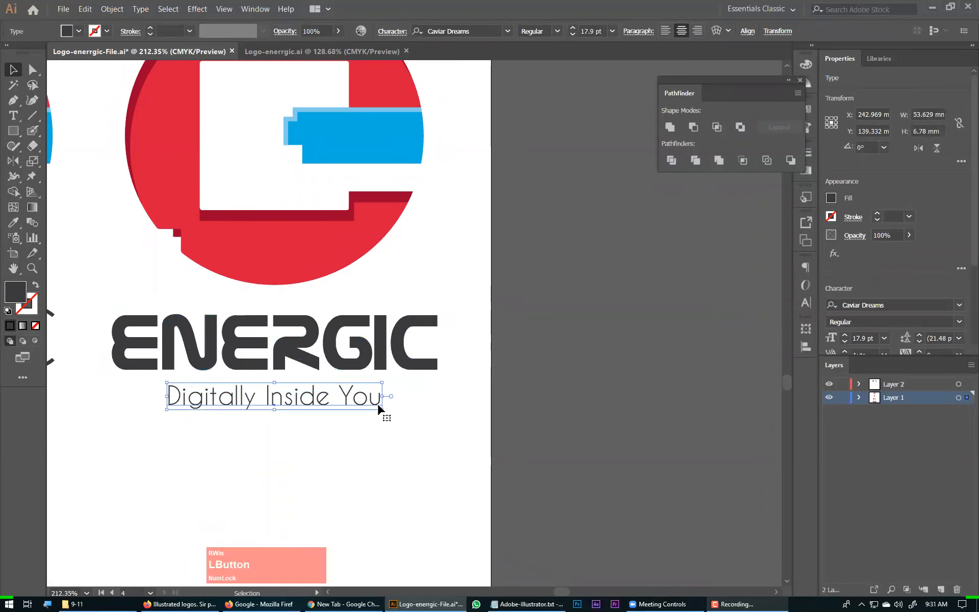
key(Up)
key(Up)
key(Up)
key(Up)
key(Down)
key(Down)
key(Down)
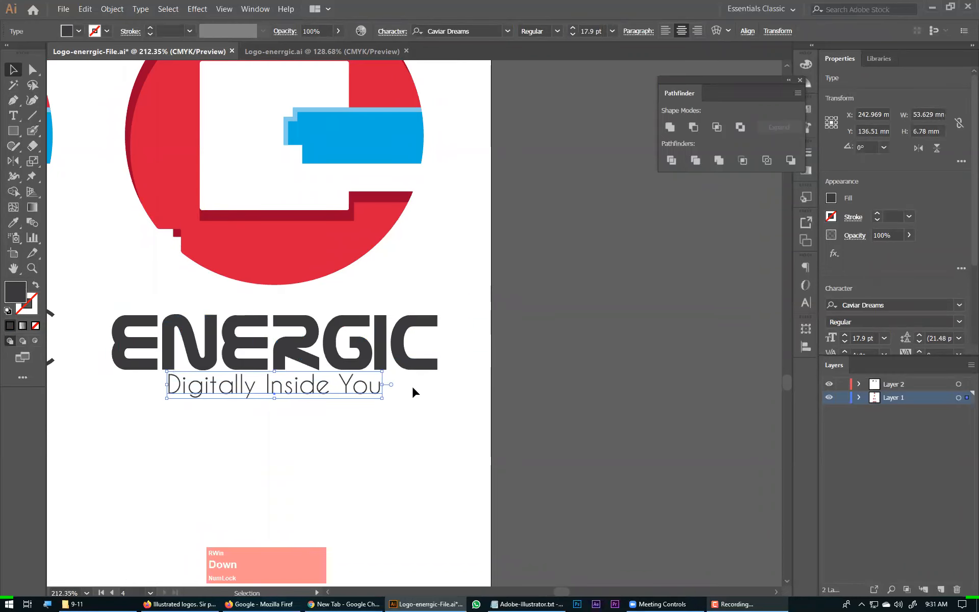
Set the third logo's tagline in Century Schoolbook BT, Roman style
click(485, 33)
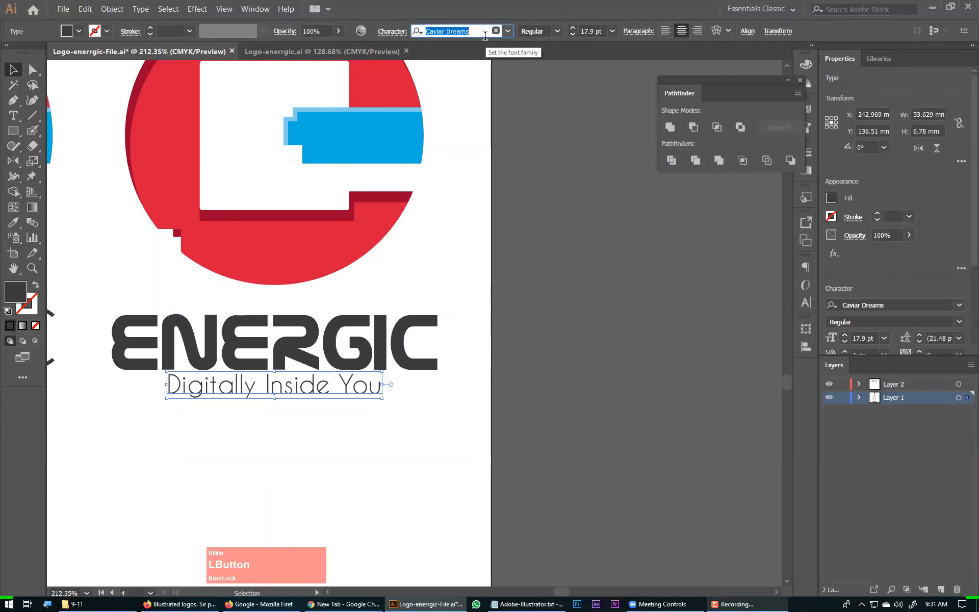
text(century)
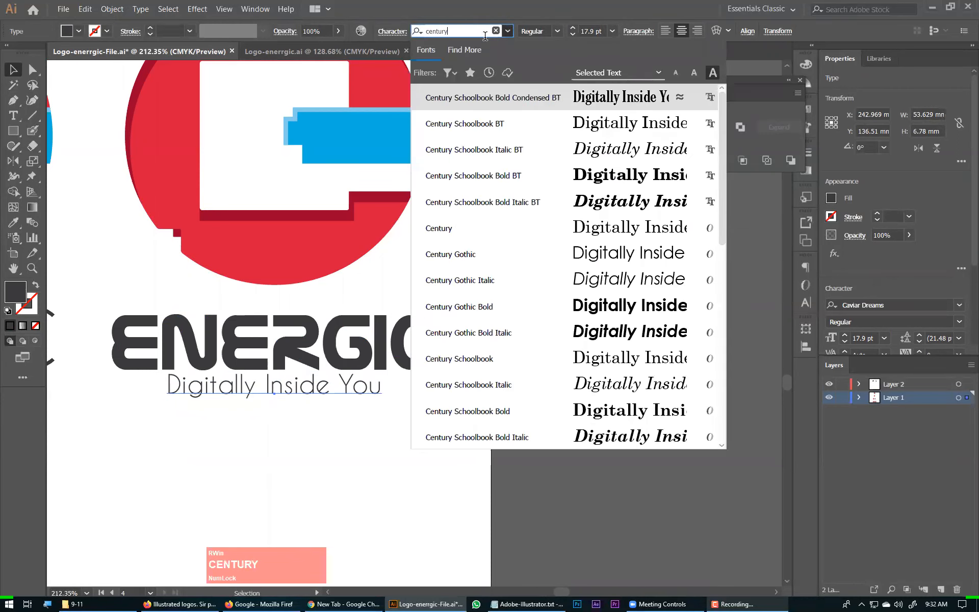
key(Down)
key(Return)
key(Down)
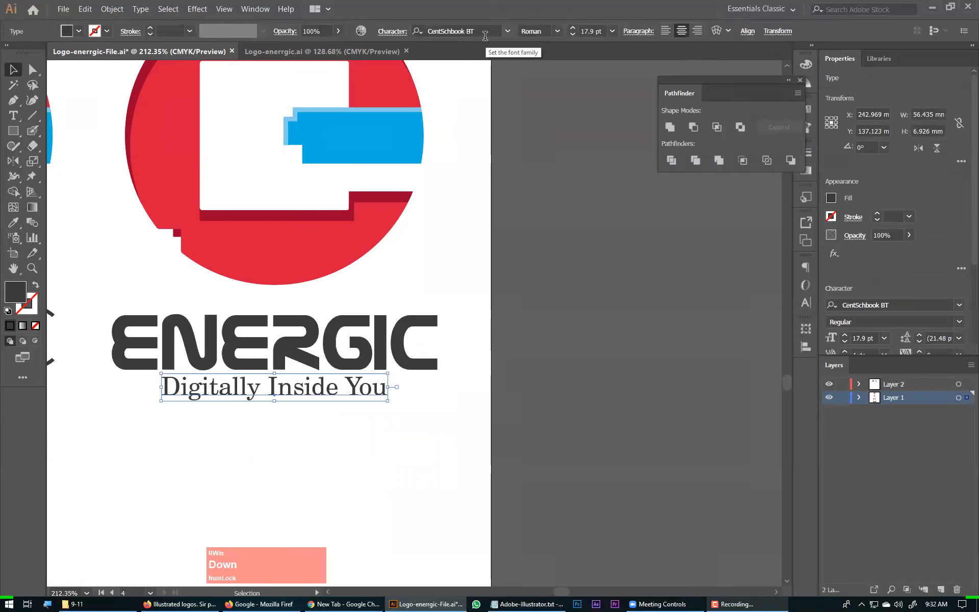
click(587, 197)
Group the icon, wordmark and tagline of each of the three typographic variants into its own group
key(ctrl+0)
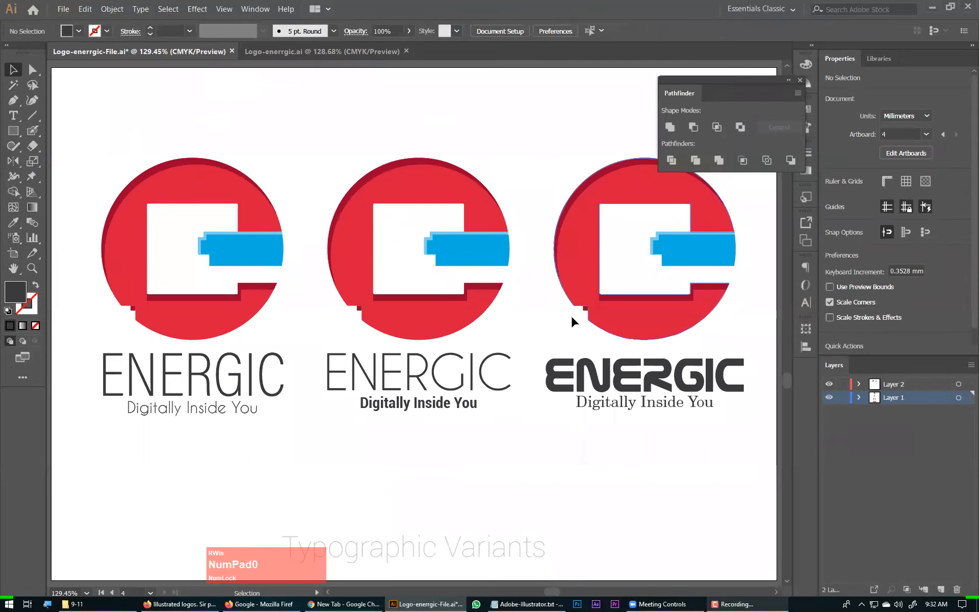
drag(640, 459, 619, 215)
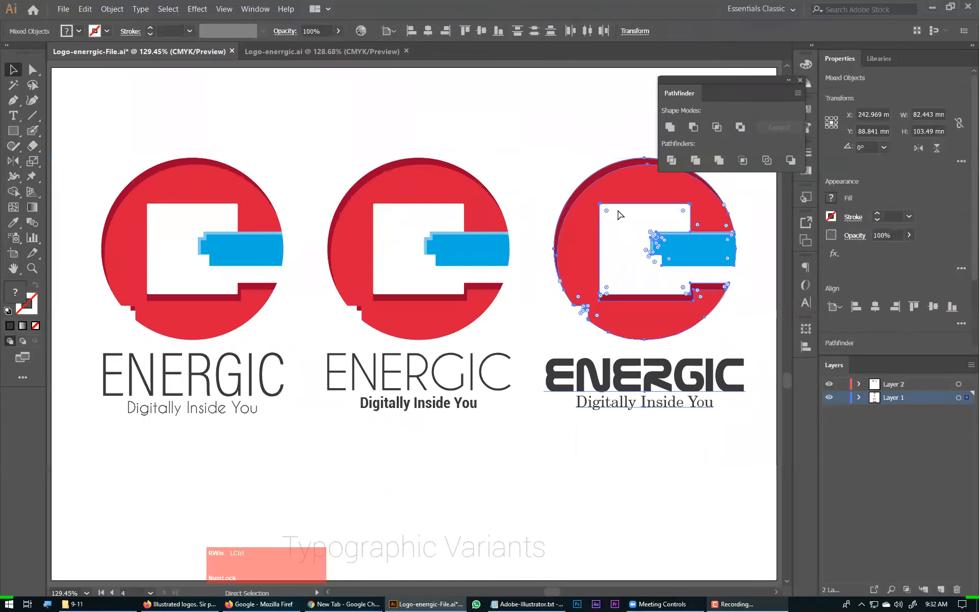
drag(470, 451, 409, 226)
drag(234, 433, 164, 240)
key(ctrl+g)
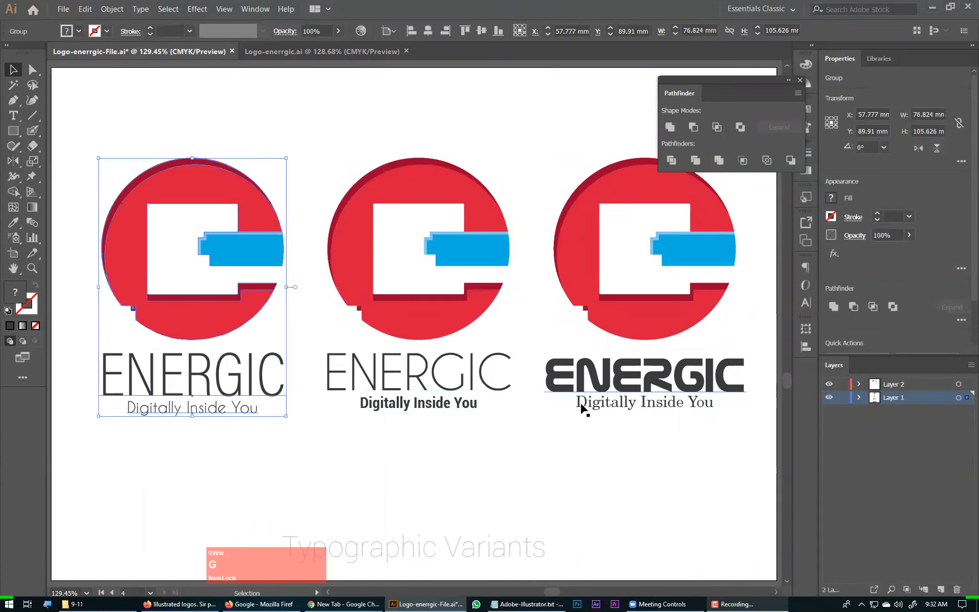
click(651, 461)
Review the four captioned artboards, from the final logo through the concept and icon variants to the typographic variants
key(ctrl+KP_Subtract)
key(ctrl+KP_Subtract)
key(space)
drag(434, 390, 338, 178)
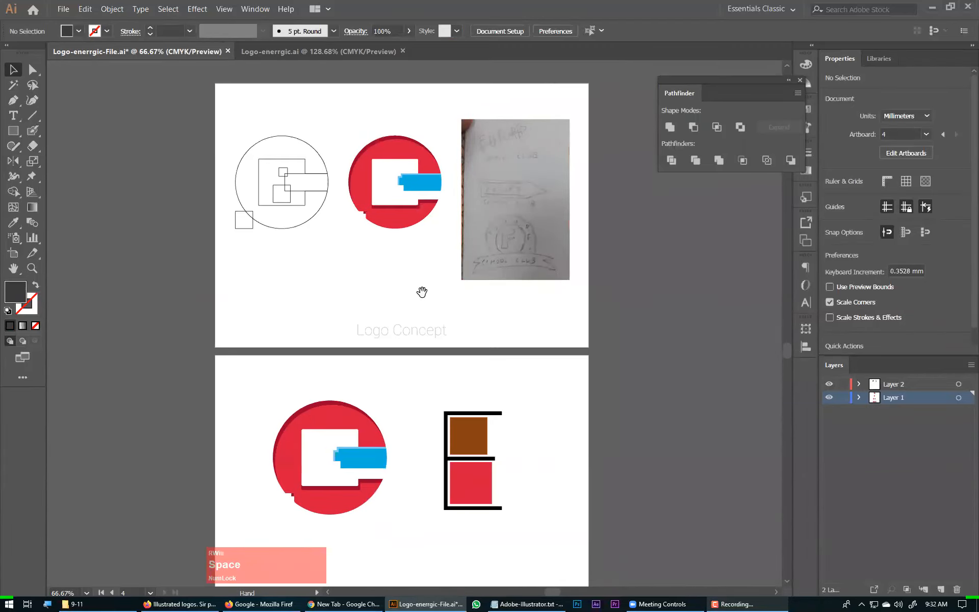
drag(422, 407, 411, 224)
drag(434, 349, 422, 287)
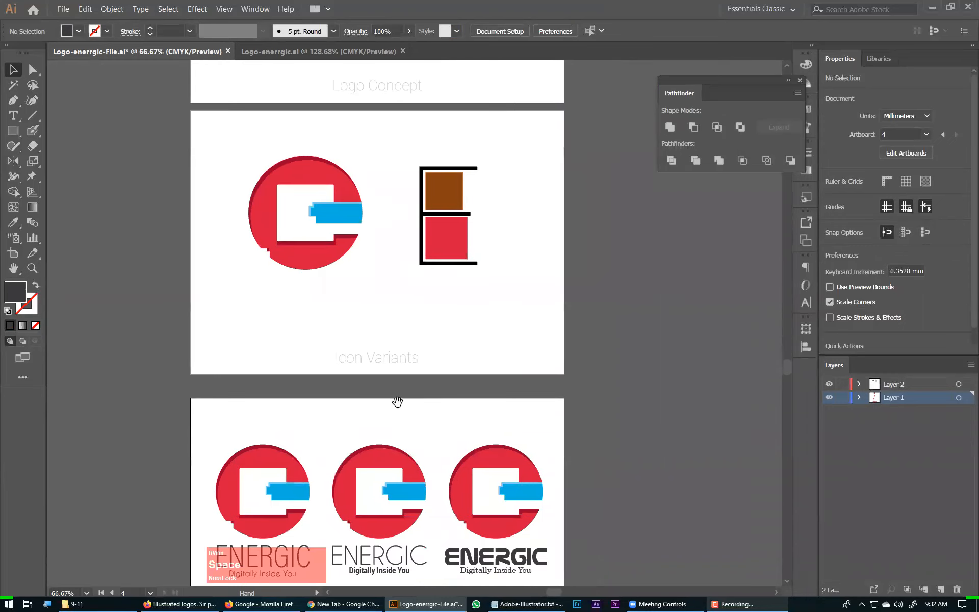
drag(408, 425, 417, 225)
drag(414, 384, 414, 309)
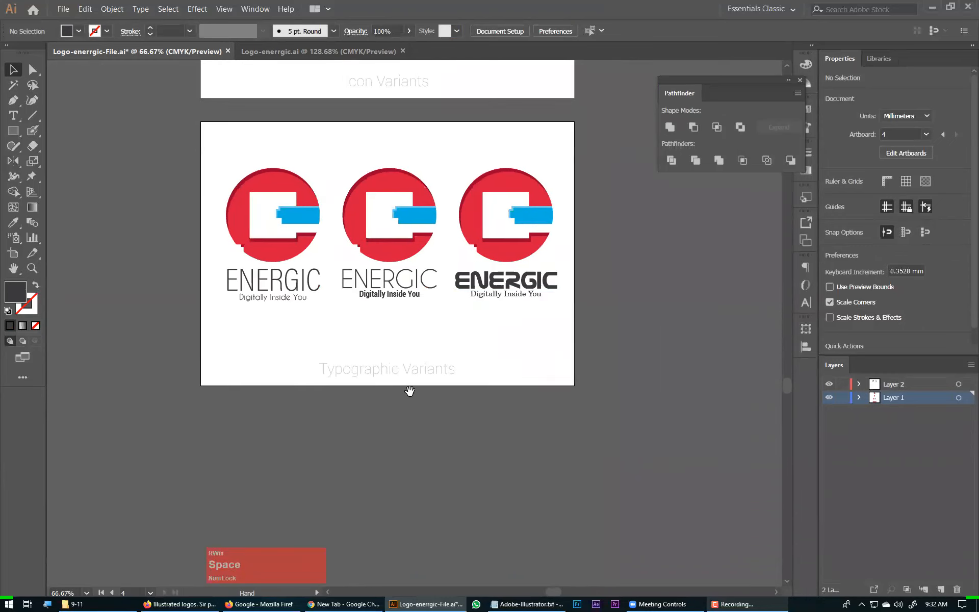
drag(393, 148, 385, 520)
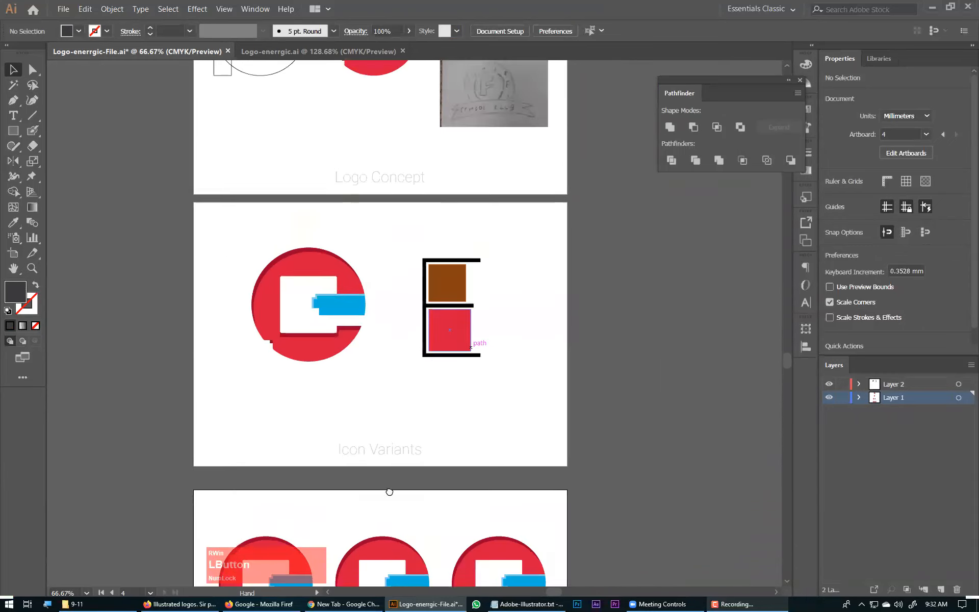
drag(388, 237, 388, 569)
drag(437, 70, 444, 214)
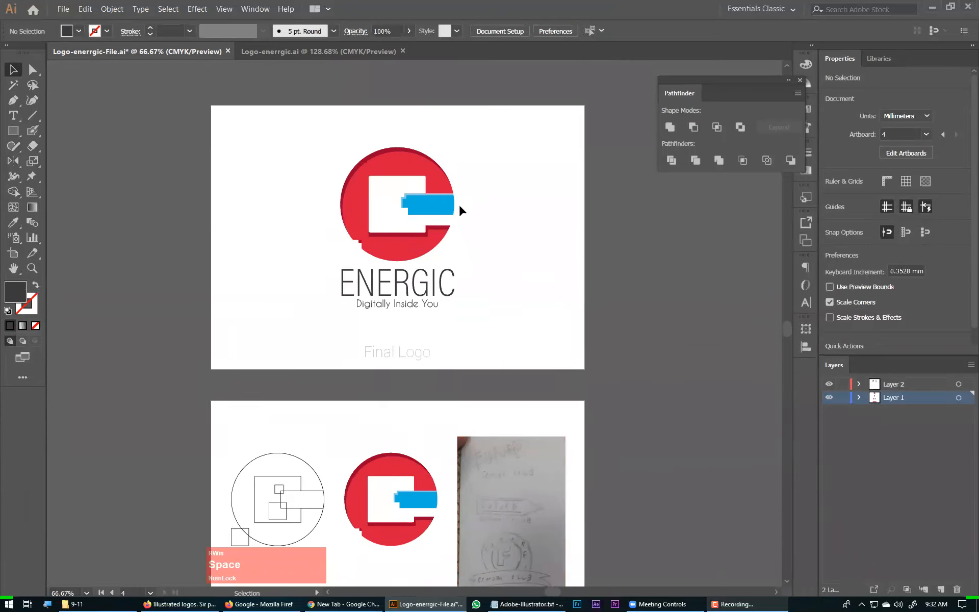
drag(357, 561, 317, 76)
drag(302, 398, 337, 83)
mouse_move(398, 383)
mouse_down()
mouse_move(410, 143)
mouse_move(408, 372)
mouse_up()
drag(359, 79, 397, 263)
Duplicate the Final Logo artboard with its artwork as a fifth artboard directly below the typographic variants
key(ctrl+KP_Subtract)
key(ctrl+KP_Subtract)
key(ctrl+KP_Subtract)
key(ctrl+KP_Subtract)
key(ctrl+KP_Subtract)
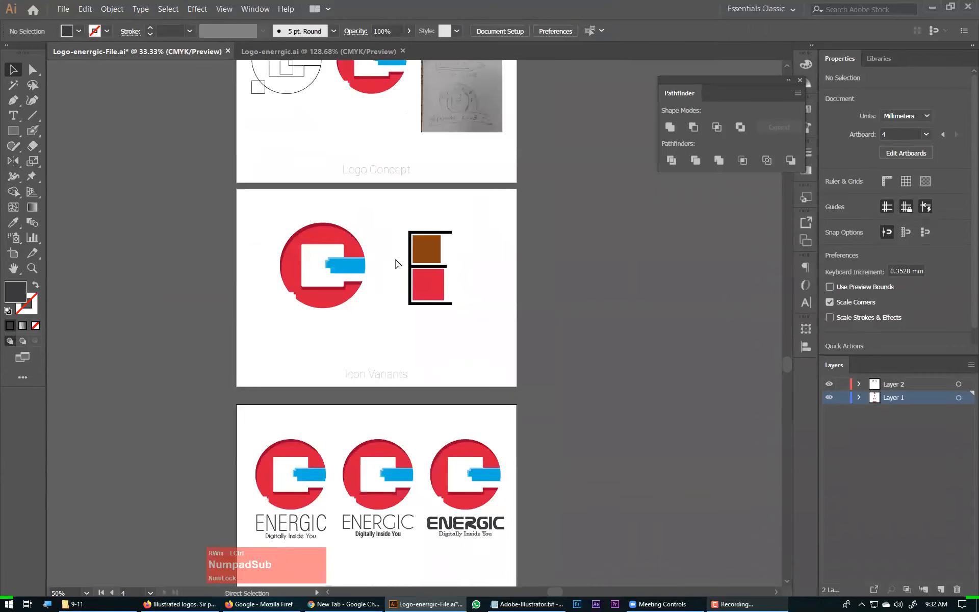
click(13, 253)
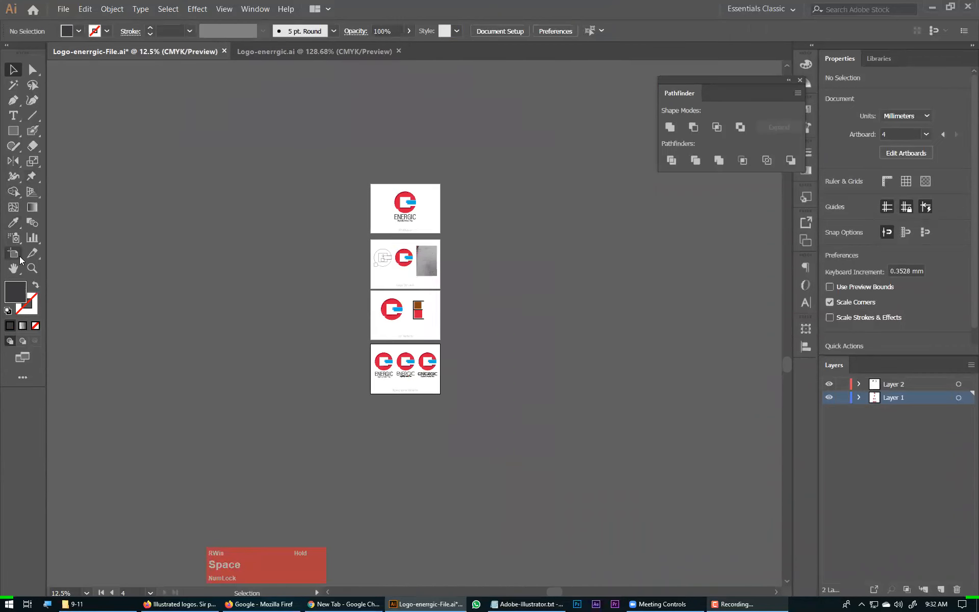
drag(427, 200, 440, 412)
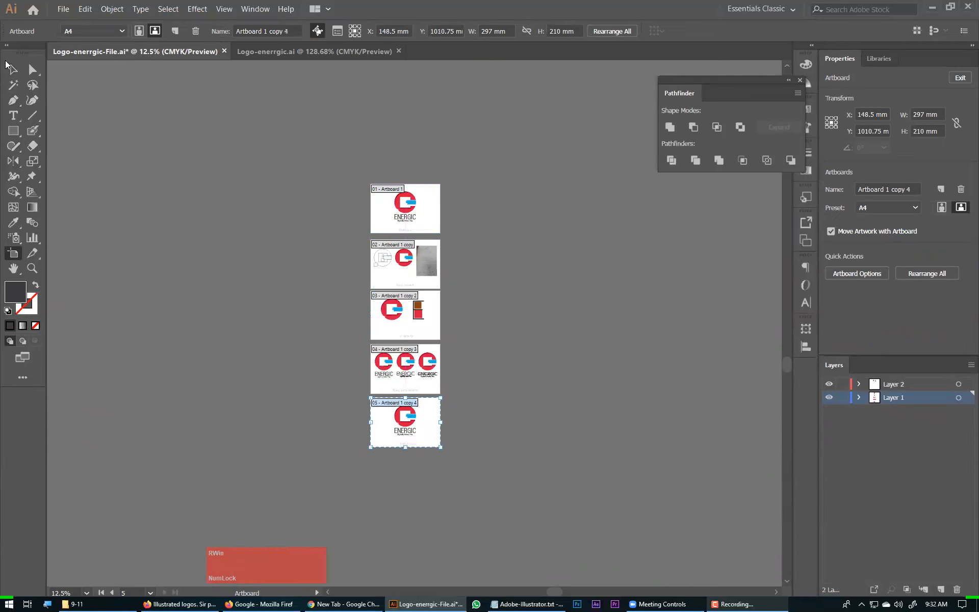
key(Escape)
Change the fifth artboard's caption to "Logo Color Variations"
drag(341, 181, 533, 508)
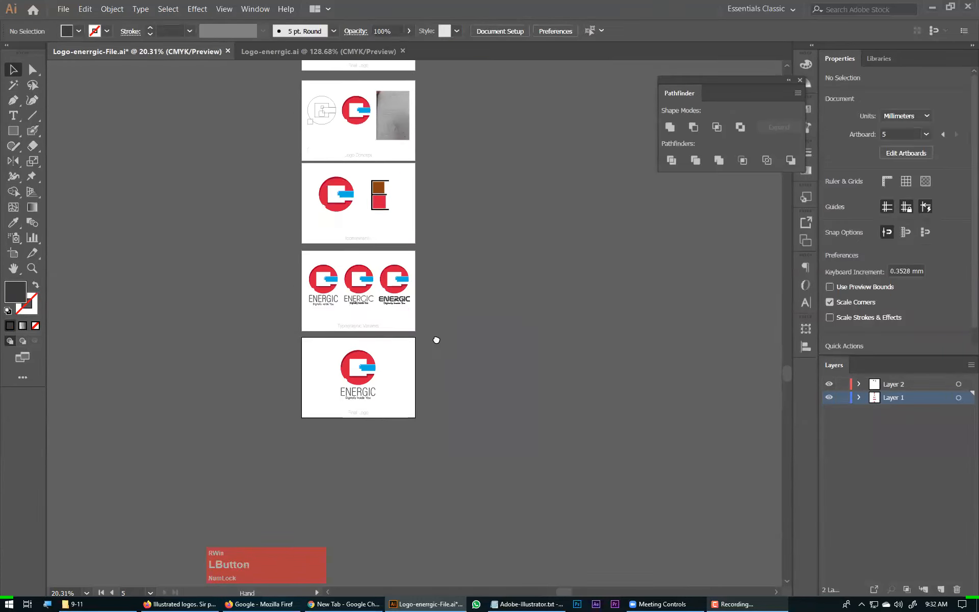
drag(472, 415, 438, 276)
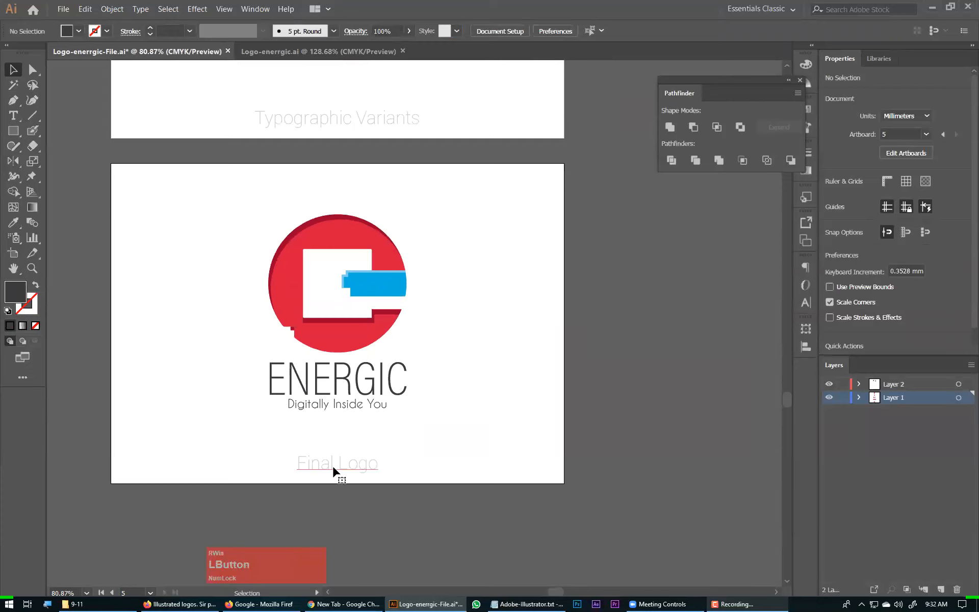
double_click(335, 558)
key(ctrl+a)
text(Logo Colo)
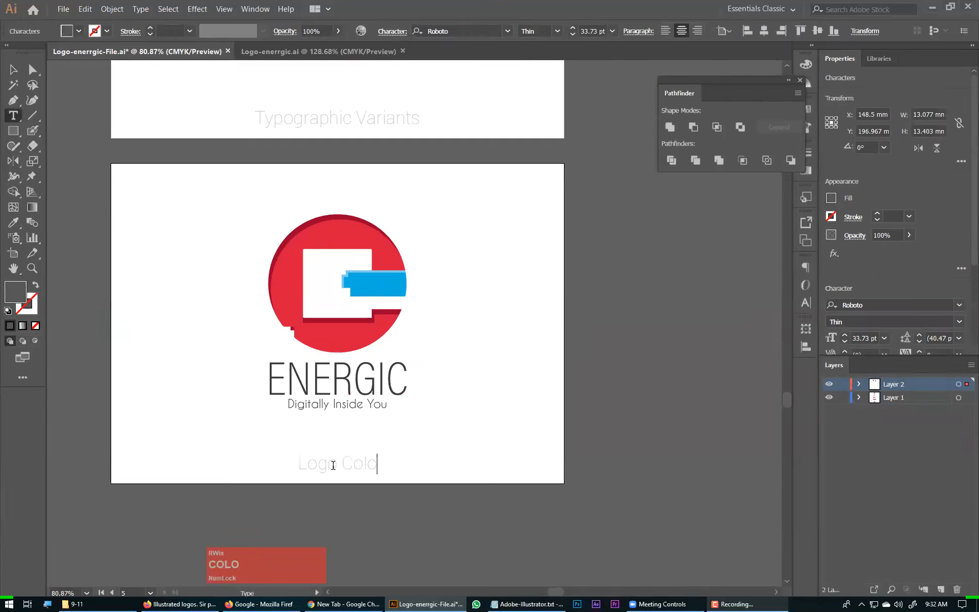
text(r Variations)
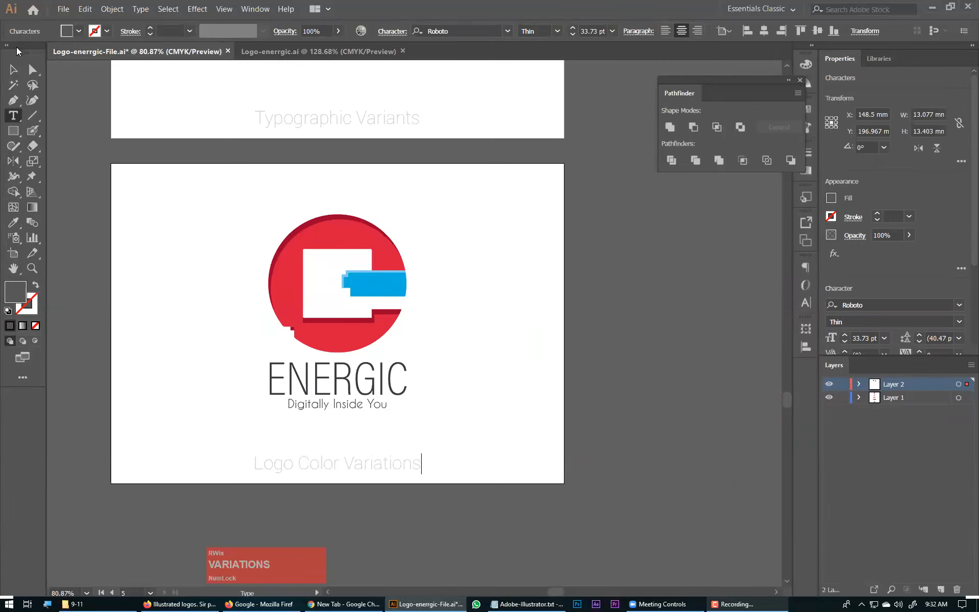
click(13, 70)
Save the Logo-energic-File.ai document with the new color variations artboard
drag(203, 296, 304, 212)
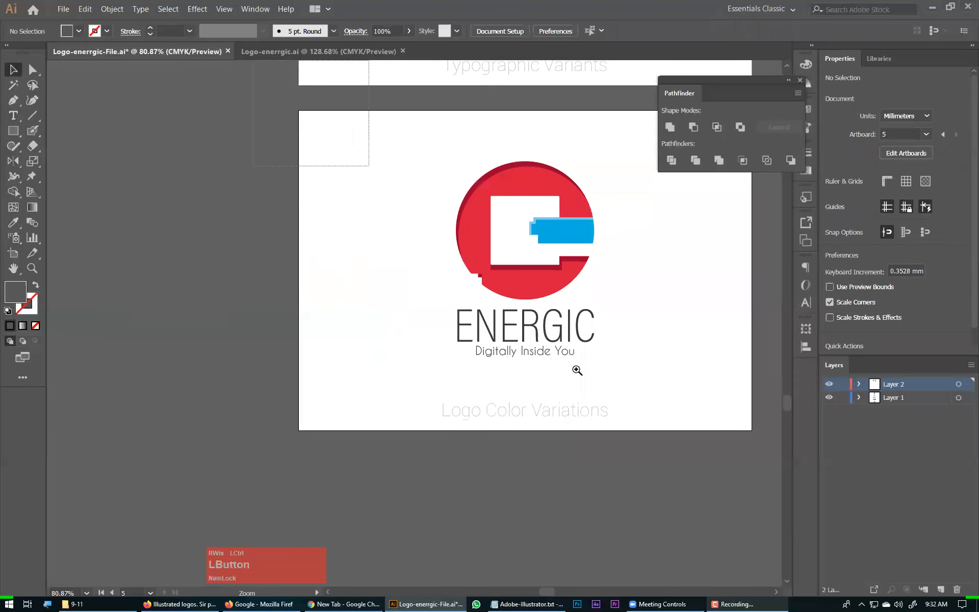
scroll(700, 438, up, 1)
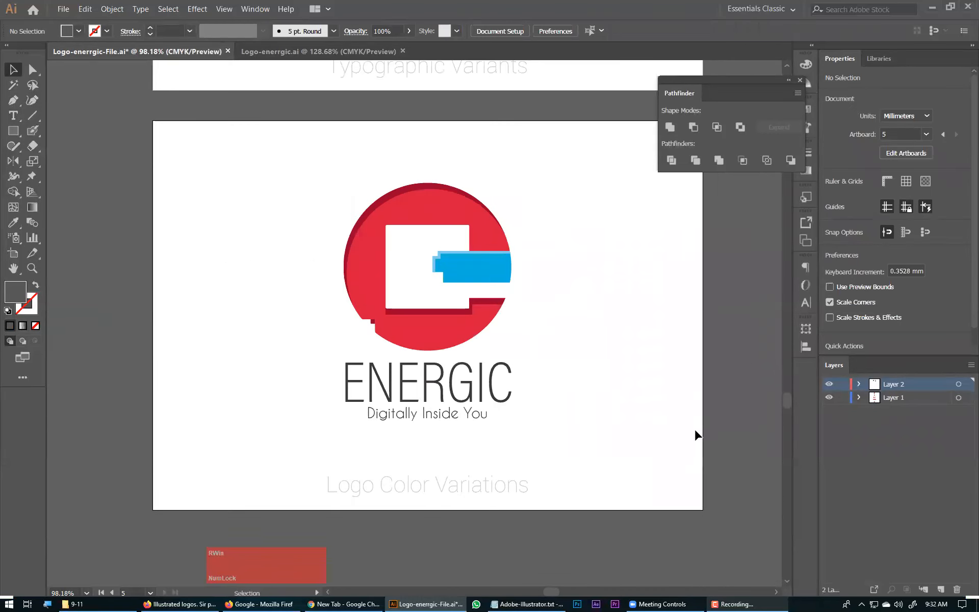
key(ctrl+s)
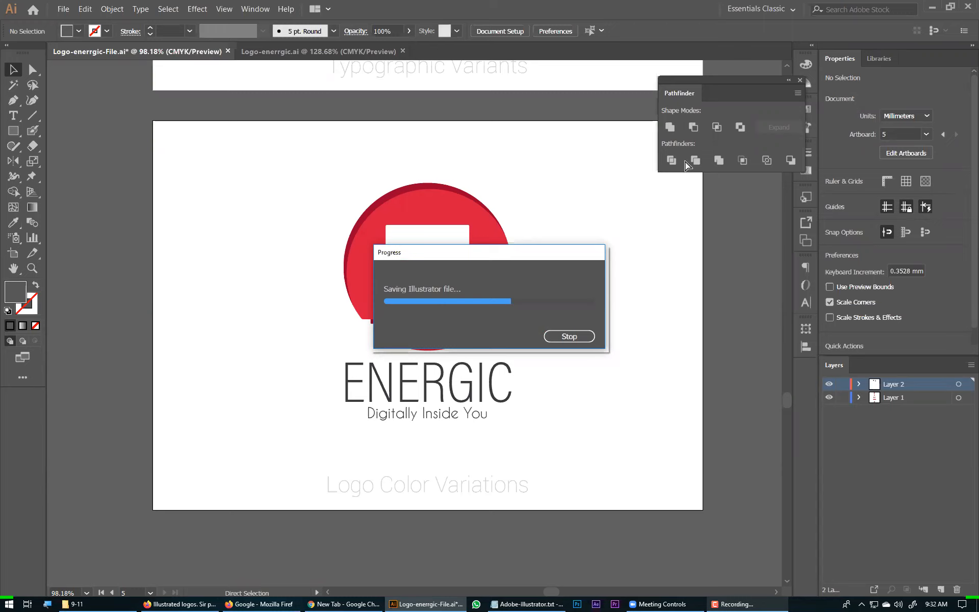
click(686, 86)
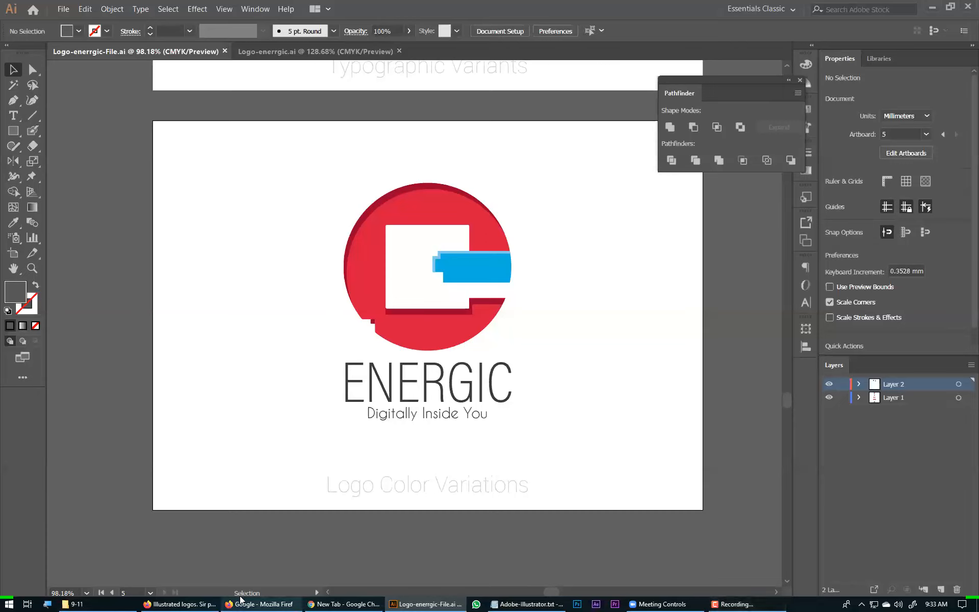
Switch to Firefox, search Google for "youtube brand resources" and open YouTube's Brand Resources page
click(206, 602)
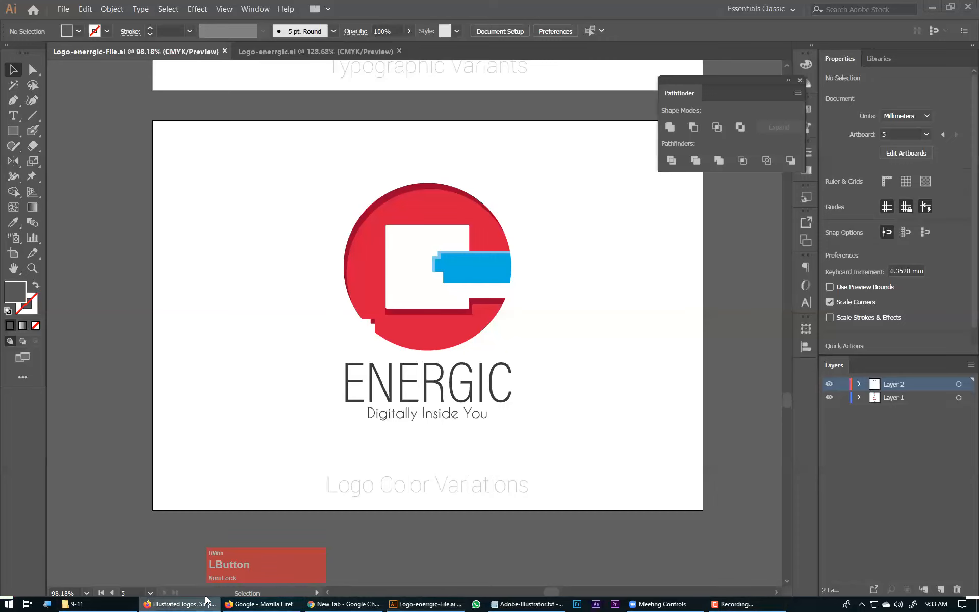
click(280, 599)
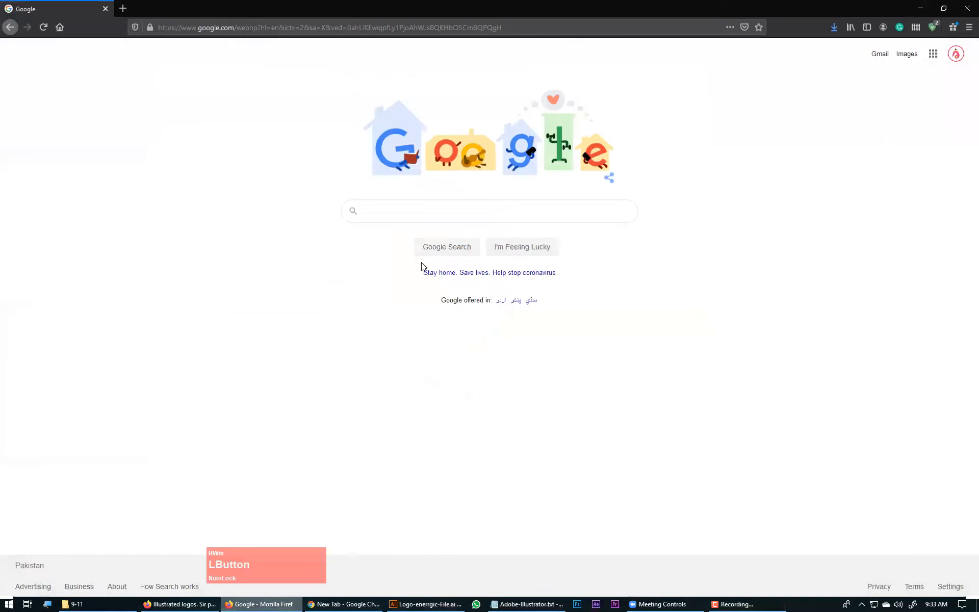
click(439, 217)
text(youtube)
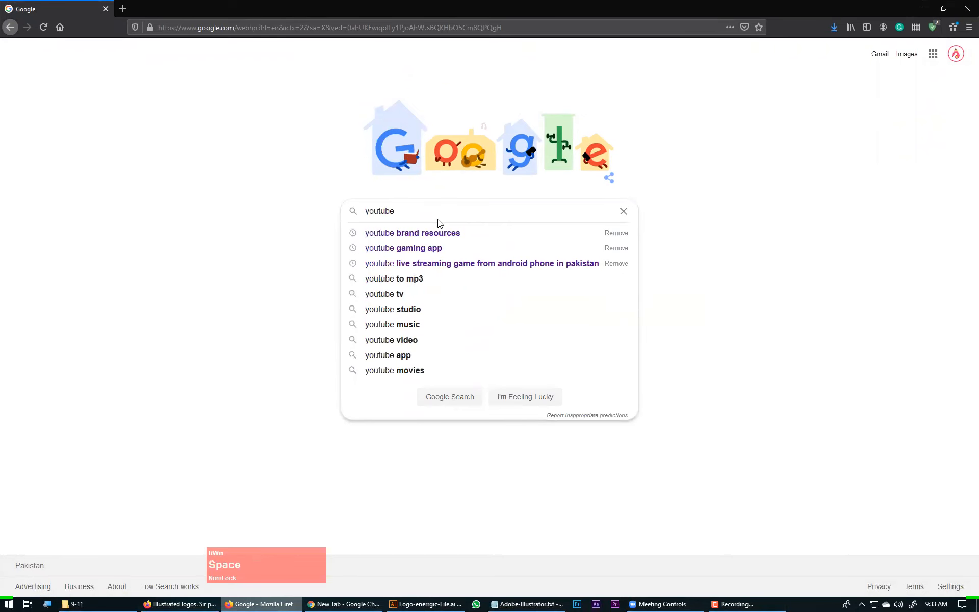
key(Down)
key(Return)
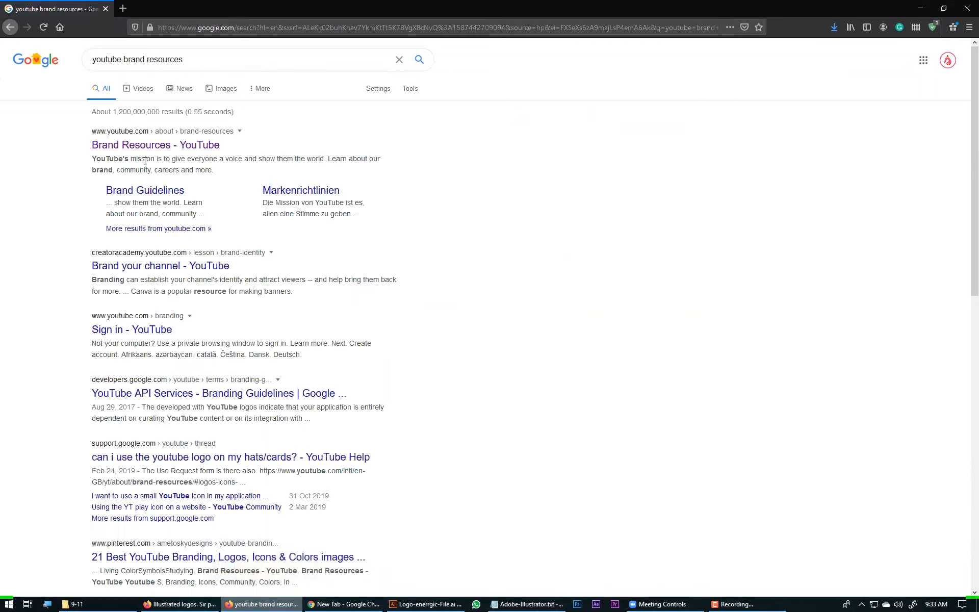
click(225, 87)
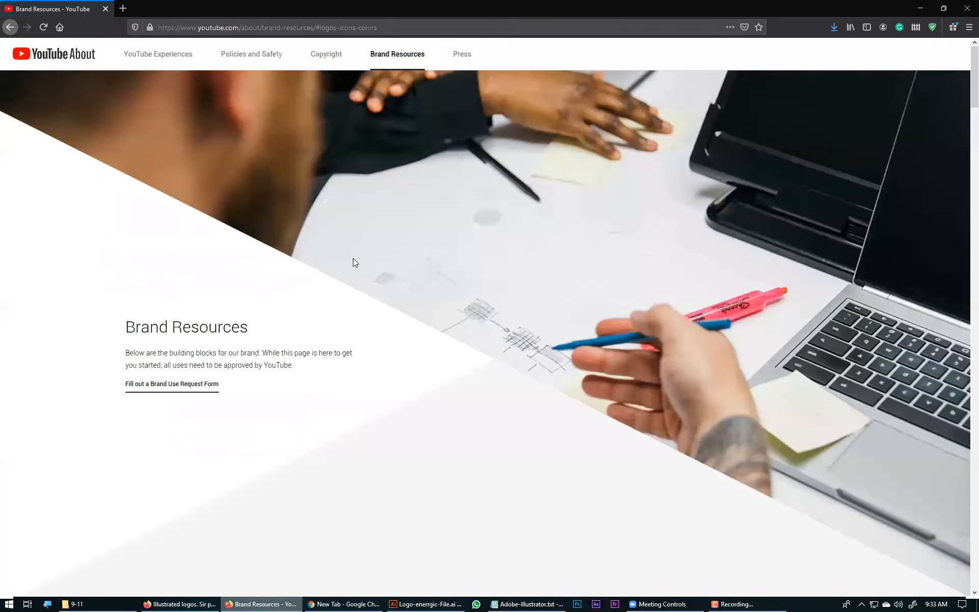
Examine the YouTube logo versions and the guidelines on safe space, minimum size and what not to do with the logo
scroll(454, 358, down, 3)
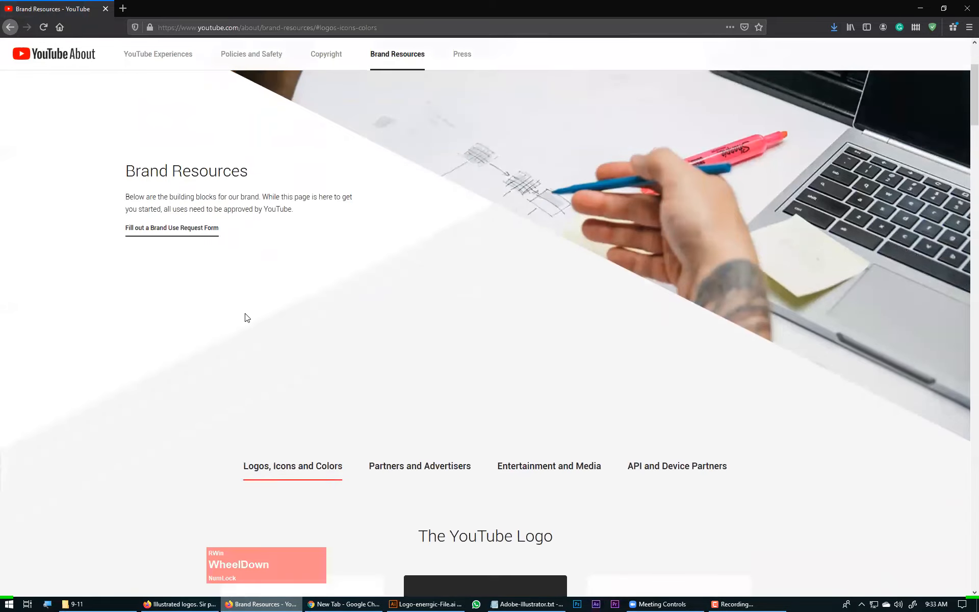
scroll(258, 316, down, 3)
scroll(344, 331, down, 1)
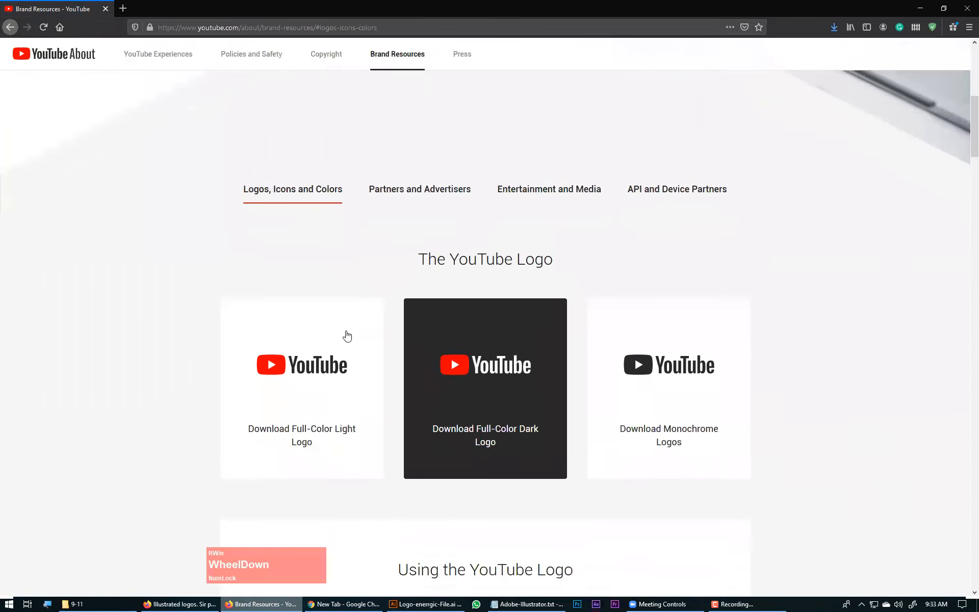
scroll(347, 335, down, 2)
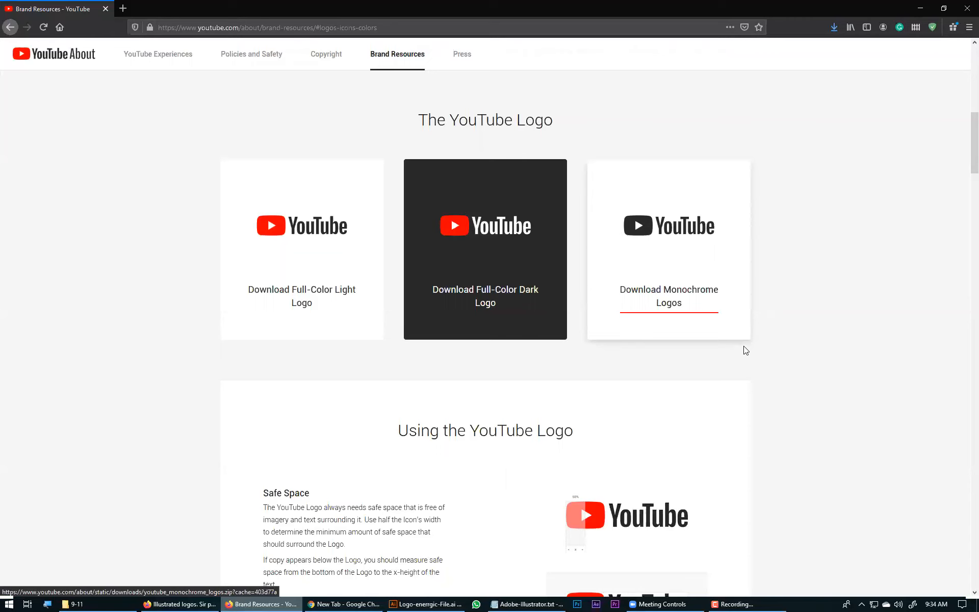
scroll(750, 383, down, 7)
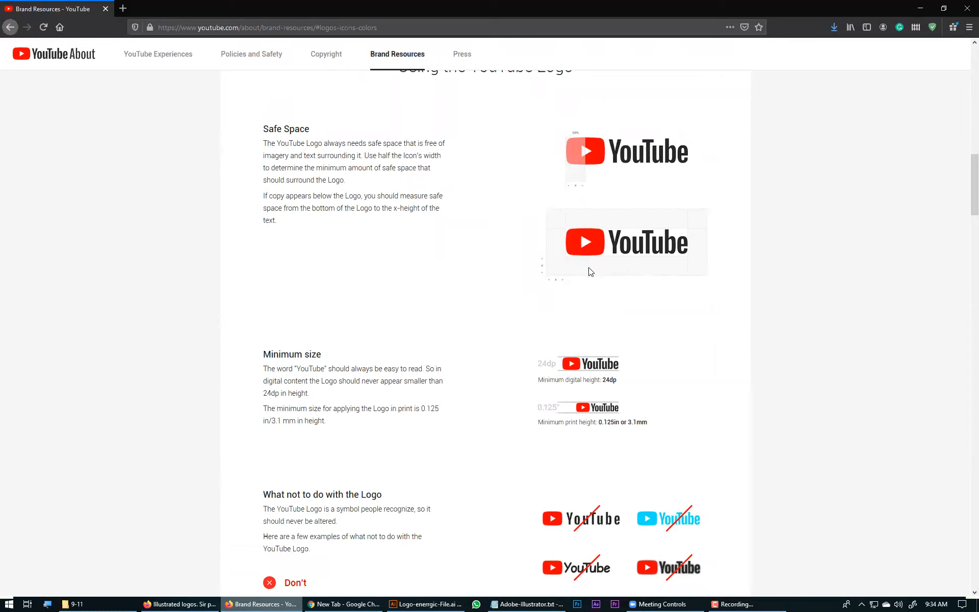
scroll(631, 338, down, 3)
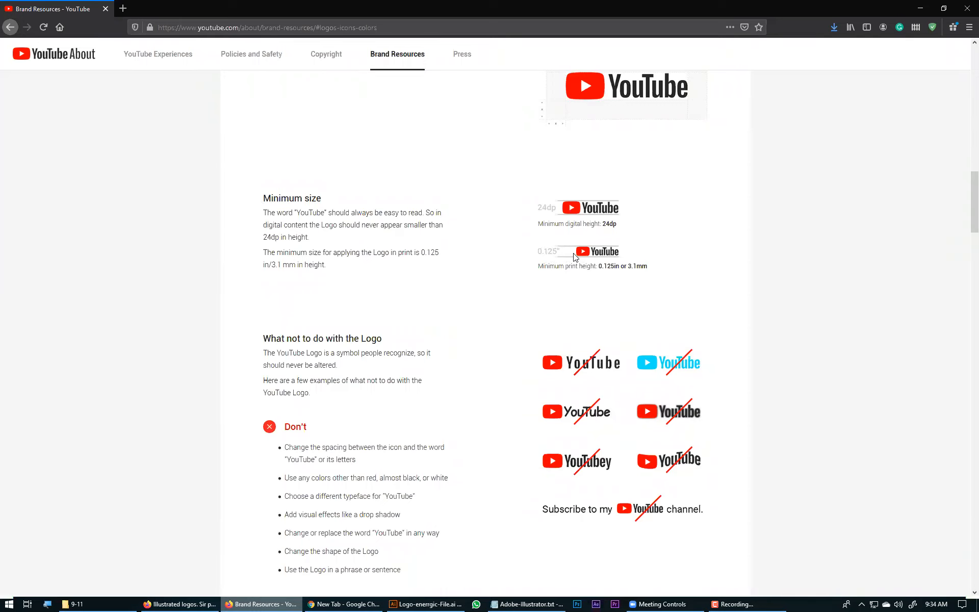
scroll(572, 276, down, 5)
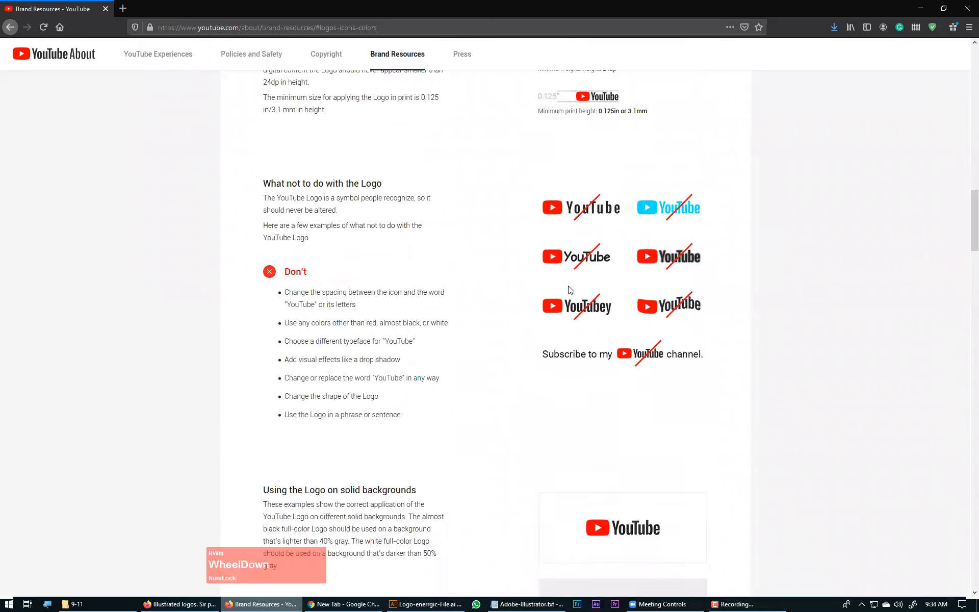
scroll(533, 230, up, 1)
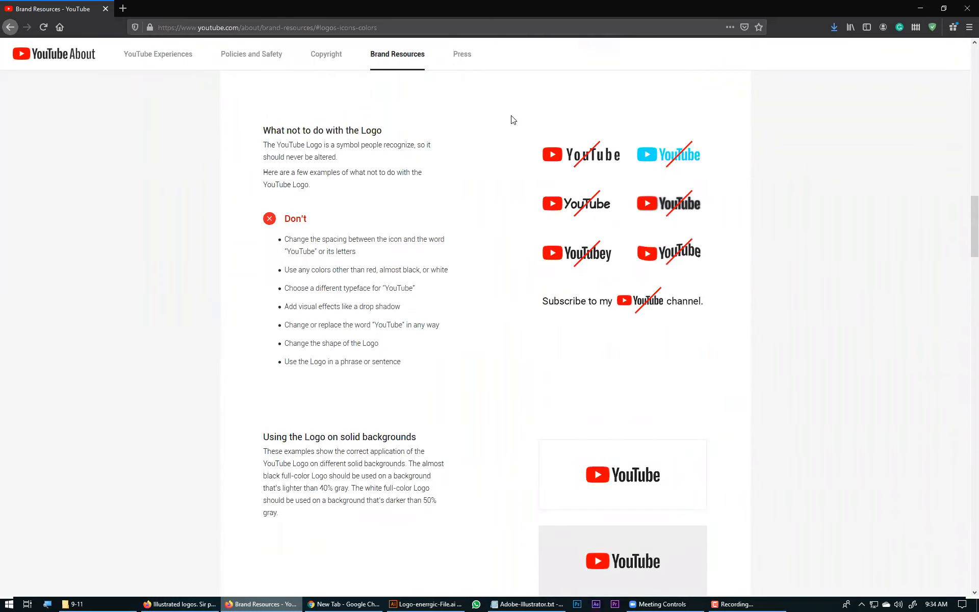
Examine how the YouTube logo is used on solid and photo backgrounds, plus the icon versions and brand colors
scroll(523, 363, down, 2)
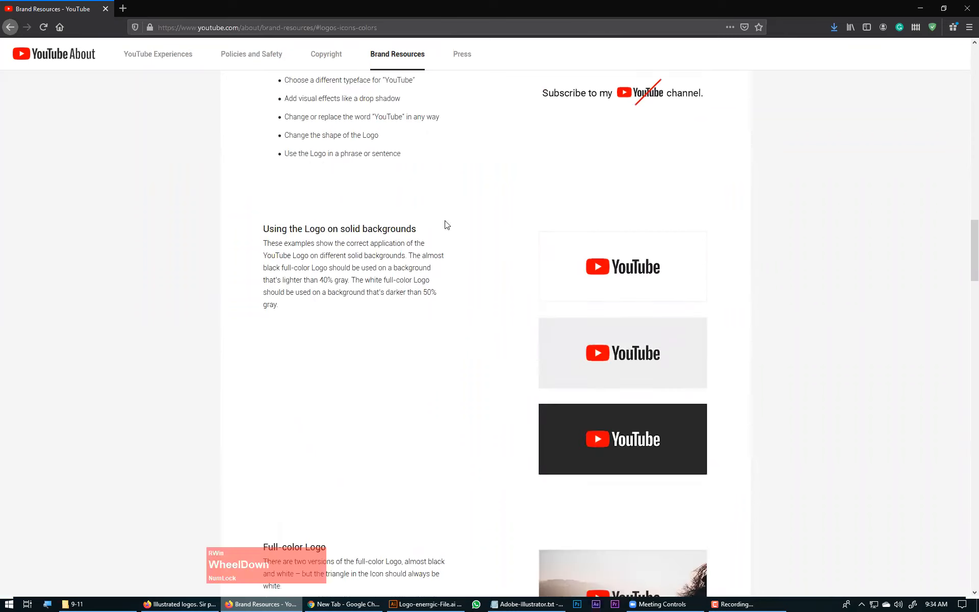
scroll(351, 304, down, 1)
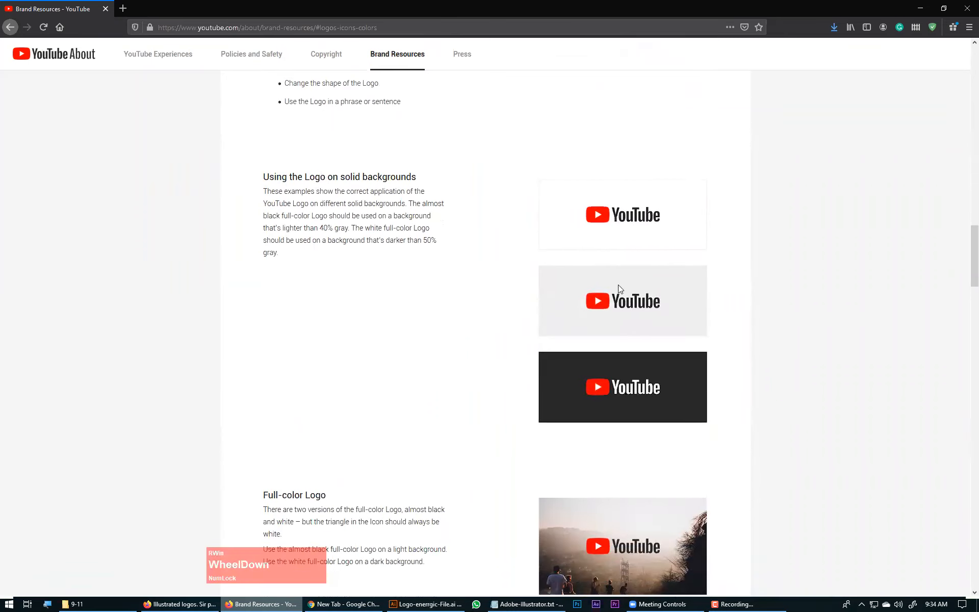
scroll(644, 406, down, 6)
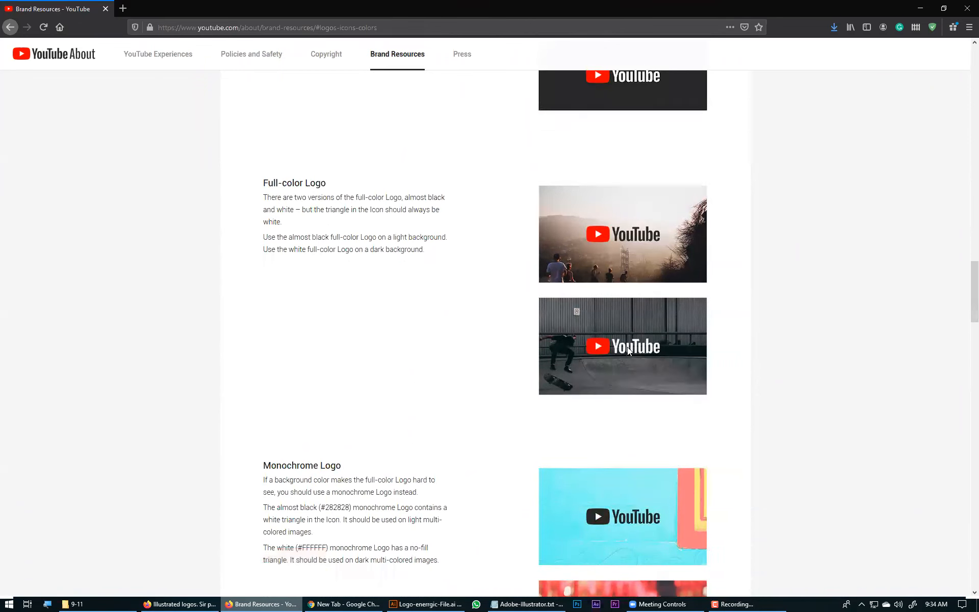
scroll(650, 363, down, 8)
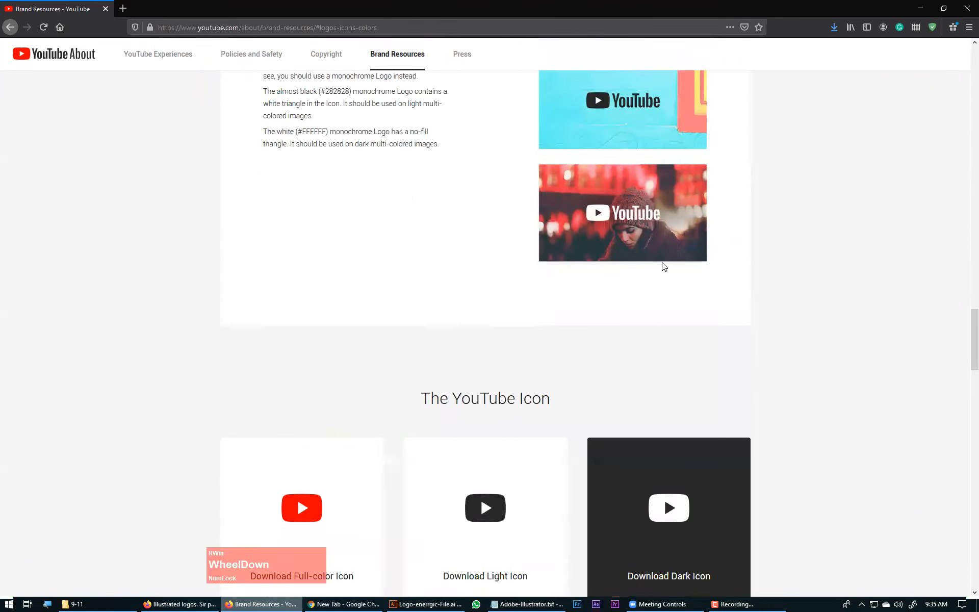
scroll(664, 266, down, 4)
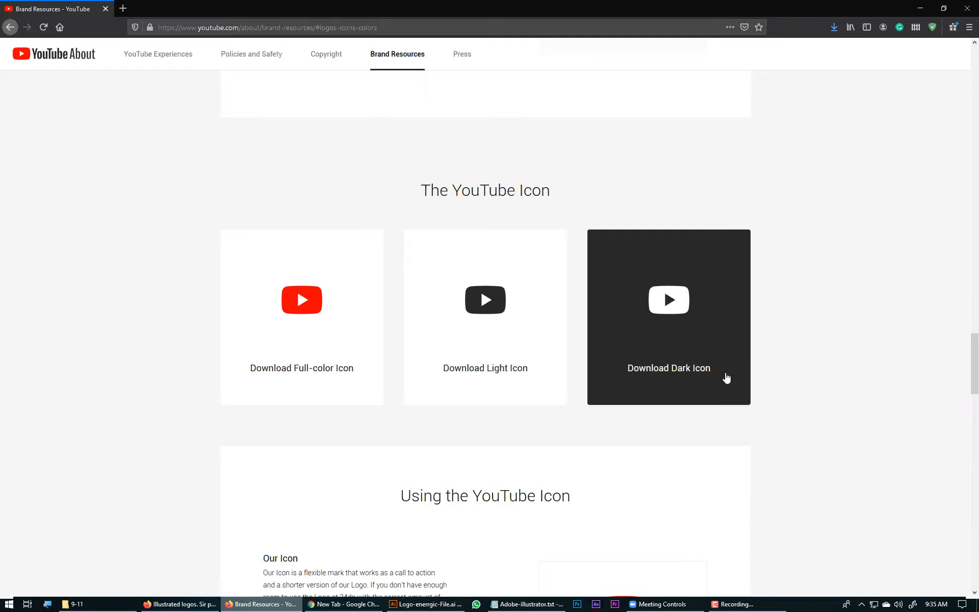
scroll(662, 354, down, 6)
scroll(683, 375, down, 15)
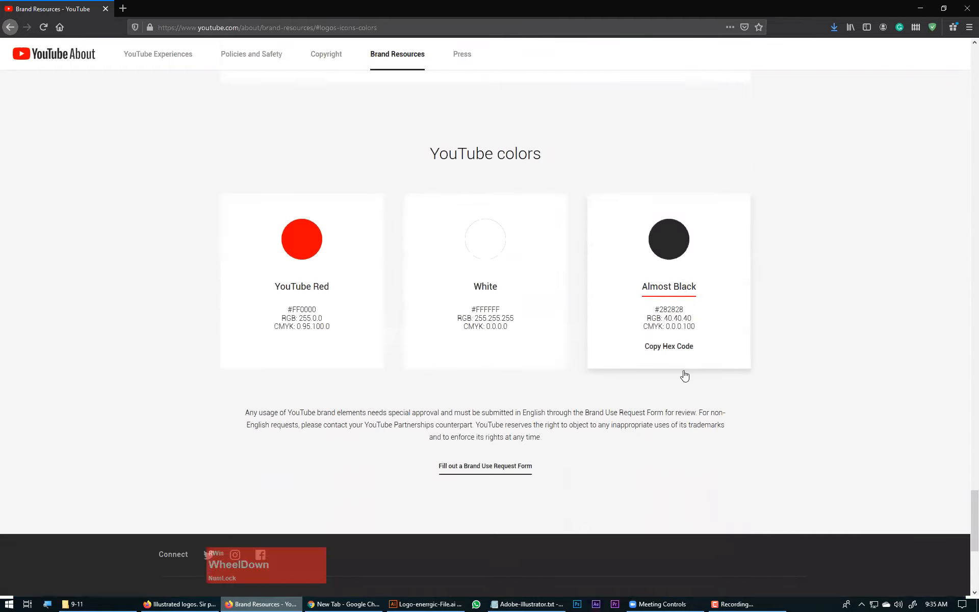
scroll(684, 376, down, 1)
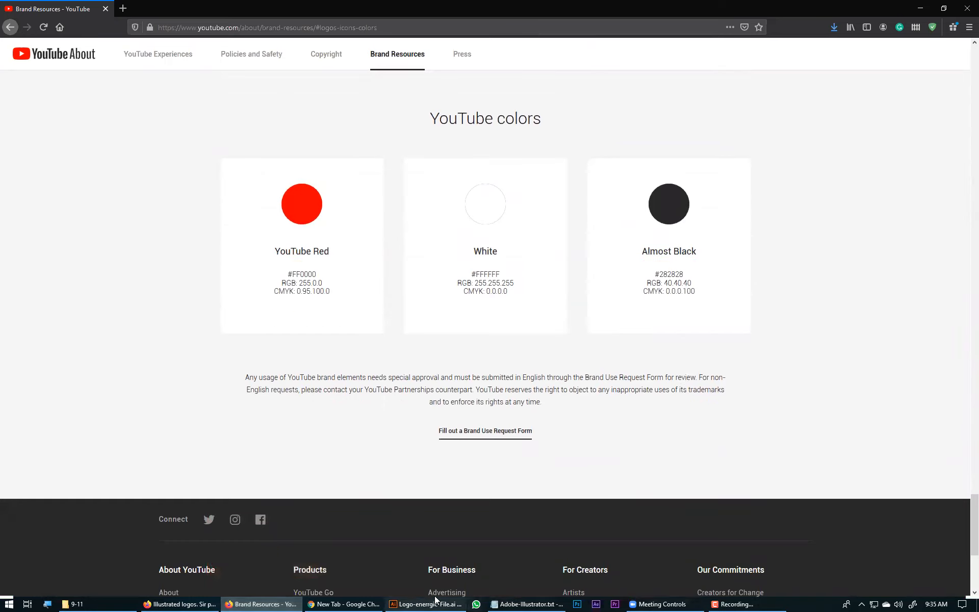
Switch back to Illustrator and draw a rectangle about 96 by 185 mm from the upper-left corner of the Logo Color Variations artboard
click(408, 601)
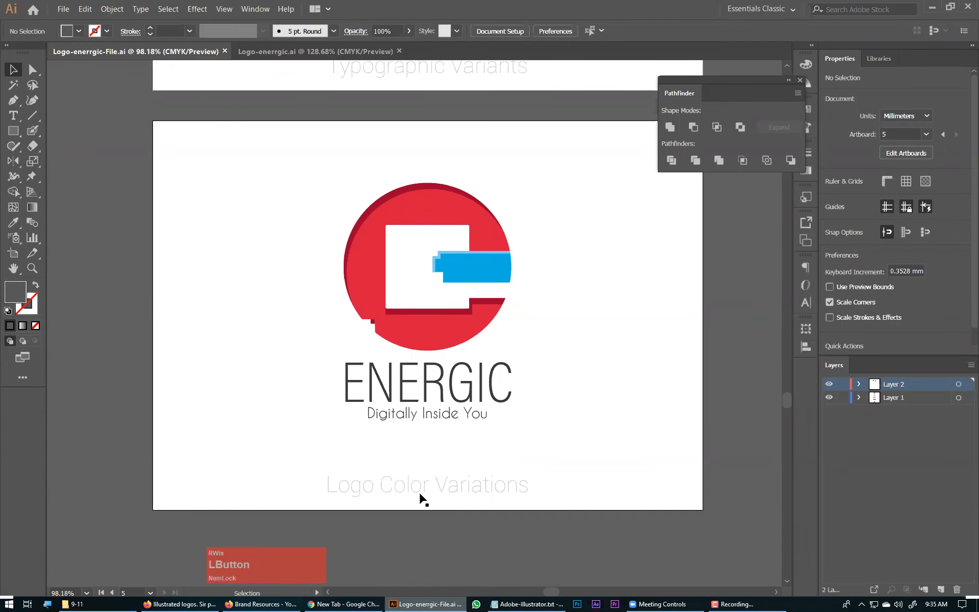
click(470, 323)
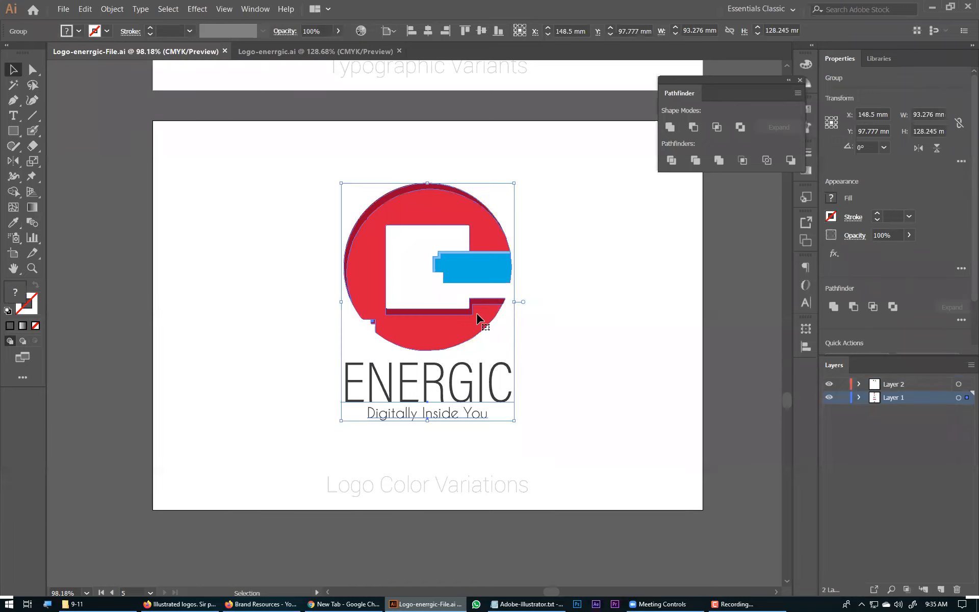
click(11, 131)
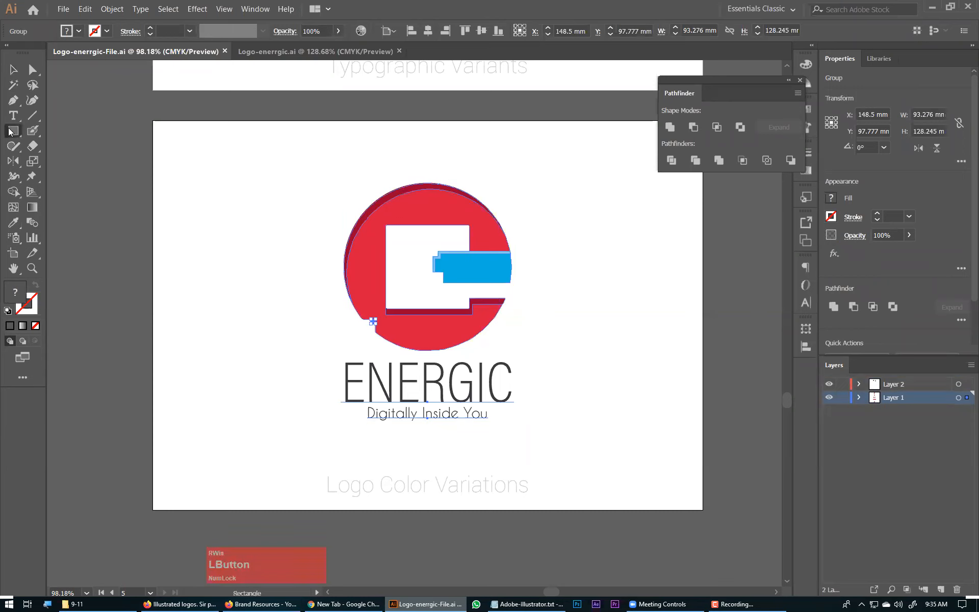
drag(153, 120, 331, 464)
click(13, 70)
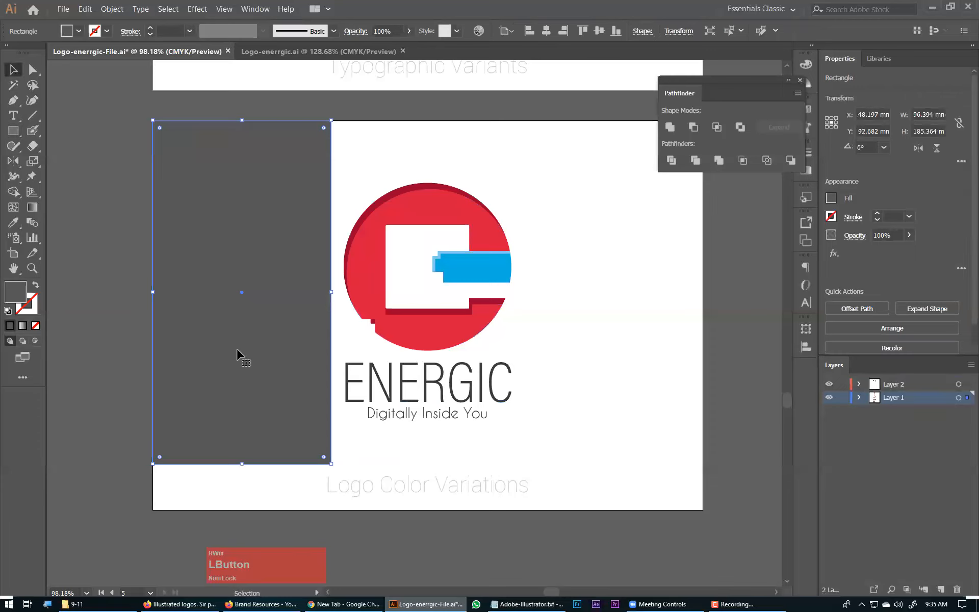
Duplicate the rectangle twice side by side and stretch all three together to the artboard's full 297 mm width
drag(226, 357, 399, 359)
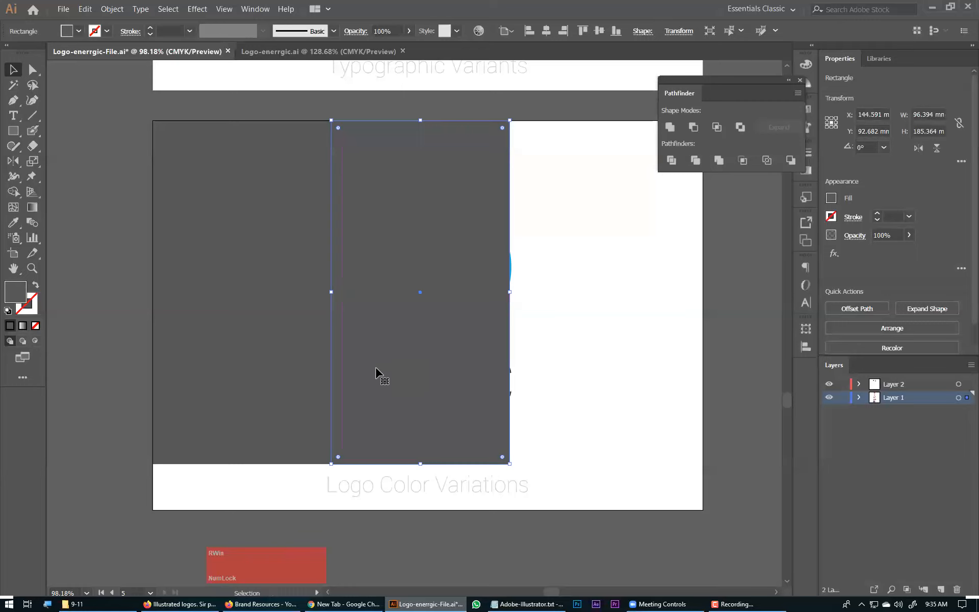
key(ctrl+d)
shift+click(416, 320)
shift+click(297, 320)
drag(690, 294, 703, 292)
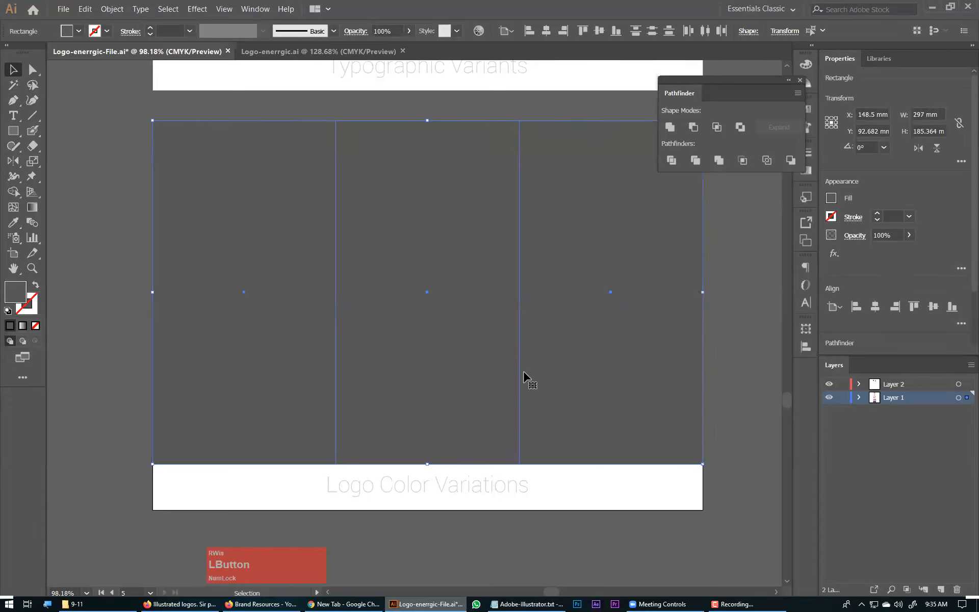
Send the three background rectangles to the back, behind the Energic logo
right_click(630, 312)
click(683, 470)
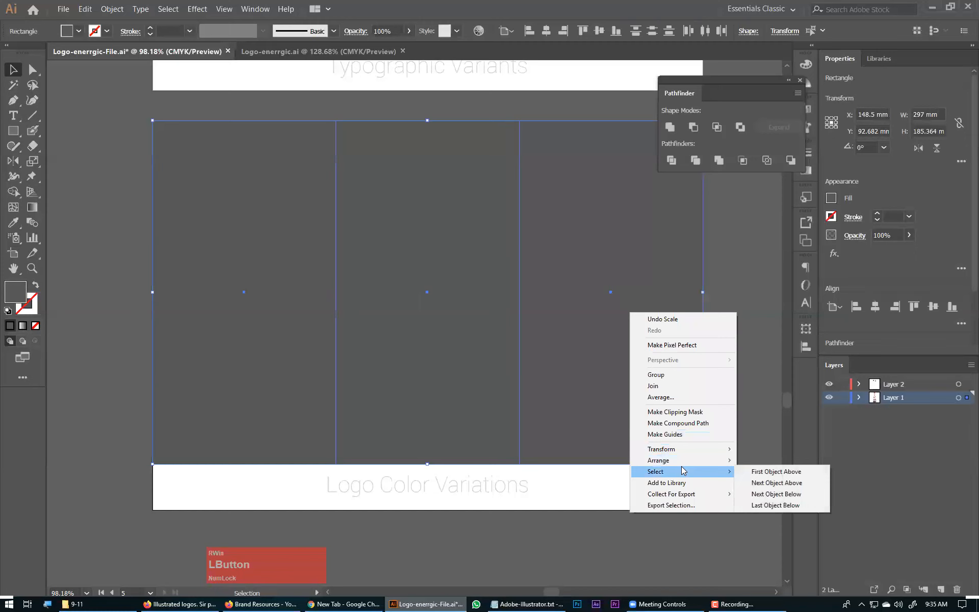
mouse_move(706, 461)
click(779, 496)
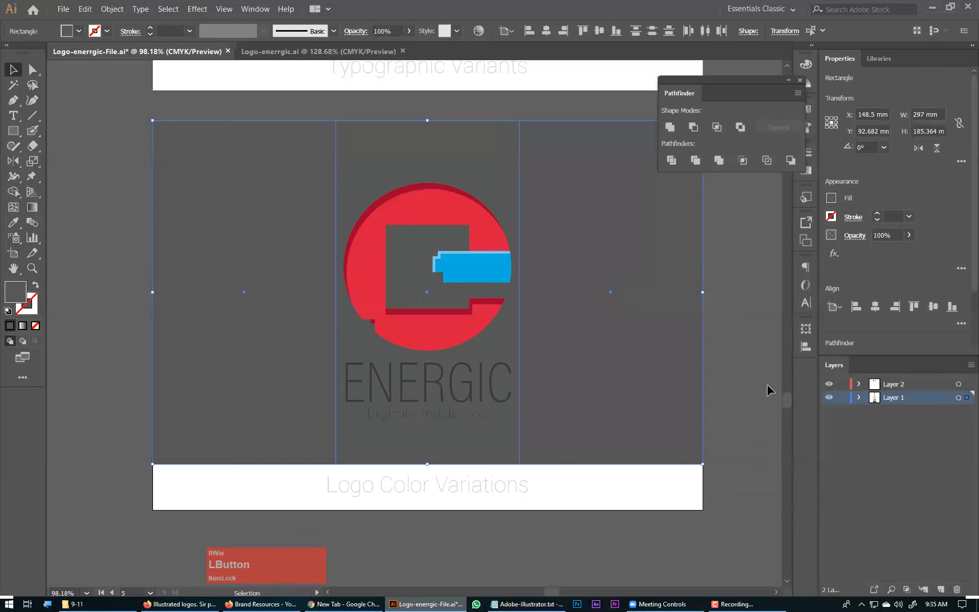
Scale the Energic logo down proportionally around its center to about 70 by 97 mm so it fits within the middle rectangle
click(409, 323)
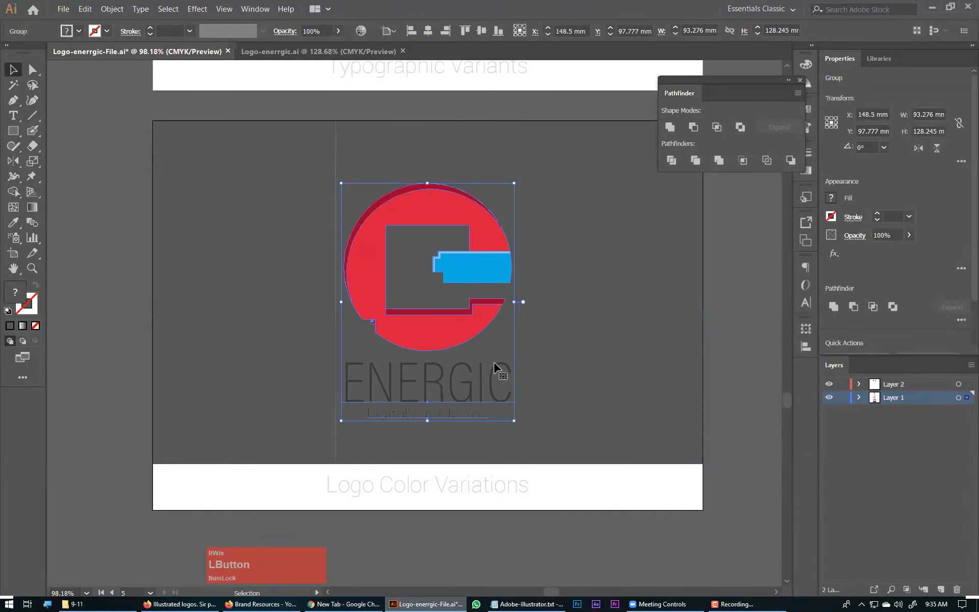
drag(511, 303, 493, 303)
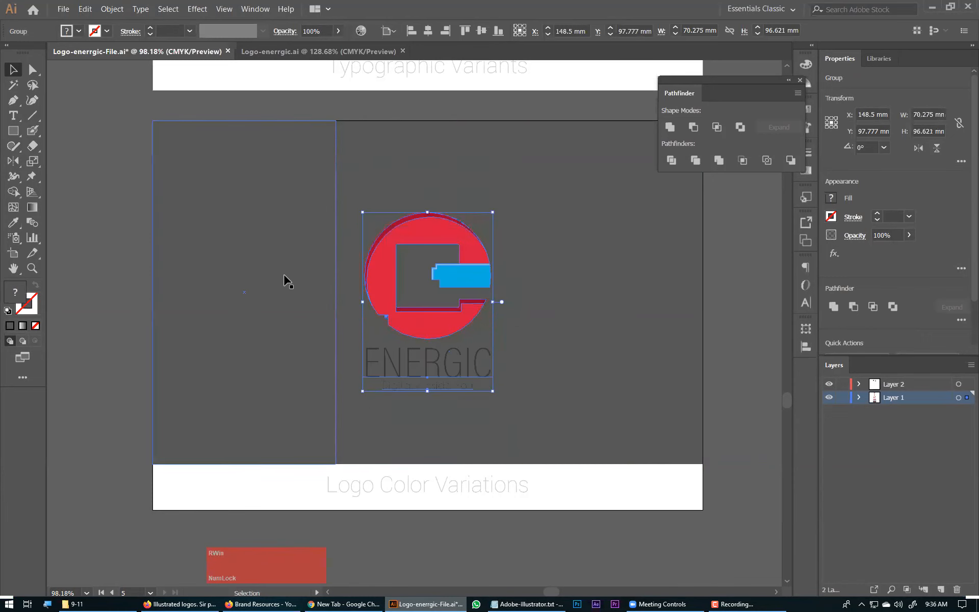
drag(477, 115, 470, 305)
click(488, 254)
Fill the left background rectangle of the color variations artboard with the lightest grey swatch
key(ctrl+minus)
key(ctrl+minus)
key(space)
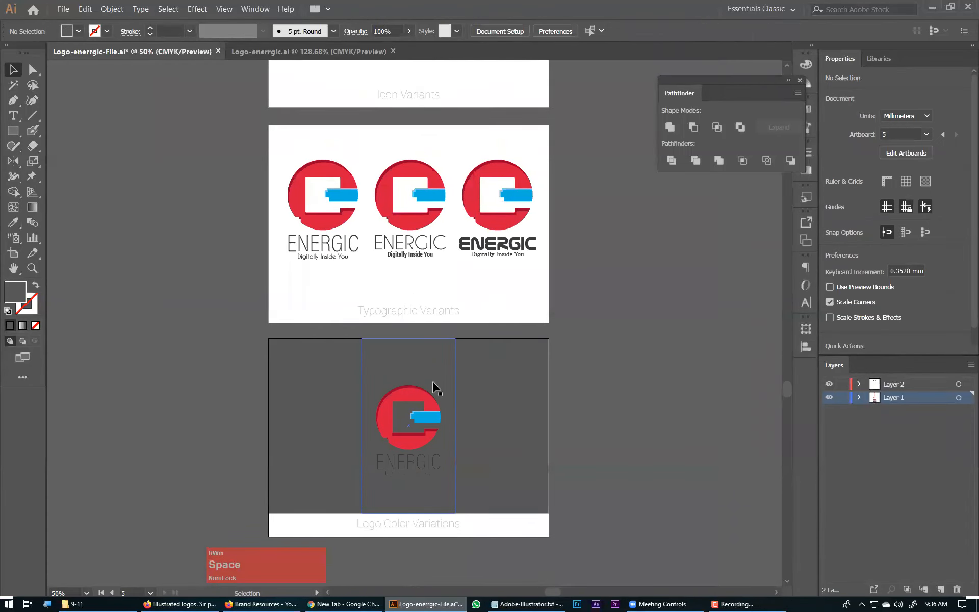
click(357, 396)
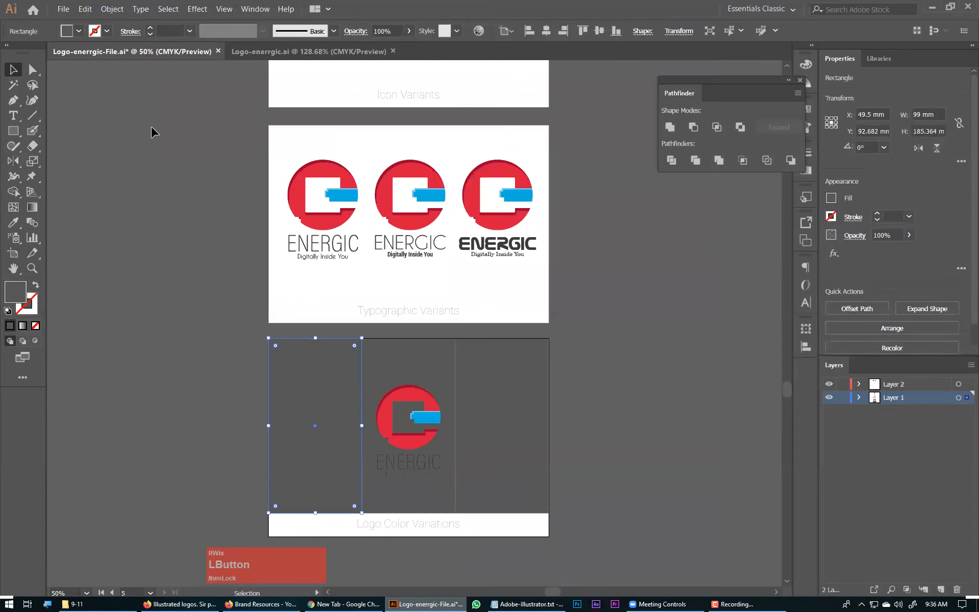
click(79, 31)
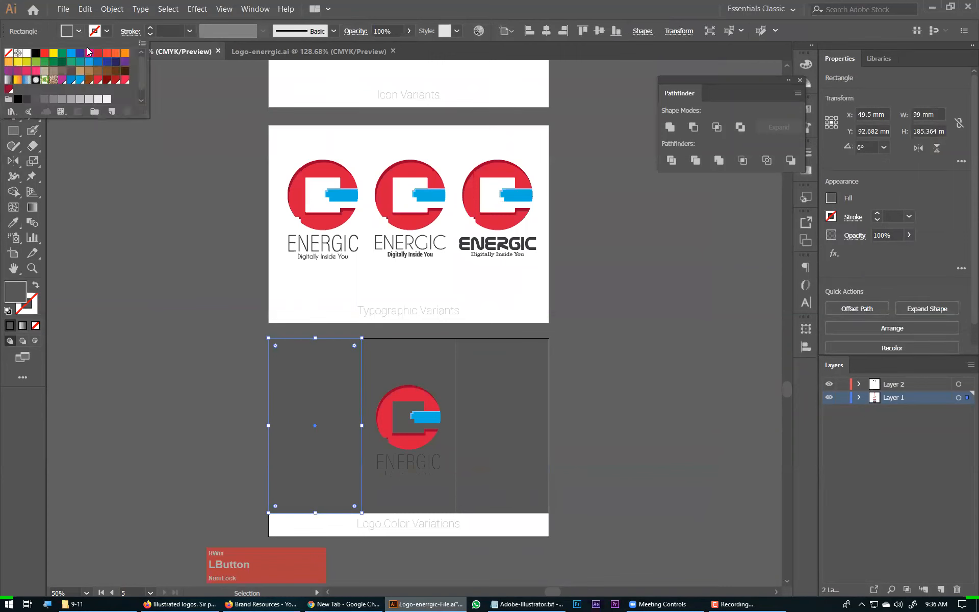
click(108, 99)
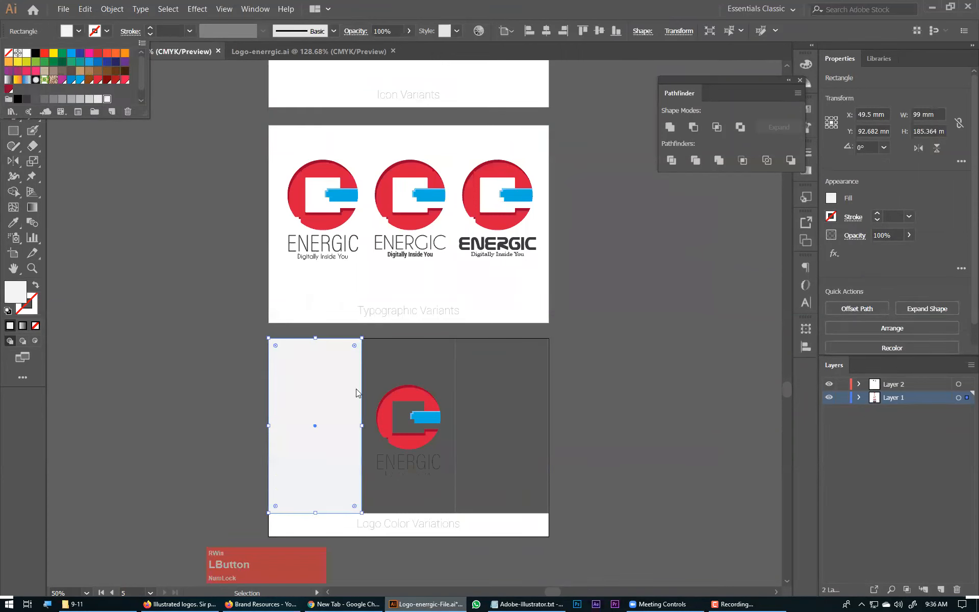
Fill the middle background rectangle behind the logo with the dark grey C=0 M=0 Y=0 K=90 swatch
click(417, 366)
click(79, 31)
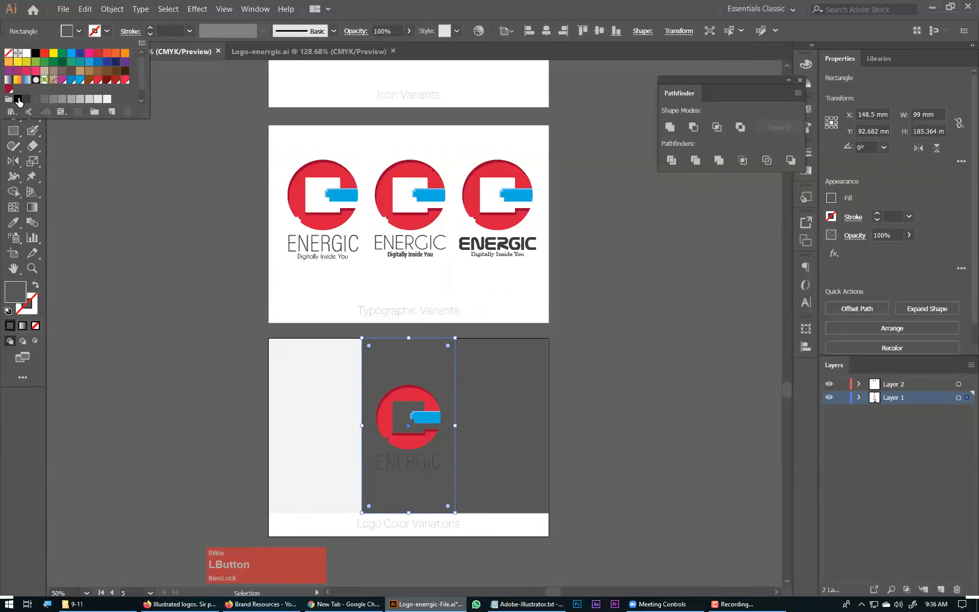
click(26, 100)
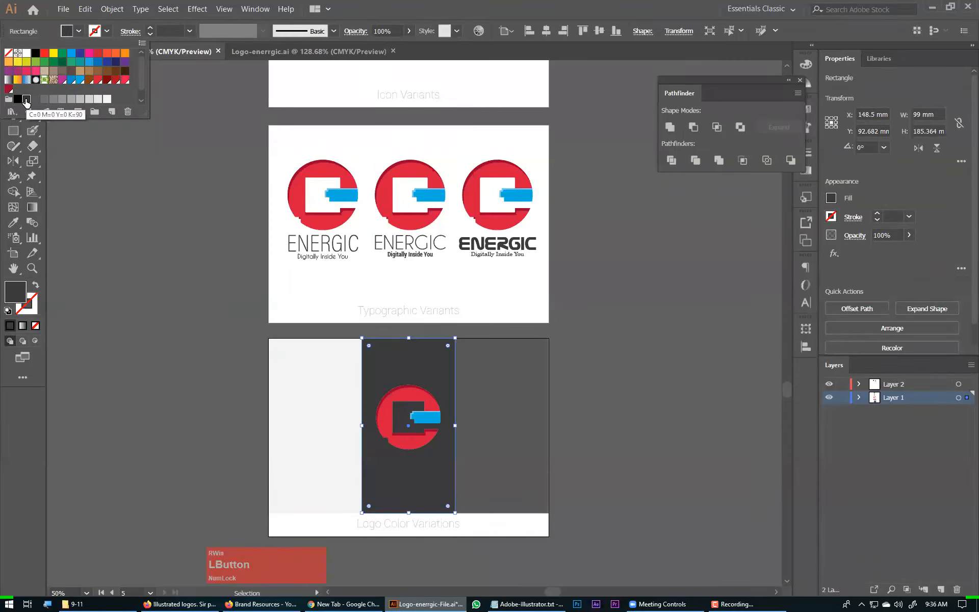
Fill the right background rectangle of the color variations artboard with the red PANTONE P 55-16 C swatch
click(520, 394)
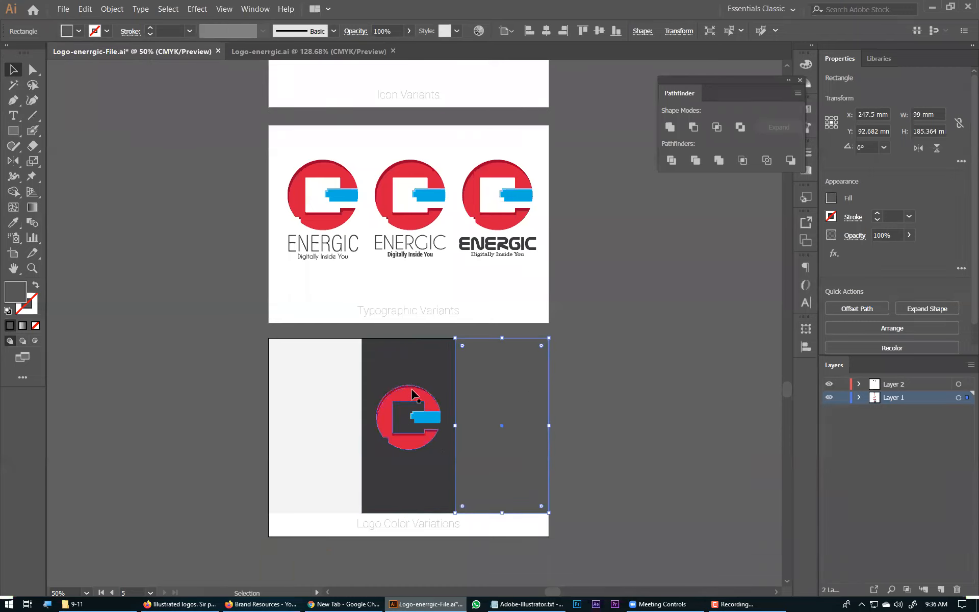
click(78, 32)
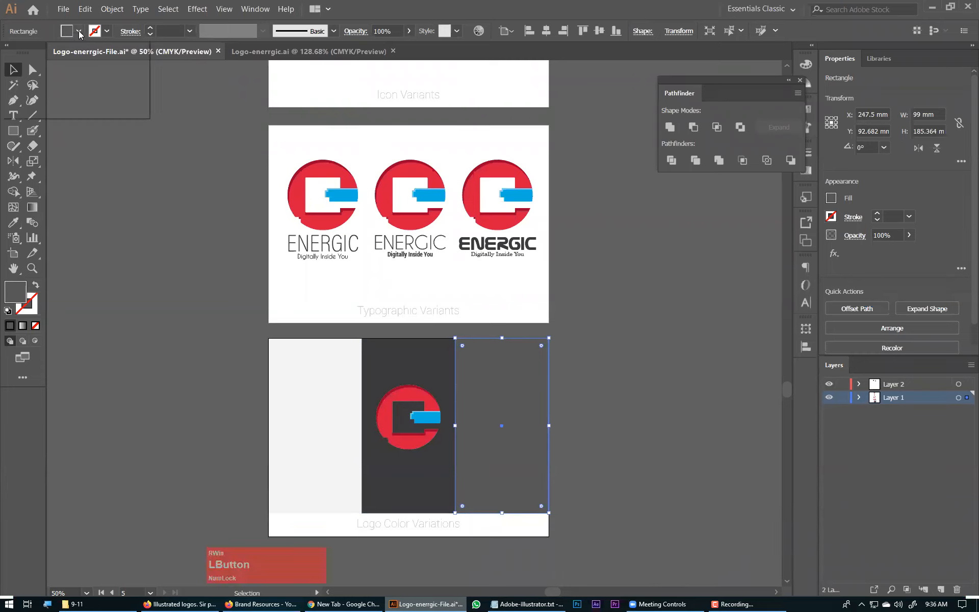
click(99, 80)
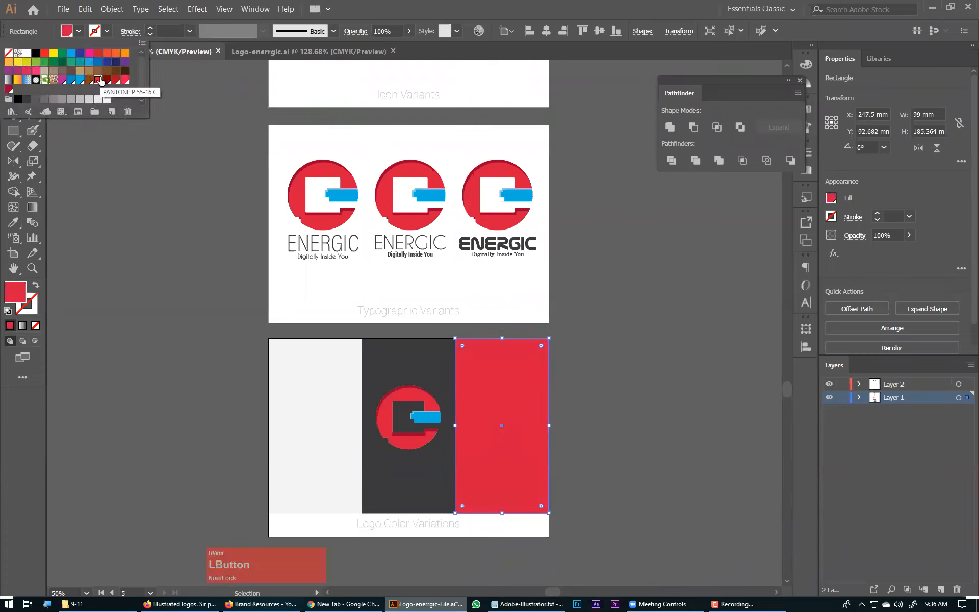
click(642, 395)
Move the Energic logo onto the light grey rectangle and scale it down to about 58 by 80 mm
drag(239, 309, 708, 528)
drag(494, 438, 535, 428)
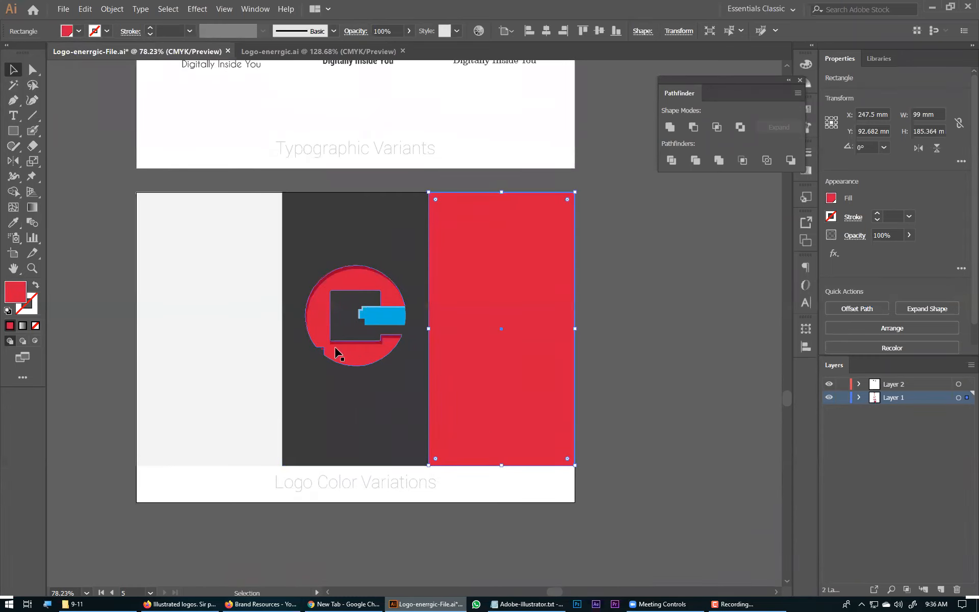
click(358, 352)
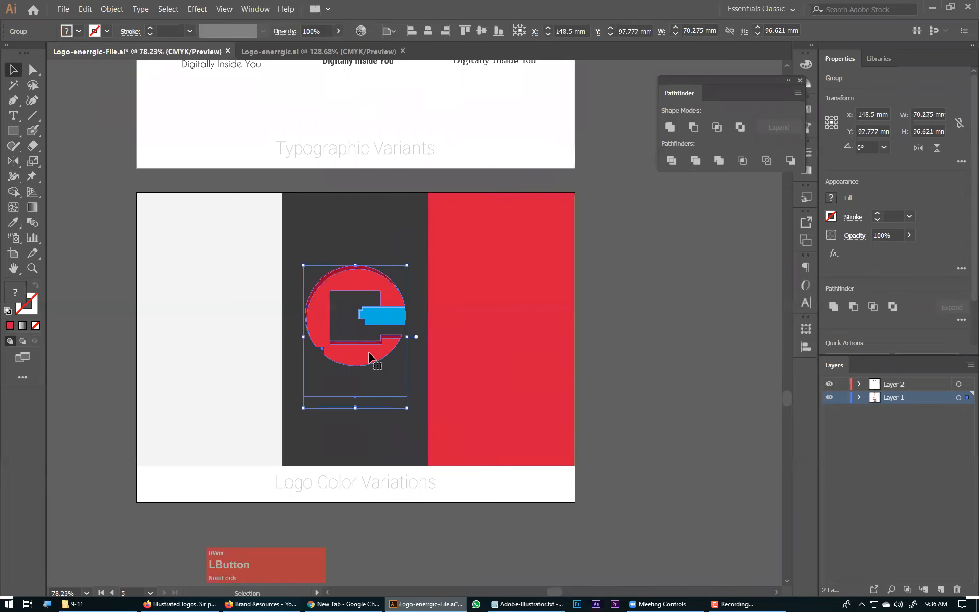
drag(369, 352, 260, 337)
Center the logo horizontally and vertically on the light grey rectangle, using the rectangle as the key object
click(237, 243)
click(245, 230)
click(875, 307)
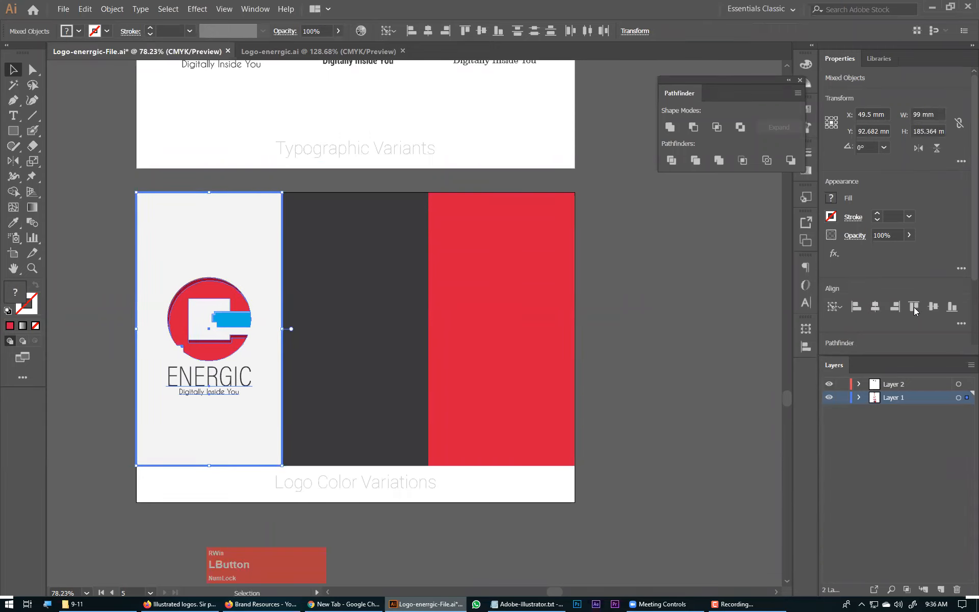
click(933, 307)
click(669, 291)
Duplicate the logo onto the dark grey rectangle and center the copy on it, using the rectangle as the key object
click(241, 350)
drag(238, 351, 383, 354)
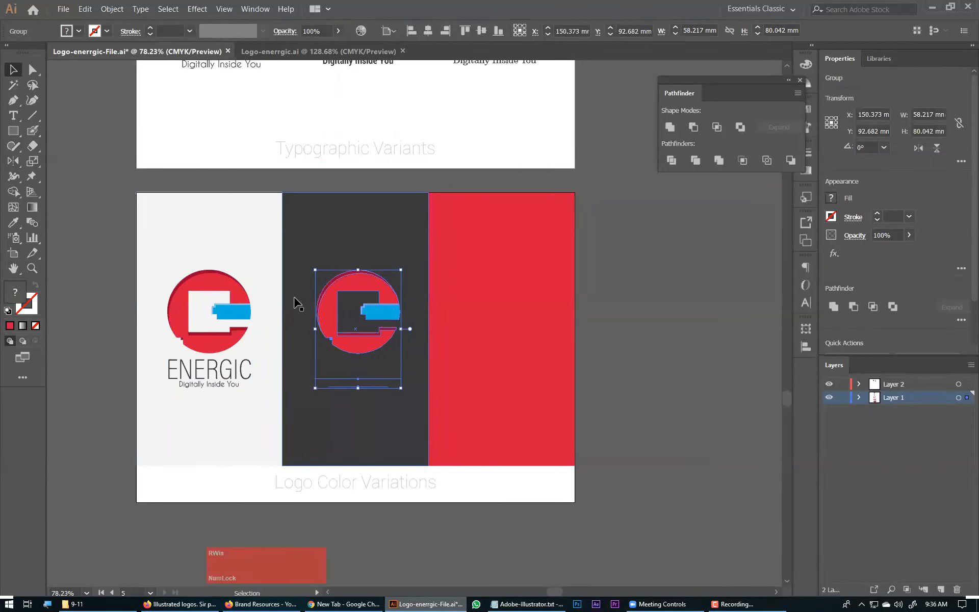
shift+click(398, 240)
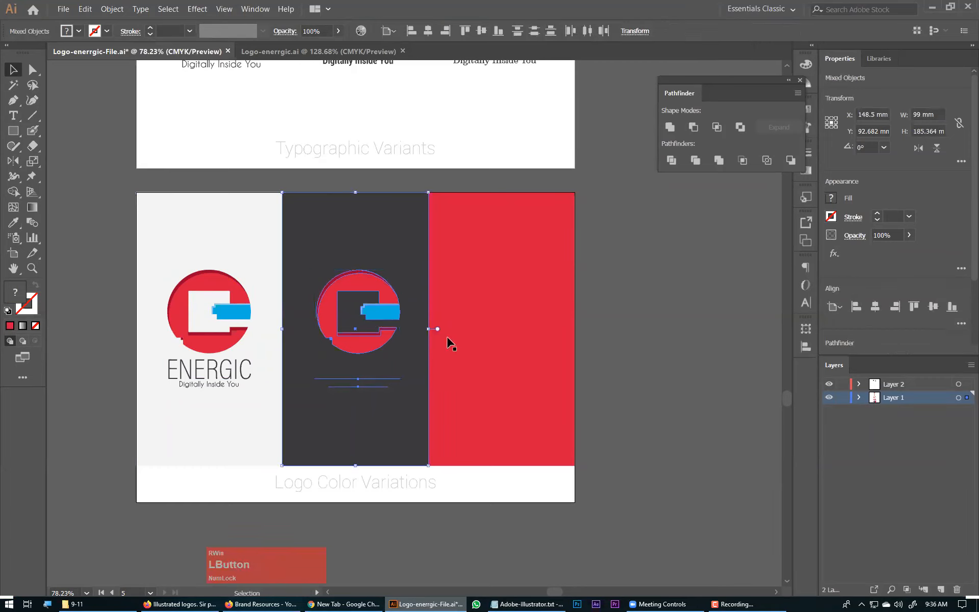
click(933, 307)
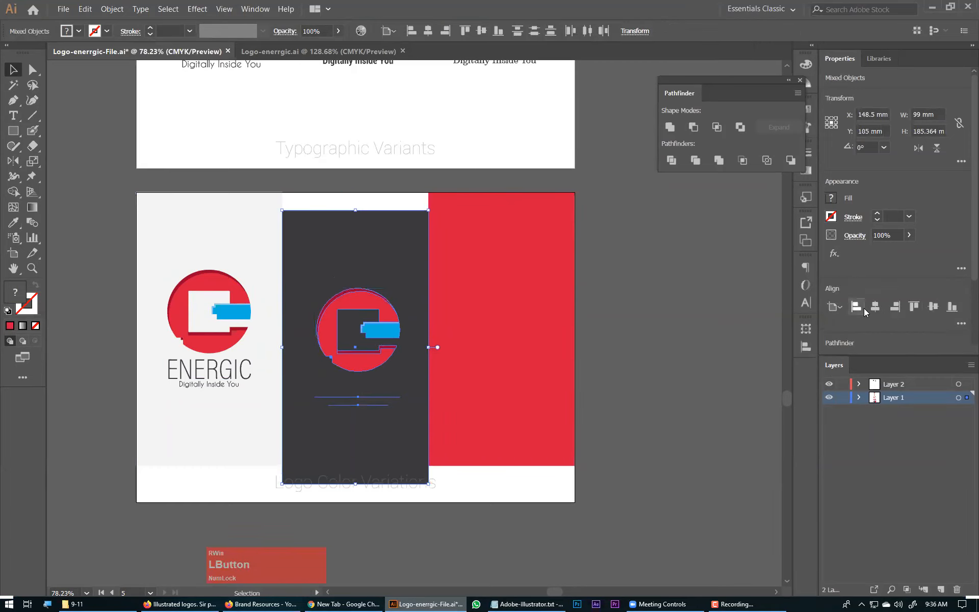
click(414, 229)
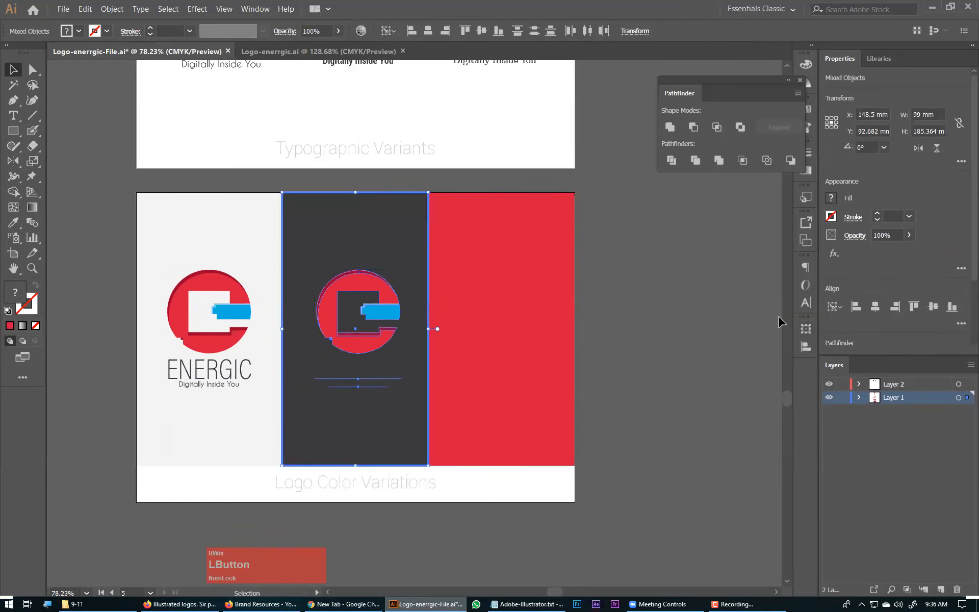
click(877, 307)
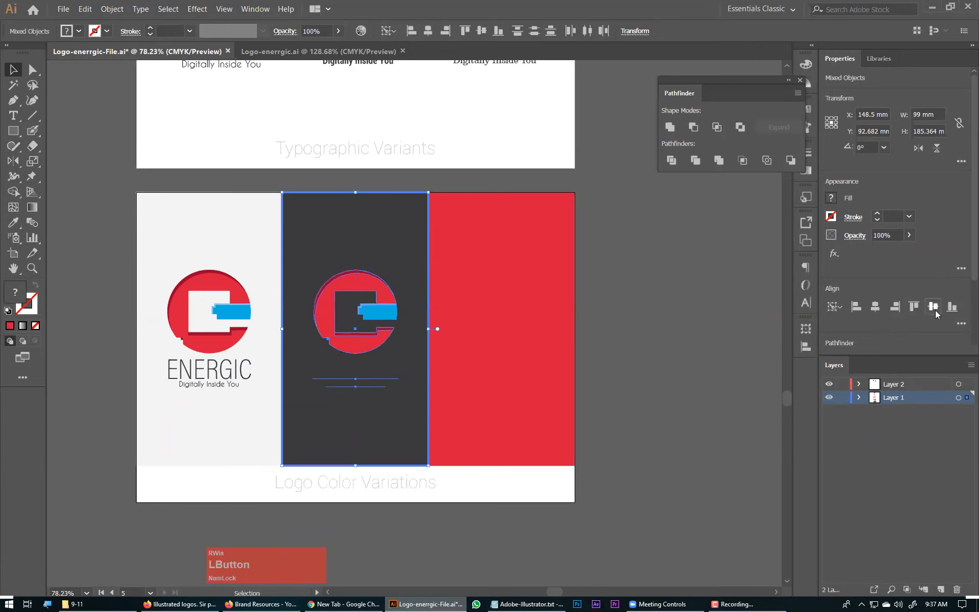
click(649, 292)
Isolate the logo group on the dark grey rectangle and fill its ENERGIC name and tagline with white
drag(273, 262, 518, 448)
click(360, 320)
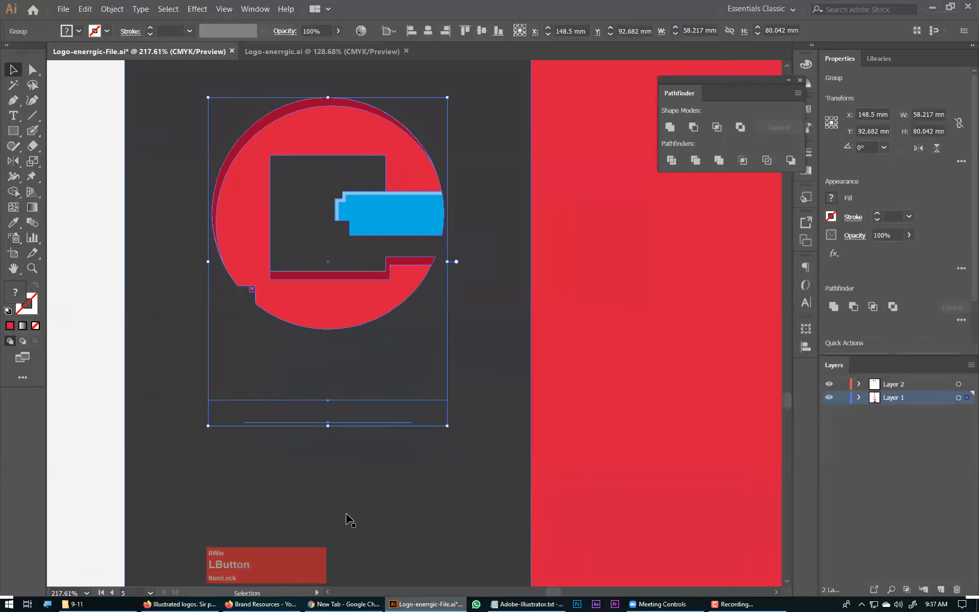
click(327, 401)
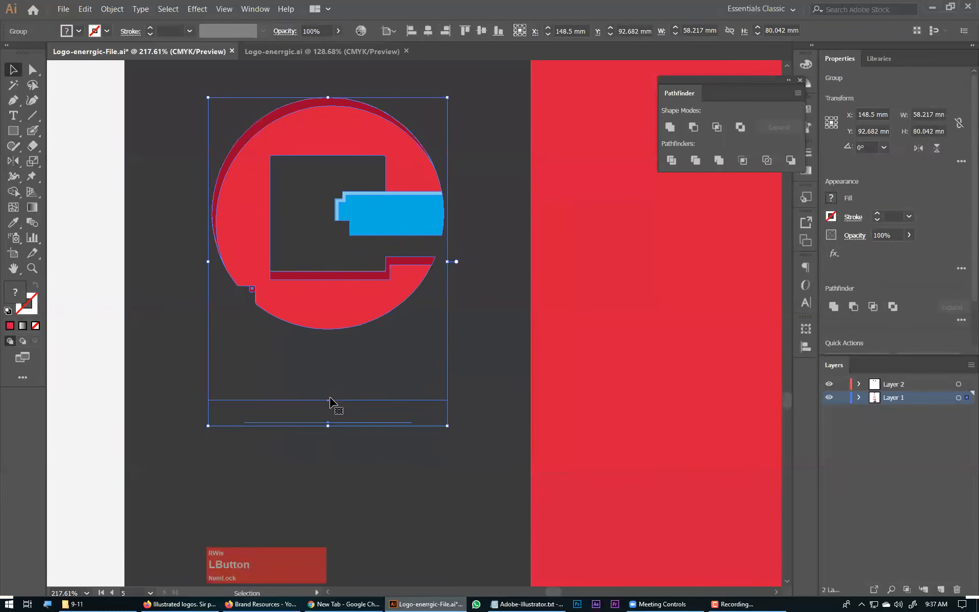
double_click(341, 399)
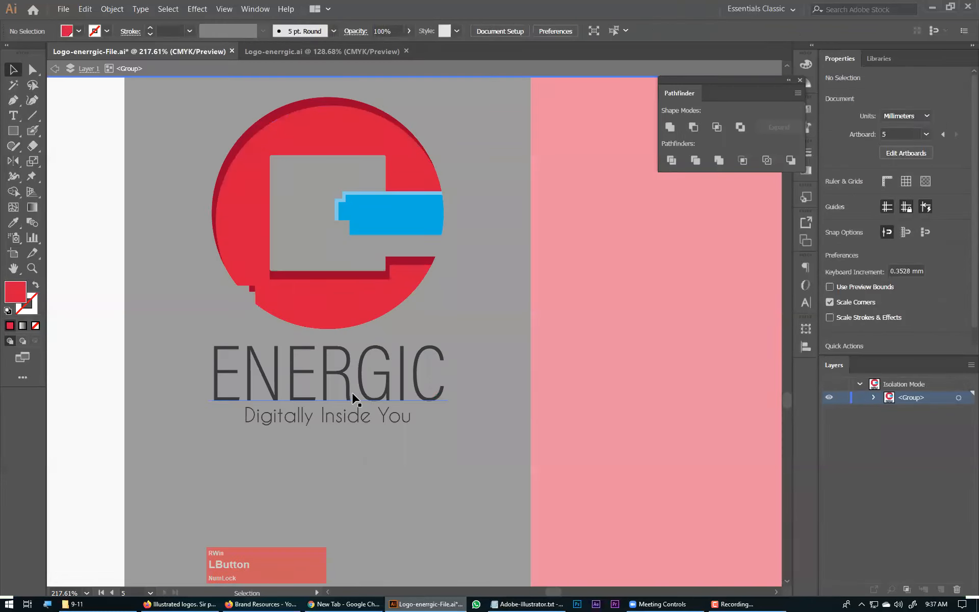
click(352, 419)
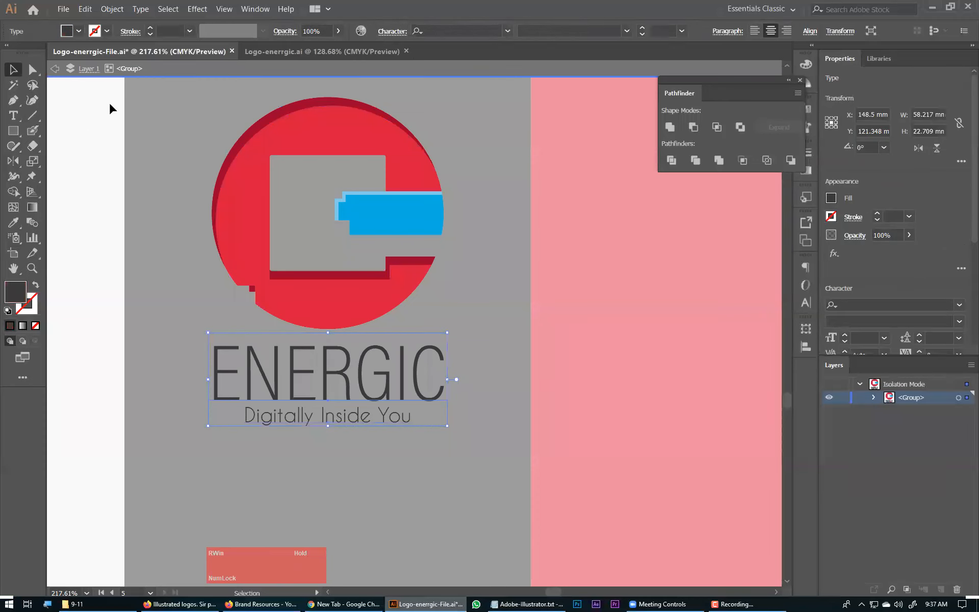
click(78, 33)
click(25, 53)
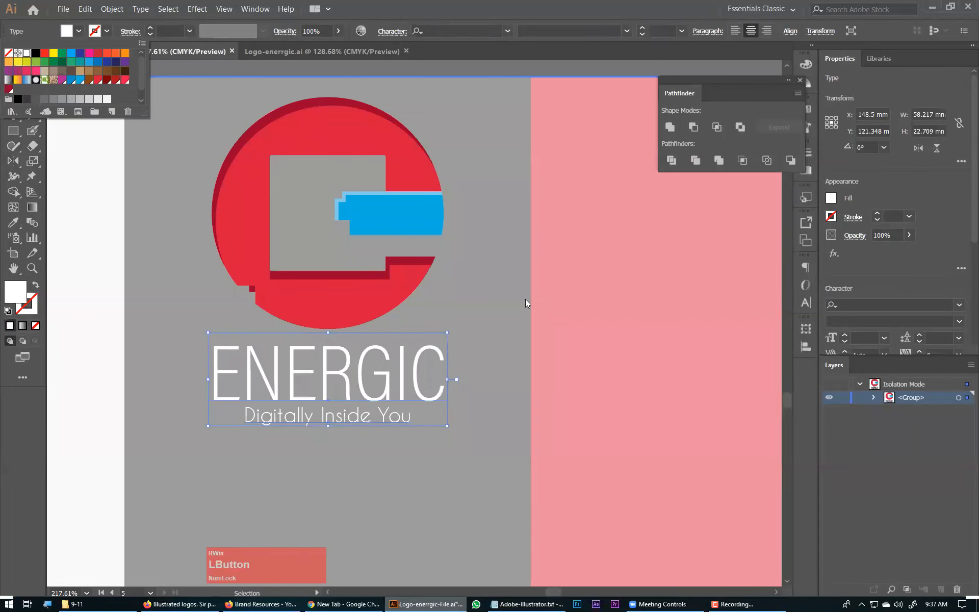
click(525, 299)
double_click(526, 299)
key(ctrl+KP_0)
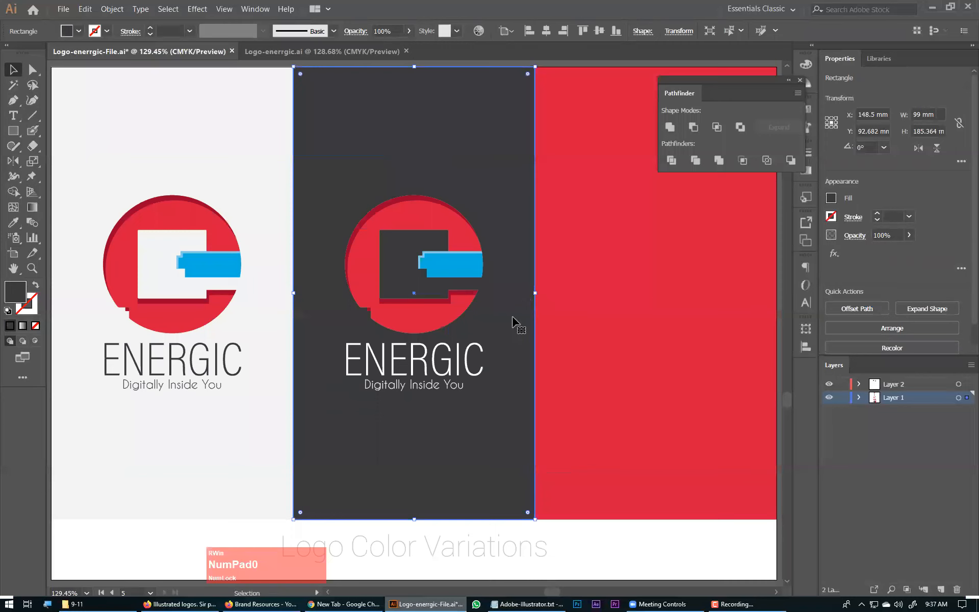
Duplicate the logo with the white lettering from the dark grey rectangle onto the red rectangle
click(614, 525)
key(space)
drag(428, 410, 245, 403)
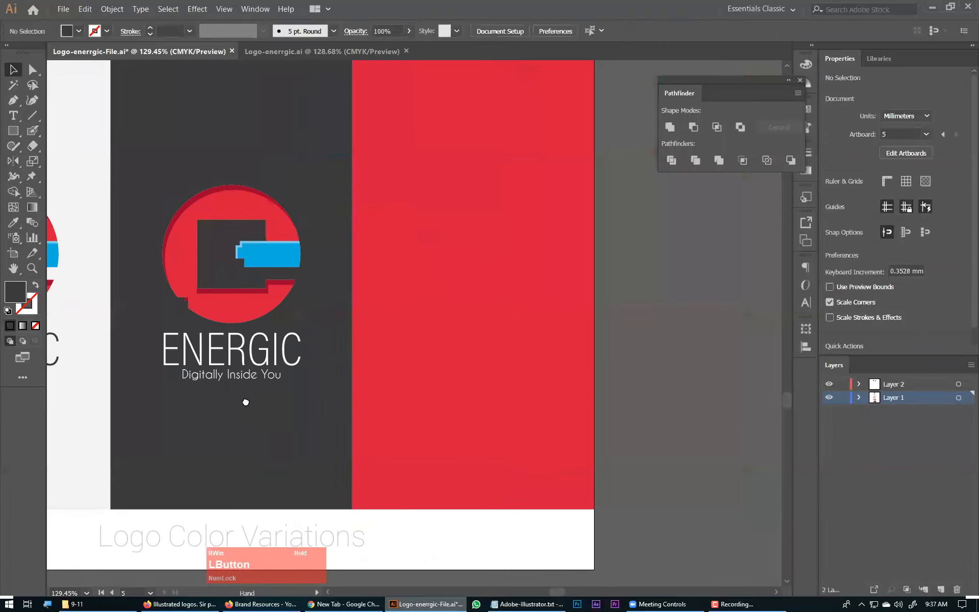
click(306, 350)
drag(305, 350, 555, 349)
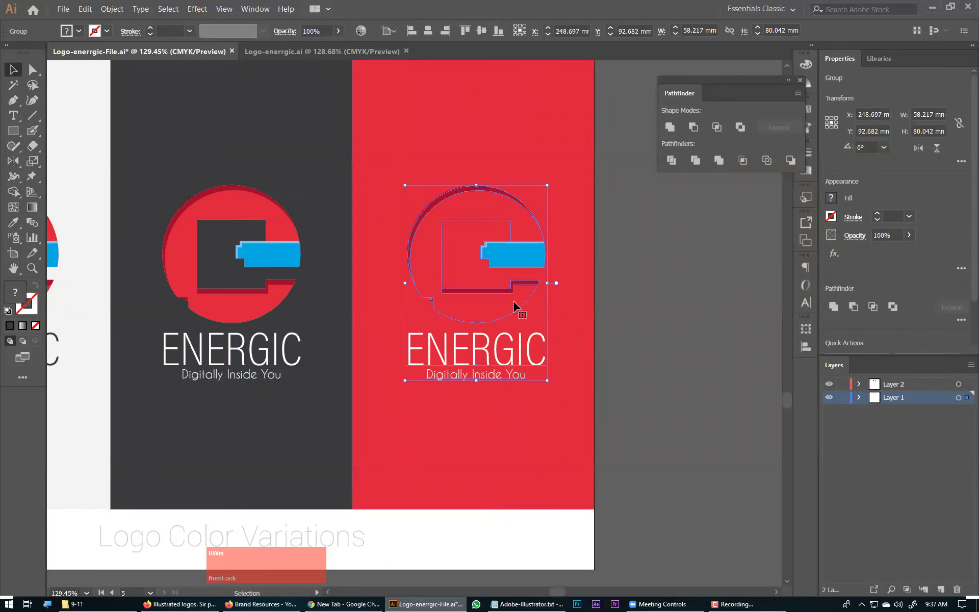
click(616, 389)
Fill the entire logo on the red rectangle with white
click(453, 319)
click(75, 32)
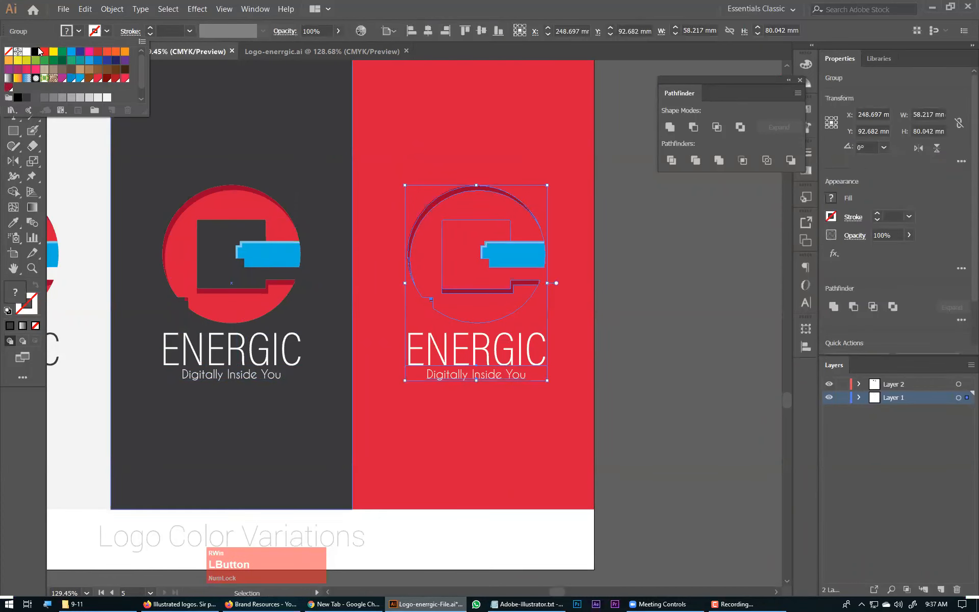
click(26, 52)
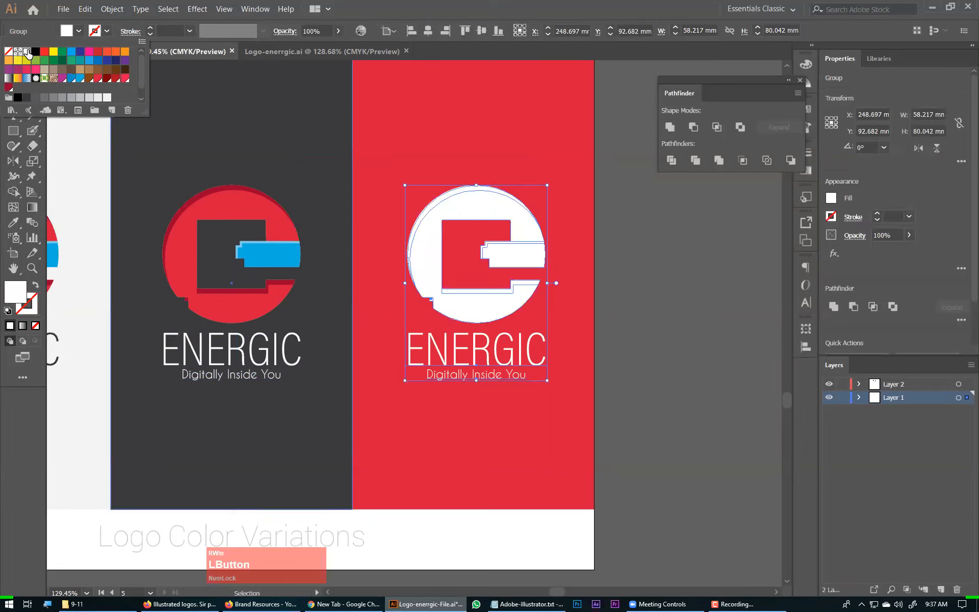
click(629, 260)
click(692, 336)
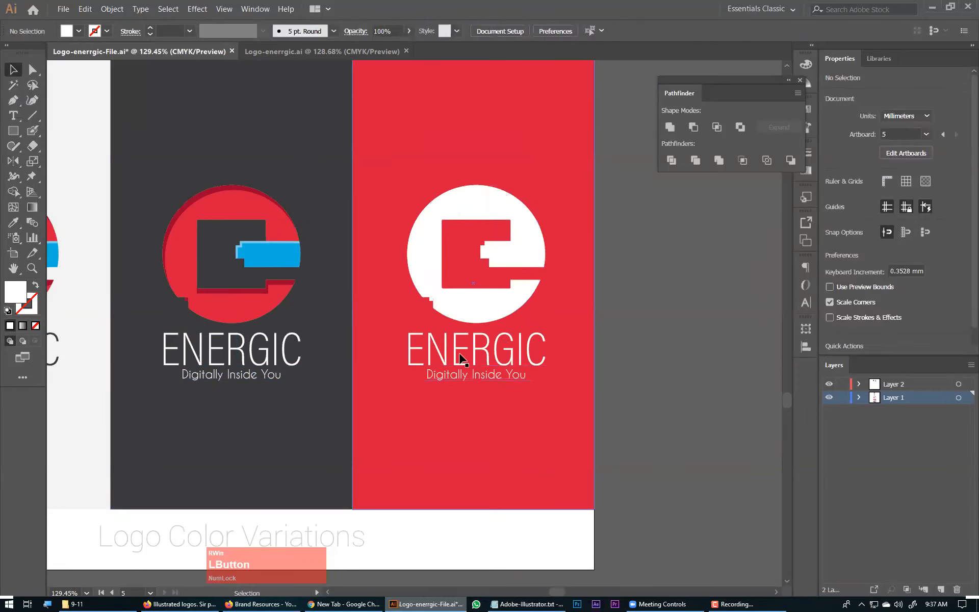
Ungroup the all-white logo on the red rectangle to separate the icon from the lettering
key(ctrl+space)
drag(373, 154, 594, 379)
click(475, 389)
right_click(476, 389)
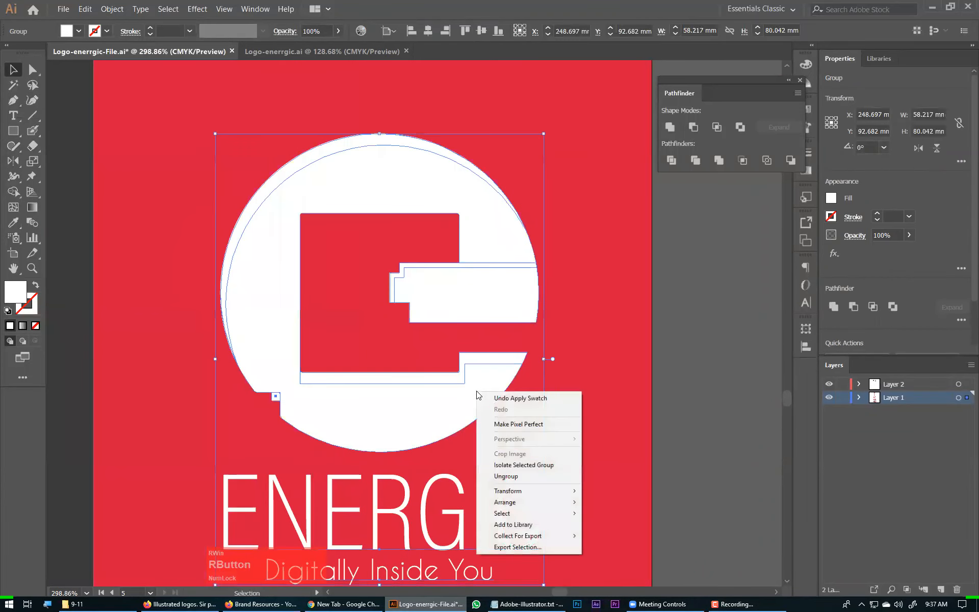
click(540, 476)
click(468, 464)
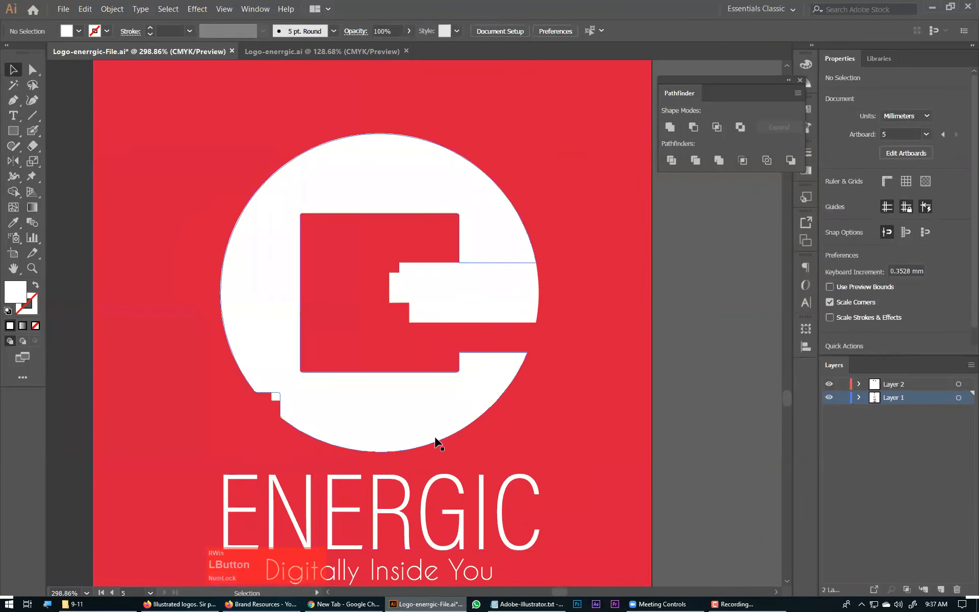
Lock the red background rectangle behind the white logo
click(546, 375)
key(ctrl)
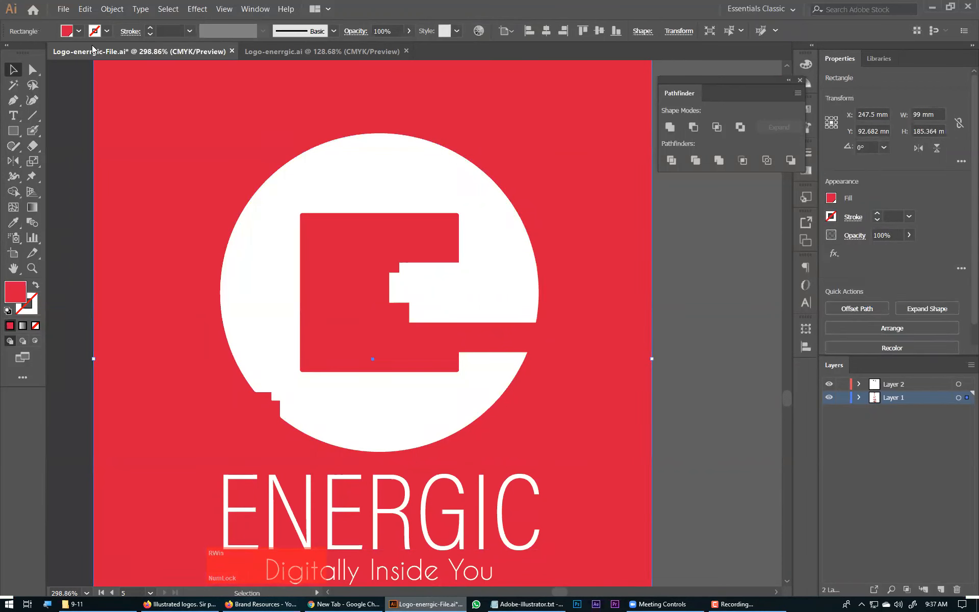
click(103, 14)
mouse_move(131, 73)
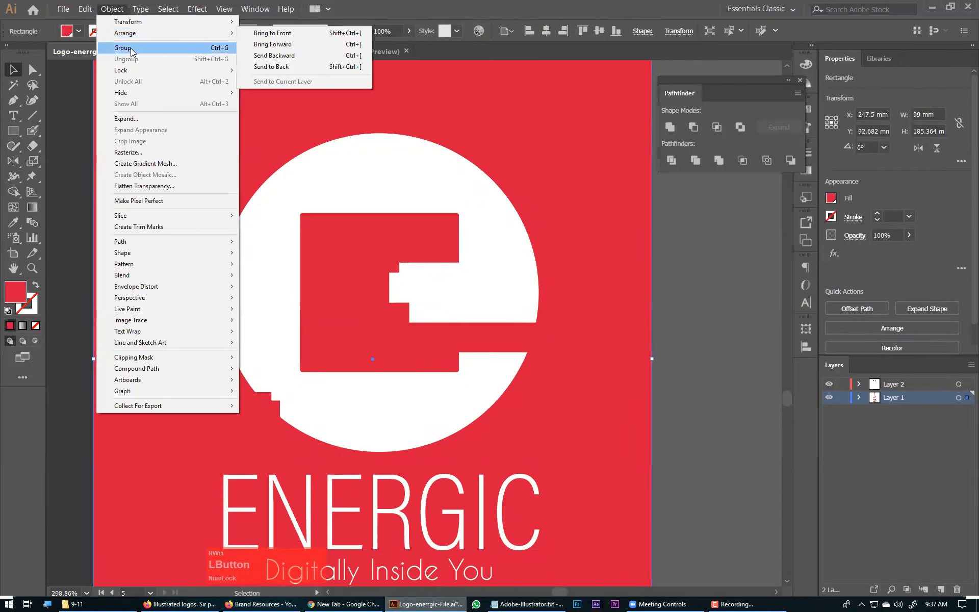
click(289, 72)
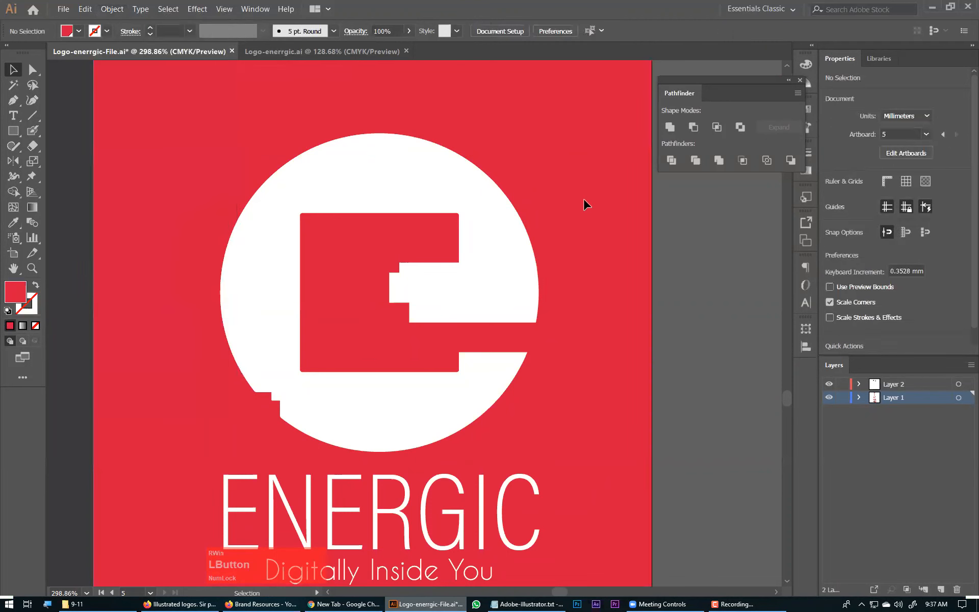
Remove the thin highlight strip along the white icon's inner bar with the Shape Builder tool
click(343, 159)
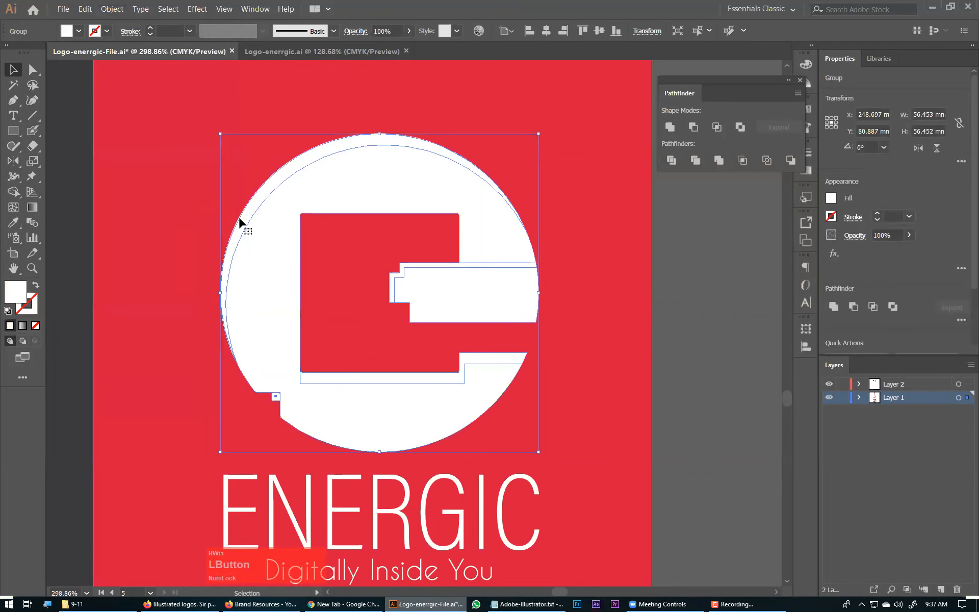
click(21, 192)
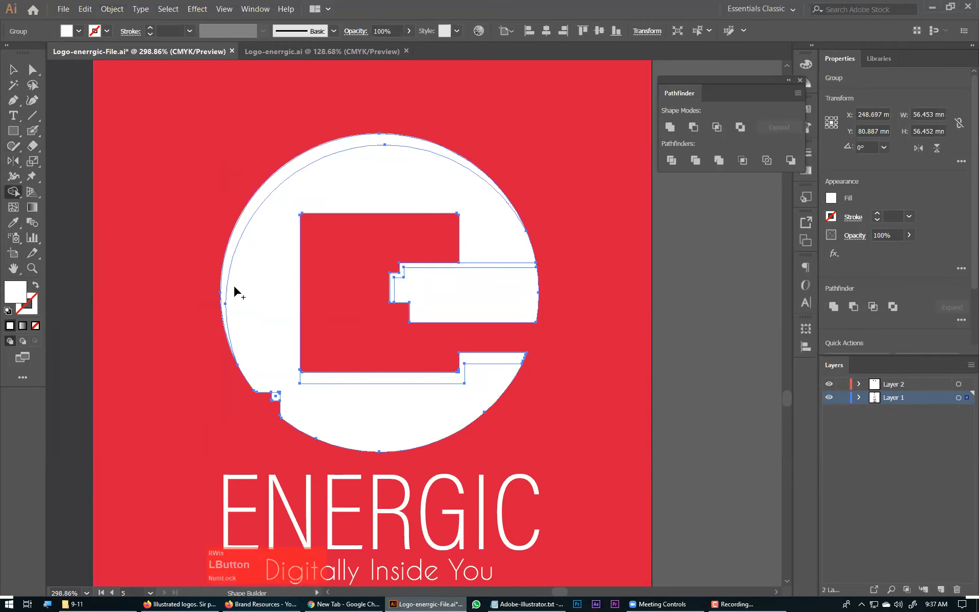
alt+click(408, 266)
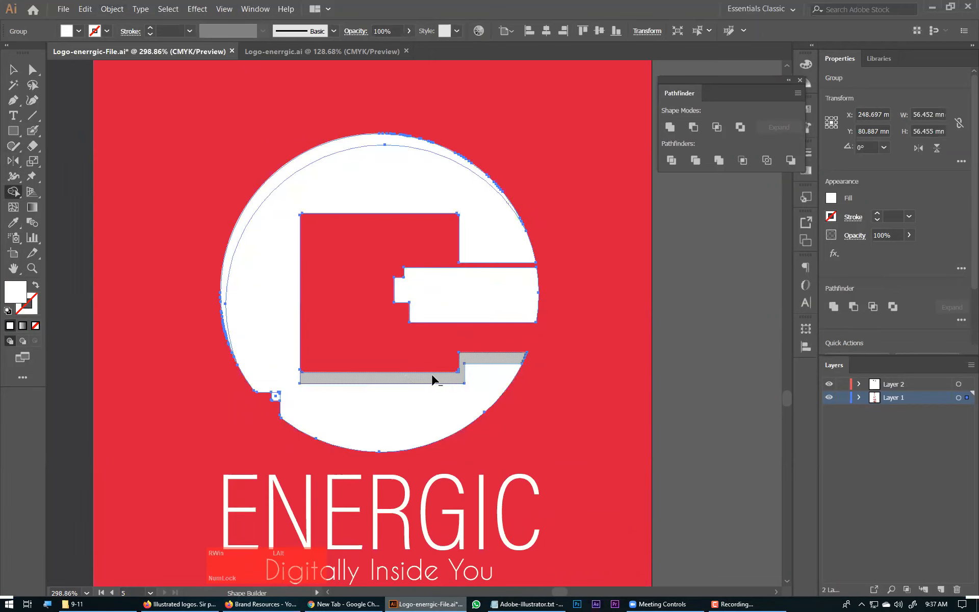
Try removing the shadow strip below the white icon's square opening with Shape Builder, undo it and deselect the icon
drag(409, 380, 377, 341)
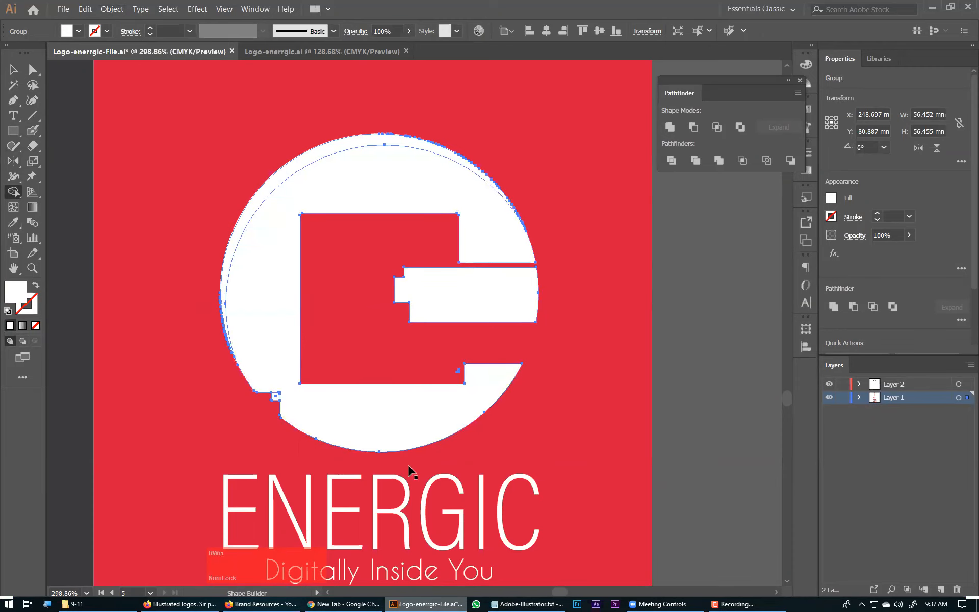
key(ctrl+z)
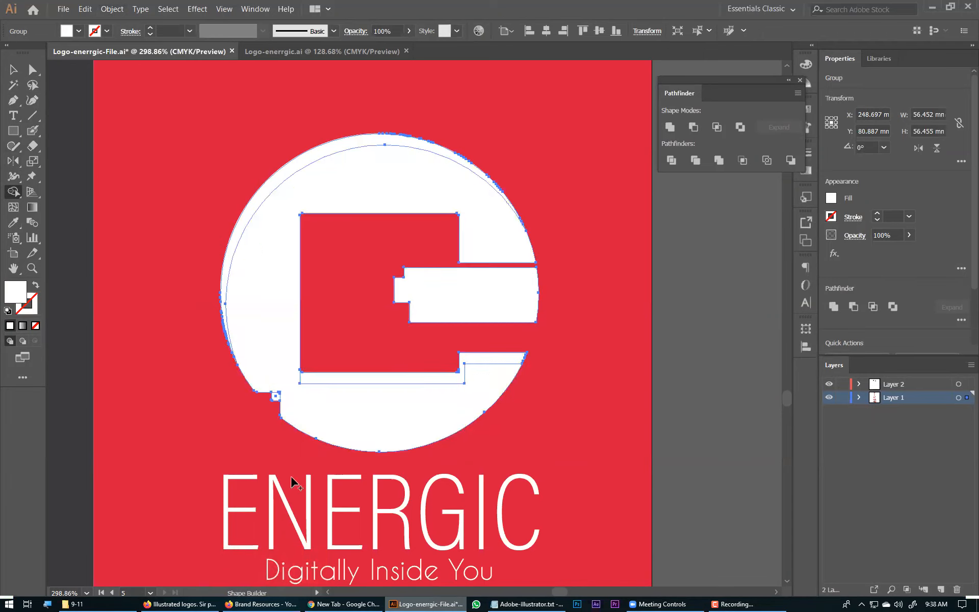
click(14, 70)
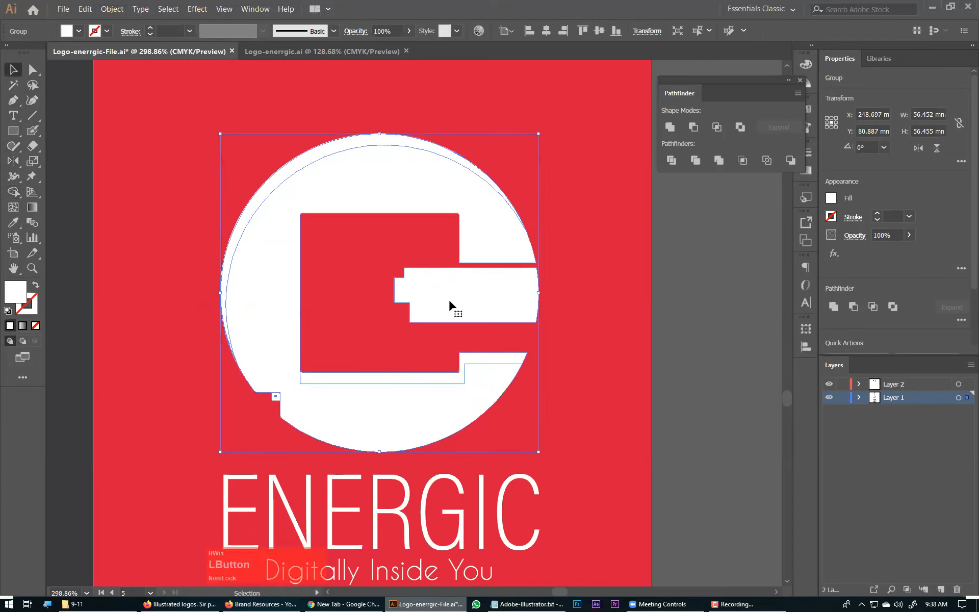
click(721, 337)
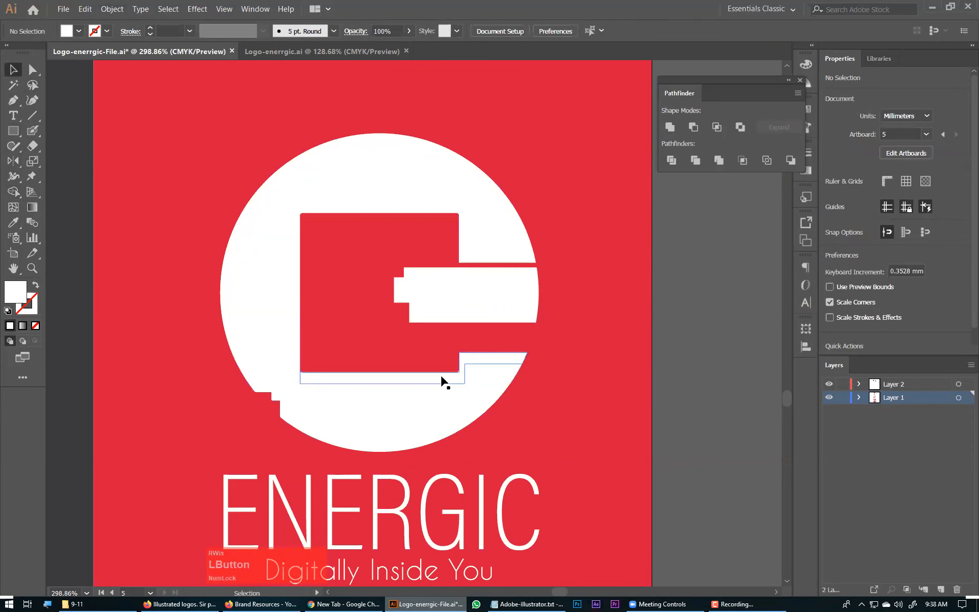
click(396, 377)
mouse_move(395, 376)
mouse_down()
mouse_move(394, 348)
mouse_move(401, 387)
mouse_up()
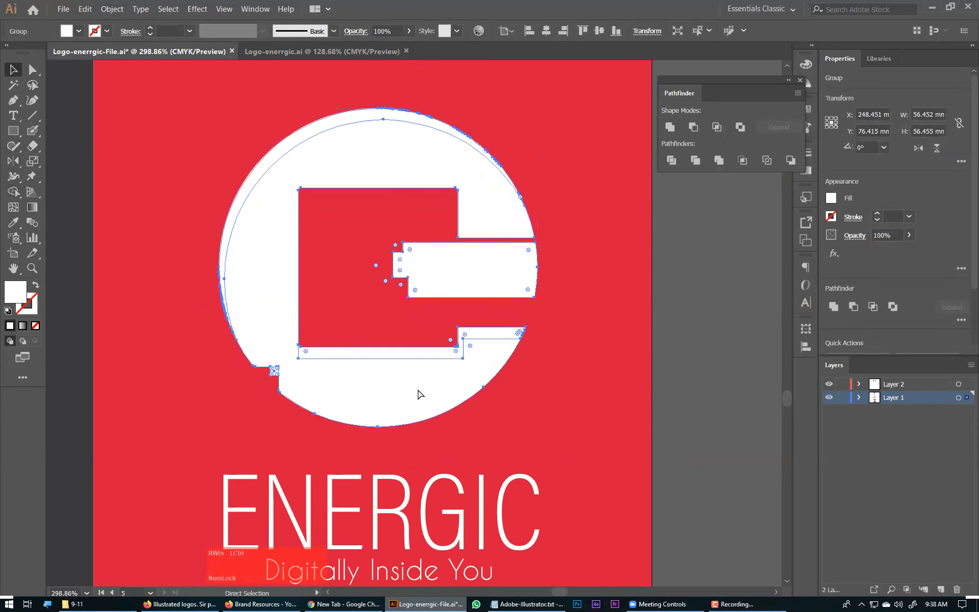
key(ctrl+z)
click(704, 340)
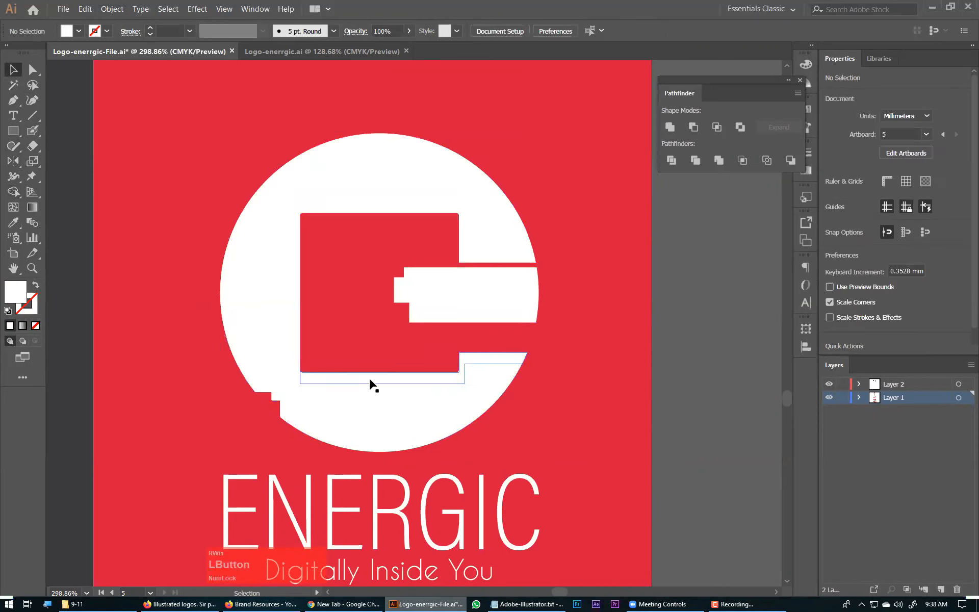
Isolate the white icon group and select the crescent shadow path along the circle's upper-left edge
click(370, 379)
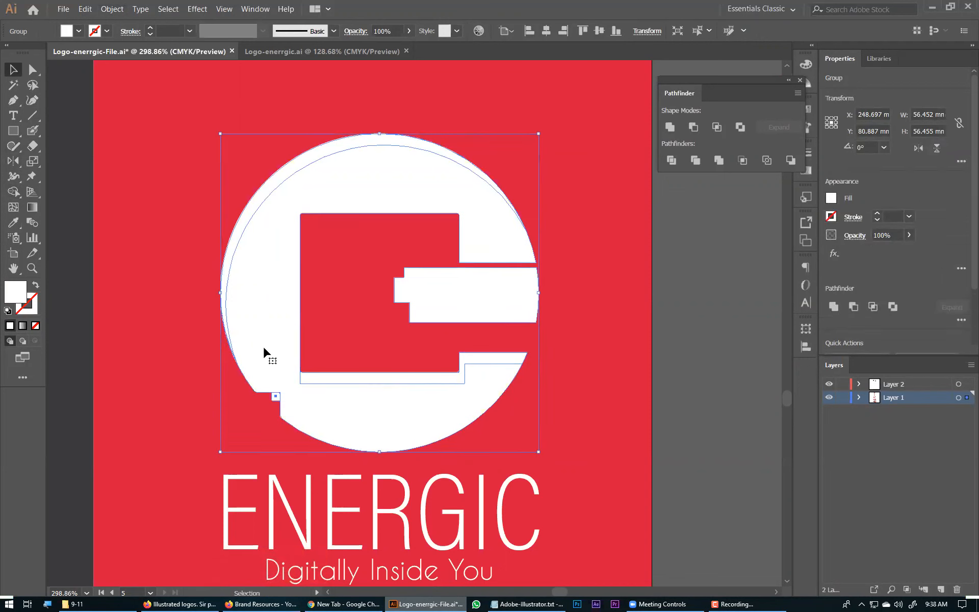
click(277, 185)
key(ctrl)
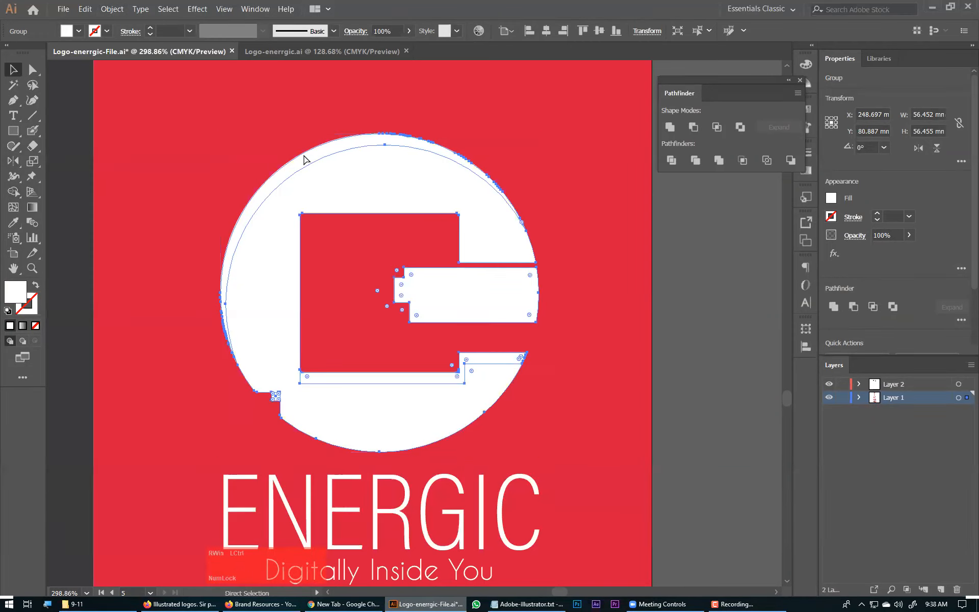
key(ctrl+minus)
key(ctrl+minus)
drag(306, 214, 460, 349)
double_click(388, 274)
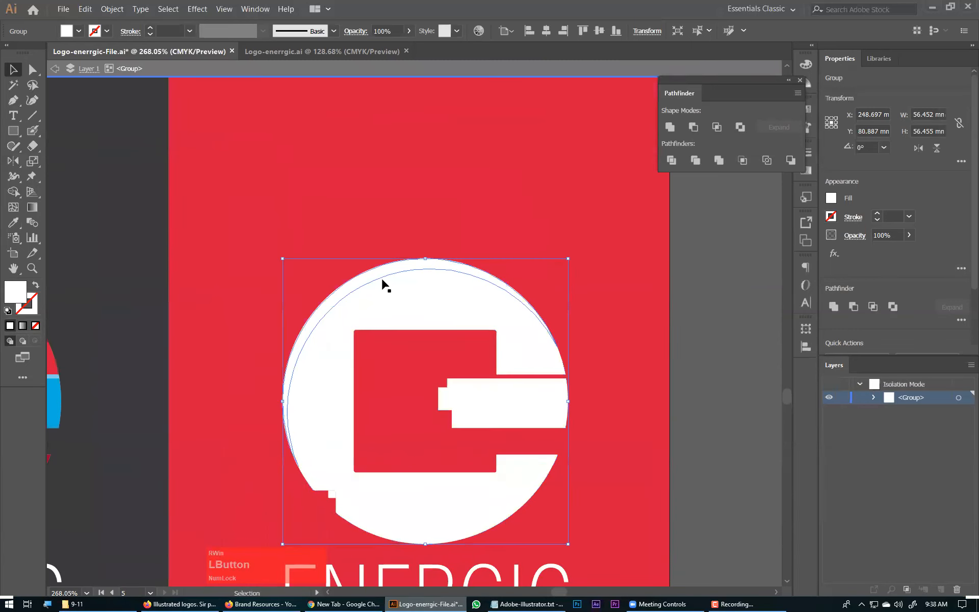
click(409, 269)
mouse_move(409, 269)
mouse_down()
mouse_move(400, 234)
mouse_move(416, 254)
mouse_up()
key(ctrl+z)
key(ctrl+z)
Start an Offset Path on the crescent and preview an offset of -1 mm
click(86, 10)
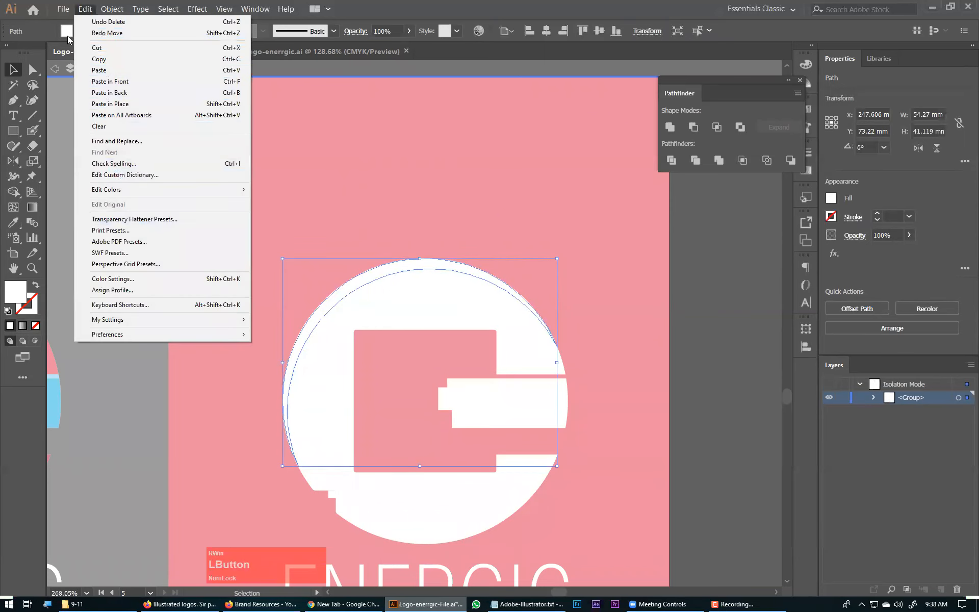
mouse_move(112, 8)
mouse_move(139, 239)
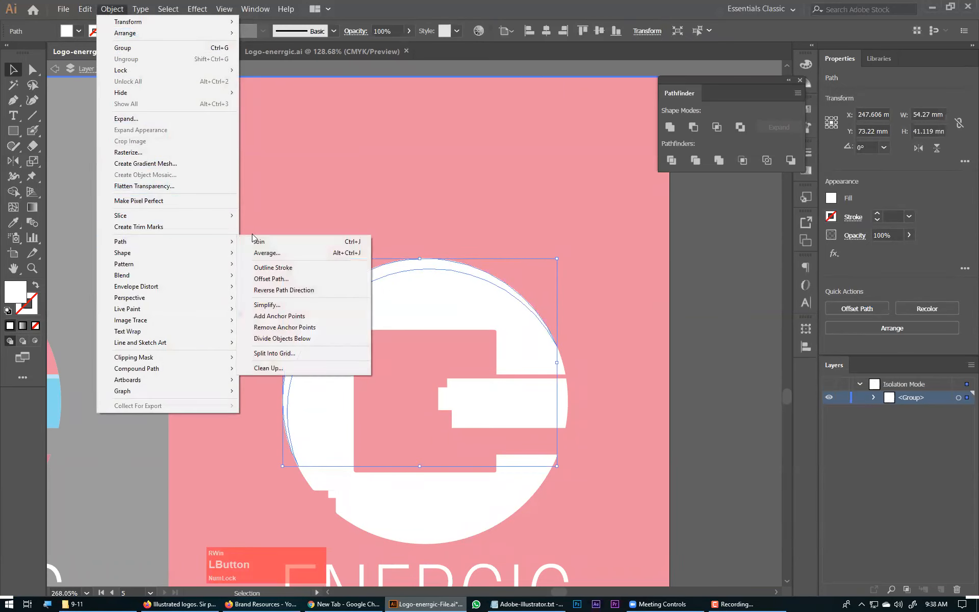
click(277, 279)
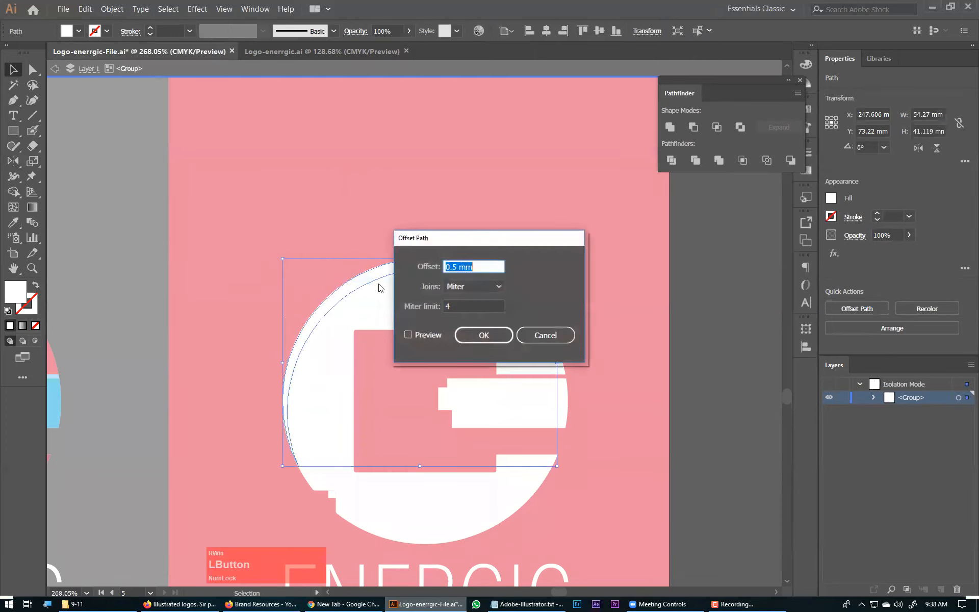
click(408, 335)
click(471, 268)
scroll(472, 268, down, 2)
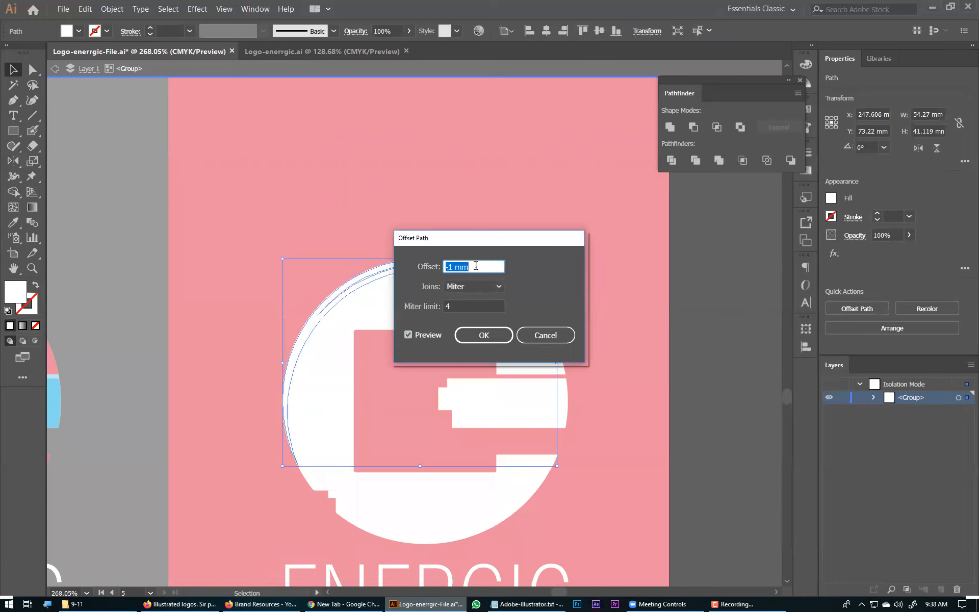
Try crescent offsets of -0.2 mm and -0.1 mm in the preview
text(-0.)
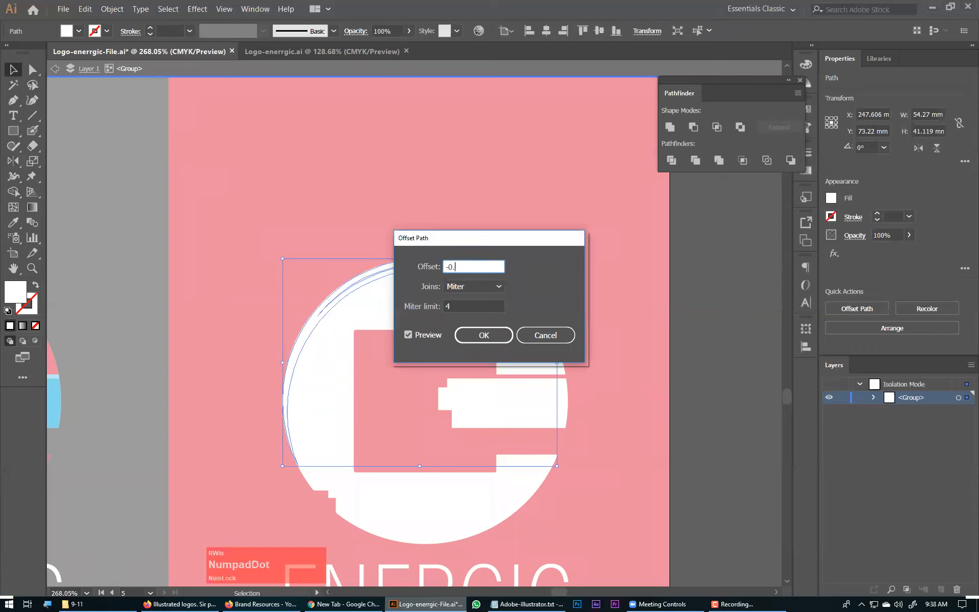
text(2)
key(Tab)
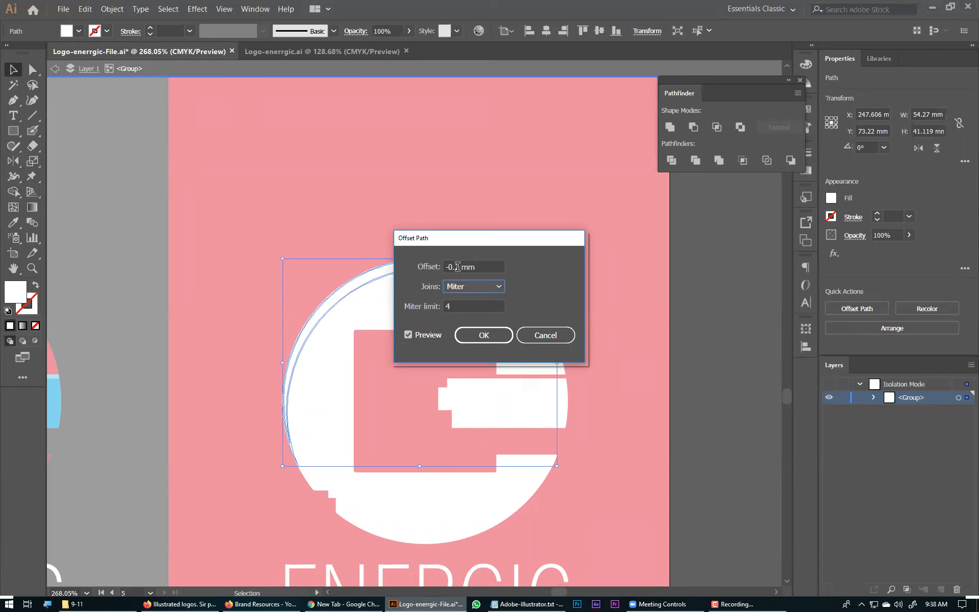
click(458, 266)
key(BackSpace)
text(1)
key(Tab)
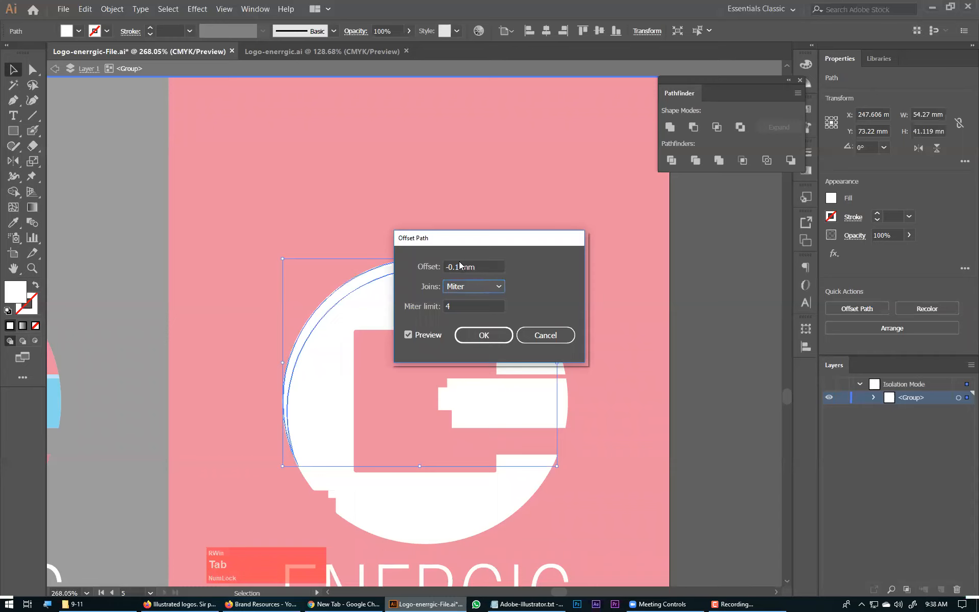
Offset the crescent path by -0.5 mm with Miter joins
click(459, 266)
key(BackSpace)
text(5)
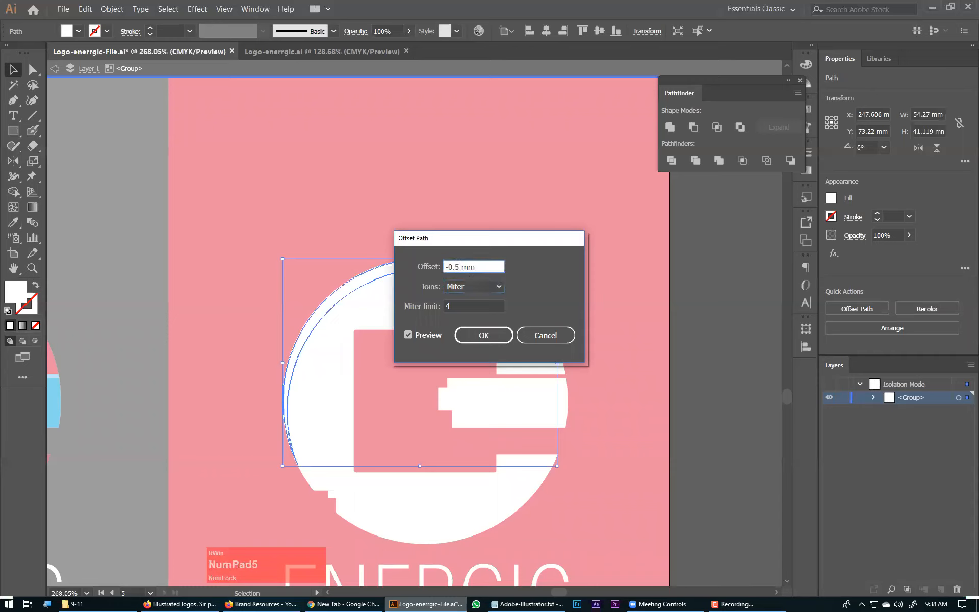
key(Tab)
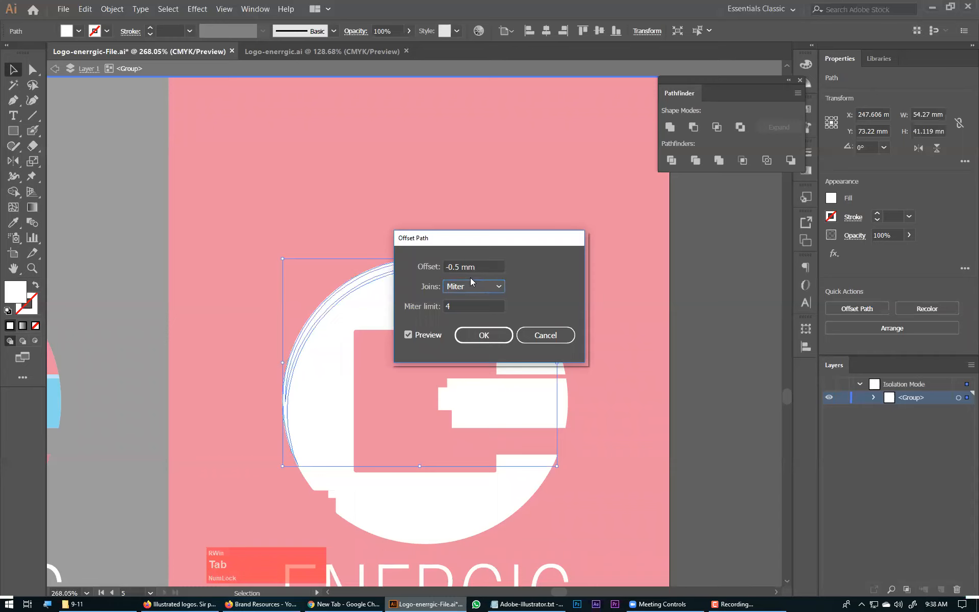
click(484, 335)
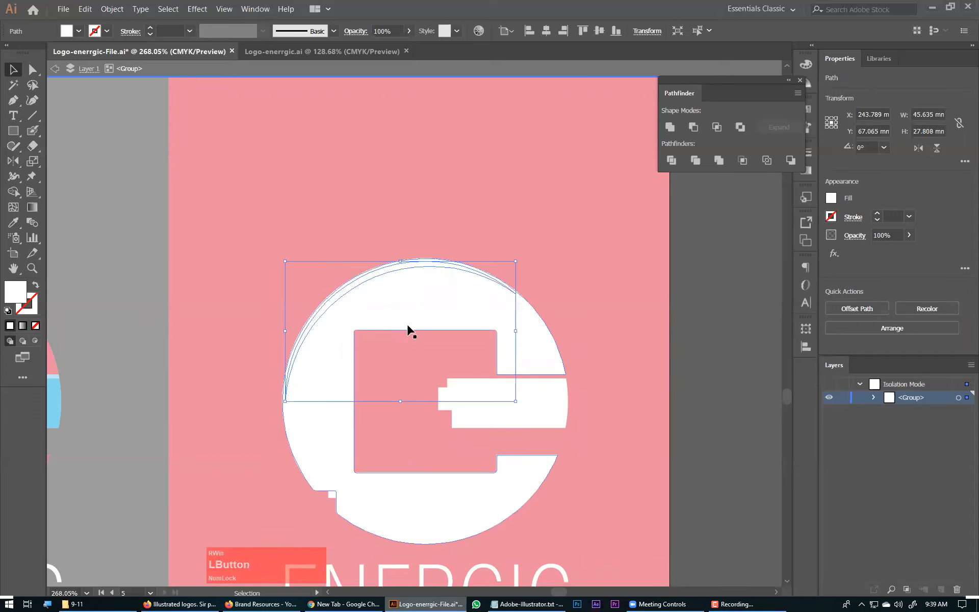
Cut the inset crescent out of the white icon with the Shape Builder tool, leaving a thin line in the background color
click(397, 300)
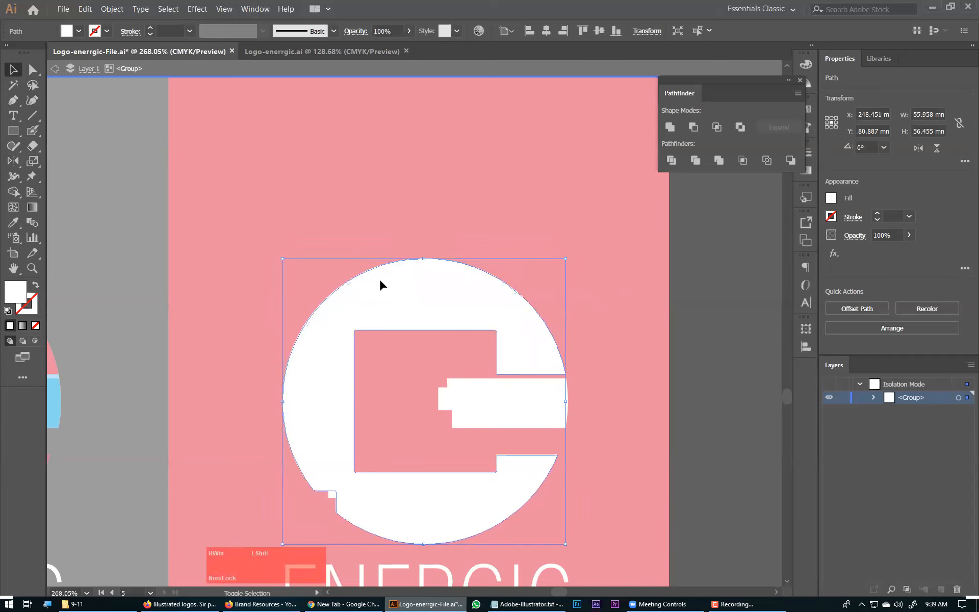
drag(391, 237, 381, 331)
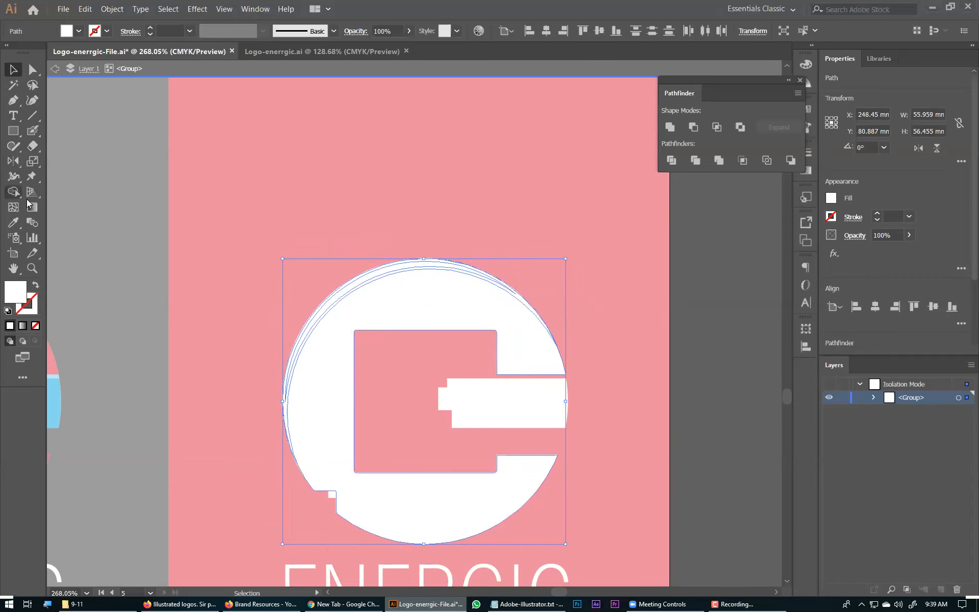
click(13, 192)
drag(348, 230, 410, 296)
click(463, 420)
Leave isolation, isolate the icon group again and select the shadow strip below the square opening
key(ctrl+0)
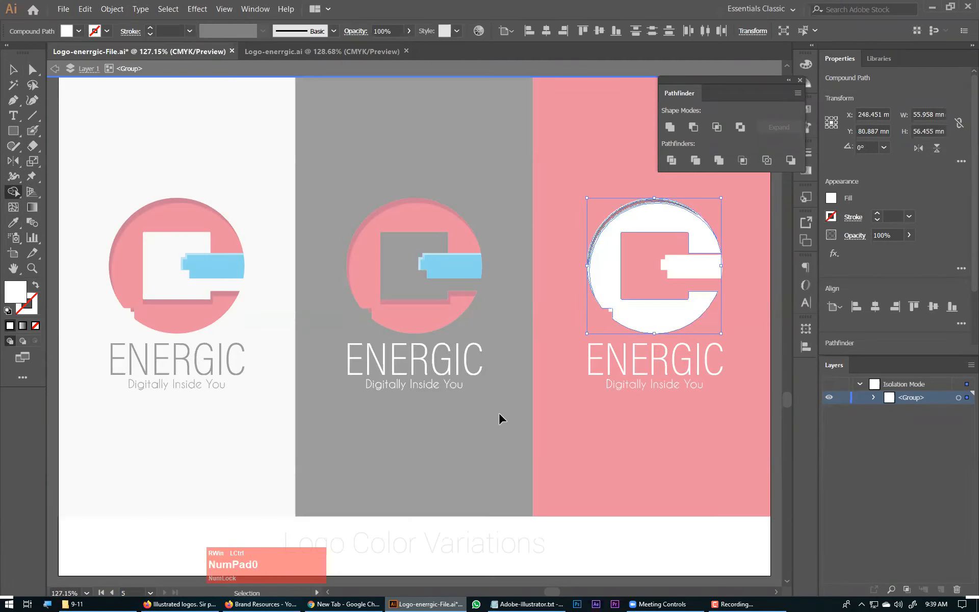
drag(590, 216, 773, 351)
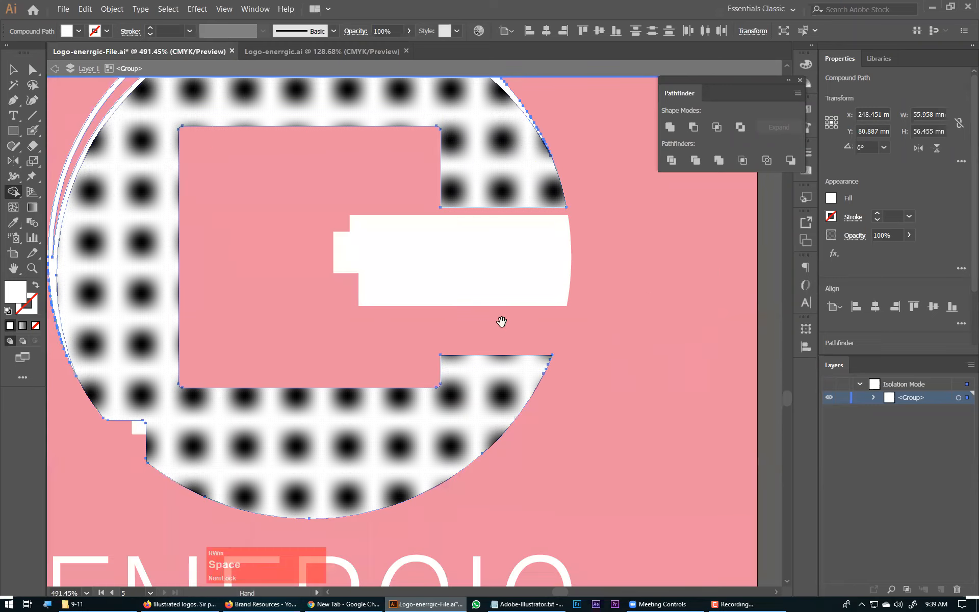
drag(467, 306, 527, 245)
click(13, 70)
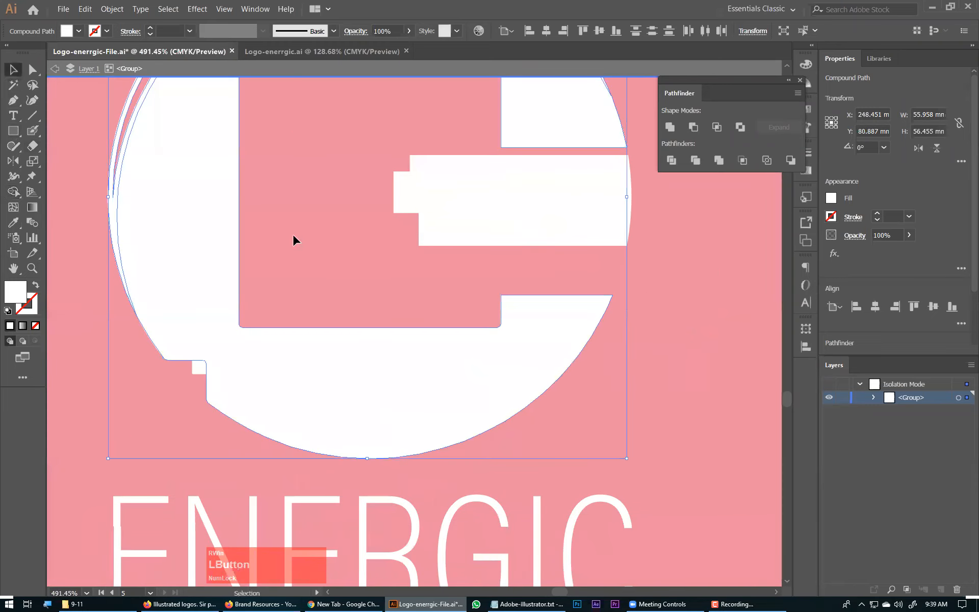
double_click(342, 258)
click(525, 311)
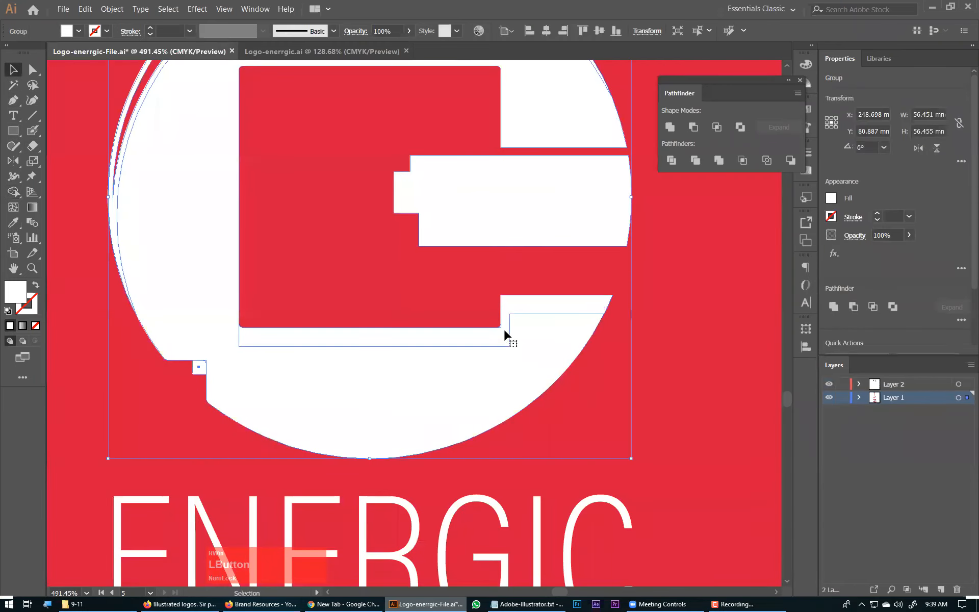
double_click(425, 337)
drag(392, 339, 390, 285)
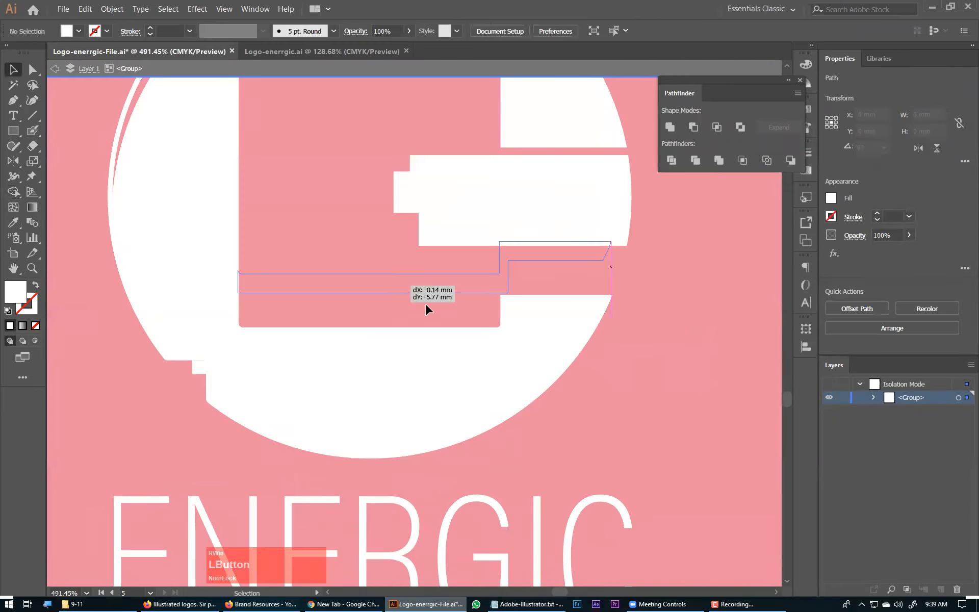
key(ctrl+z)
key(ctrl+z)
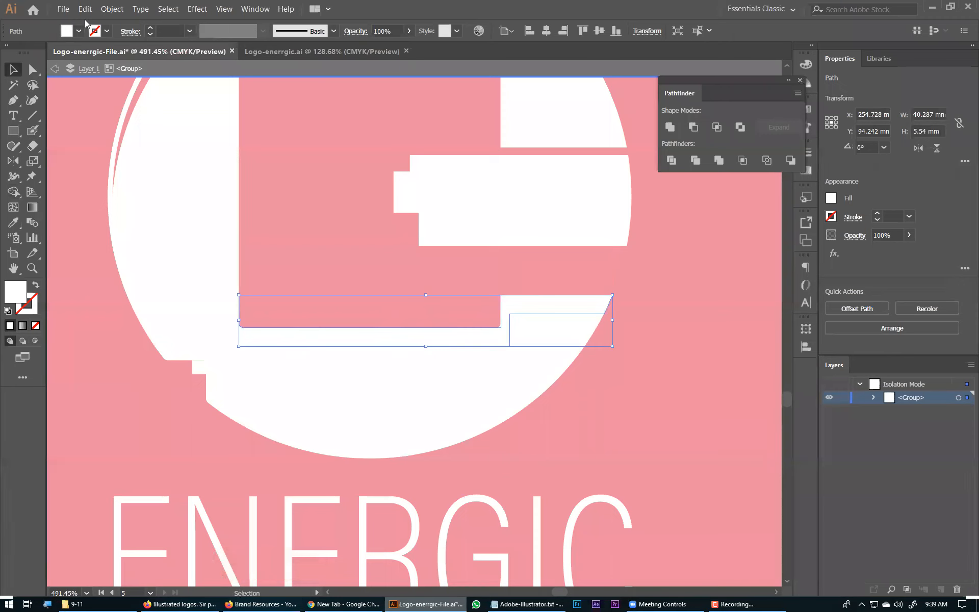
Offset the shadow strip below the square opening by -0.5 mm
click(112, 8)
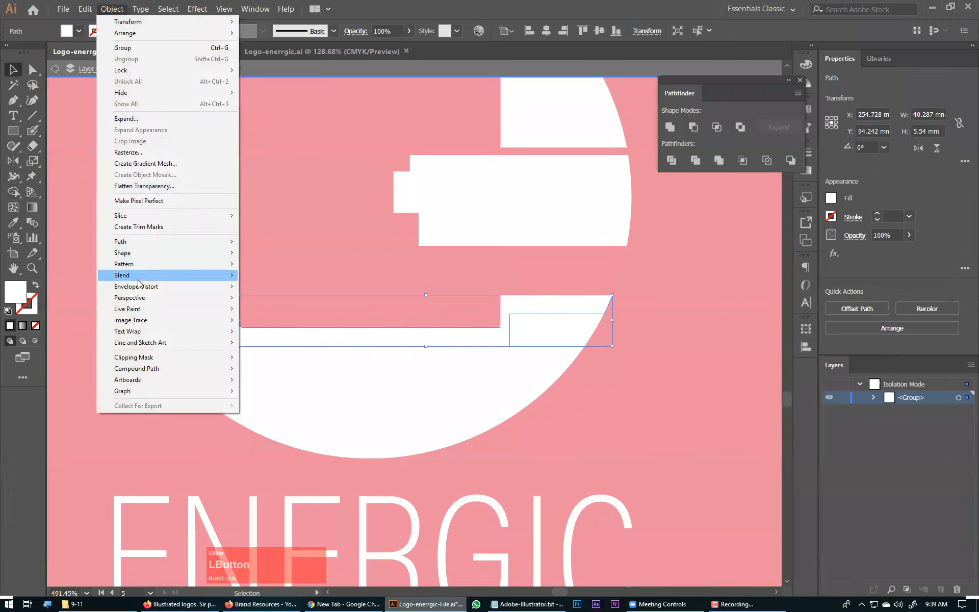
mouse_move(148, 242)
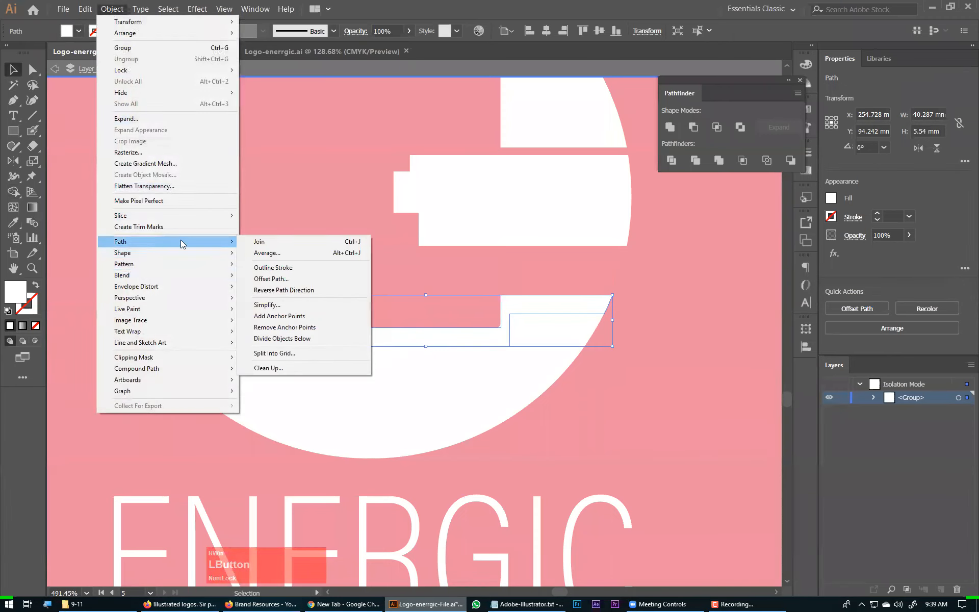
click(304, 279)
click(427, 337)
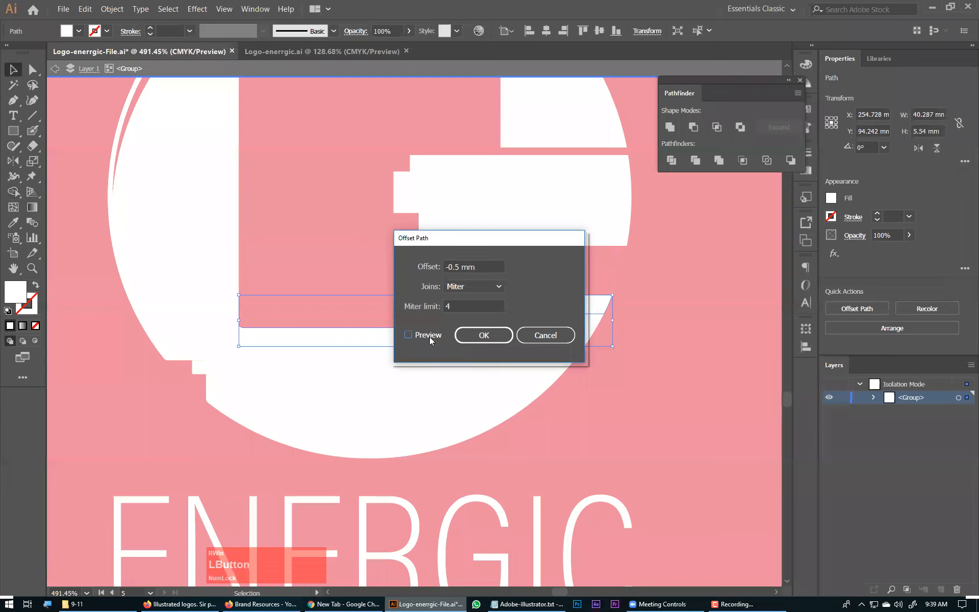
click(487, 337)
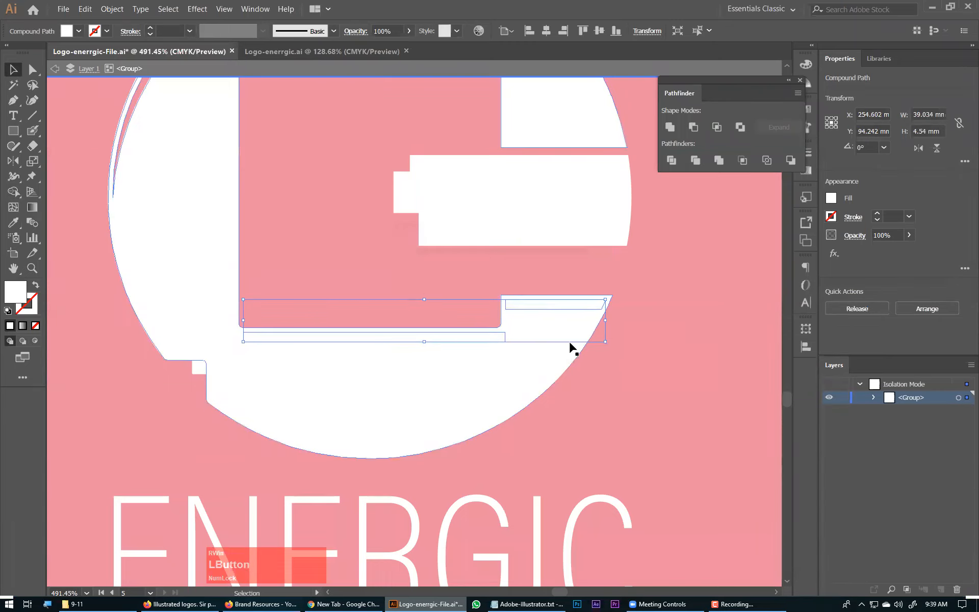
Cut both inset pieces of the lower shadow strip out of the white icon with the Shape Builder tool and deselect it
shift+click(453, 393)
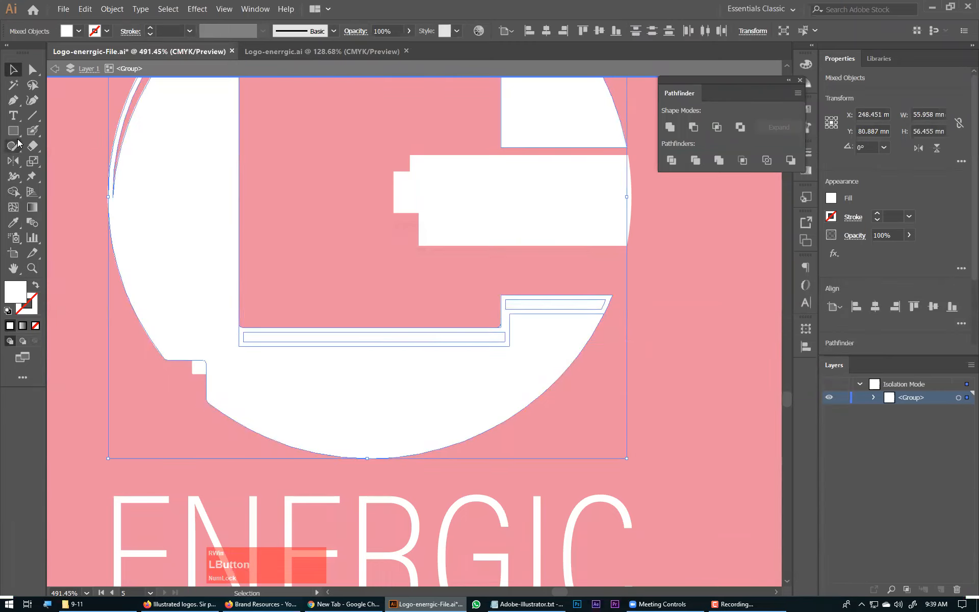
click(13, 191)
drag(322, 342, 502, 335)
alt+click(544, 306)
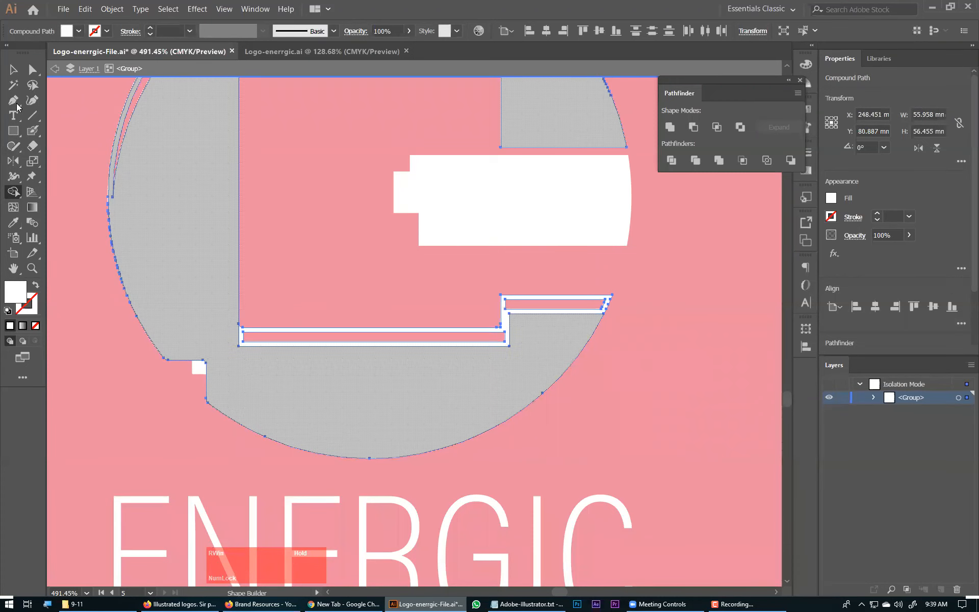
key(v)
click(230, 205)
click(314, 198)
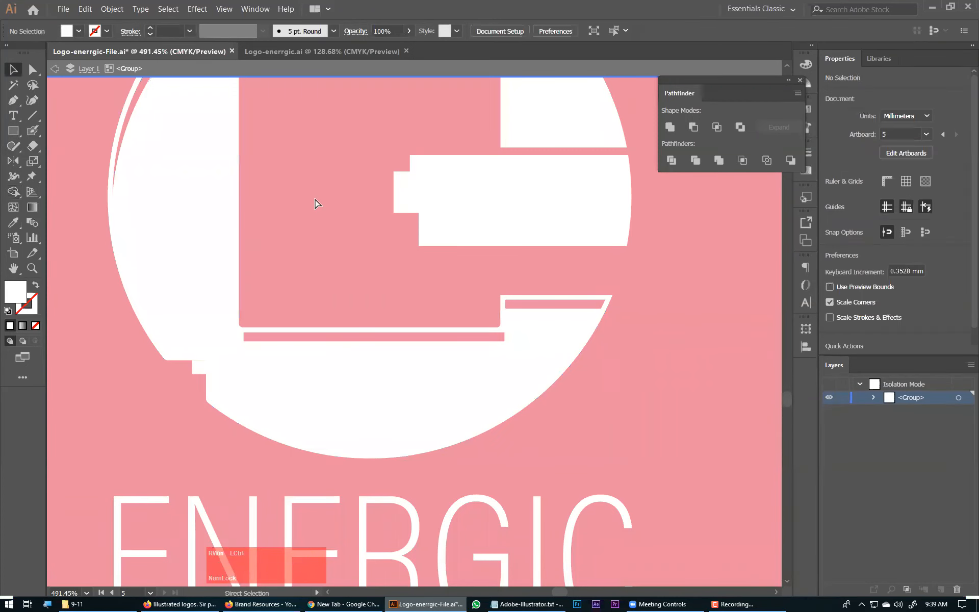
key(ctrl+0)
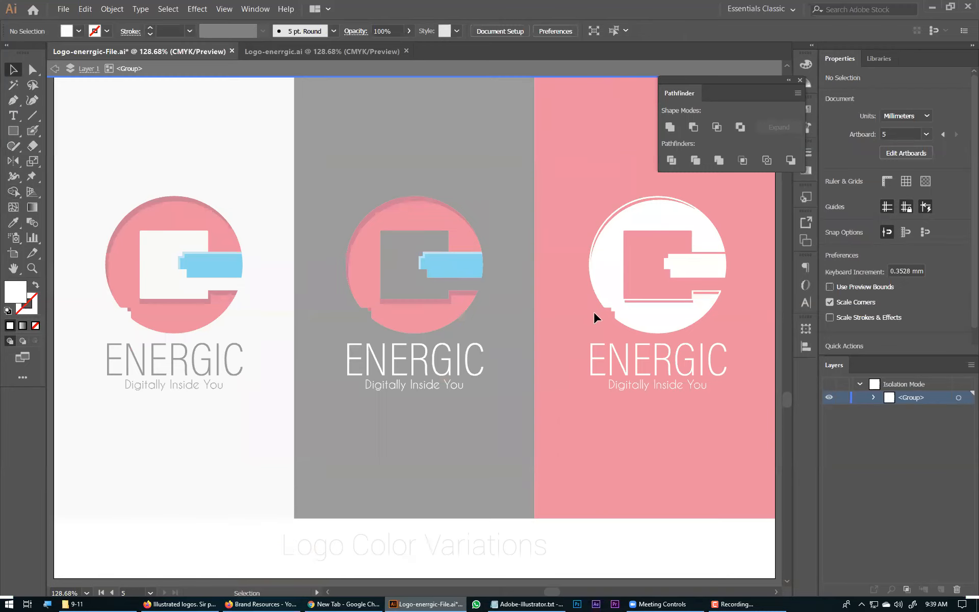
Exit isolation and draw a small square over the inner corner of the notch at the icon's lower-left edge
key(ctrl+space)
drag(583, 273, 615, 312)
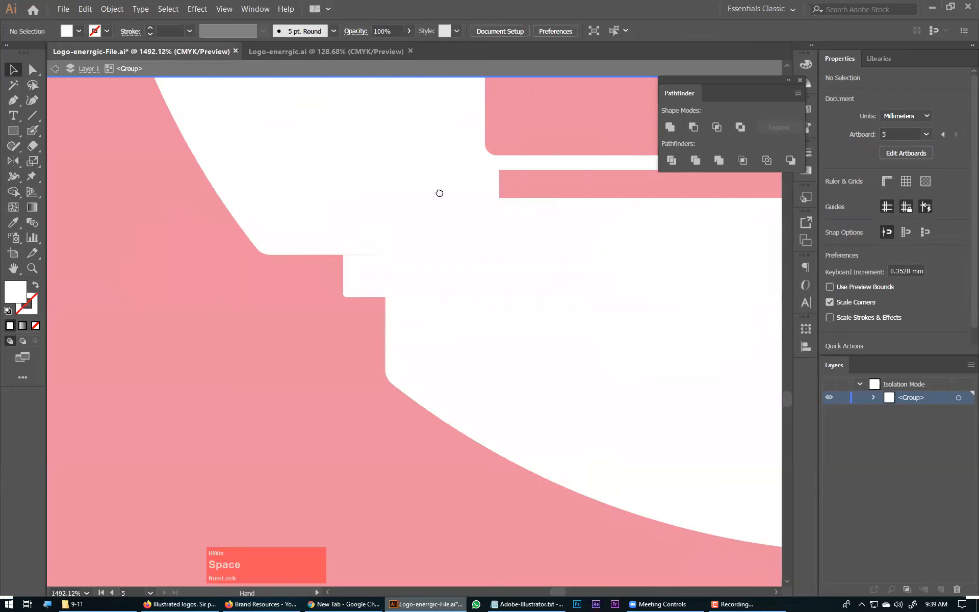
double_click(335, 372)
key(m)
drag(351, 246, 398, 270)
Select the icon with the small notch square and cut the square out of the white shape using Shape Builder
click(13, 69)
drag(204, 213, 439, 372)
click(13, 192)
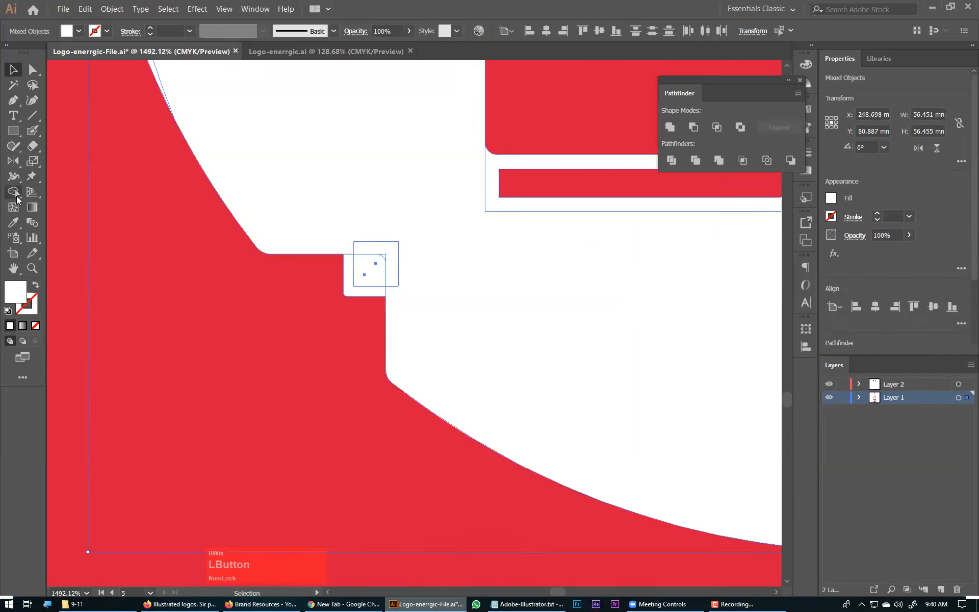
click(361, 275)
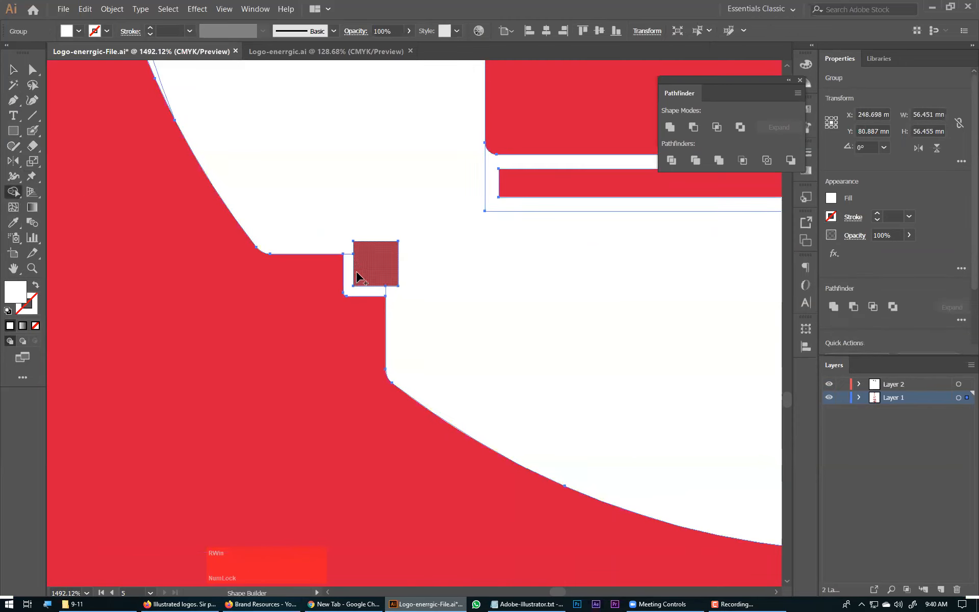
key(ctrl+0)
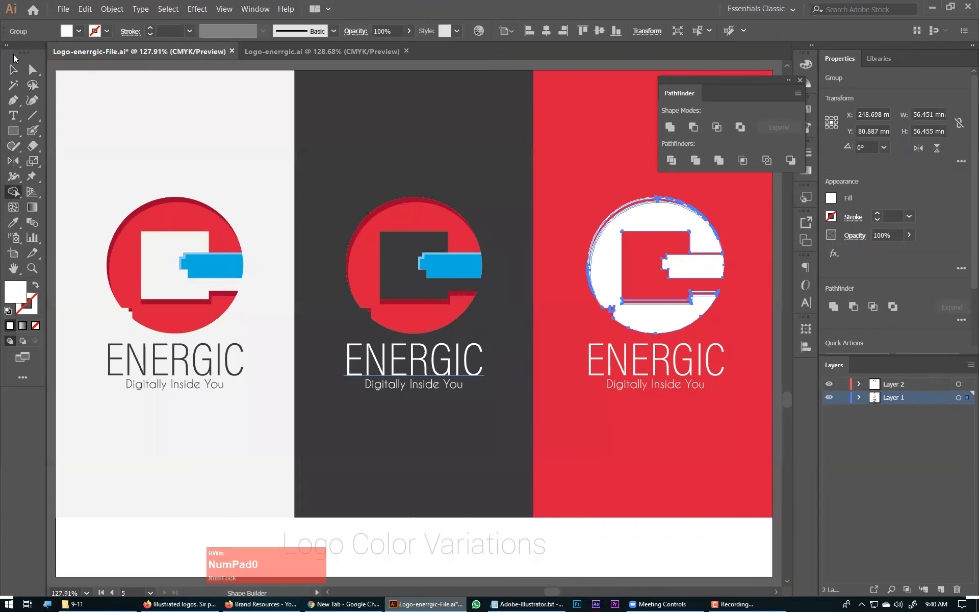
Select all pieces of the white icon on the red panel, unite them with Pathfinder, and deselect the icon
click(14, 69)
click(515, 247)
click(739, 376)
scroll(596, 349, up, 3)
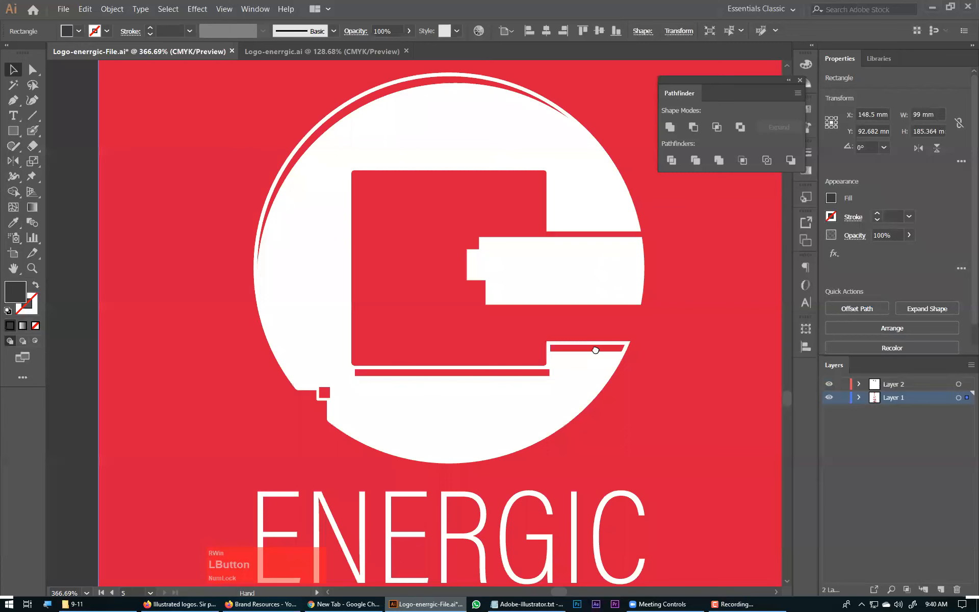
drag(596, 349, 567, 361)
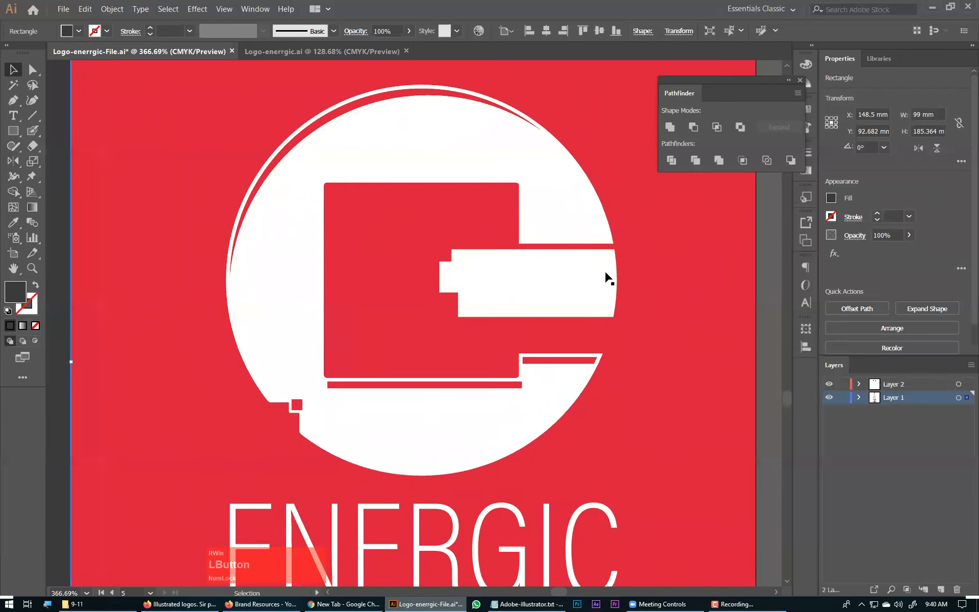
drag(634, 175, 270, 442)
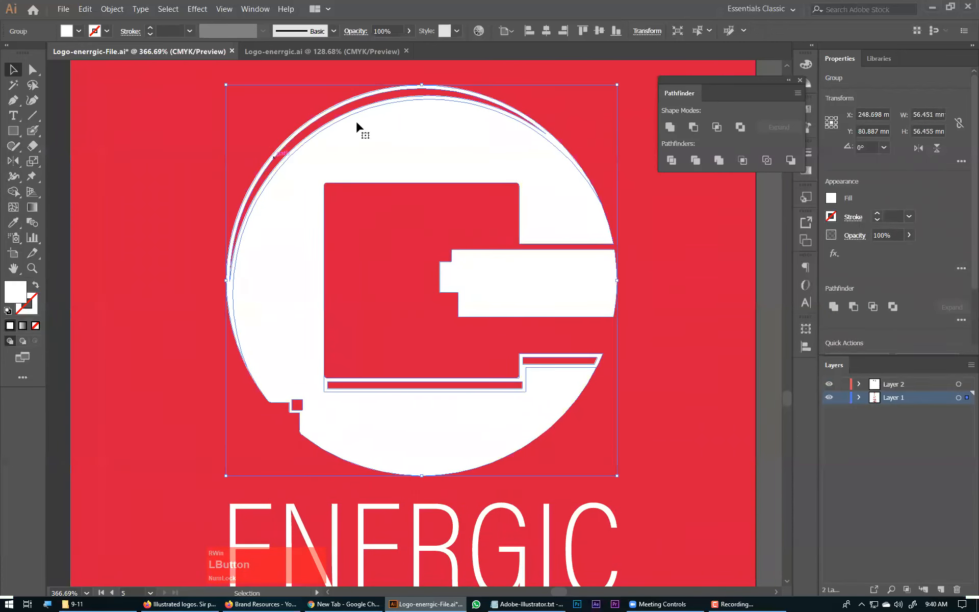
click(675, 126)
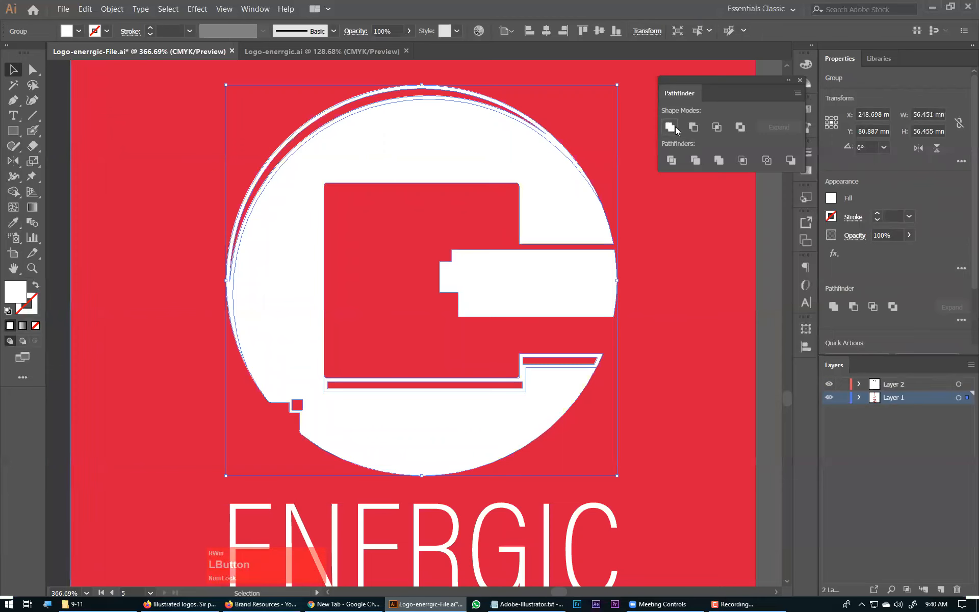
click(605, 355)
click(586, 227)
click(684, 396)
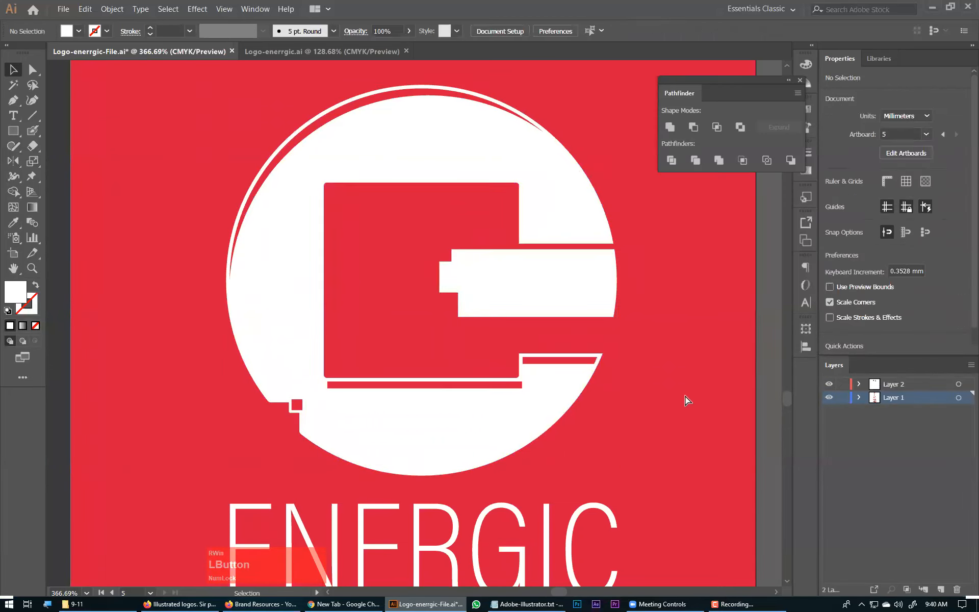
Duplicate the "Logo Color Variations" caption onto the lower part of the light panel and open the copy for text editing
key(ctrl+0)
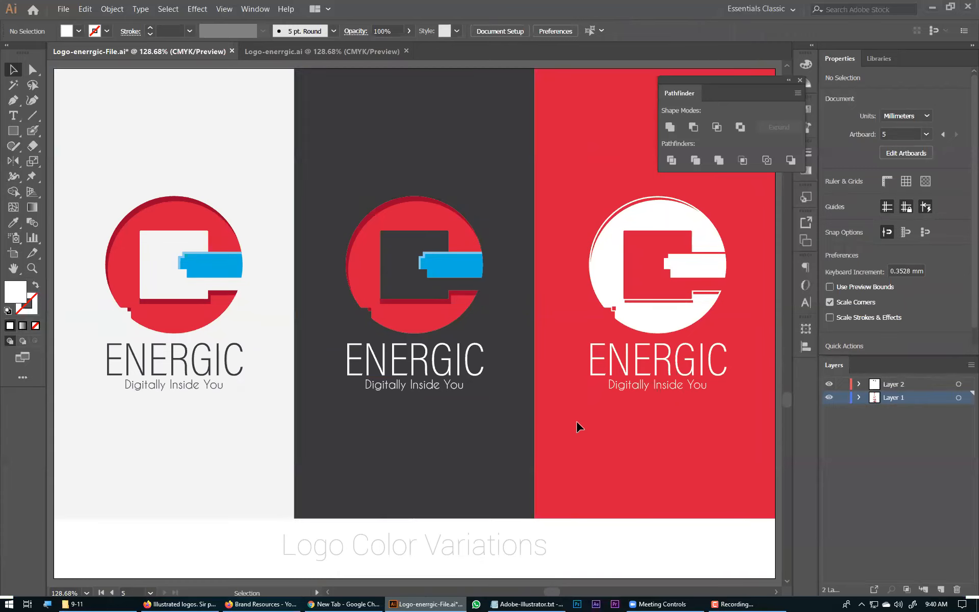
key(ctrl+minus)
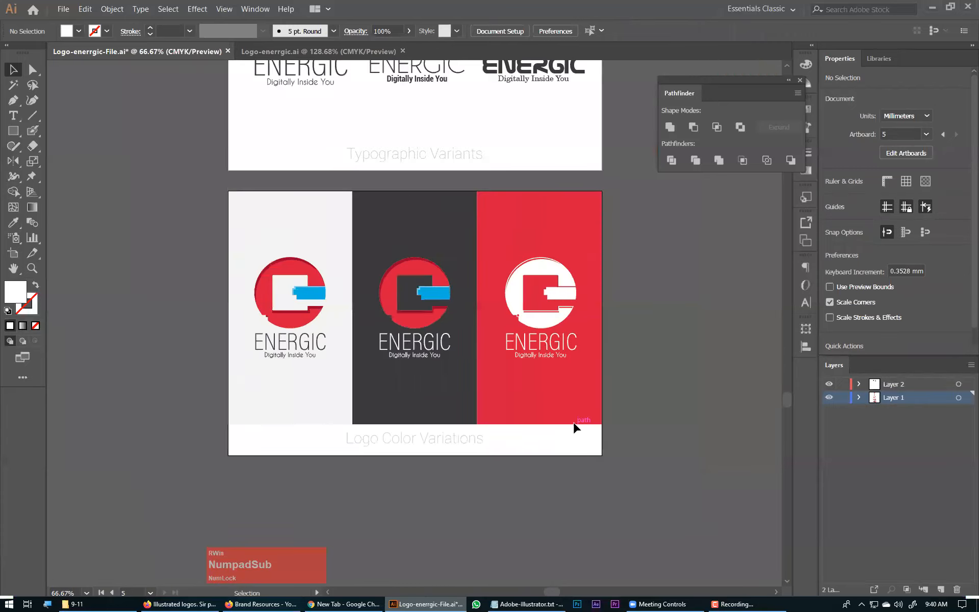
click(571, 382)
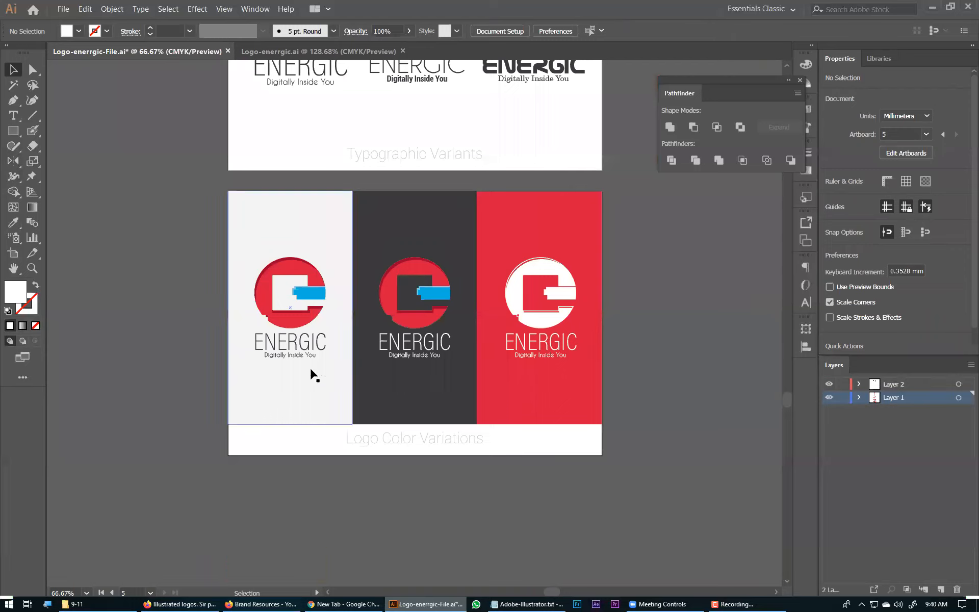
click(402, 439)
drag(413, 439, 307, 415)
double_click(308, 414)
Replace the duplicated caption's text with "Light Backdrop"
key(ctrl+a)
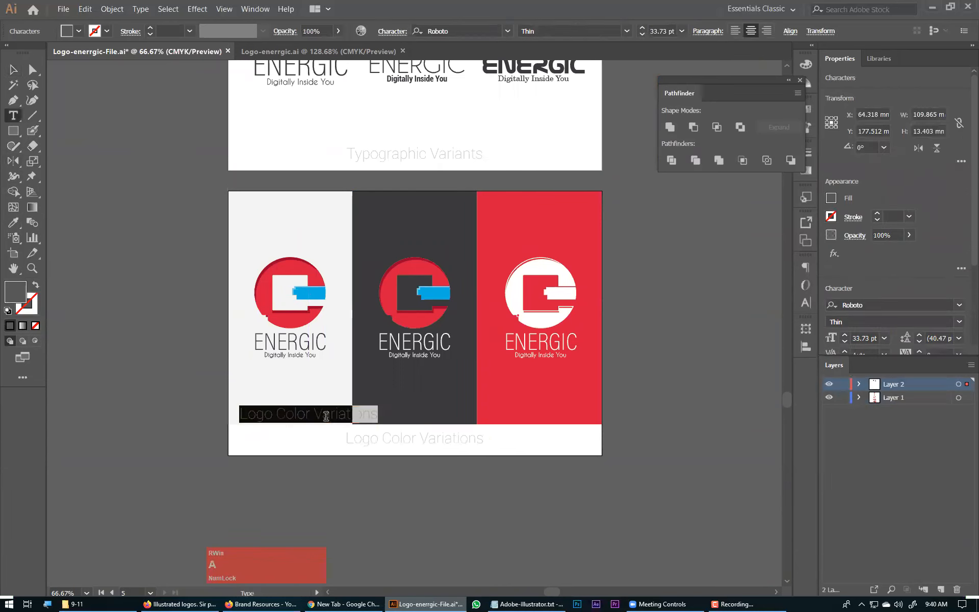
text(Original)
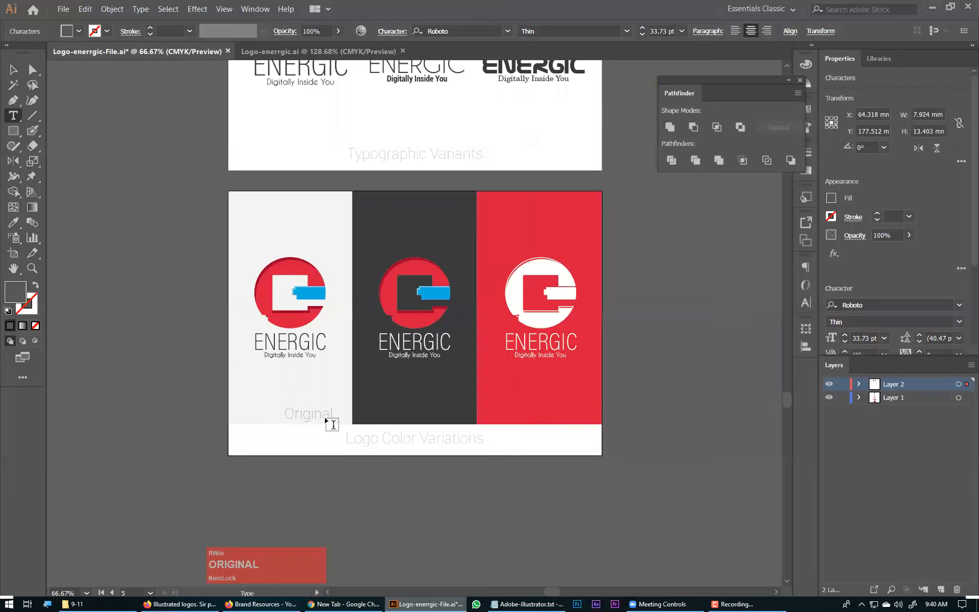
ctrl+shift+click(327, 417)
double_click(327, 416)
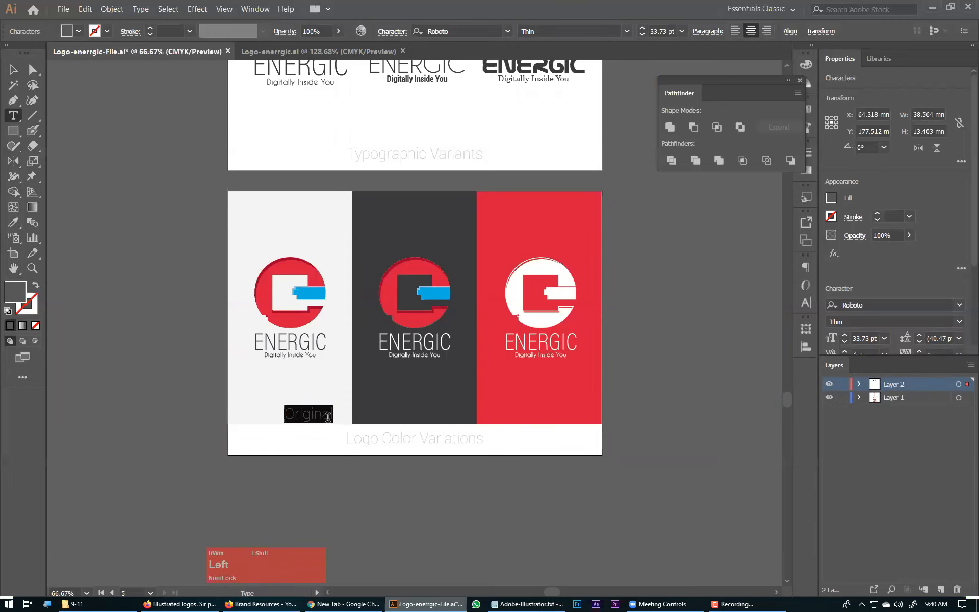
text(Light Back)
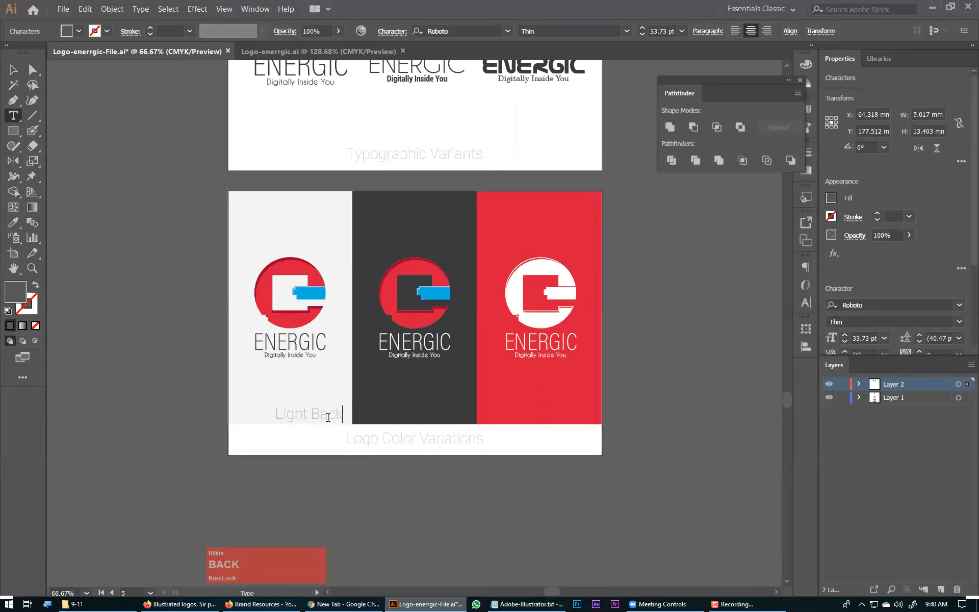
text(drop)
key(Escape)
Set the "Light Backdrop" caption's font weight to Light and scale it down to about 20.9 pt
drag(220, 350, 418, 482)
drag(483, 330, 423, 325)
click(627, 31)
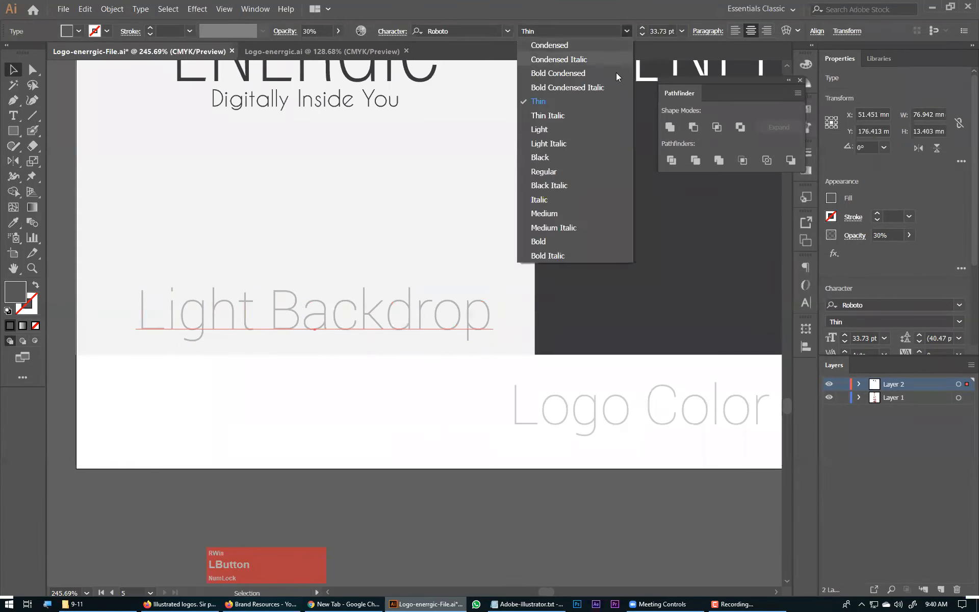
click(562, 128)
drag(494, 316, 397, 328)
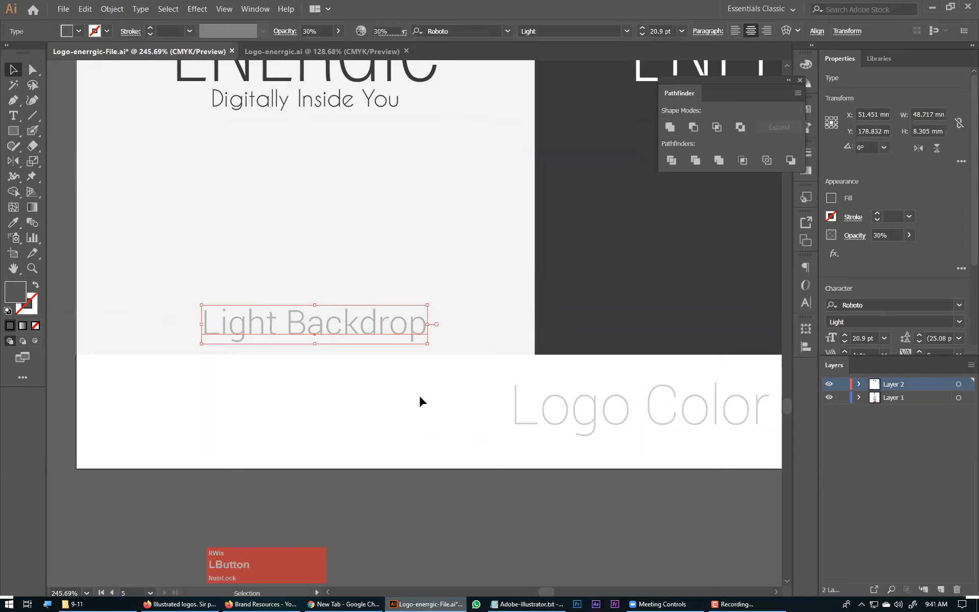
click(420, 396)
Center the "Light Backdrop" caption horizontally on the light panel and deselect it
key(ctrl+0)
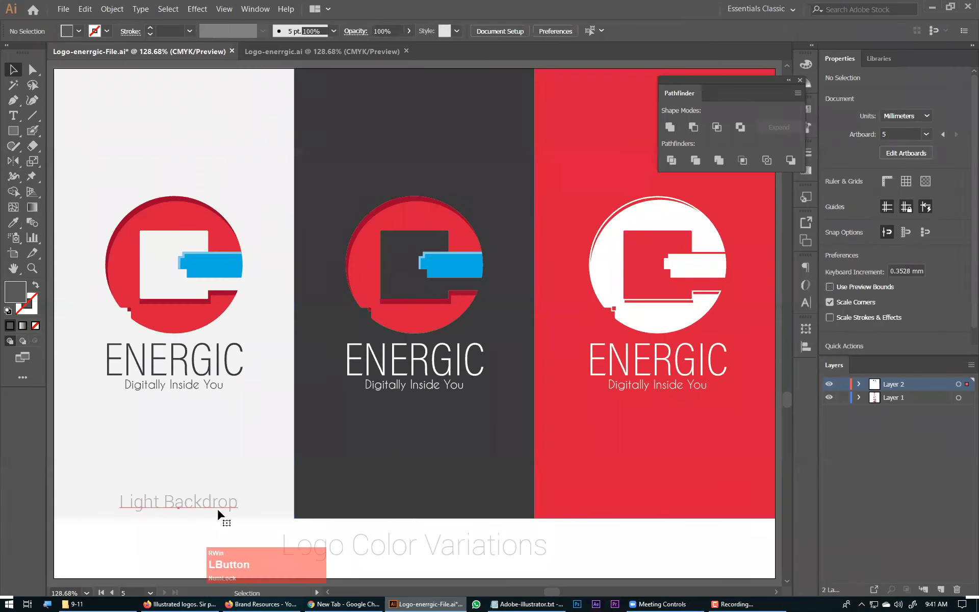
shift+click(221, 508)
shift+click(261, 421)
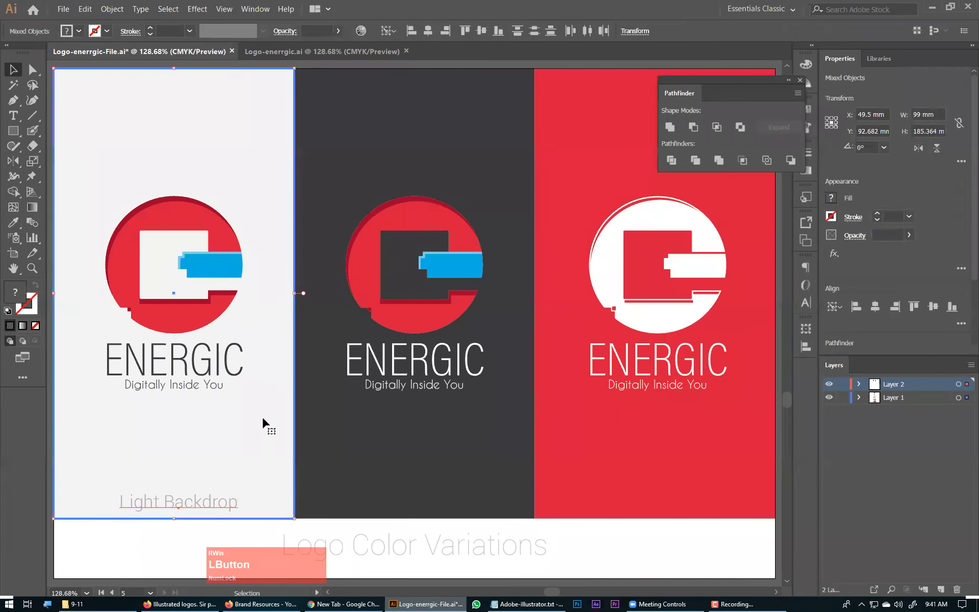
right_click(263, 419)
click(298, 425)
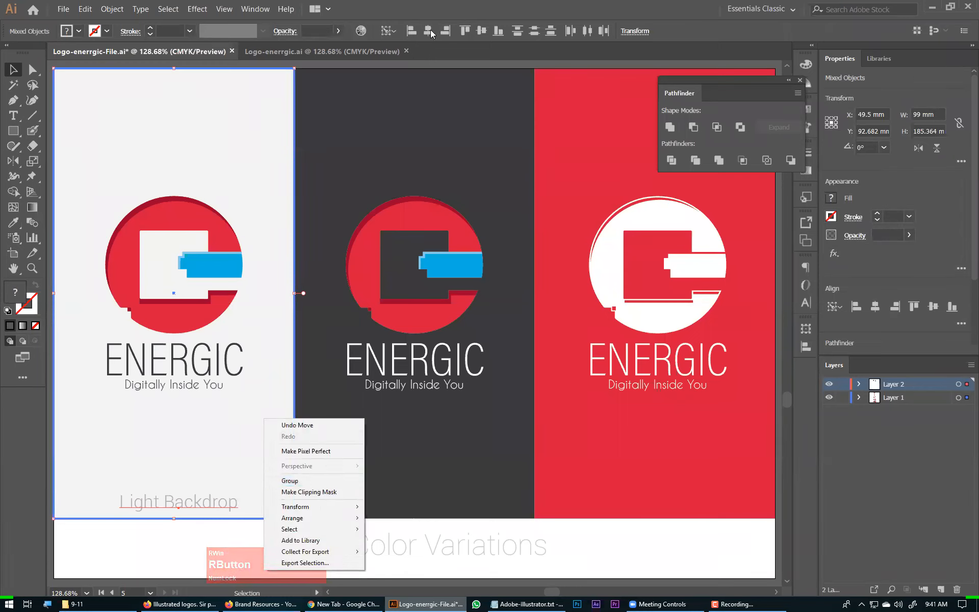
click(183, 534)
Copy the "Light Backdrop" caption onto the dark and red panels and center the red panel's copy horizontally
drag(392, 509, 644, 472)
click(687, 448)
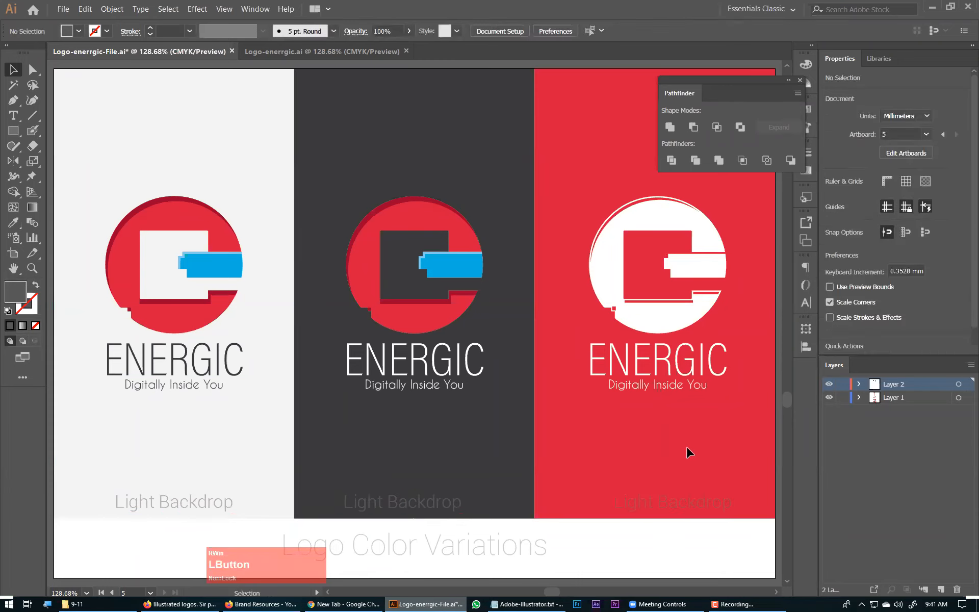
click(689, 473)
drag(713, 552, 590, 455)
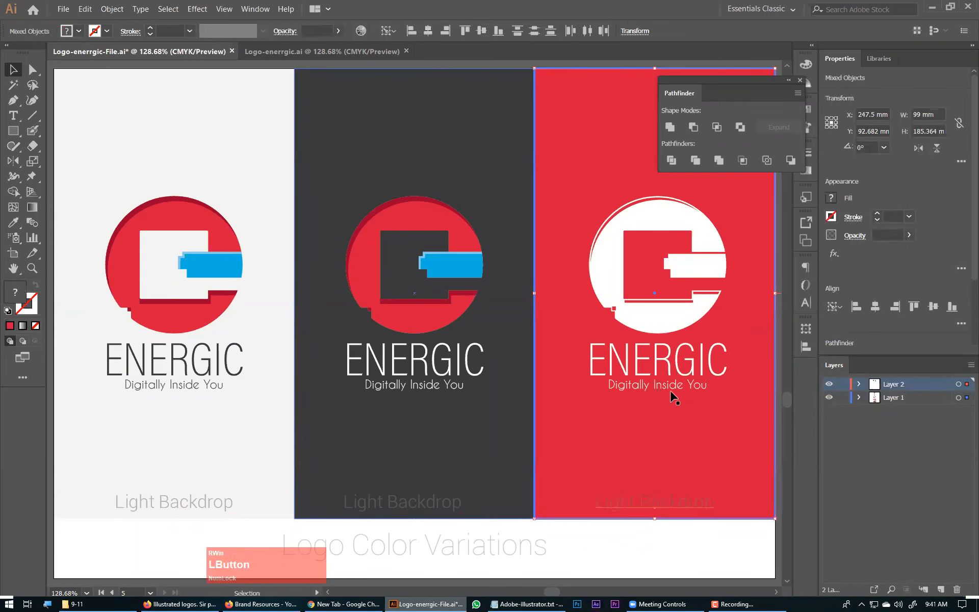
Fill the red panel's caption with white and set its opacity to 50%
click(675, 510)
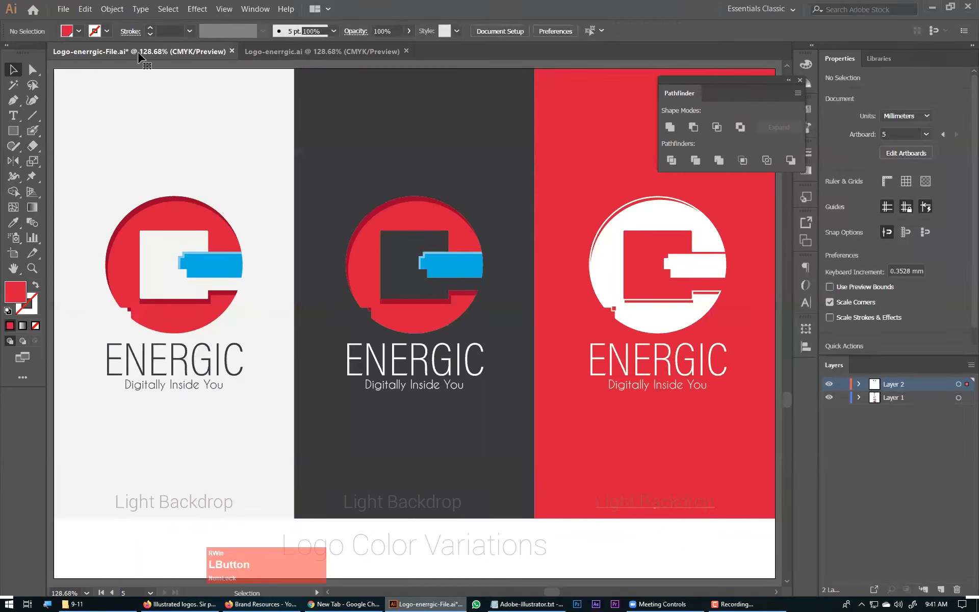
click(79, 31)
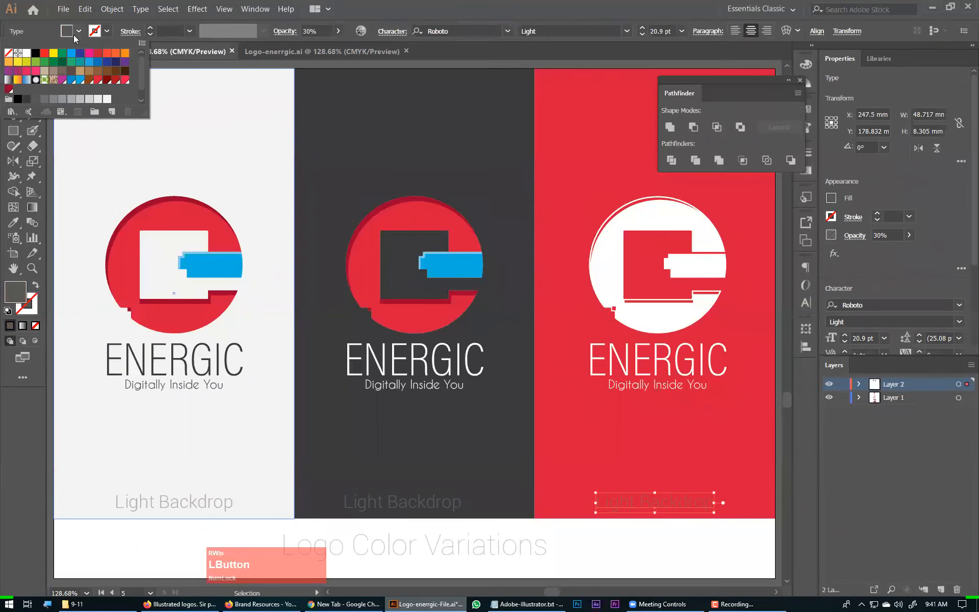
click(26, 53)
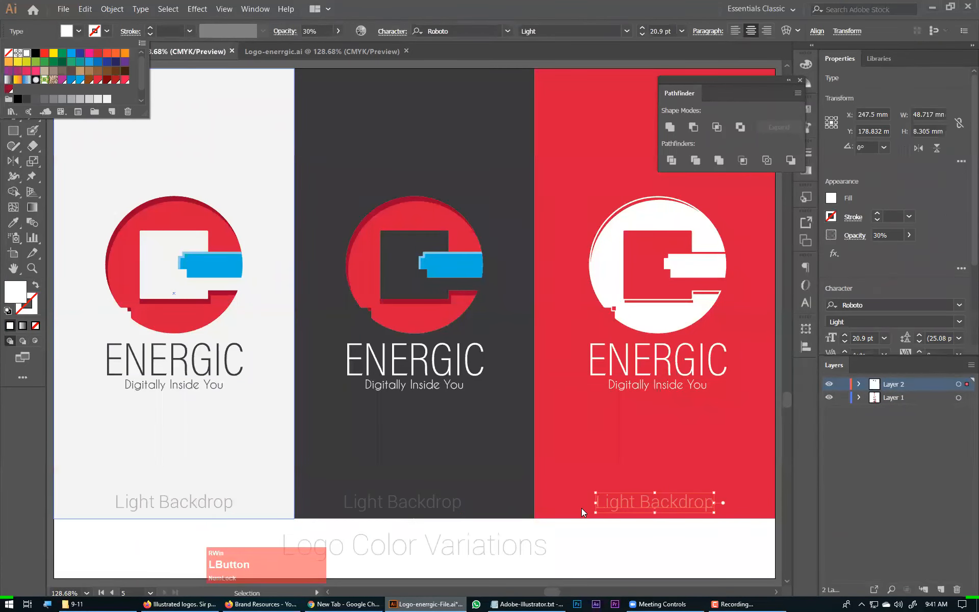
click(612, 547)
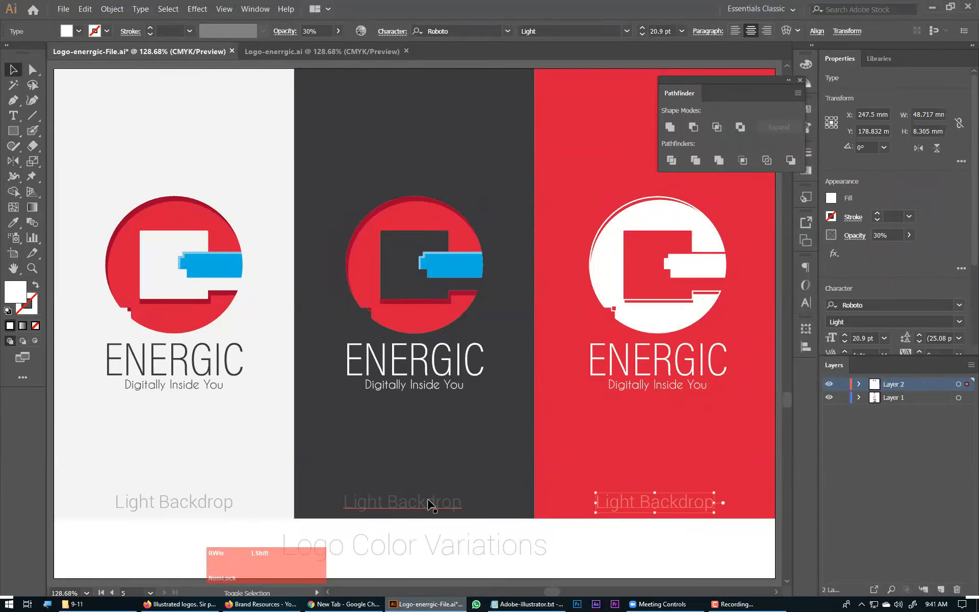
click(310, 32)
text(50)
key(Return)
Set the dark panel's caption to 50% opacity and fill it with the lightest gray swatch
click(397, 515)
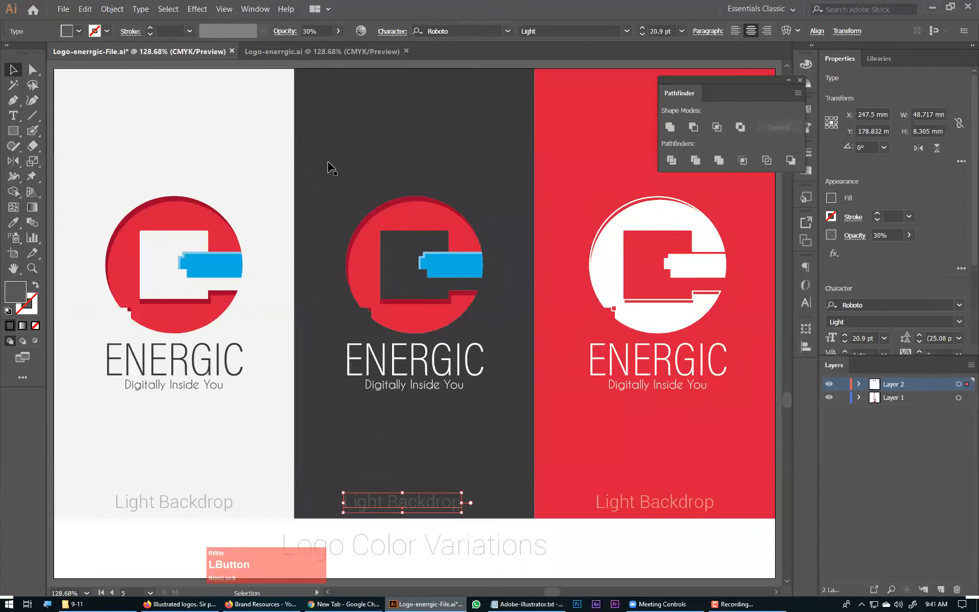
click(321, 29)
text(50)
key(KP_Enter)
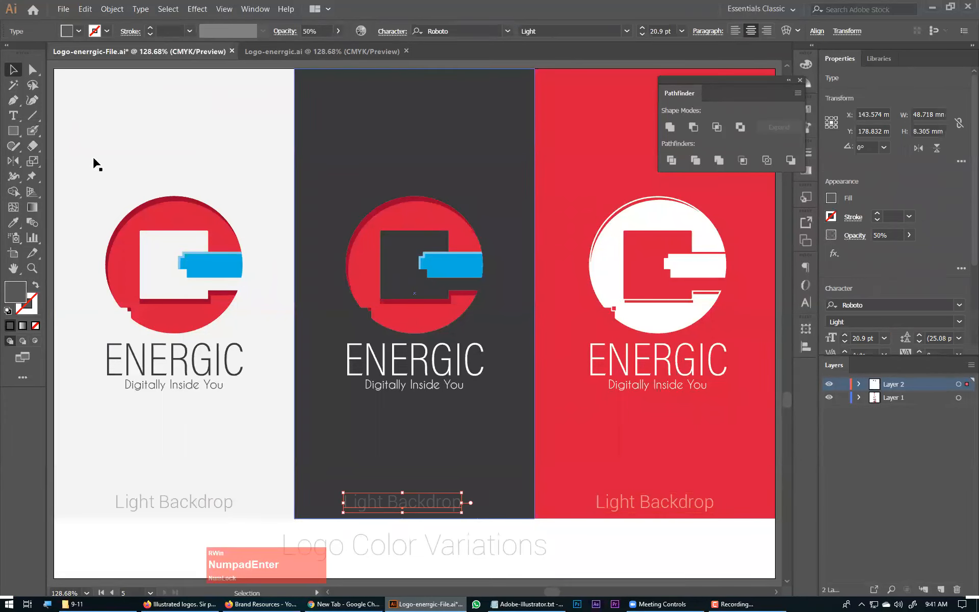
click(78, 31)
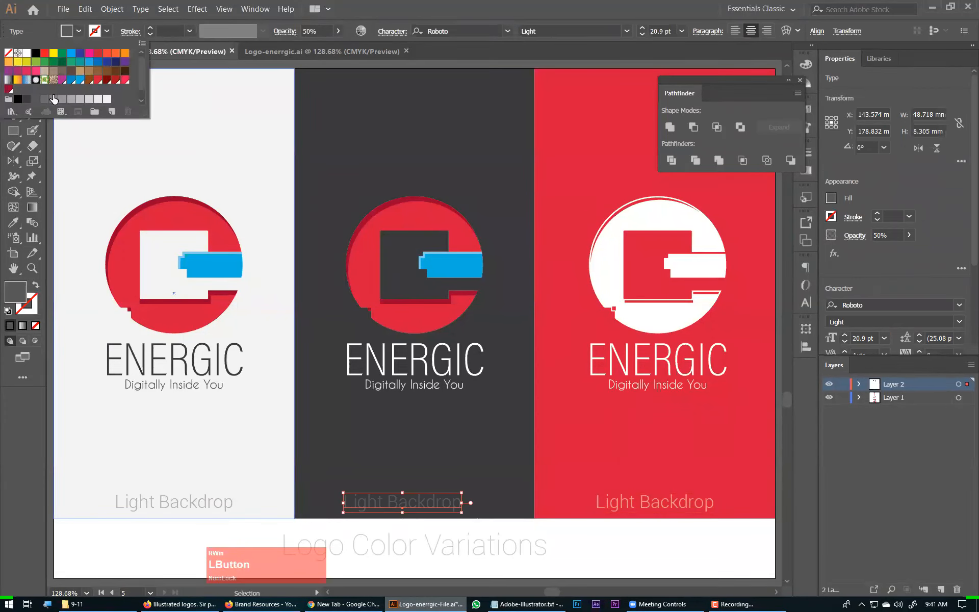
click(107, 100)
Center the dark panel's caption horizontally on its panel and deselect both objects
key(shift)
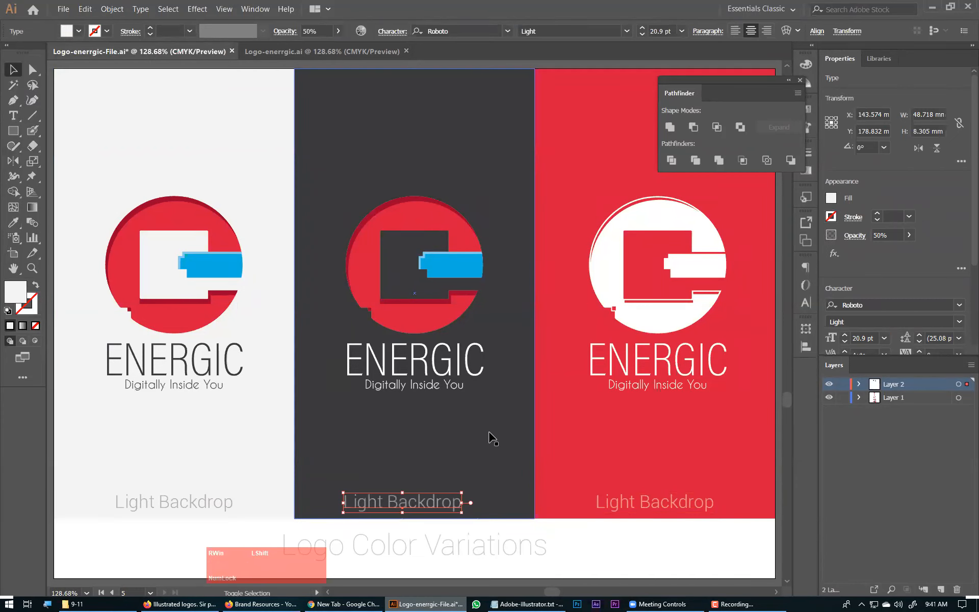
shift+click(491, 438)
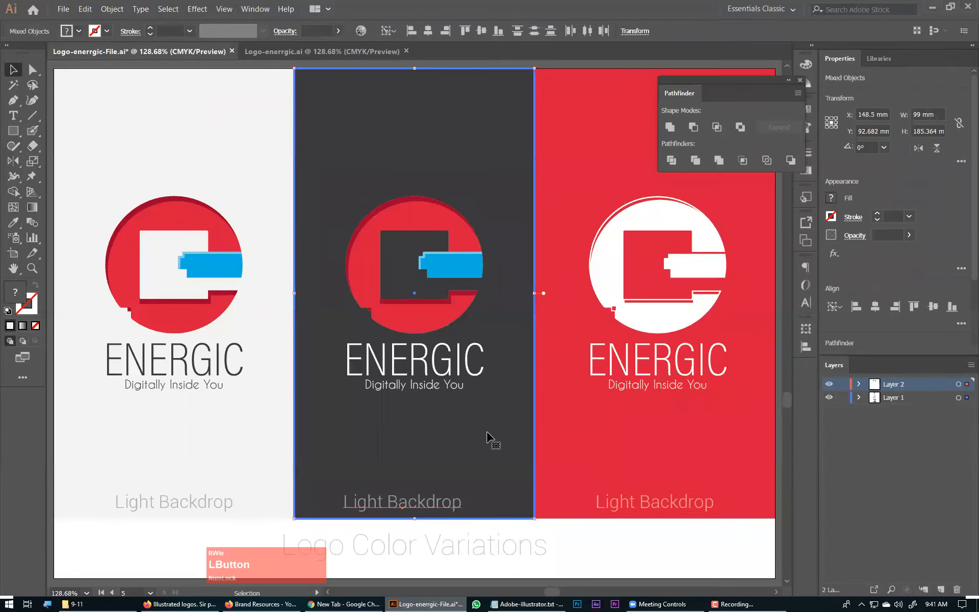
click(430, 32)
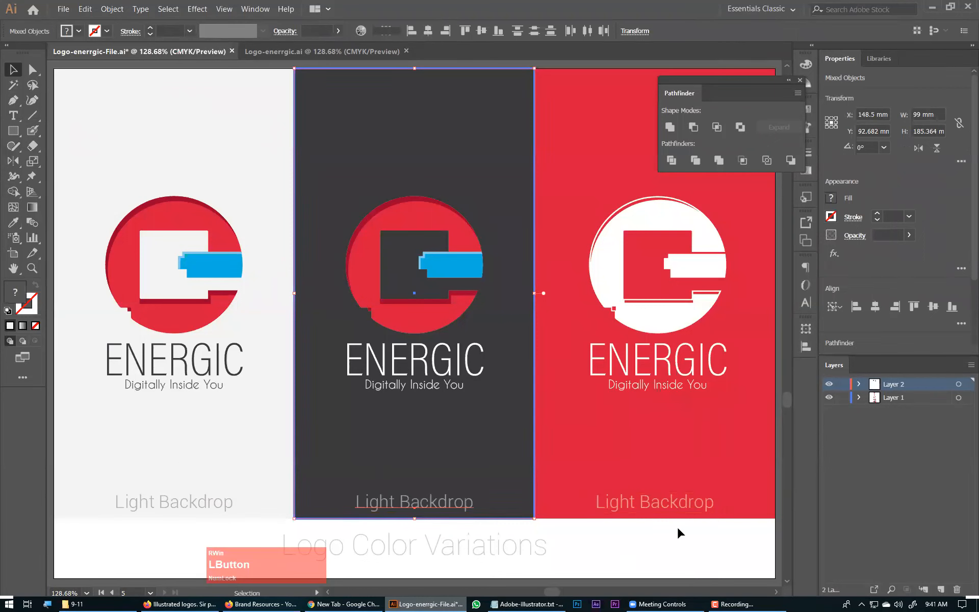
click(678, 543)
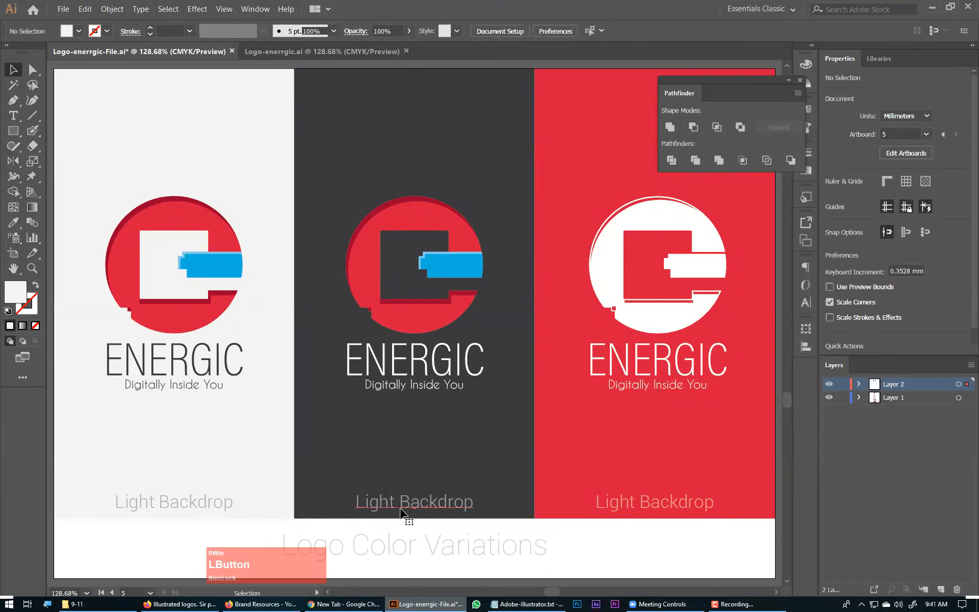
Change the middle panel's caption from "Light Backdrop" to "Dark Backdrop"
double_click(386, 503)
double_click(385, 503)
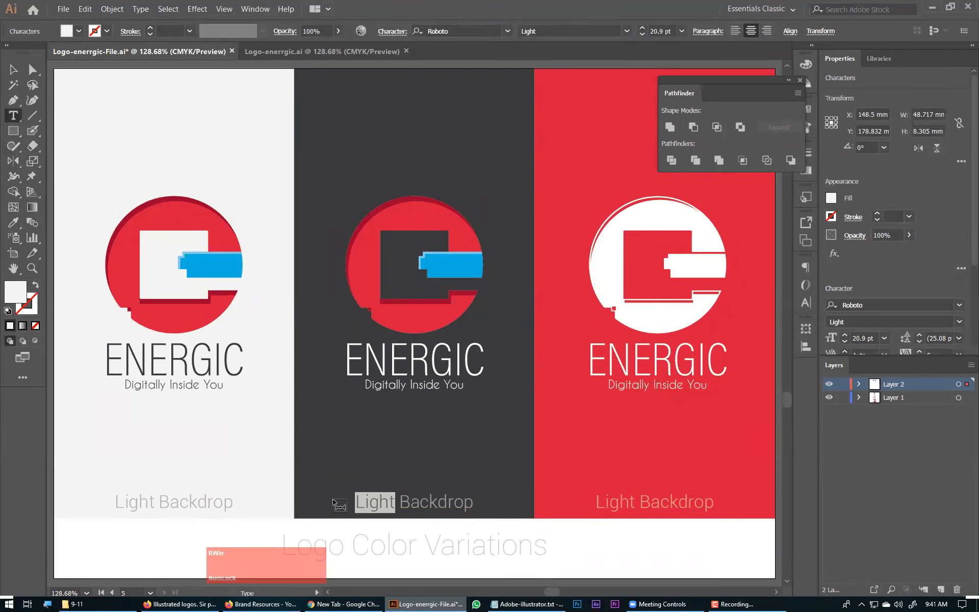
text(Dark)
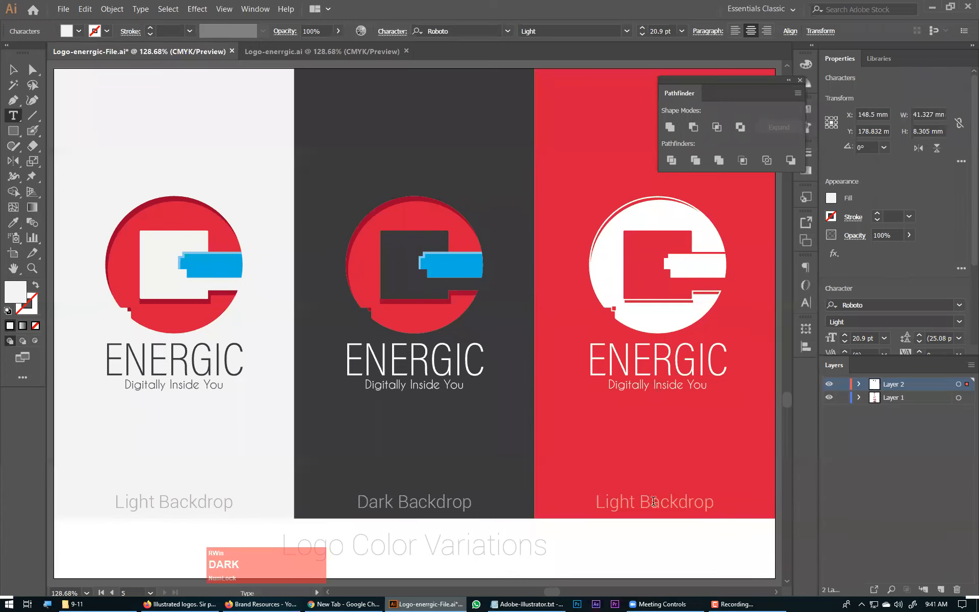
Replace the red panel's caption with "Monocromatic" and deselect it
click(636, 505)
key(ctrl+a)
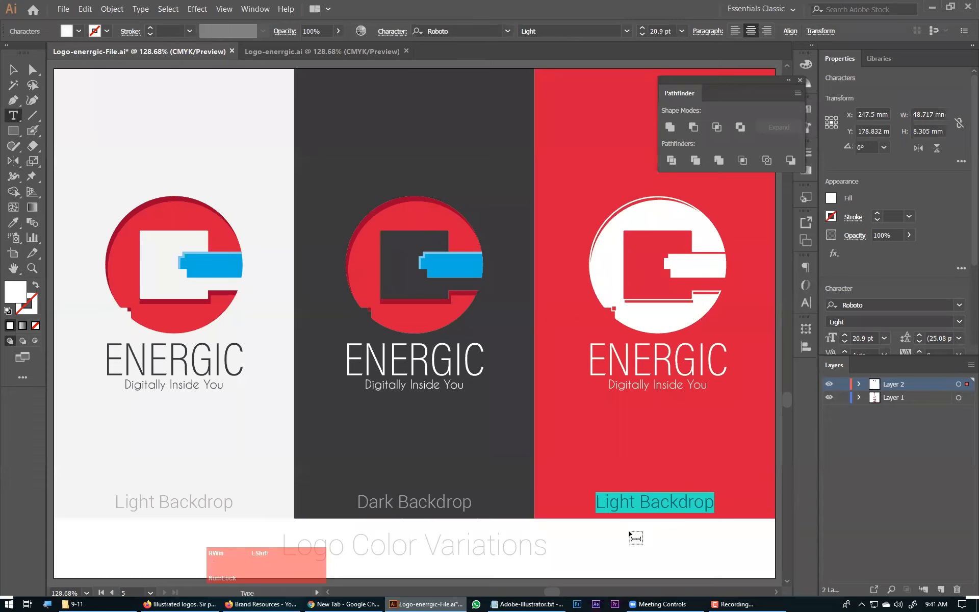
text(Monocro)
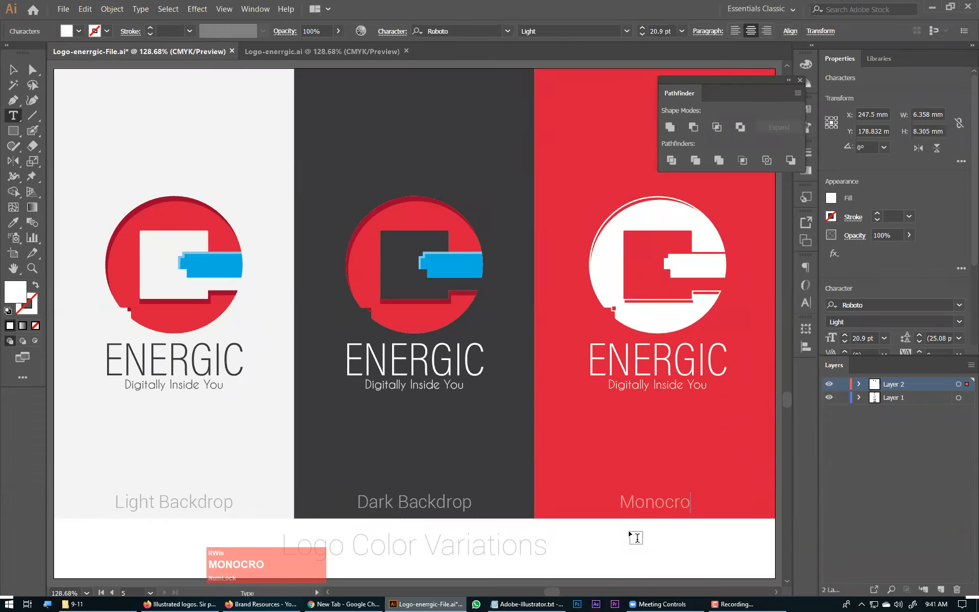
text(matic)
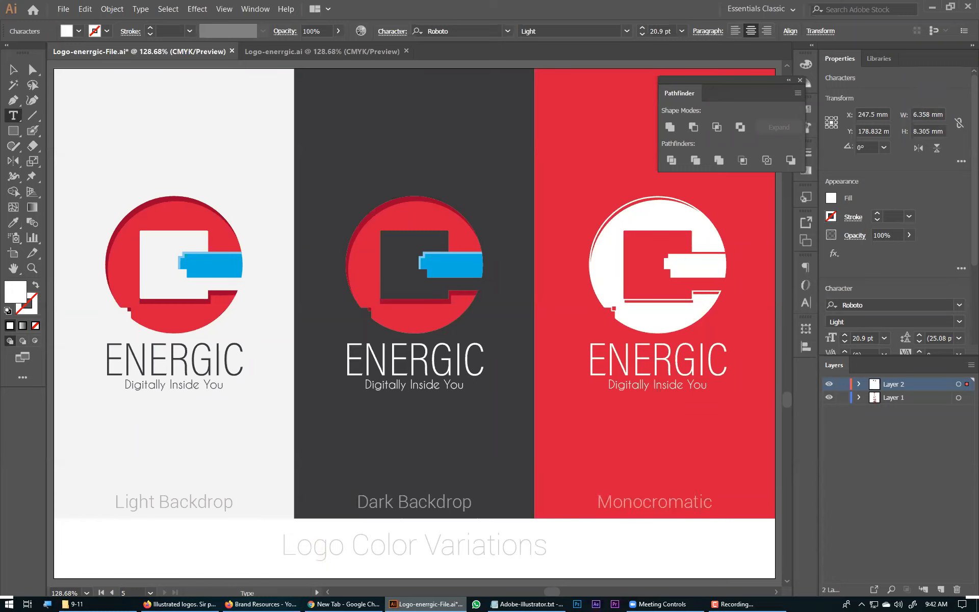
click(14, 70)
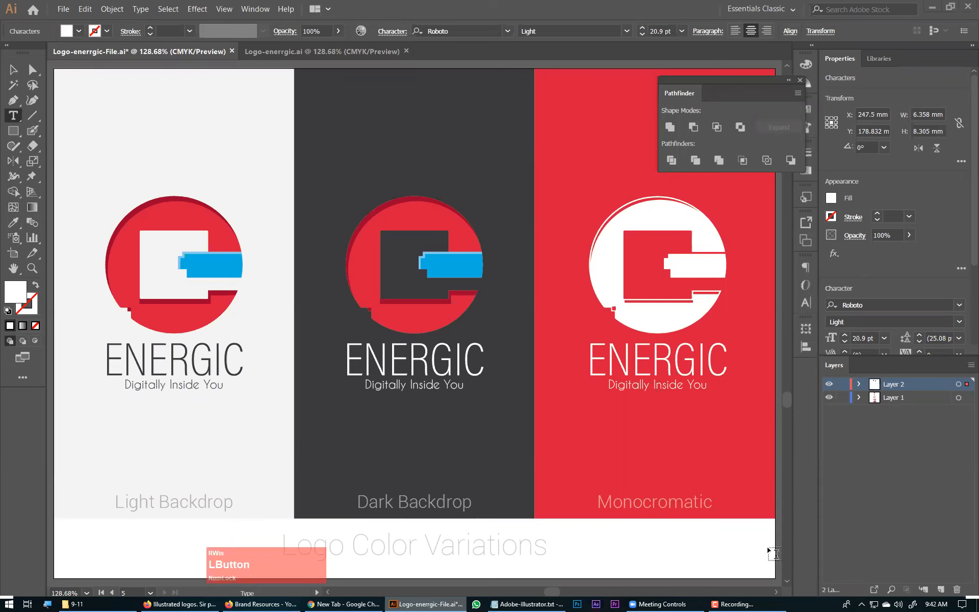
click(13, 70)
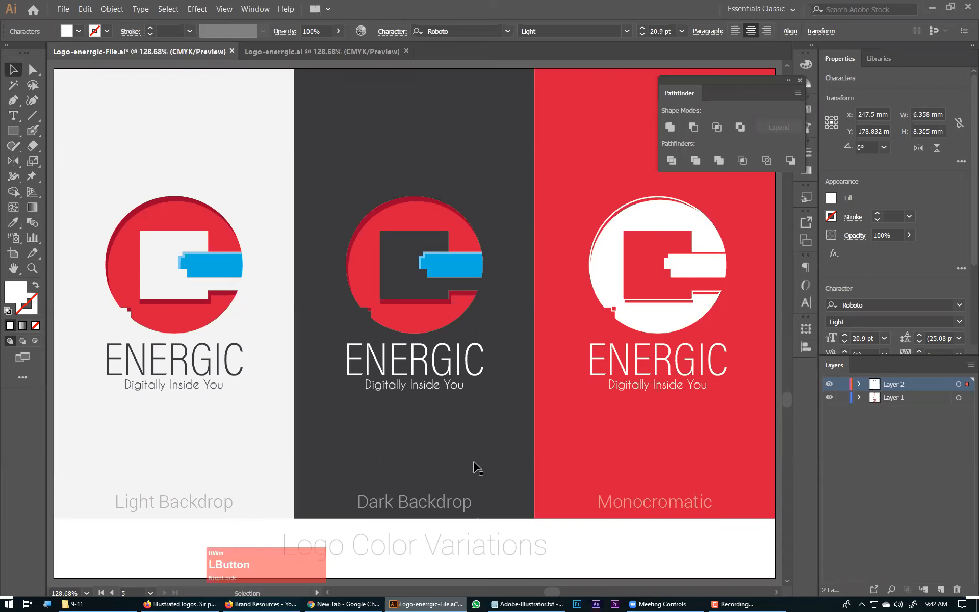
click(631, 545)
Save the logo presentation document
key(ctrl+minus)
key(ctrl+minus)
key(ctrl+minus)
key(space)
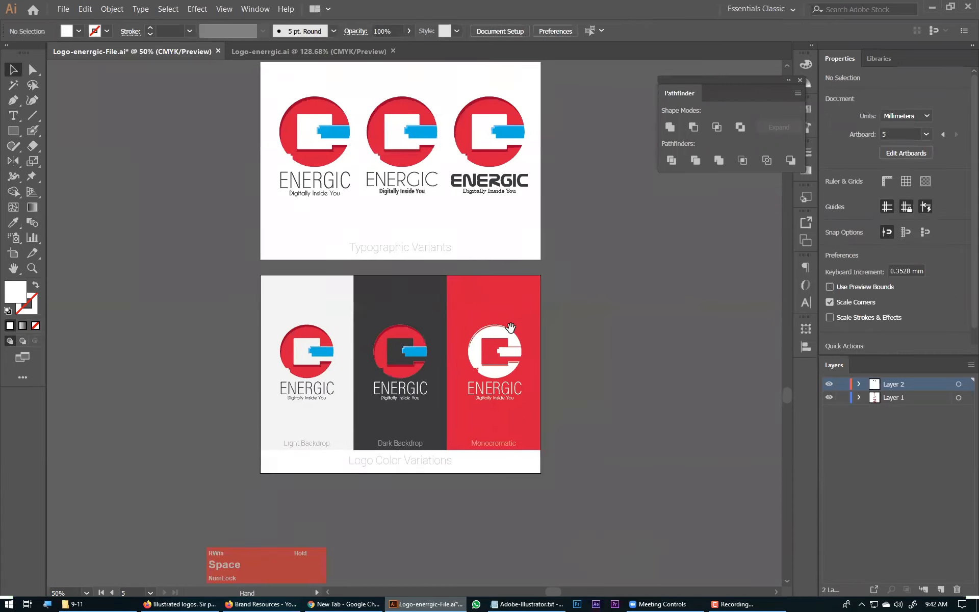
key(ctrl)
key(ctrl+s)
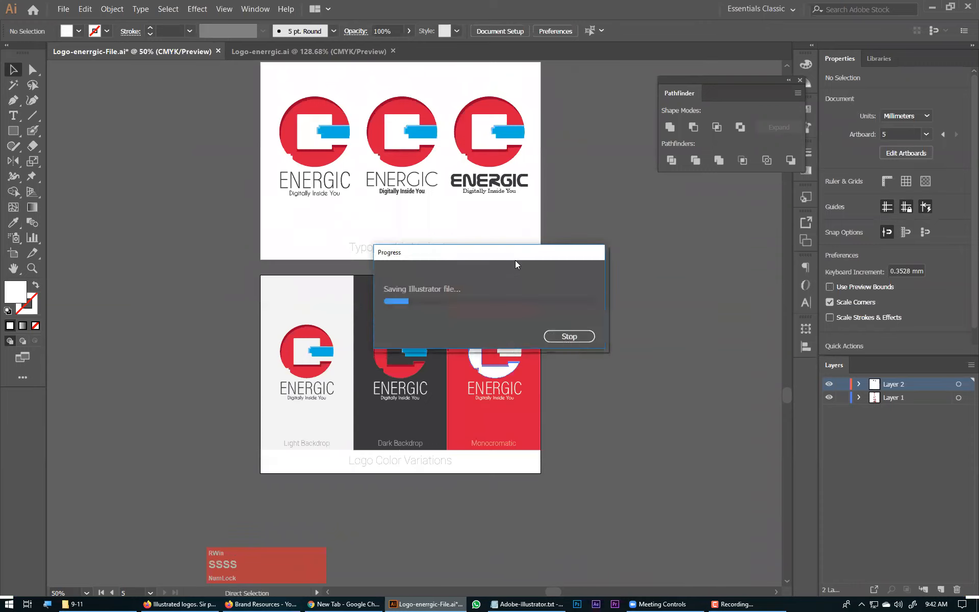
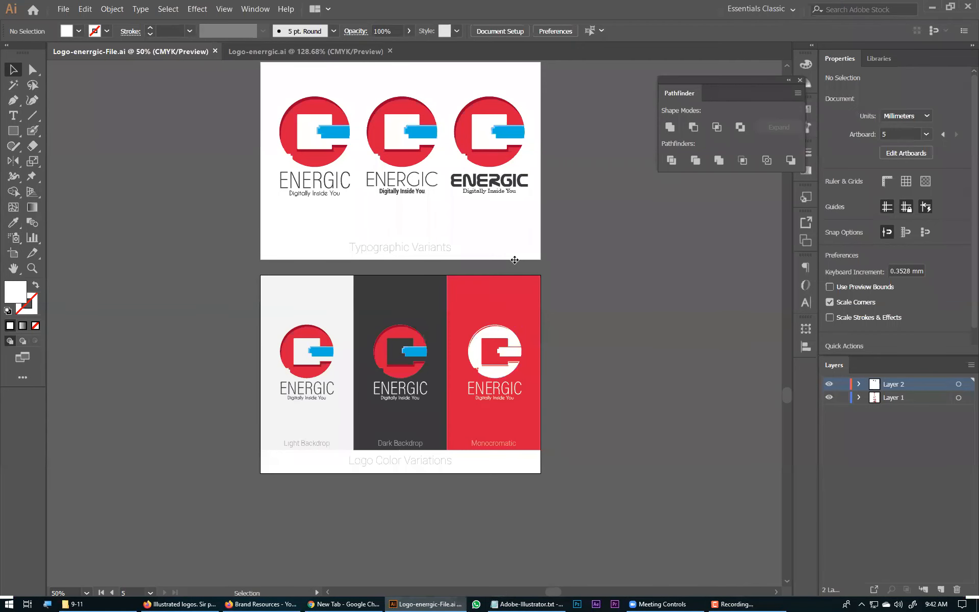
Look over the existing artboards, then select the Logo Color Variations artboard with the Artboard tool
key(space)
scroll(443, 274, up, 6)
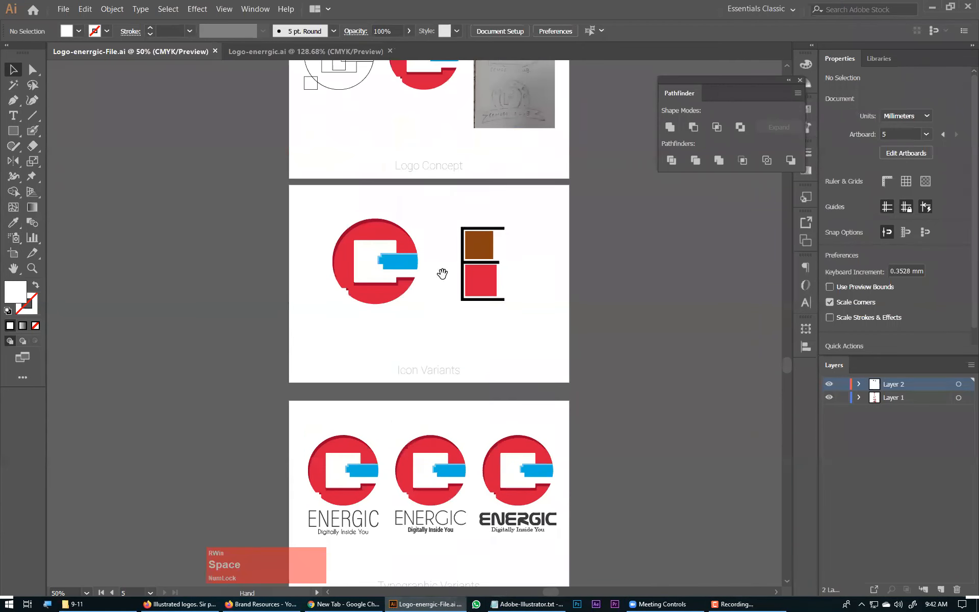
scroll(442, 274, up, 8)
drag(440, 354, 462, 106)
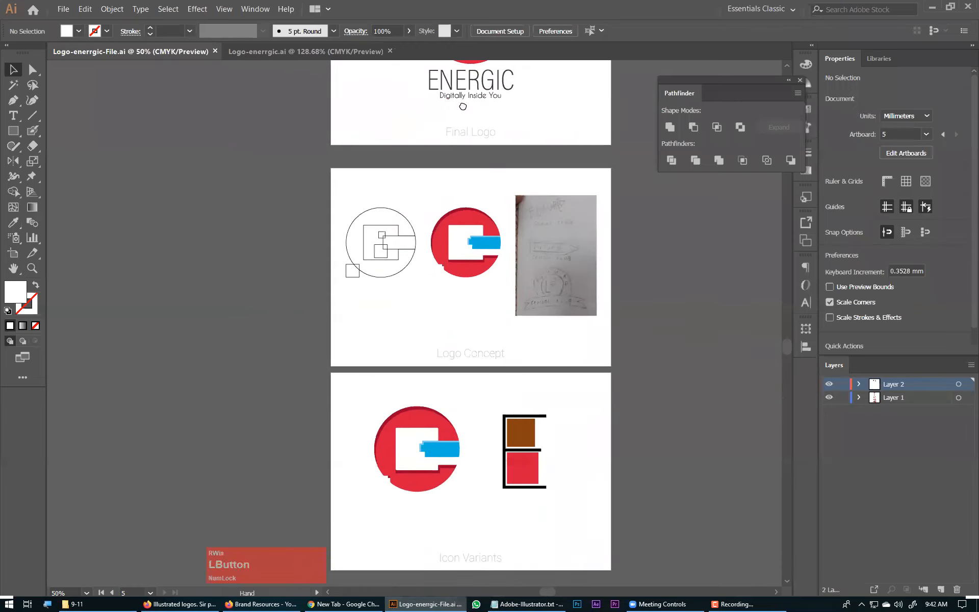
scroll(429, 234, down, 12)
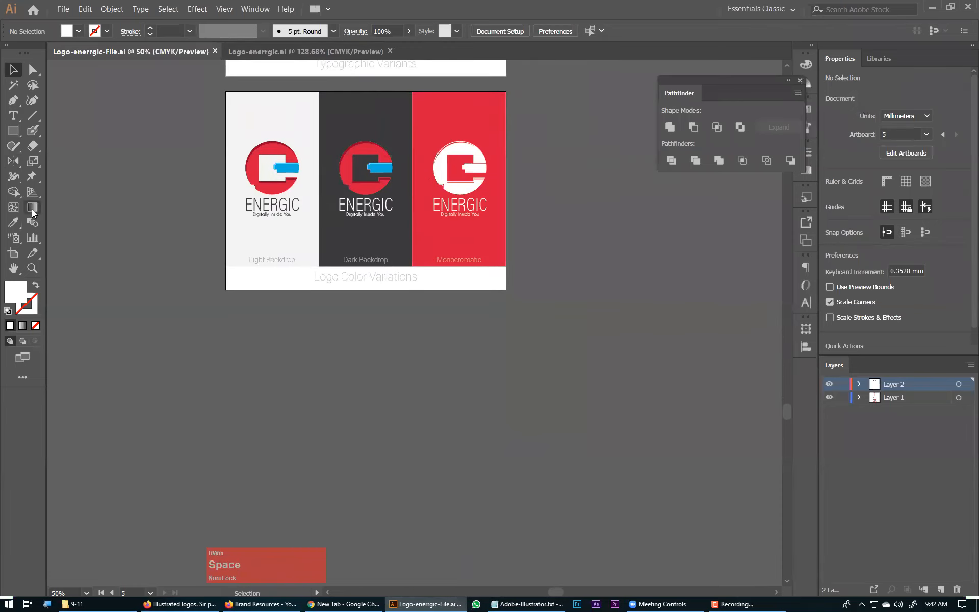
click(13, 253)
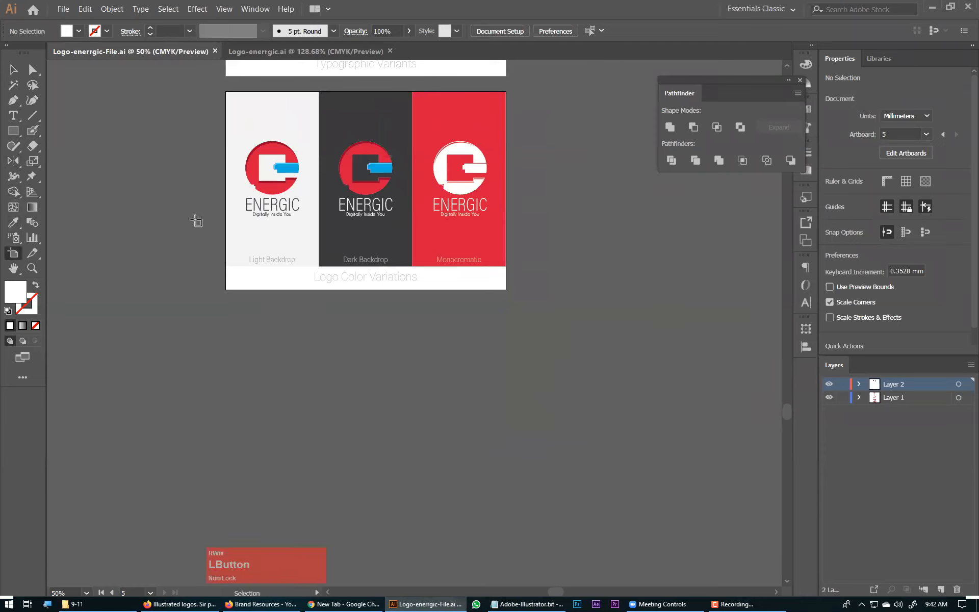
click(344, 99)
drag(344, 99, 352, 284)
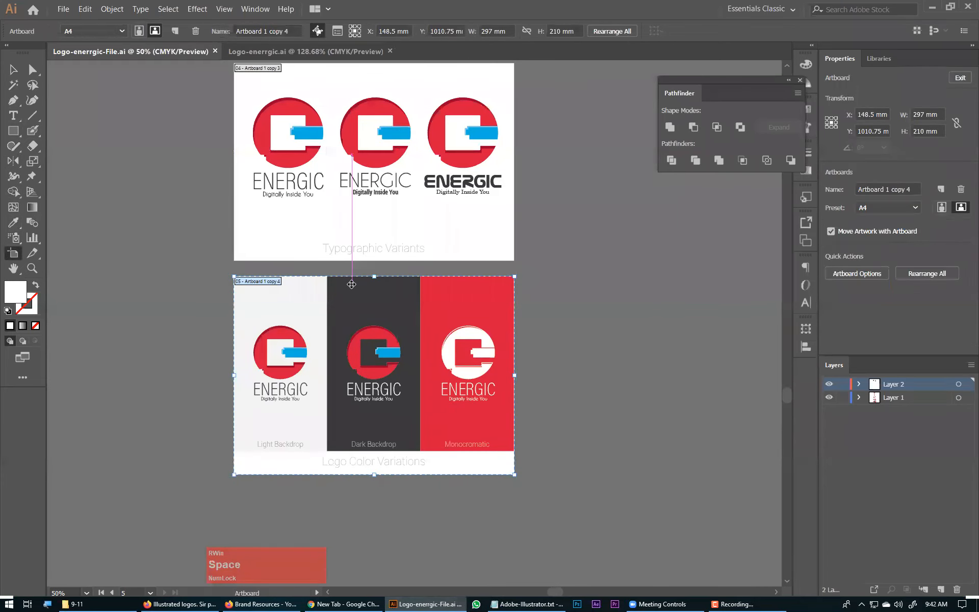
Switch to the Notepad class notes and add the heading "Logo Guidelines" with the item "- Logo Color Values" beneath it
click(530, 604)
text(Logo Guid)
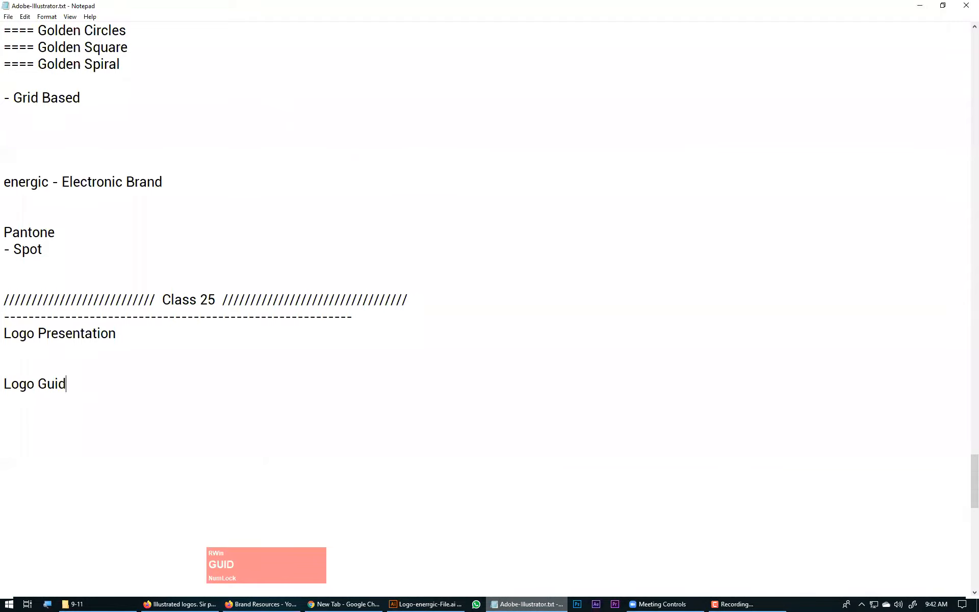
text(elines)
key(Return)
text(- Logo Col)
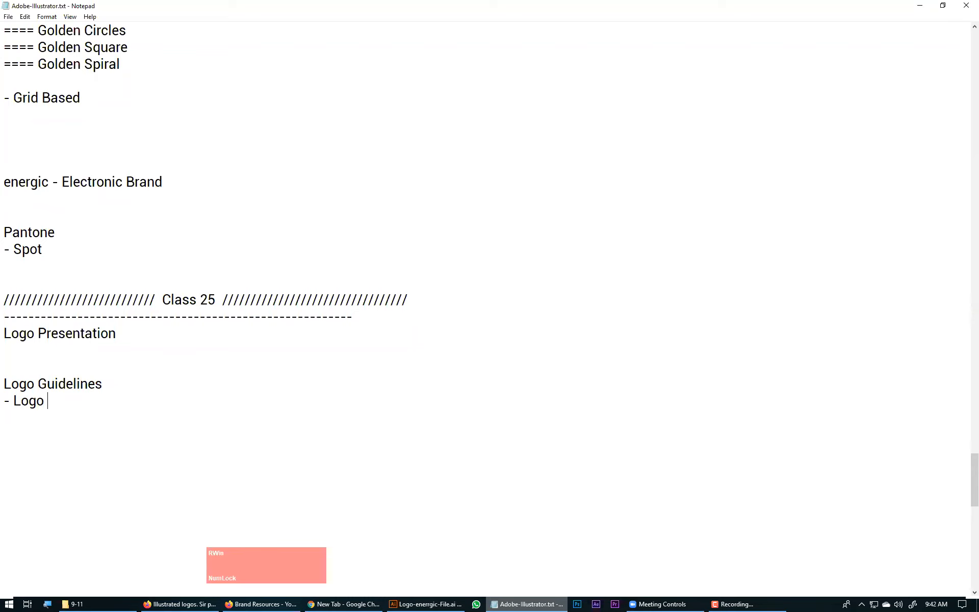
text(or Values)
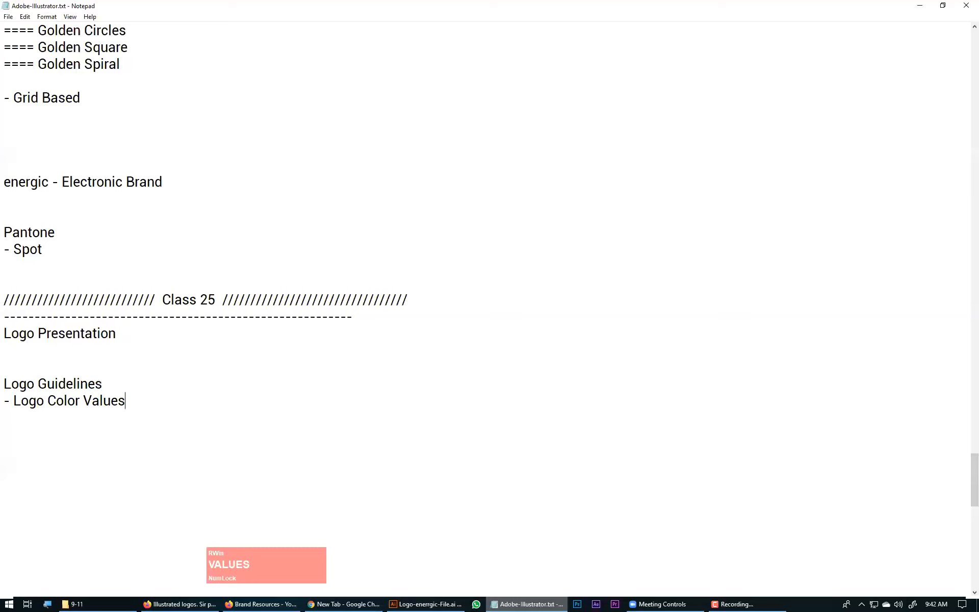
Add the item "- Typography Name" to the Logo Guidelines list
scroll(114, 356, down, 3)
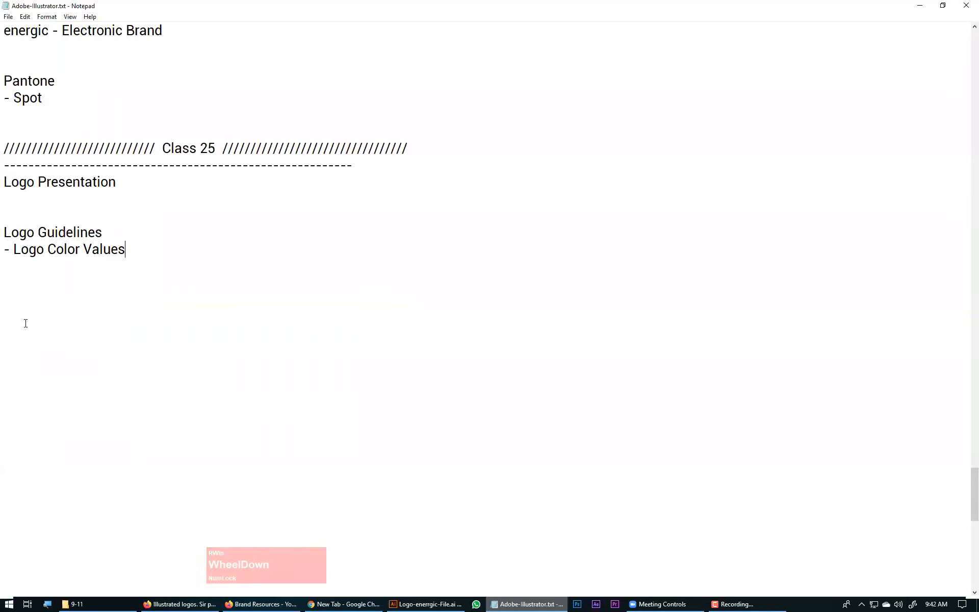
key(Return)
text(-)
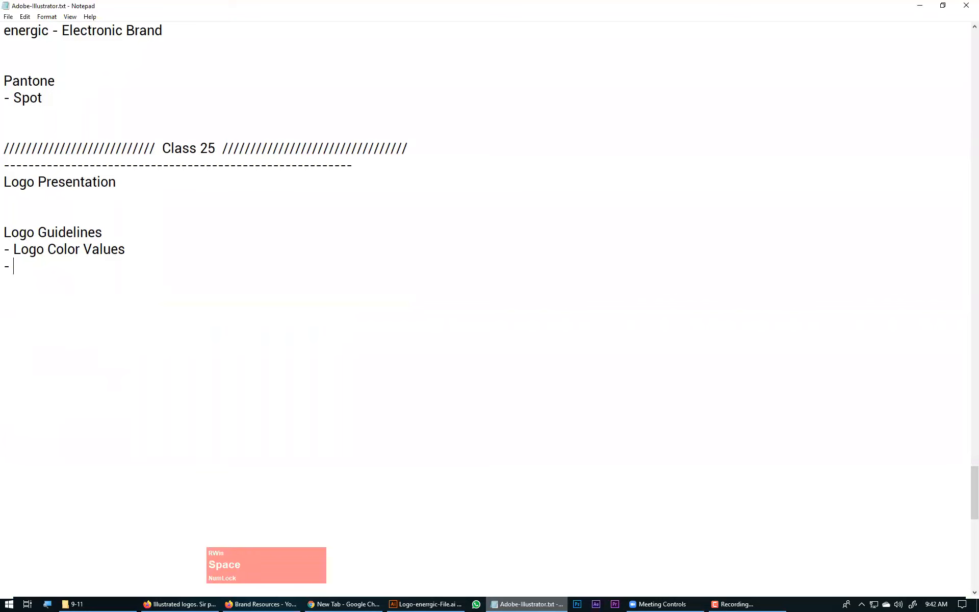
text( Typograph)
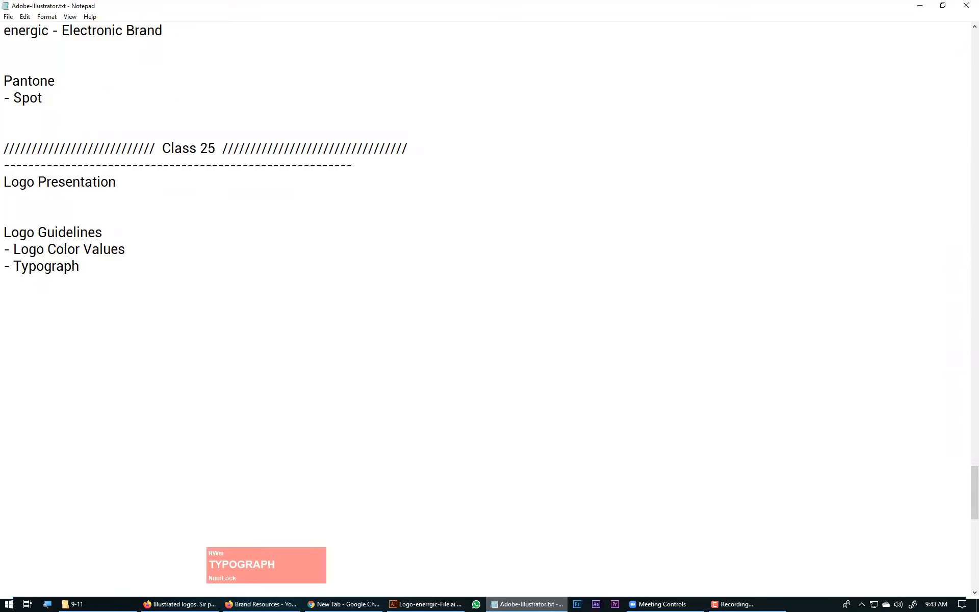
text(y Name)
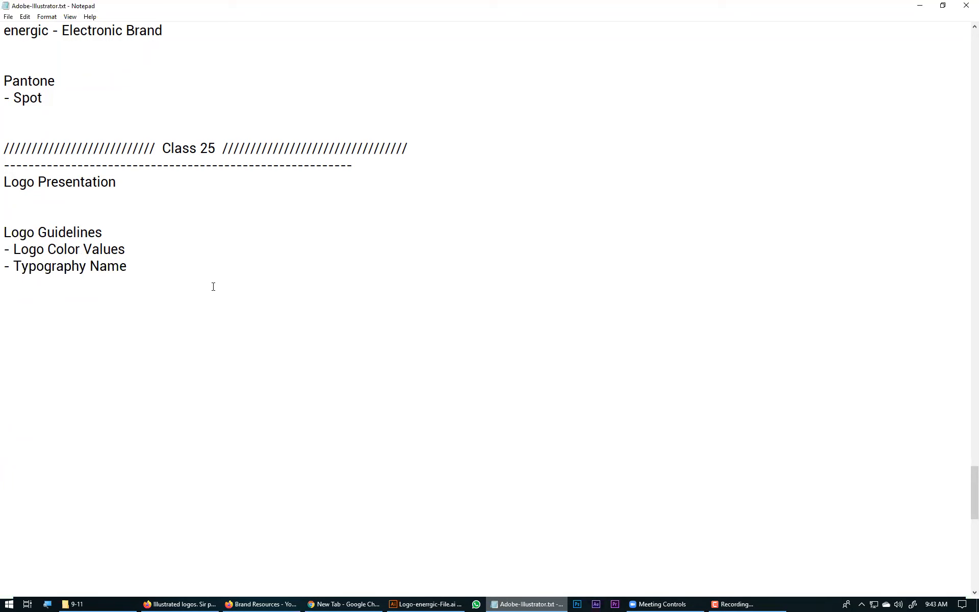
Return to Illustrator and duplicate the Final Logo artboard with its artwork below the Logo Color Variations artboard
click(427, 600)
key(KP_Multiply)
scroll(380, 167, down, 4)
key(space)
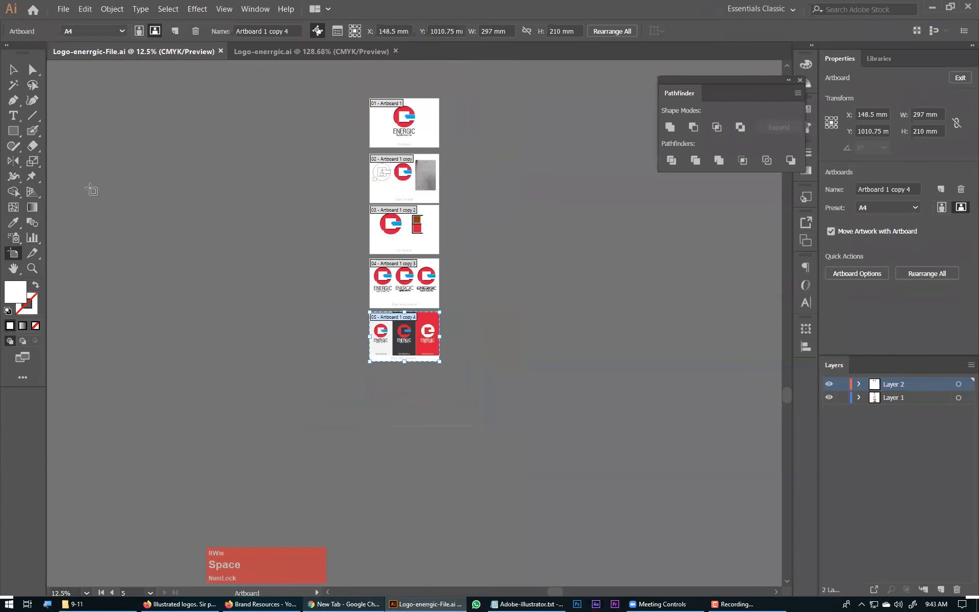
drag(431, 118, 441, 386)
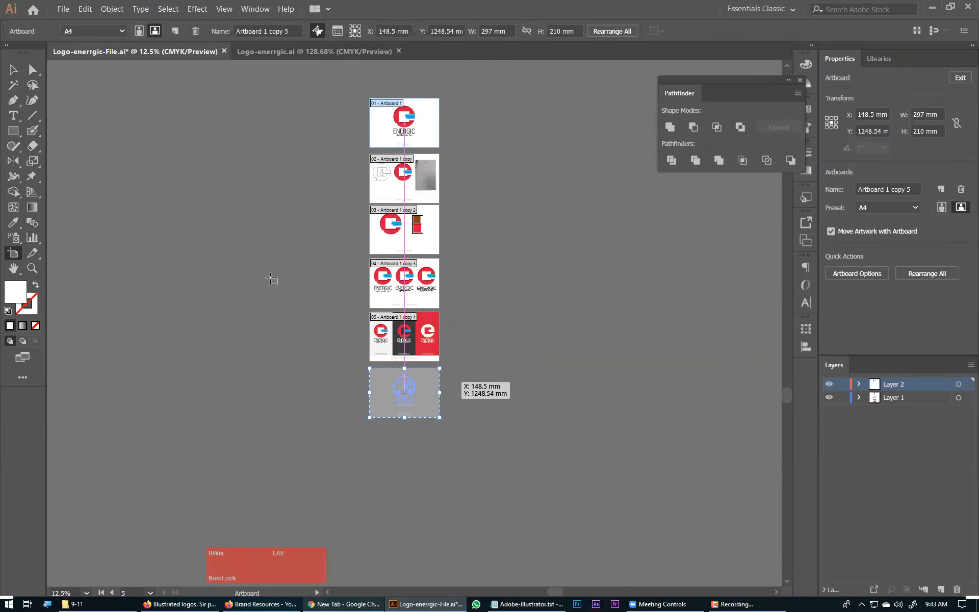
click(14, 70)
Move the logo group to the left side of the new artboard, centred at about X 60 mm
key(space)
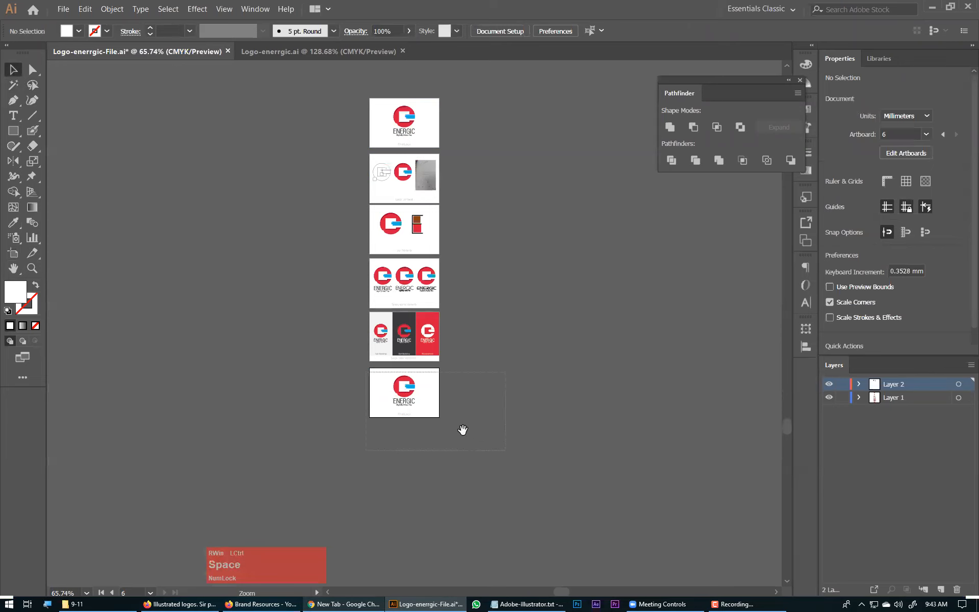
scroll(462, 429, up, 5)
drag(442, 339, 326, 313)
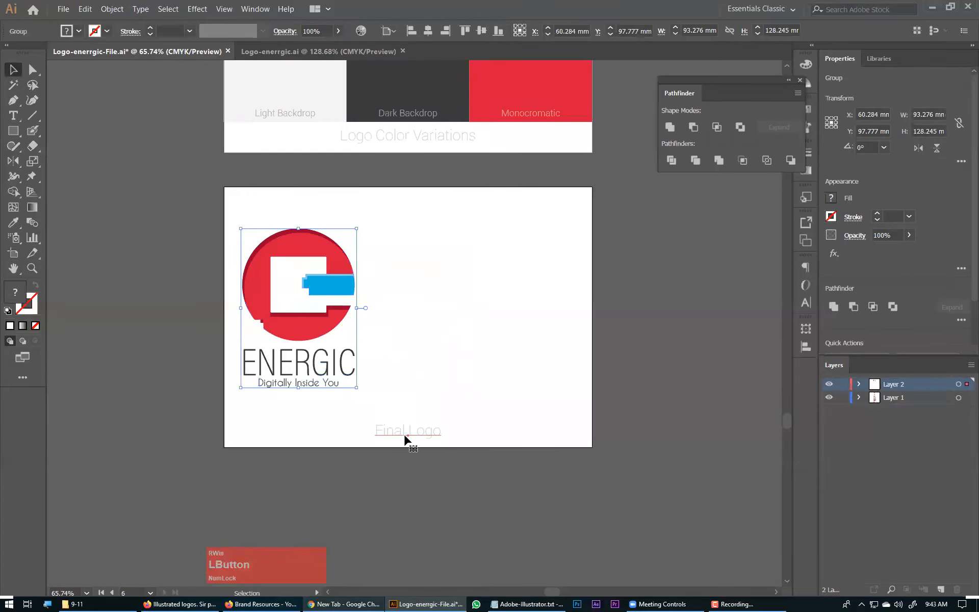
Replace the new artboard's "Final Logo" caption with "Logo Guidelines"
triple_click(440, 430)
text(L)
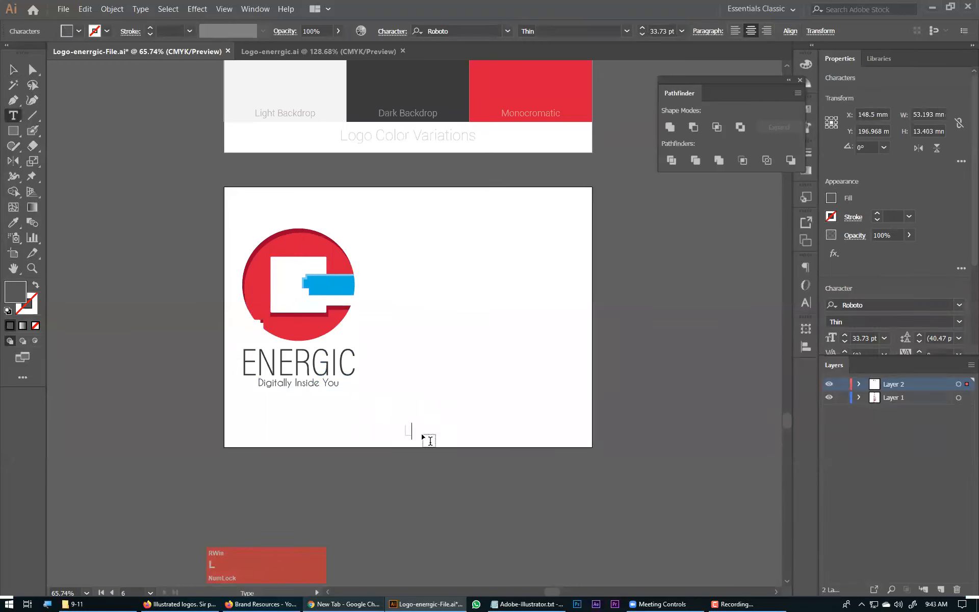
text(ogo Guidelines)
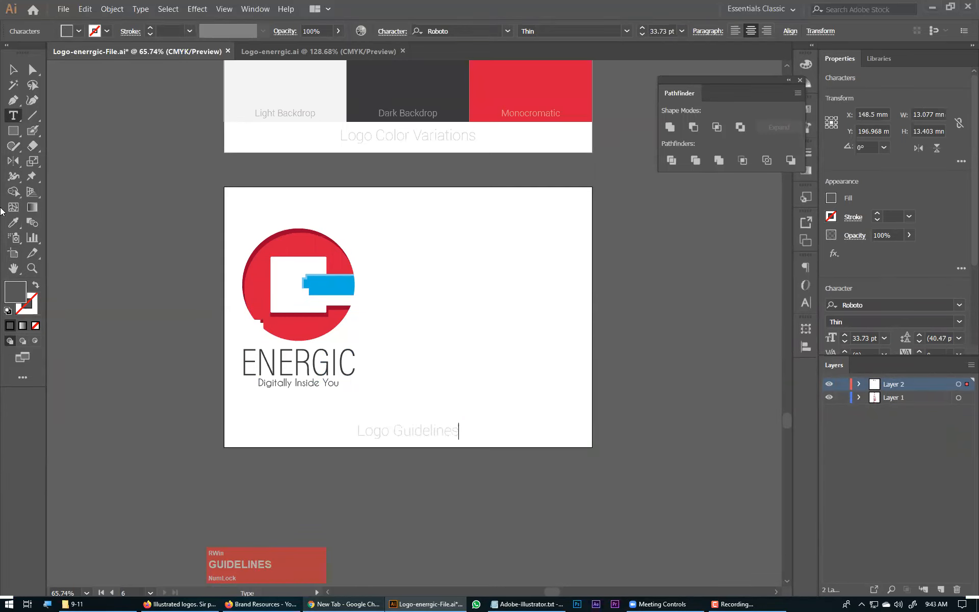
Scale the logo group on the Logo Guidelines artboard down to about 80 mm wide and 110 mm high
click(14, 70)
click(327, 332)
drag(356, 308, 310, 324)
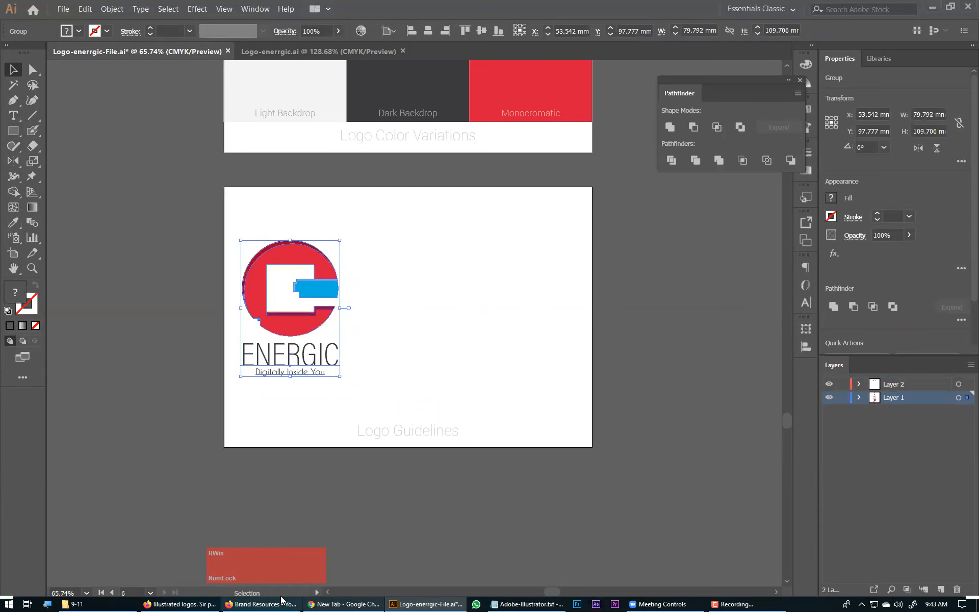
Switch to Firefox, examine how YouTube's Brand Resources page lists hex, RGB and CMYK color values, and return to Illustrator
click(261, 604)
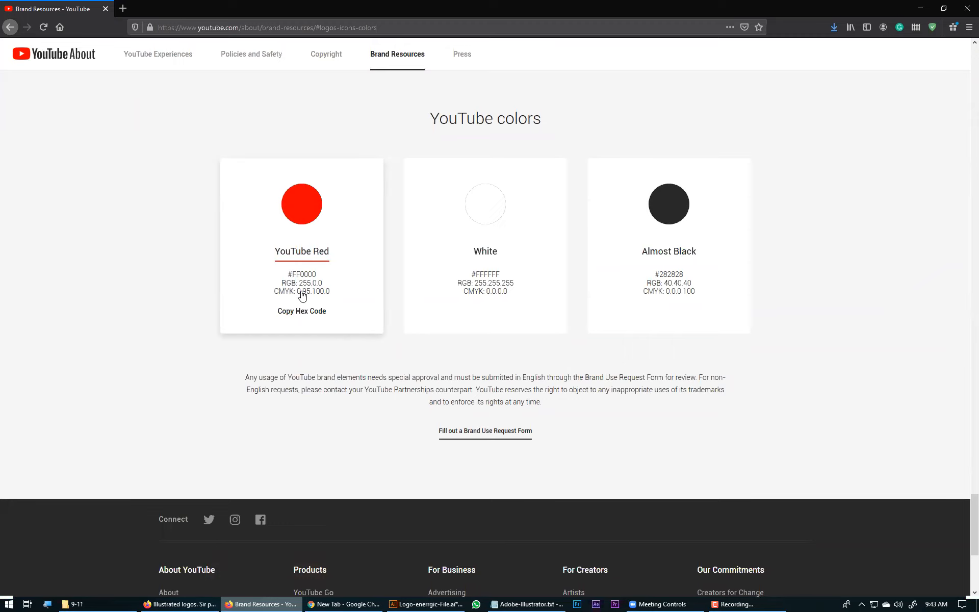
click(287, 315)
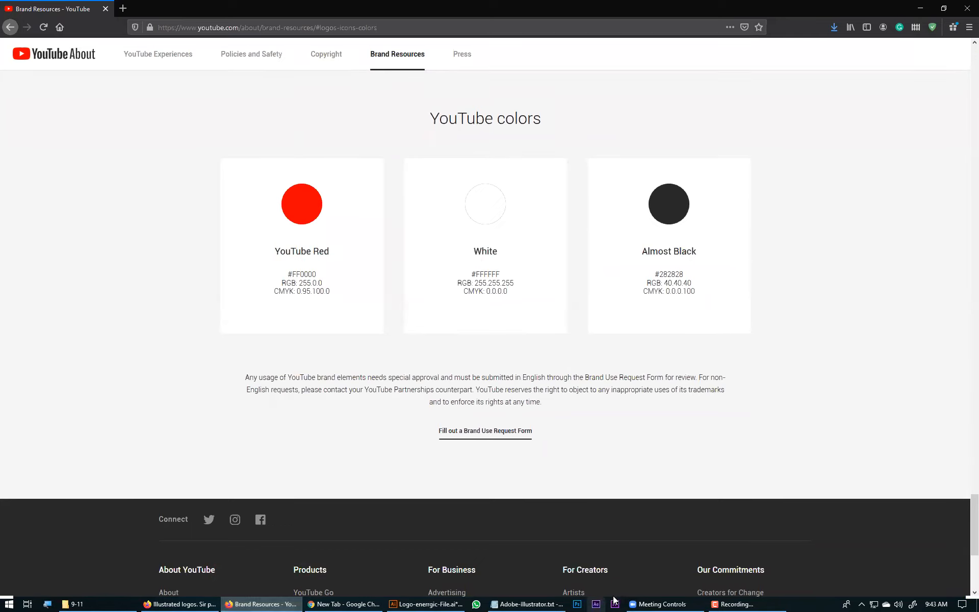
click(465, 601)
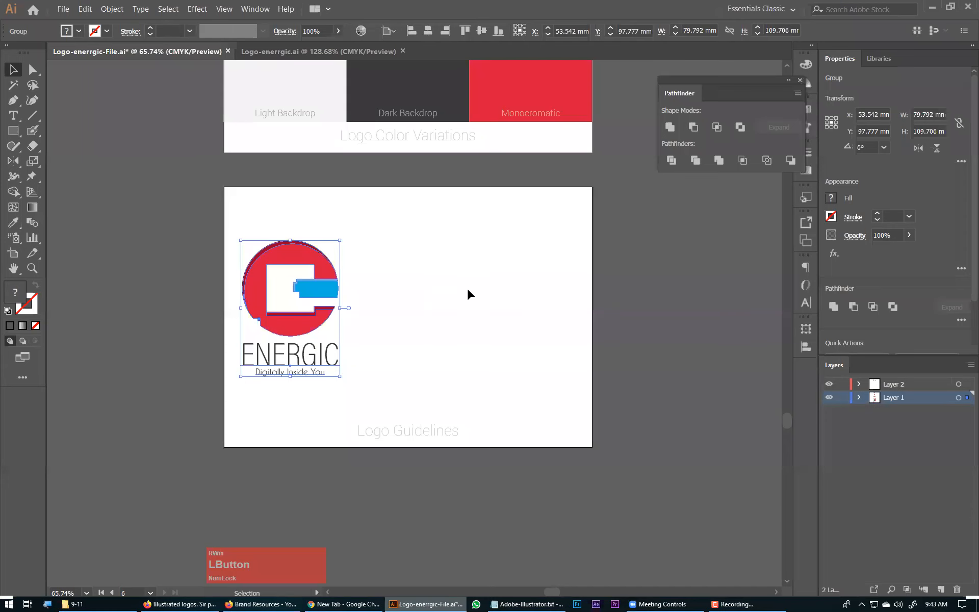
Resize the logo to about 78 by 107 mm, centre it near X 58.5, Y 96 mm, and deselect it
click(294, 326)
drag(295, 326, 345, 306)
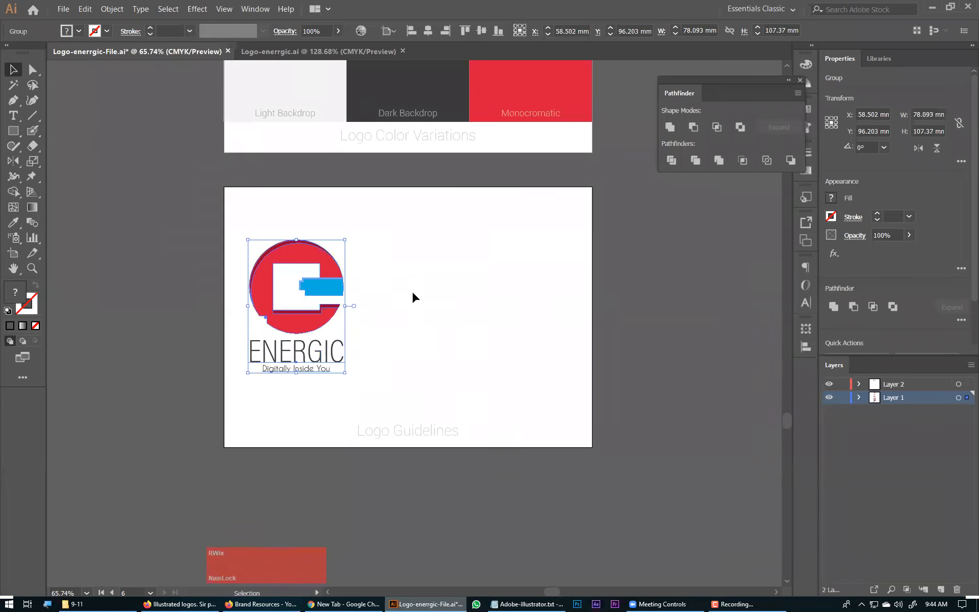
click(414, 298)
key(space)
drag(521, 196, 443, 264)
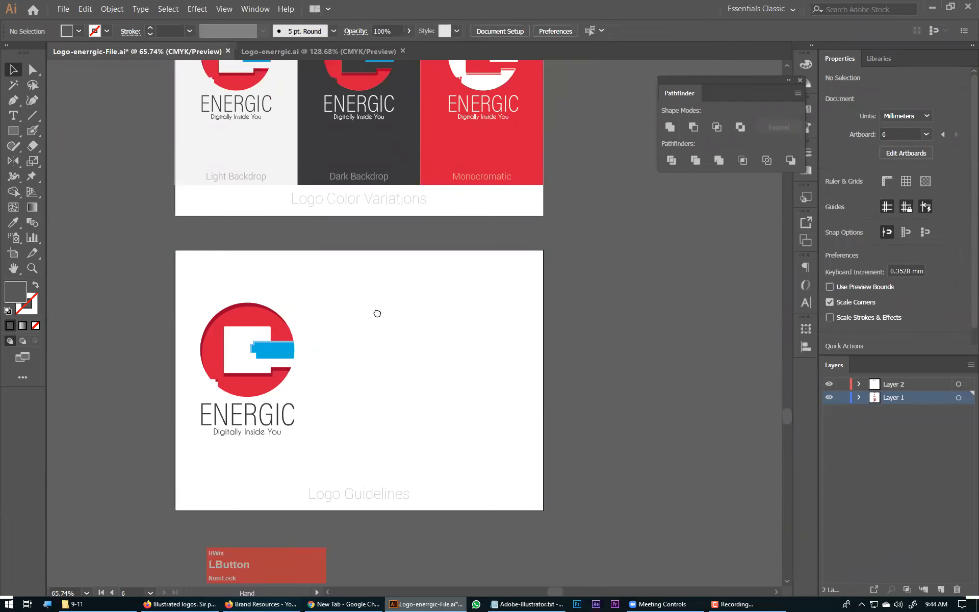
drag(376, 313, 390, 315)
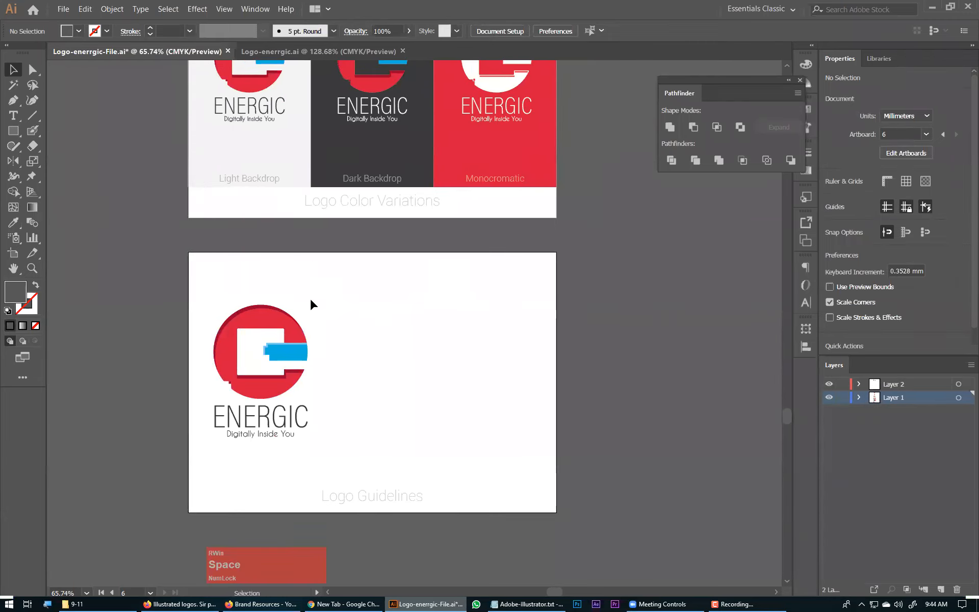
Examine the logo's fill colors up close, including the blue shape's light edge and the circle's dark red rim
click(285, 347)
click(260, 281)
click(13, 134)
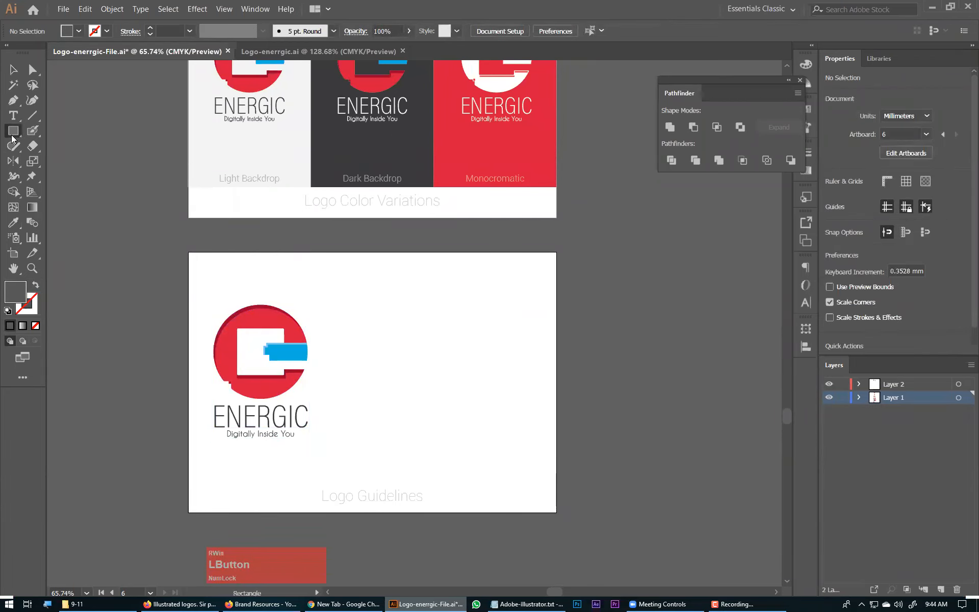
drag(258, 323, 501, 376)
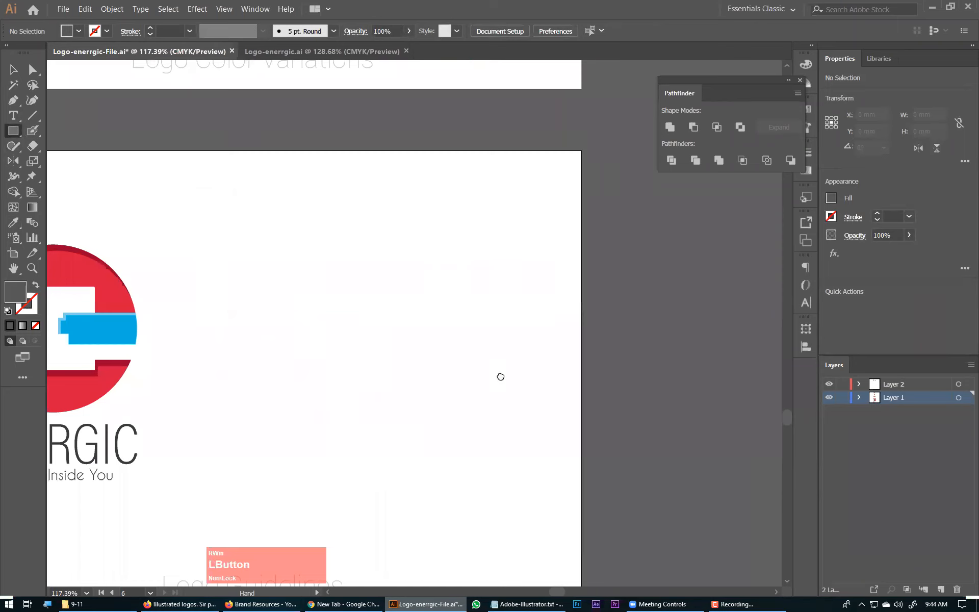
drag(118, 291, 242, 320)
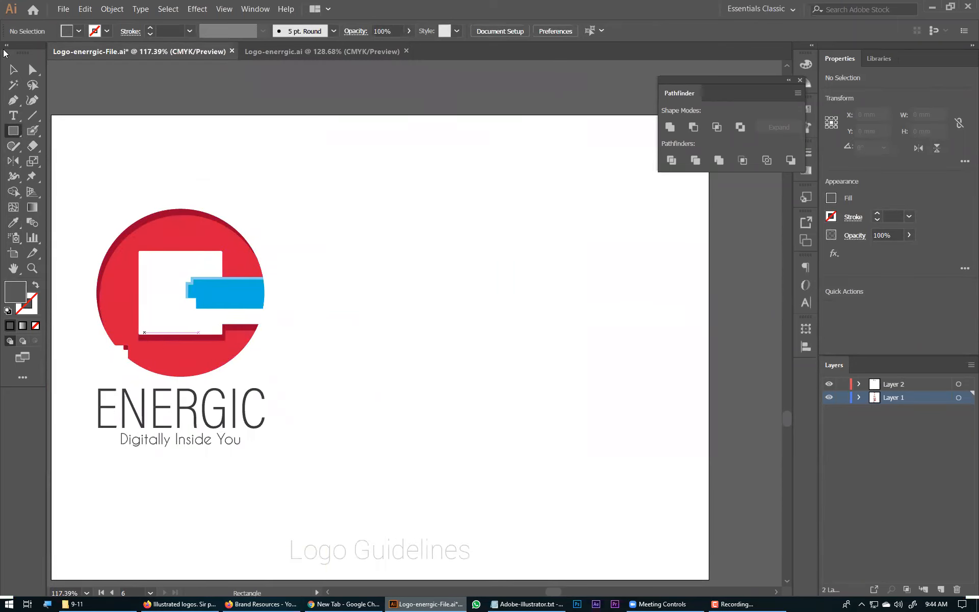
click(79, 32)
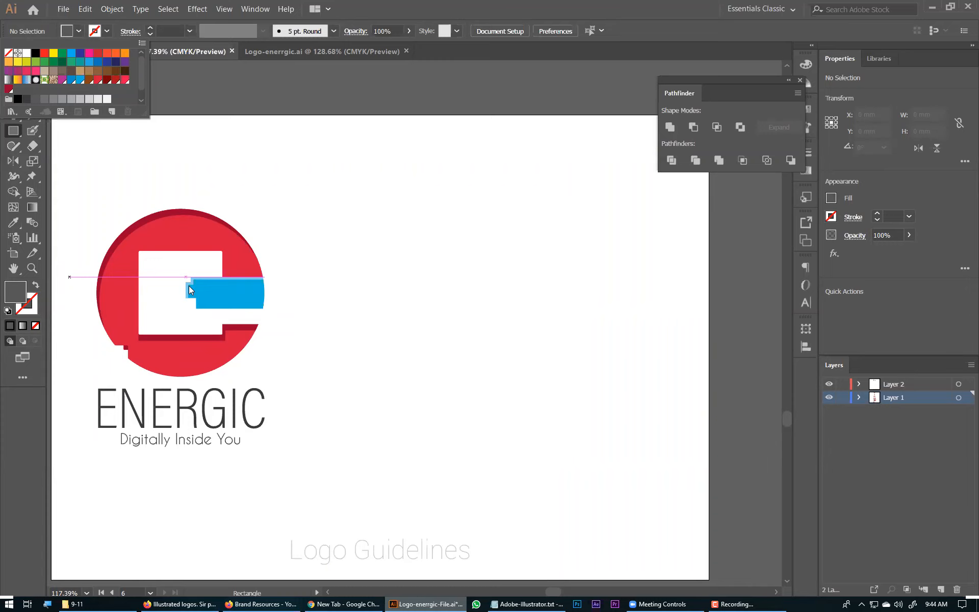
drag(180, 261, 227, 312)
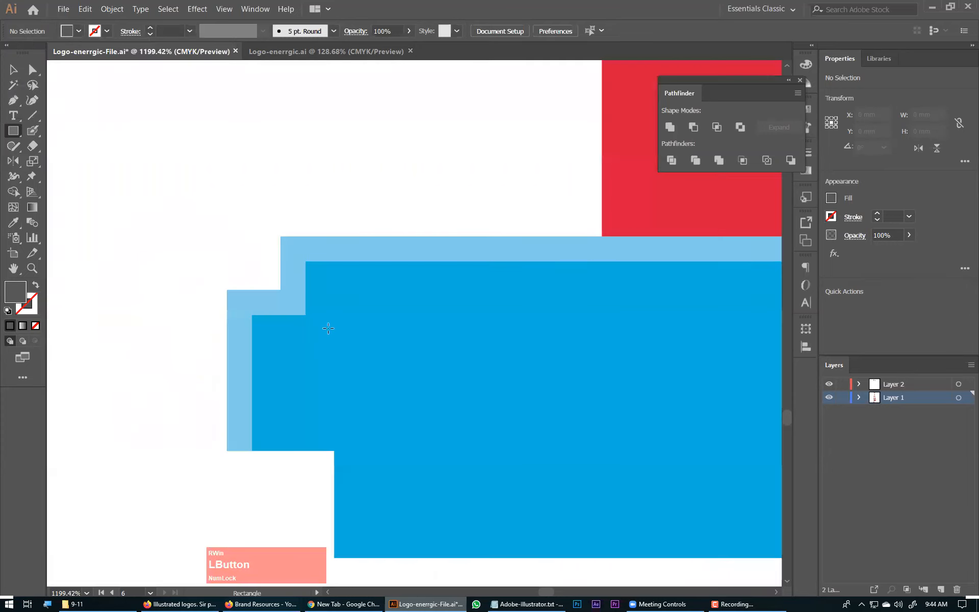
drag(564, 251, 383, 257)
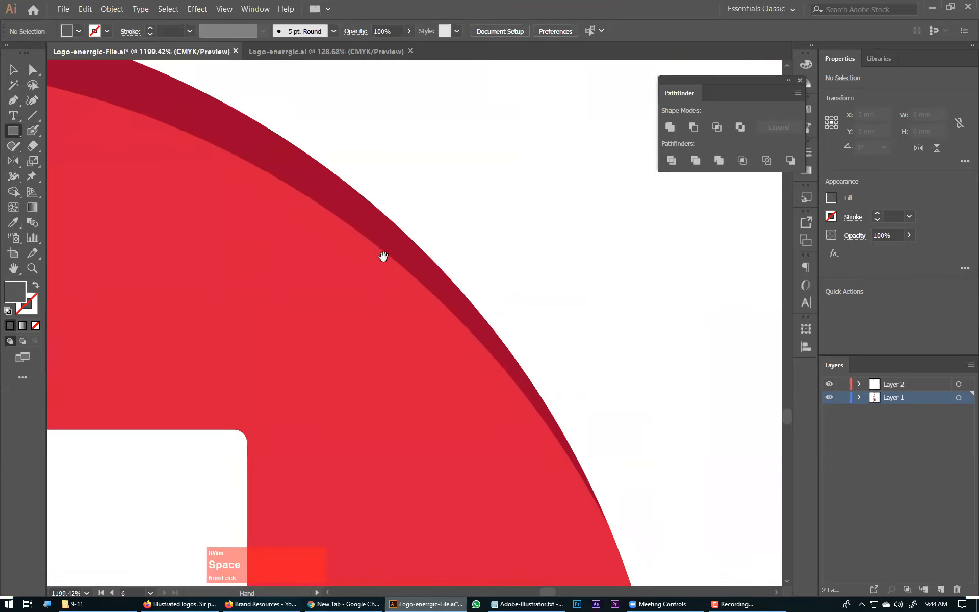
drag(333, 294, 308, 329)
key(ctrl+0)
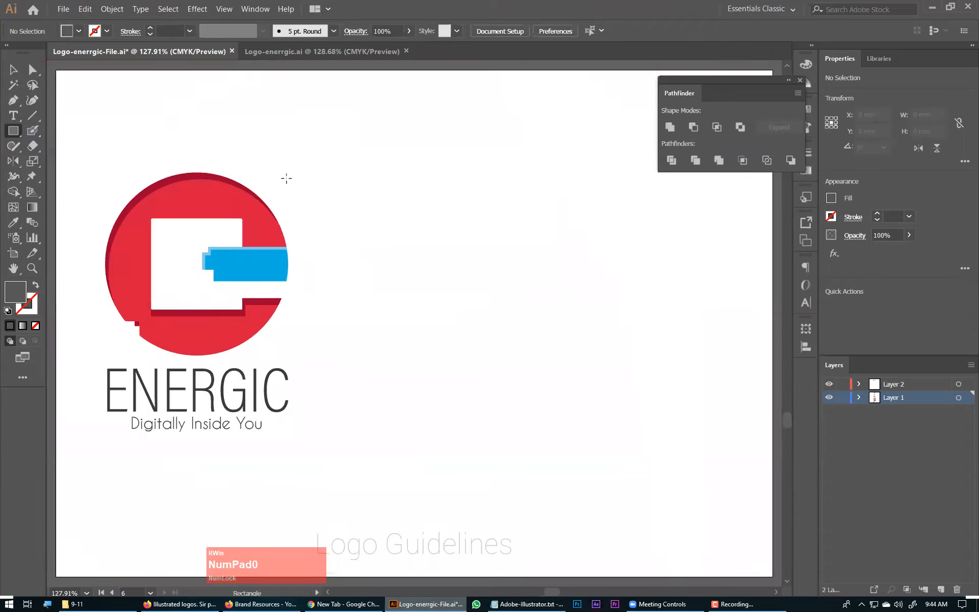
Draw a gray square about 43.5 mm wide beside the logo and duplicate it into an evenly spaced row of four
key(ctrl+plus)
key(ctrl+plus)
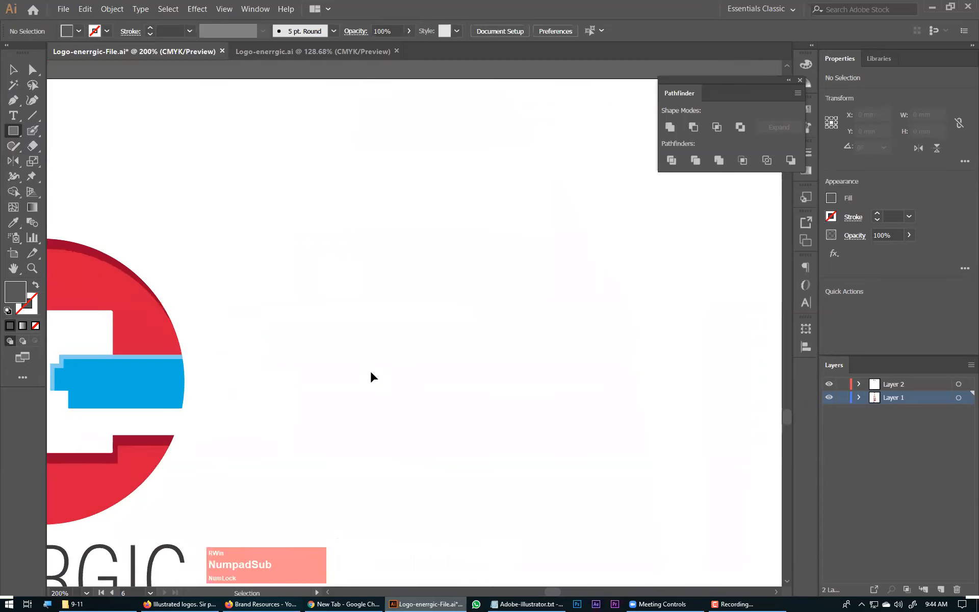
key(ctrl+minus)
drag(367, 372, 332, 357)
drag(290, 215, 436, 286)
key(v)
key(ctrl+d)
key(ctrl+d)
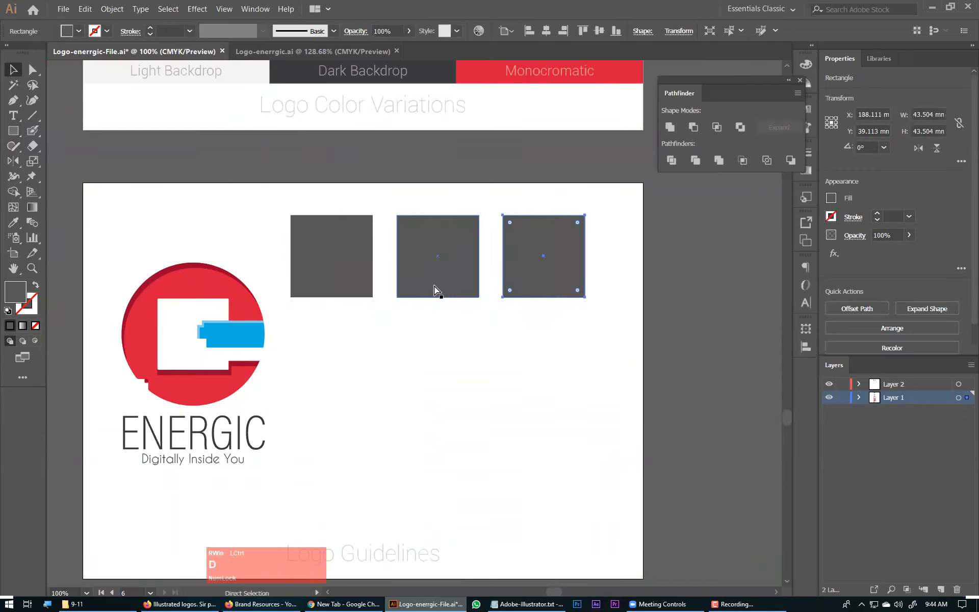
Scale the row of four squares to about 172 by 35 mm overall and duplicate the row directly beneath it
drag(696, 247, 311, 306)
drag(694, 259, 616, 266)
drag(476, 274, 478, 290)
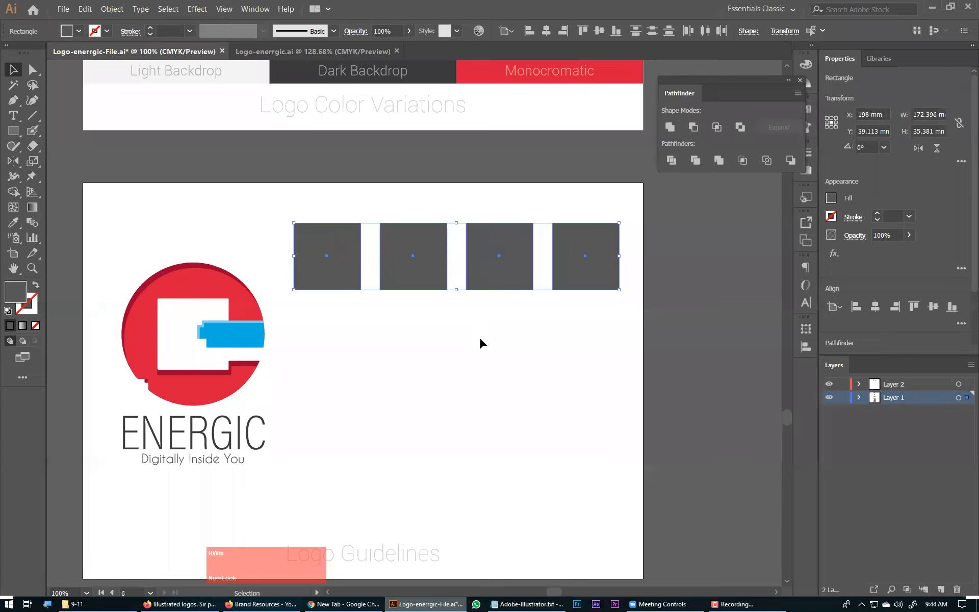
alt+click(423, 246)
drag(423, 248, 418, 313)
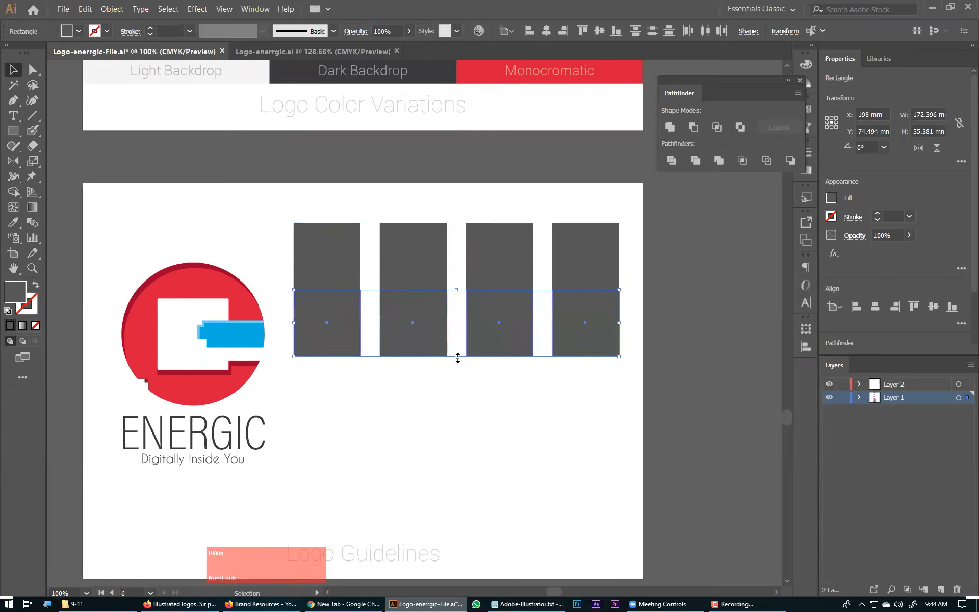
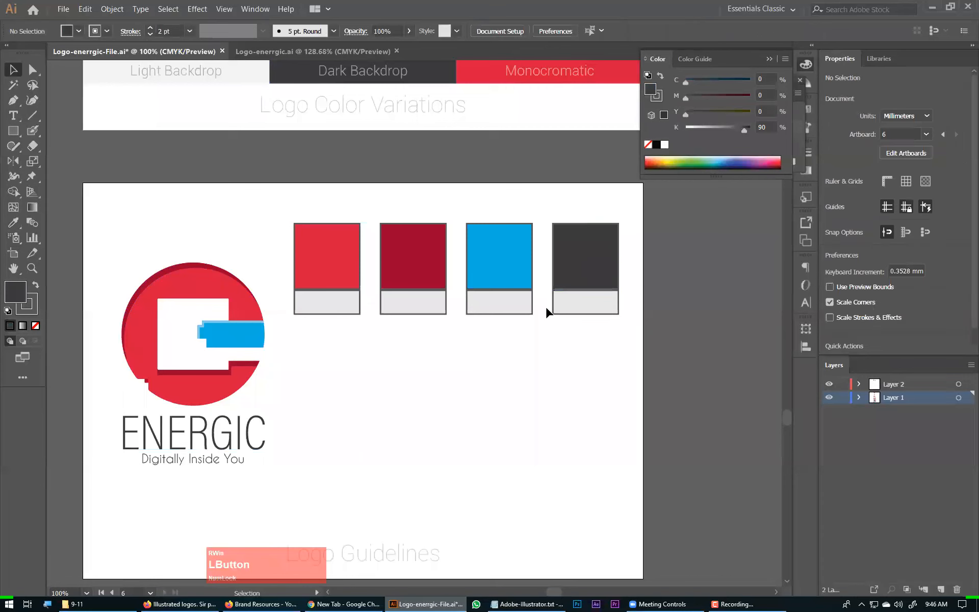
Change the stroke of the four upper color squares to white and deselect them
drag(643, 223, 357, 268)
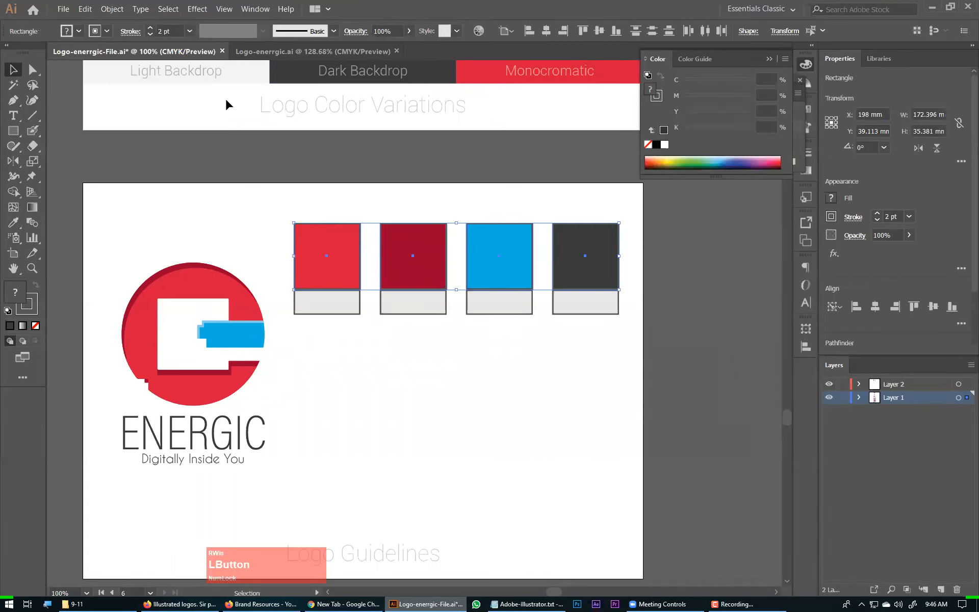
click(107, 31)
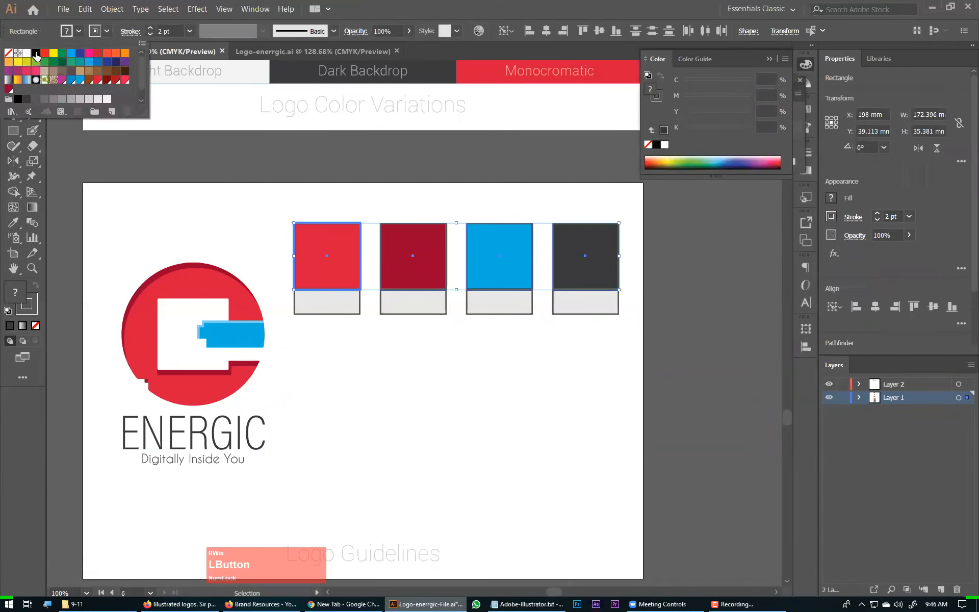
click(27, 56)
key(Escape)
click(648, 335)
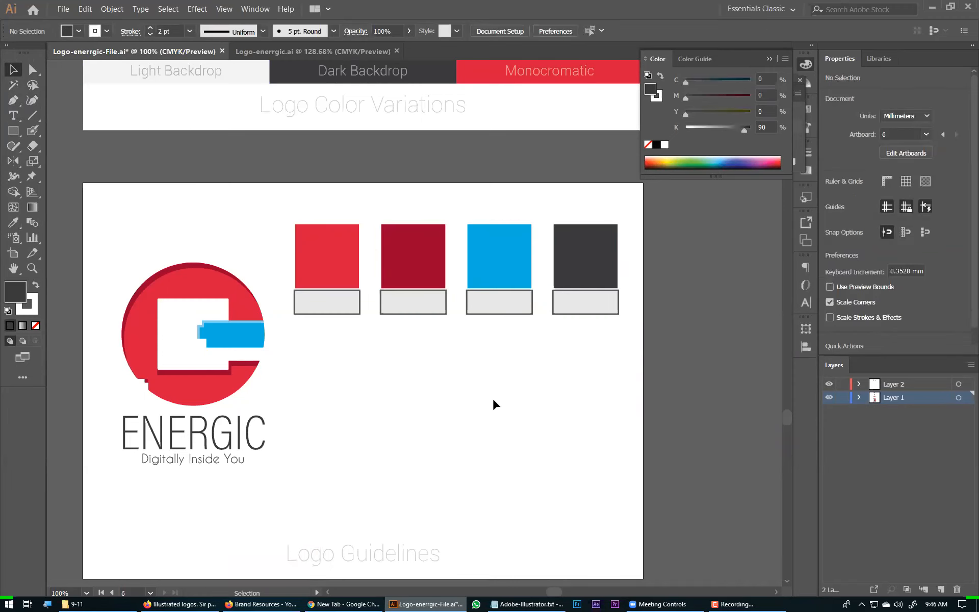
click(338, 270)
drag(313, 191, 592, 239)
click(106, 32)
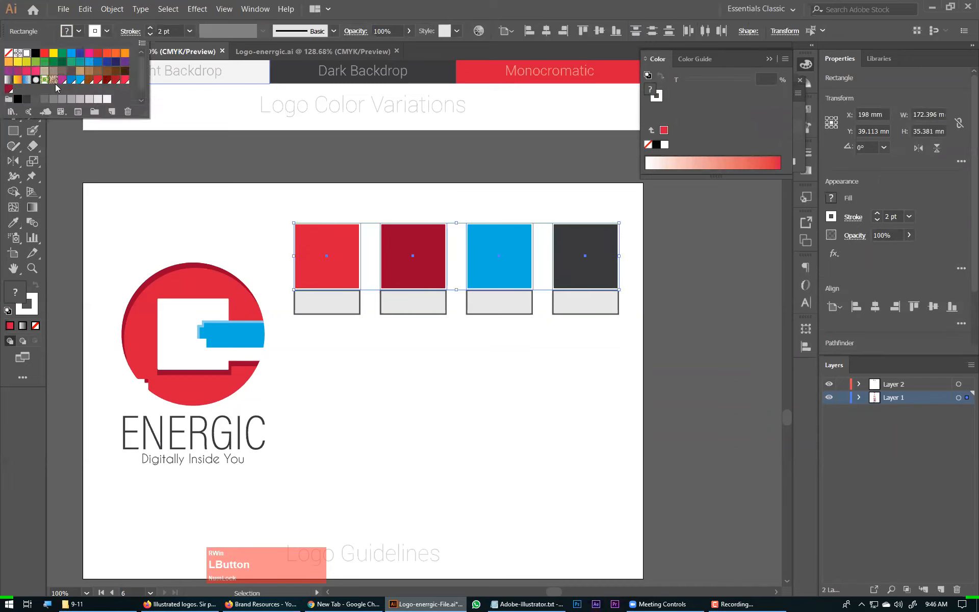
click(567, 421)
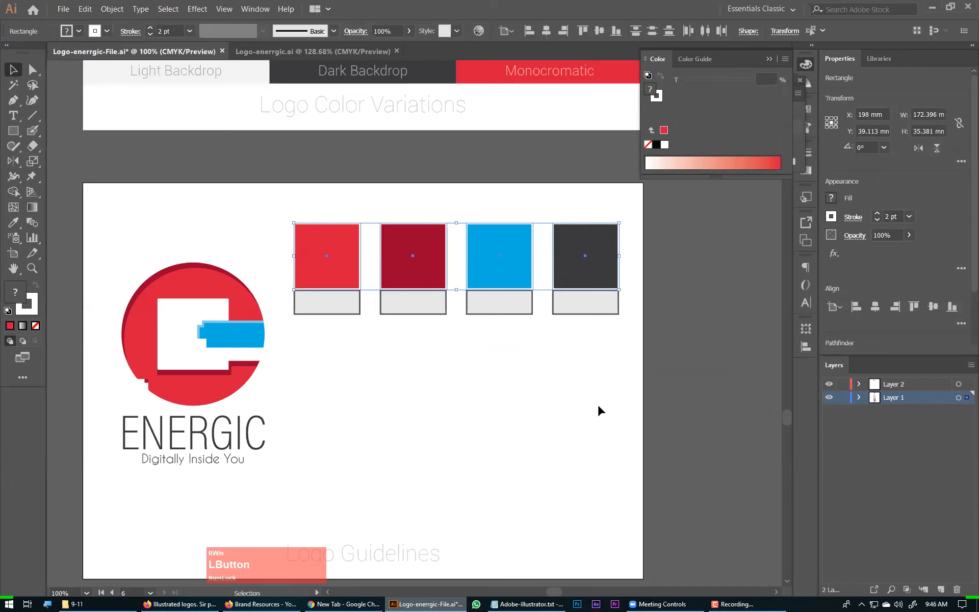
Give the four light gray boxes beneath the color squares a white stroke and deselect them
drag(616, 374, 316, 294)
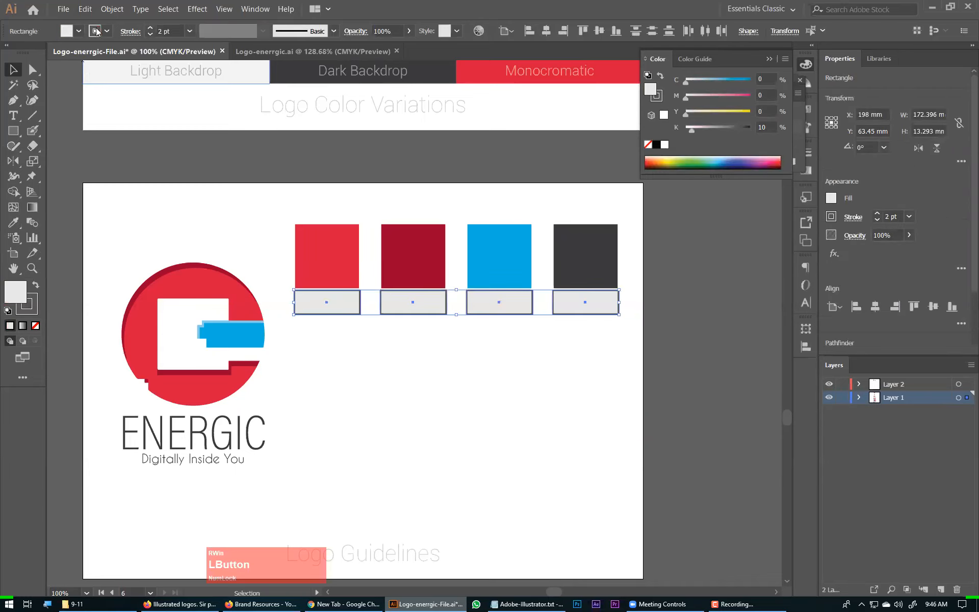
click(96, 32)
click(22, 53)
click(575, 400)
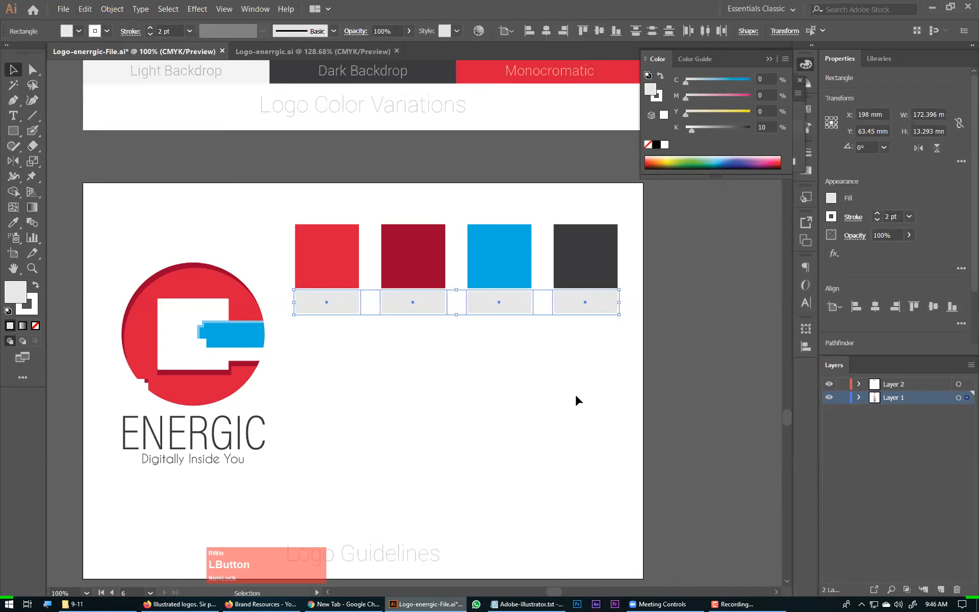
click(679, 470)
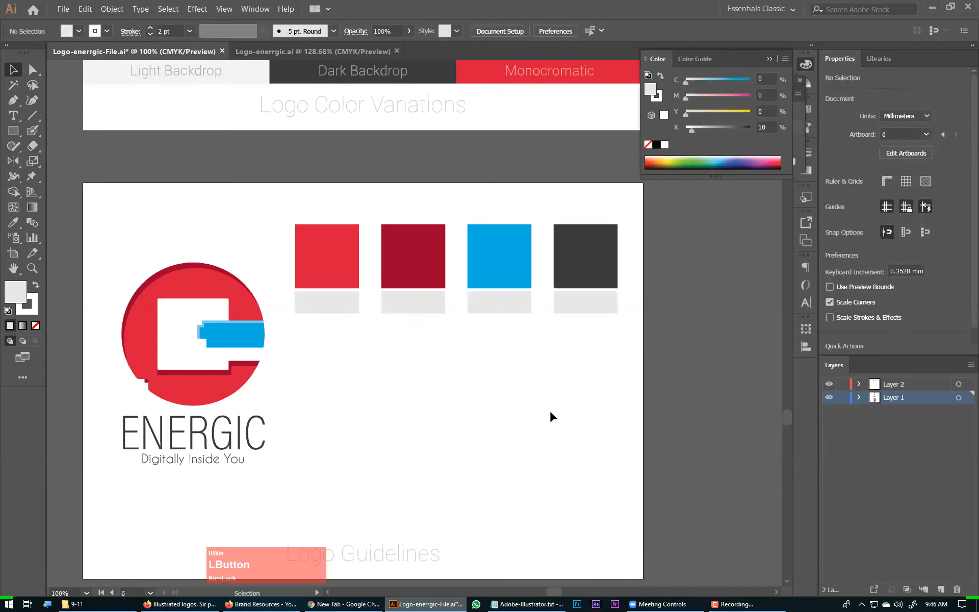
Group each of the four color squares with the light gray box beneath it
key(ctrl+space)
drag(353, 242, 684, 383)
drag(586, 344, 502, 408)
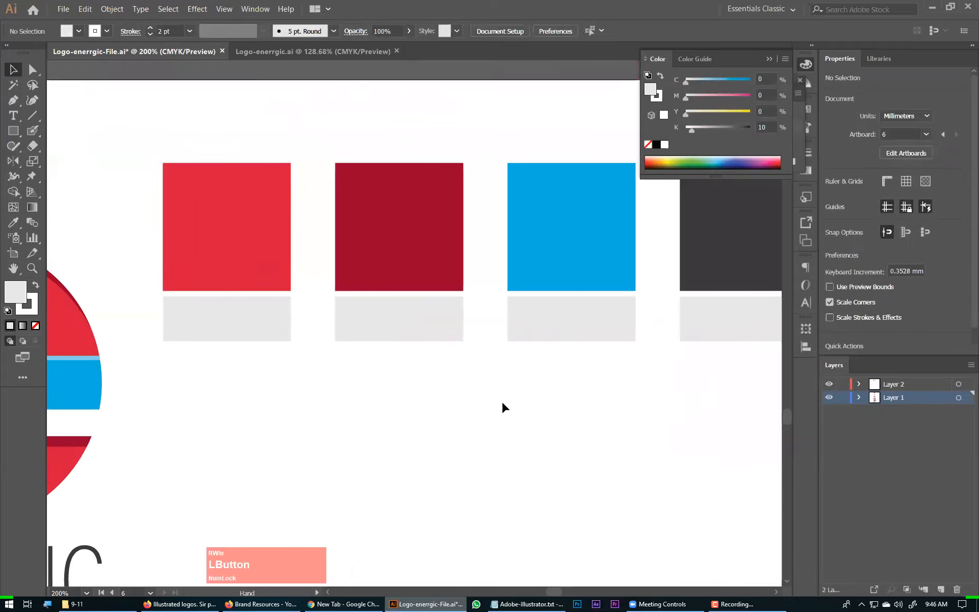
drag(691, 409, 224, 244)
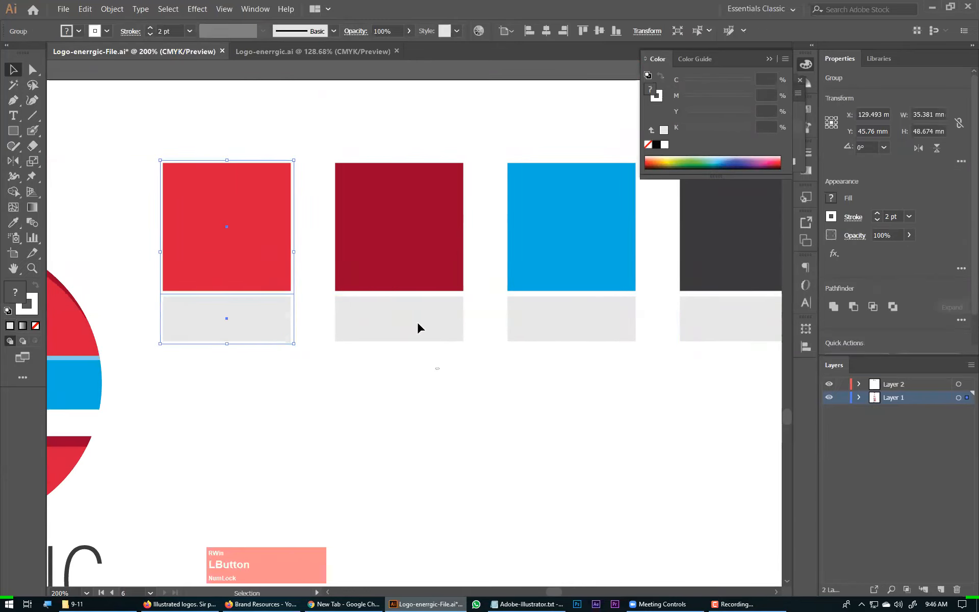
drag(417, 326, 417, 321)
click(547, 240)
key(ctrl+z)
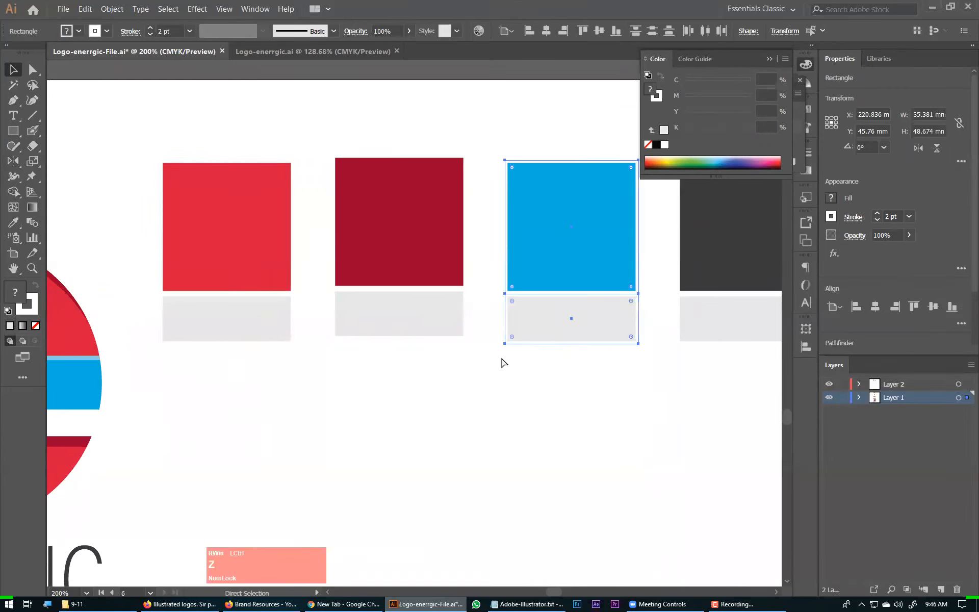
key(ctrl+z)
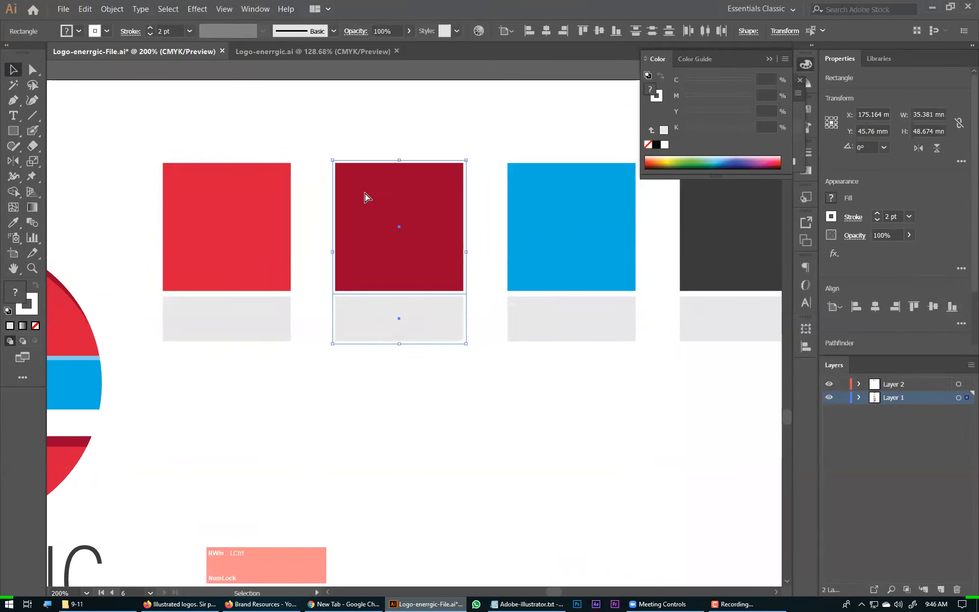
key(ctrl+g)
click(574, 301)
click(695, 225)
drag(620, 312, 587, 330)
Distribute the four swatch groups horizontally with 1 mm spacing, using the bright red group as the key object
drag(678, 413, 213, 277)
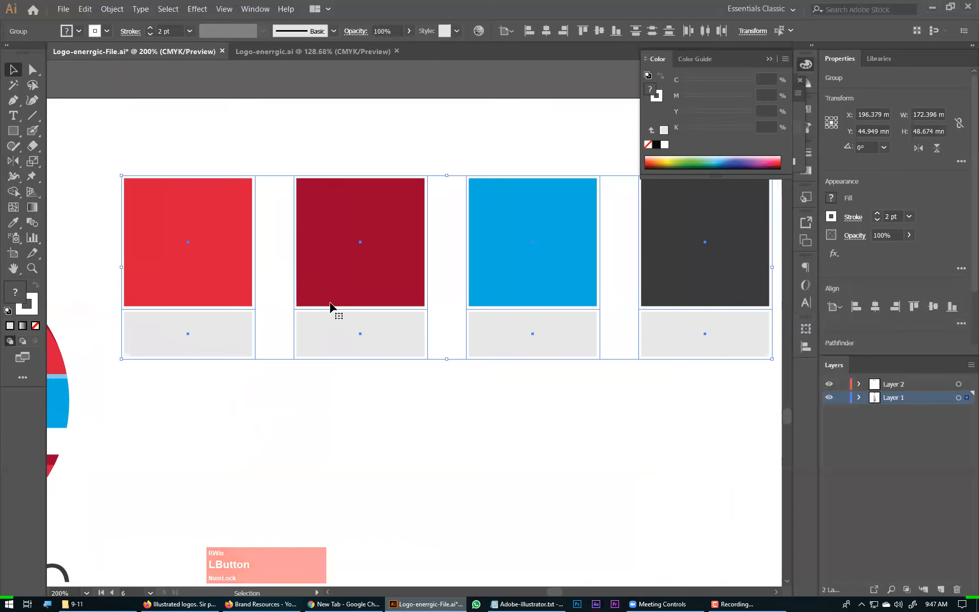
click(255, 9)
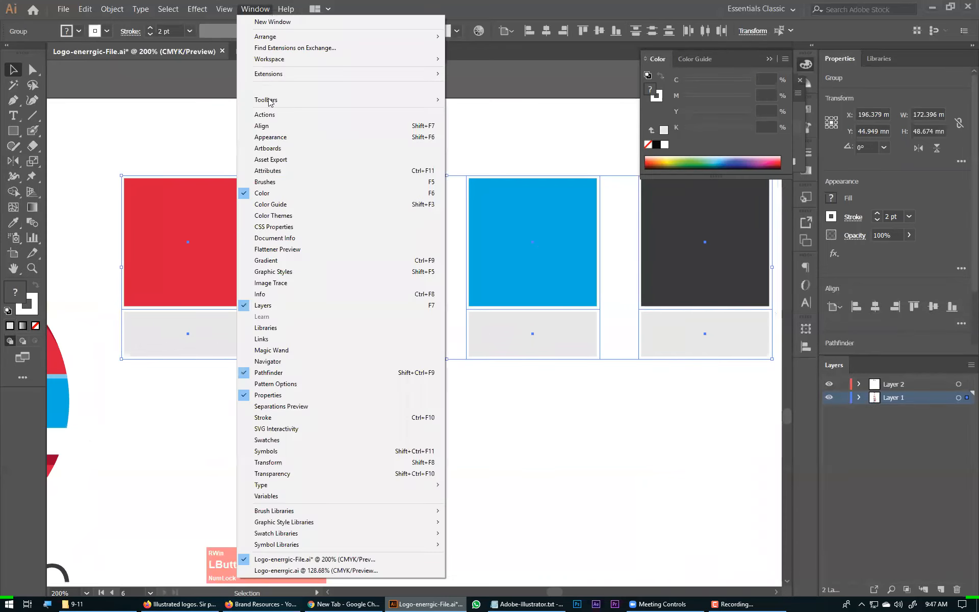
click(270, 125)
drag(705, 323, 349, 146)
click(209, 245)
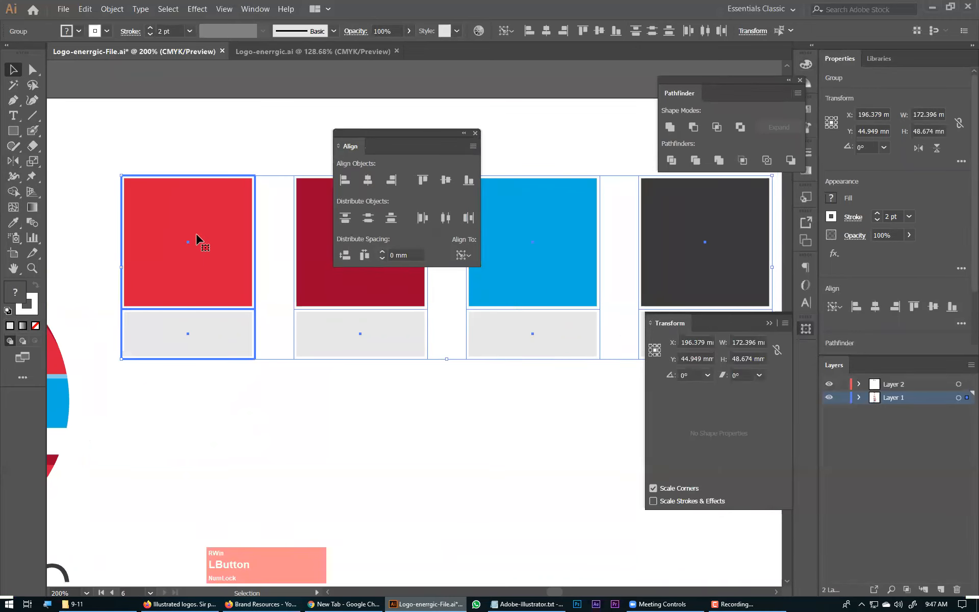
click(393, 255)
text(1)
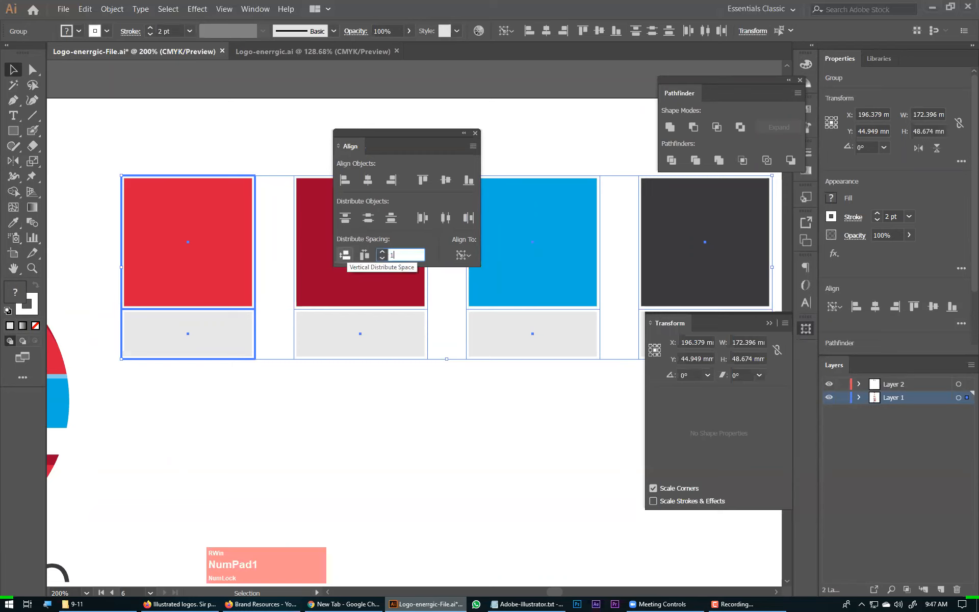
click(364, 256)
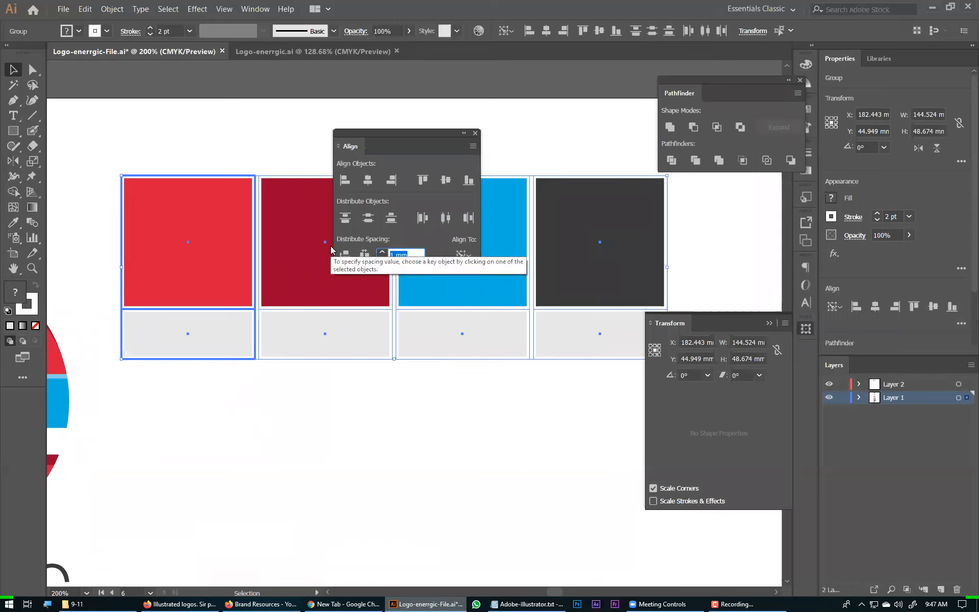
Redistribute the four swatch groups horizontally with 4 mm spacing and deselect them
text(4)
click(364, 256)
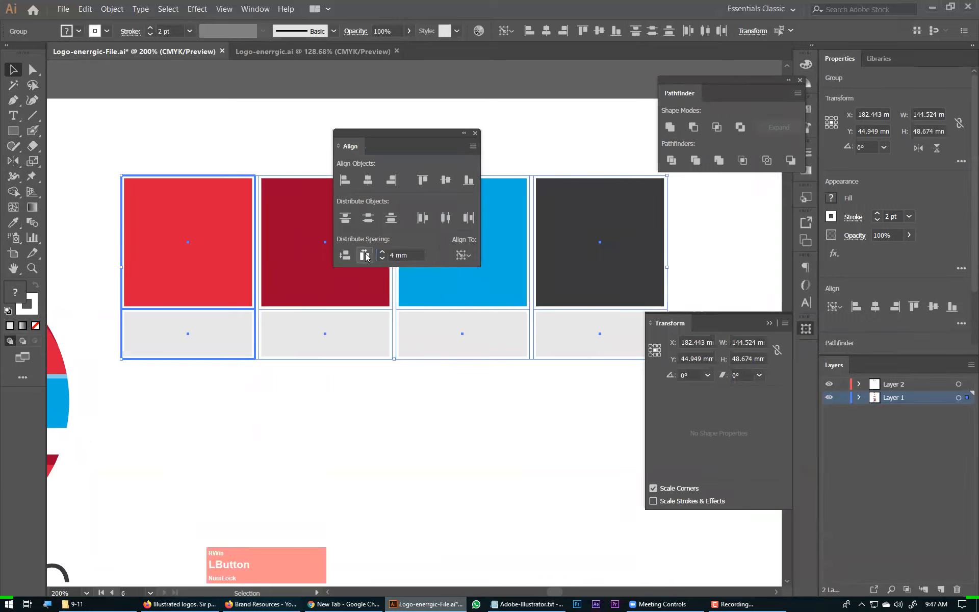
click(499, 406)
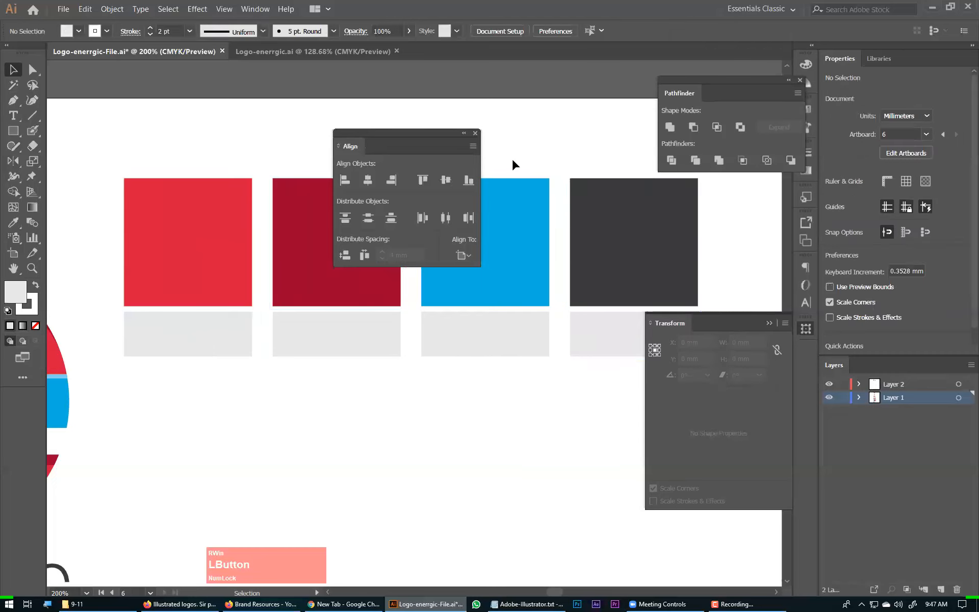
Put away the floating Align, Pathfinder and Transform panels and fit the Logo Guidelines artboard in view
key(shift+F7)
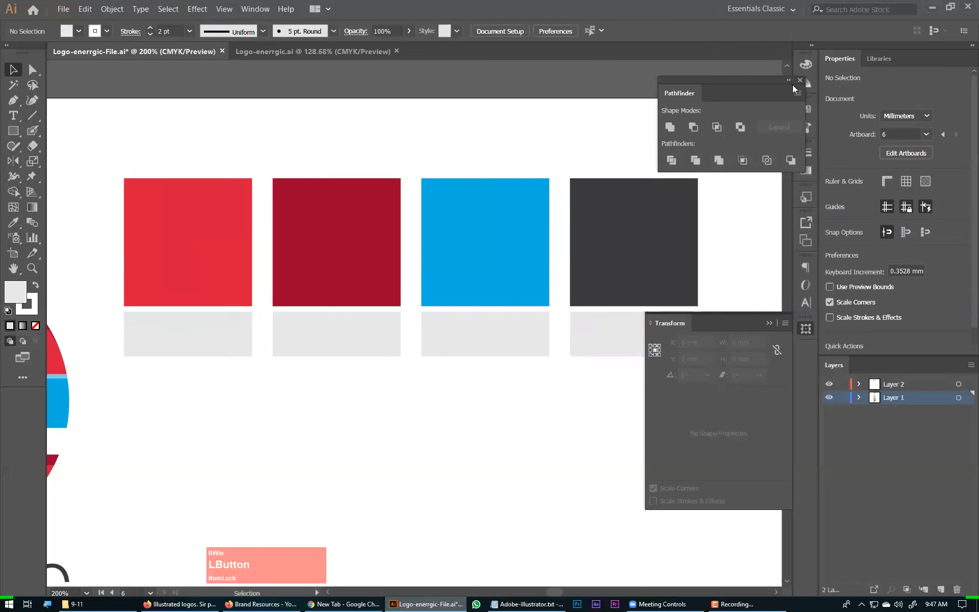
click(799, 80)
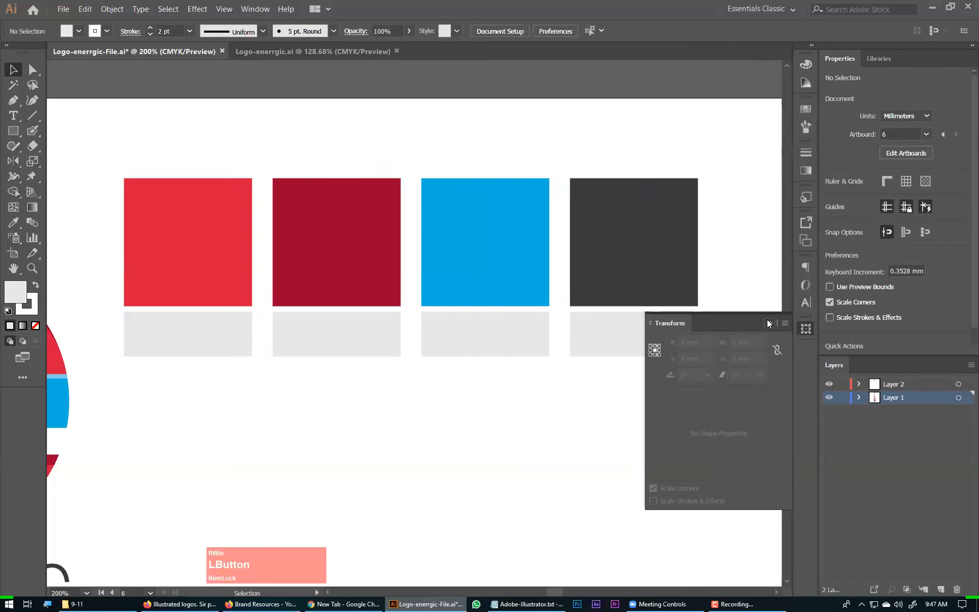
key(ctrl+0)
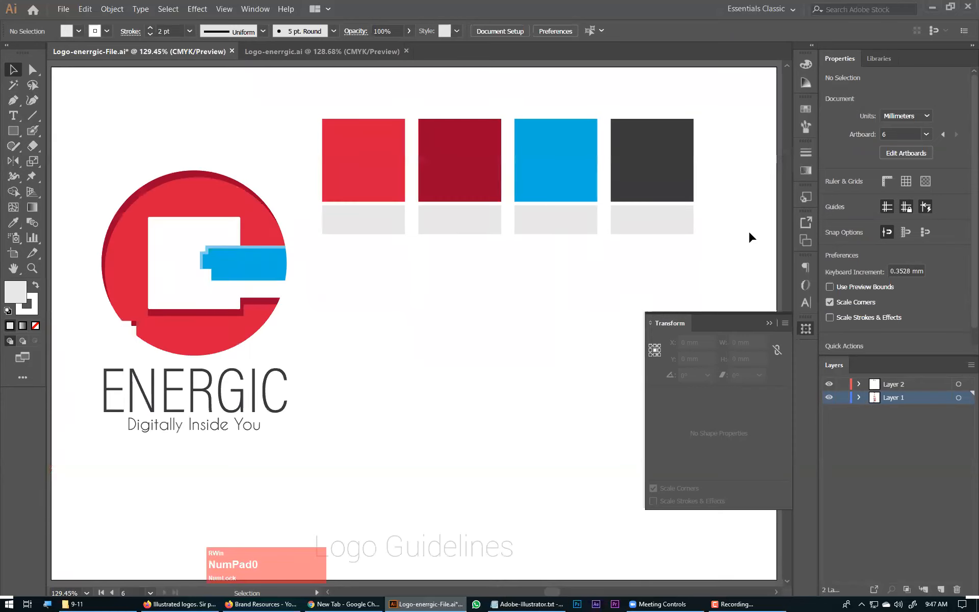
click(769, 323)
Move the four swatch groups together slightly to the right, farther from the logo, and deselect them
drag(632, 284, 289, 144)
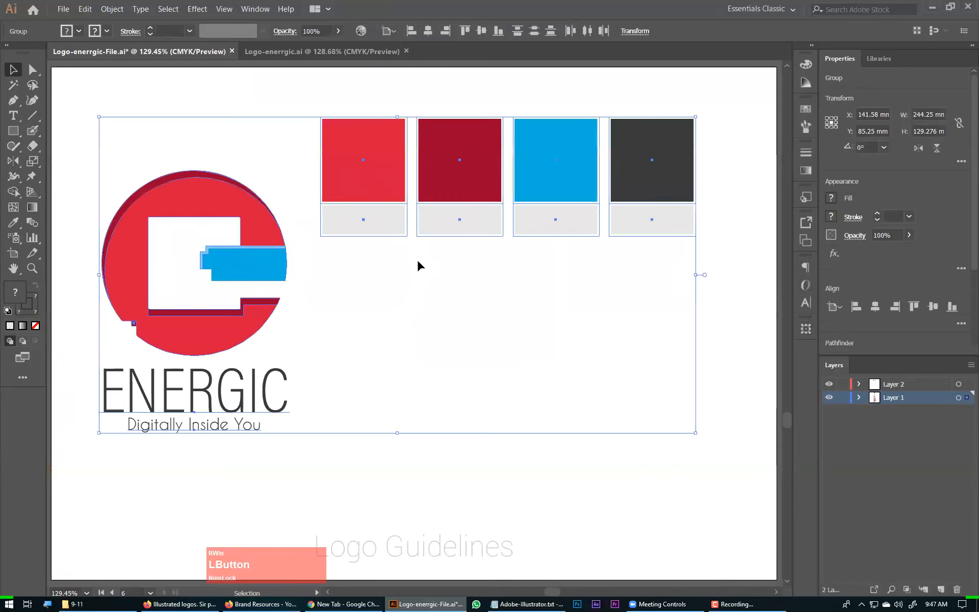
drag(379, 154, 423, 192)
click(438, 450)
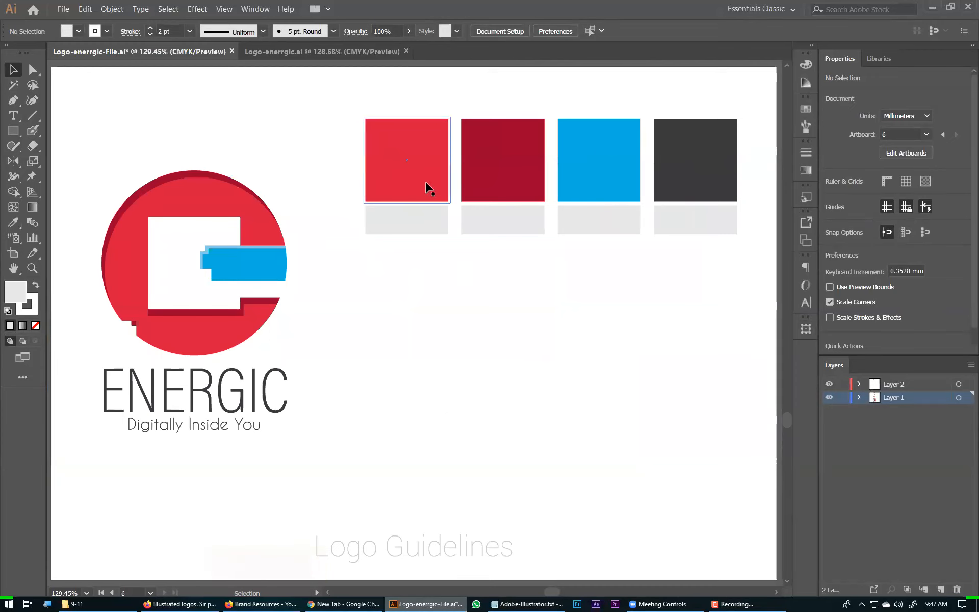
Ungroup the four swatch groups so each color square and light gray box is separate
click(410, 185)
shift+click(490, 185)
shift+click(658, 177)
right_click(686, 178)
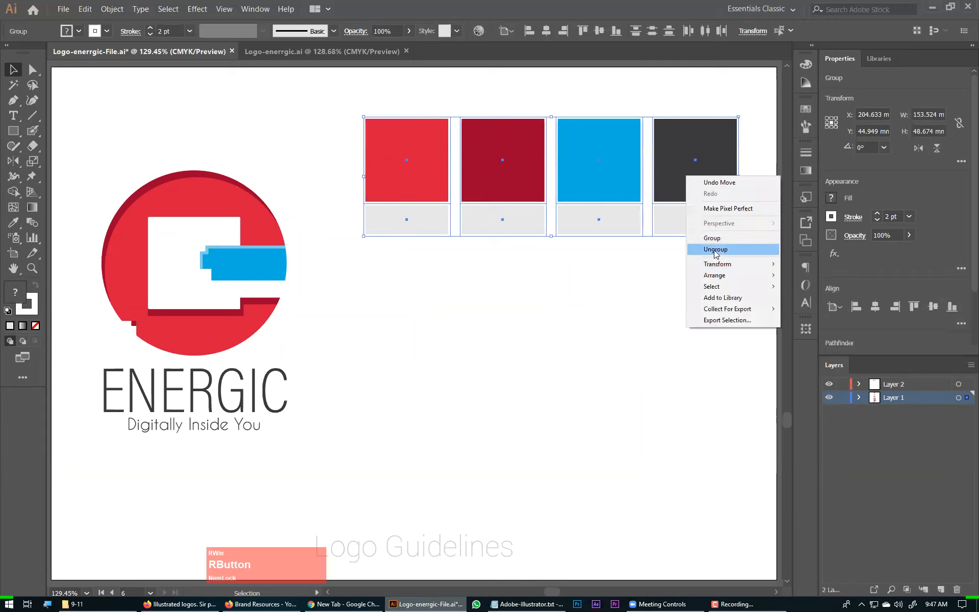
click(716, 250)
Copy the hex code of the bright red square's fill, leaving the color unchanged
click(397, 202)
click(394, 176)
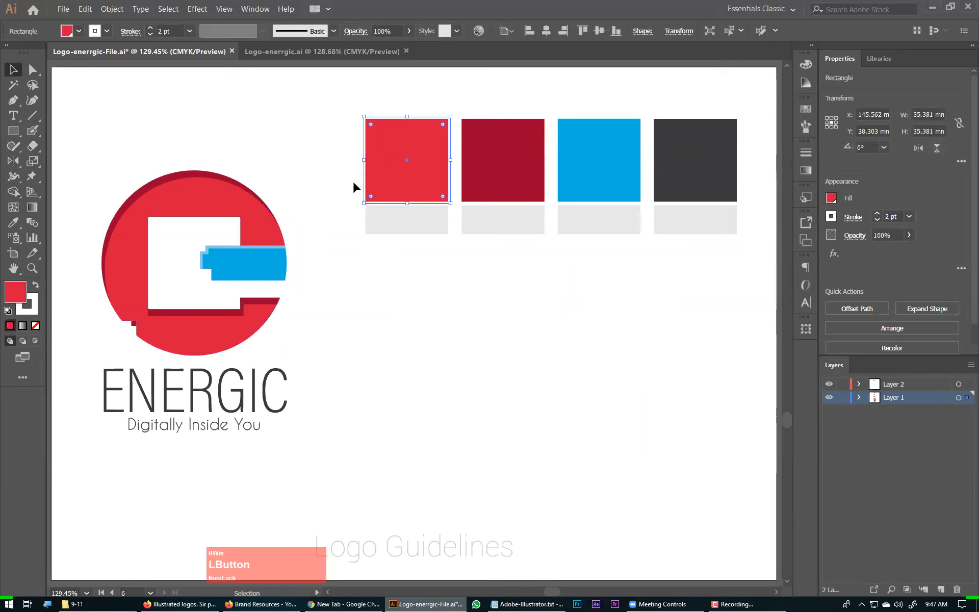
double_click(19, 294)
drag(600, 398, 561, 399)
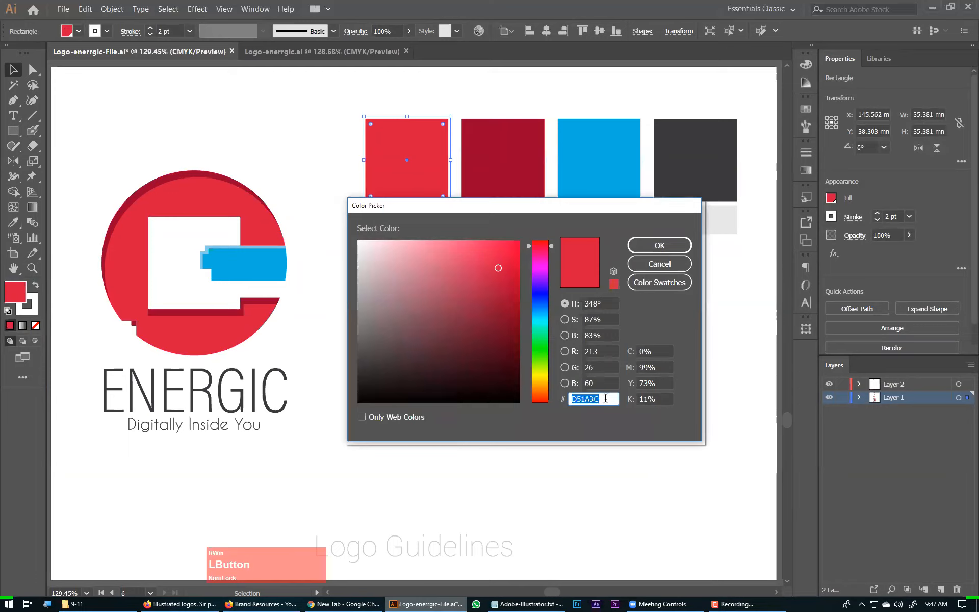
drag(602, 399, 536, 403)
key(ctrl+c)
click(658, 264)
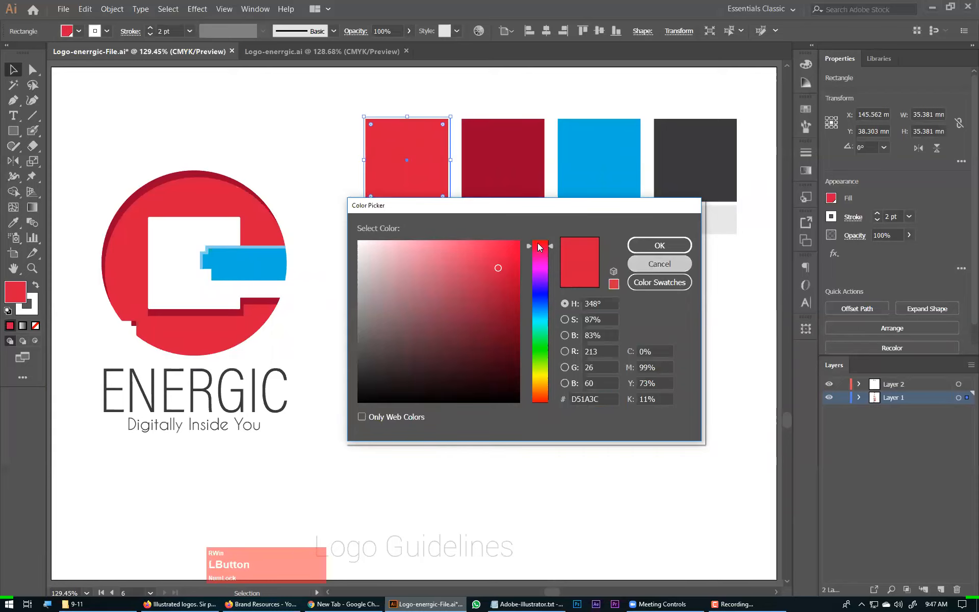
Add an area text frame across the bright red square reading #D51A3C
click(15, 115)
drag(350, 97, 514, 303)
drag(247, 184, 445, 248)
key(ctrl+v)
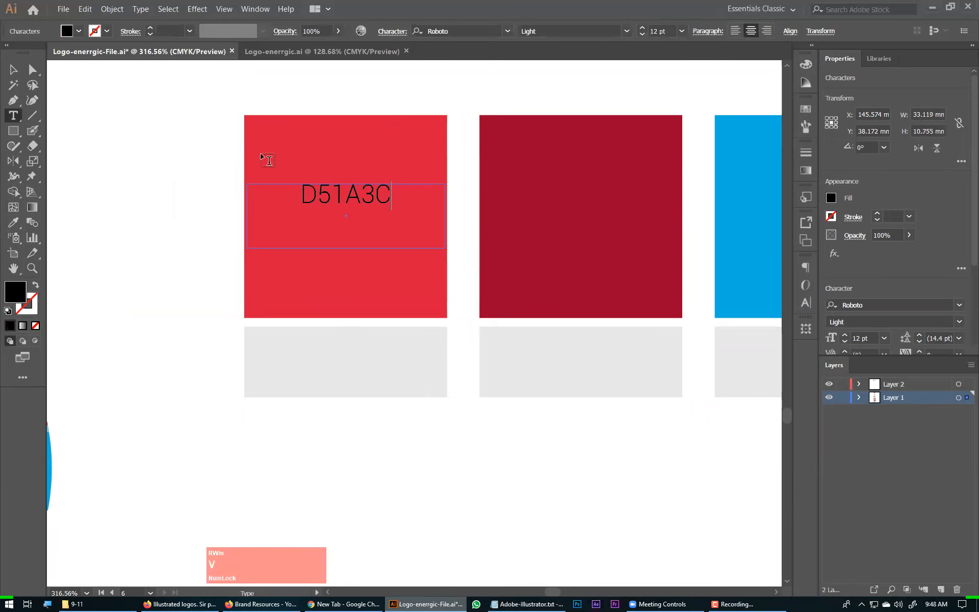
click(309, 212)
text(#)
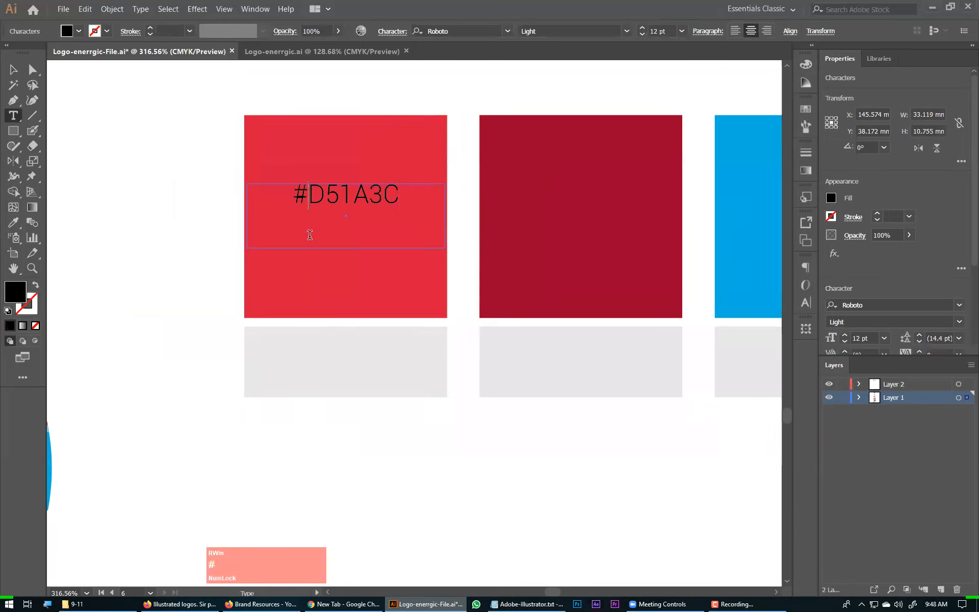
click(13, 69)
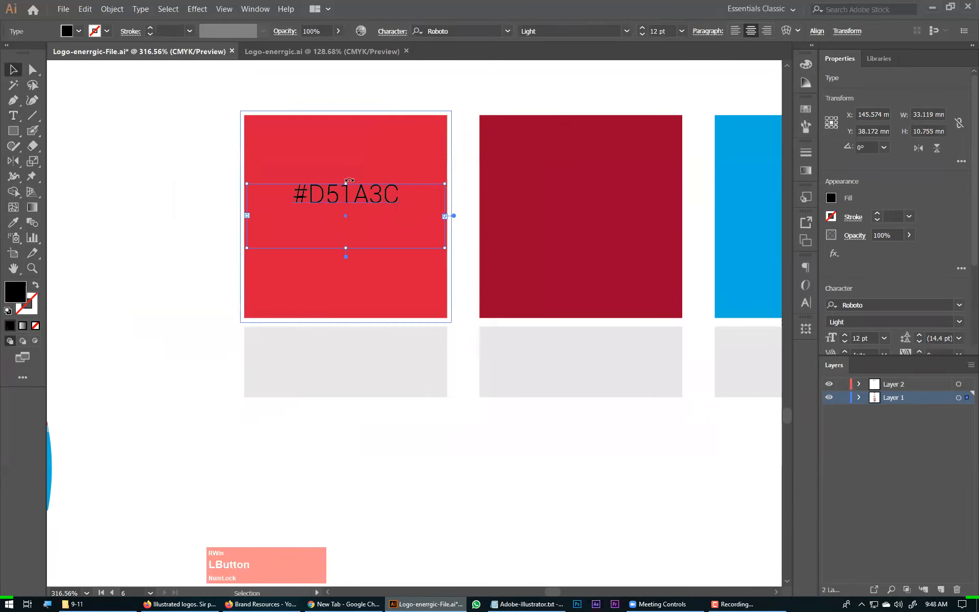
Set the hex label to 14 pt Roboto Bold and shorten its text frame to a single line's height
drag(343, 187, 339, 230)
key(ctrl+shift+period)
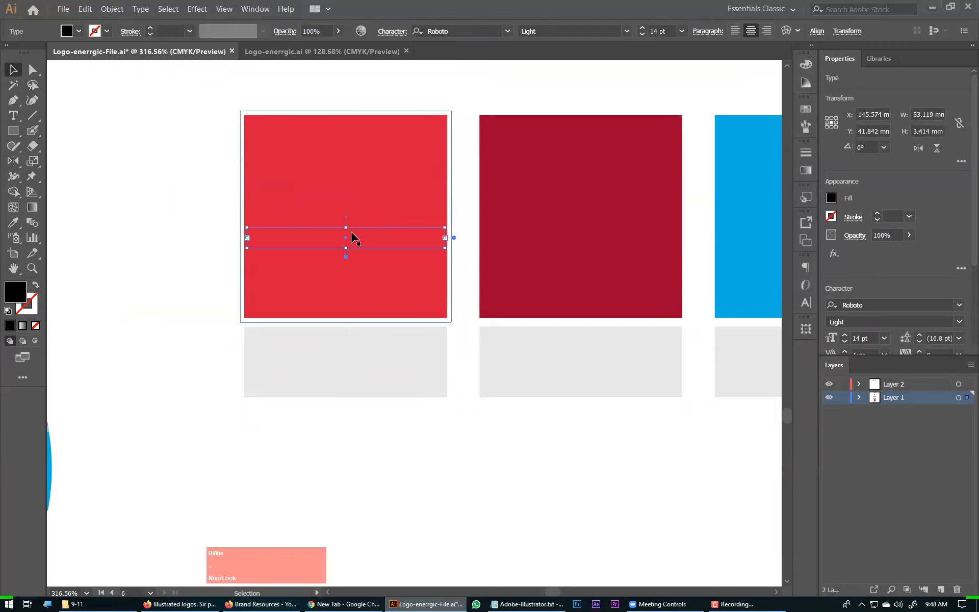
drag(345, 228, 346, 219)
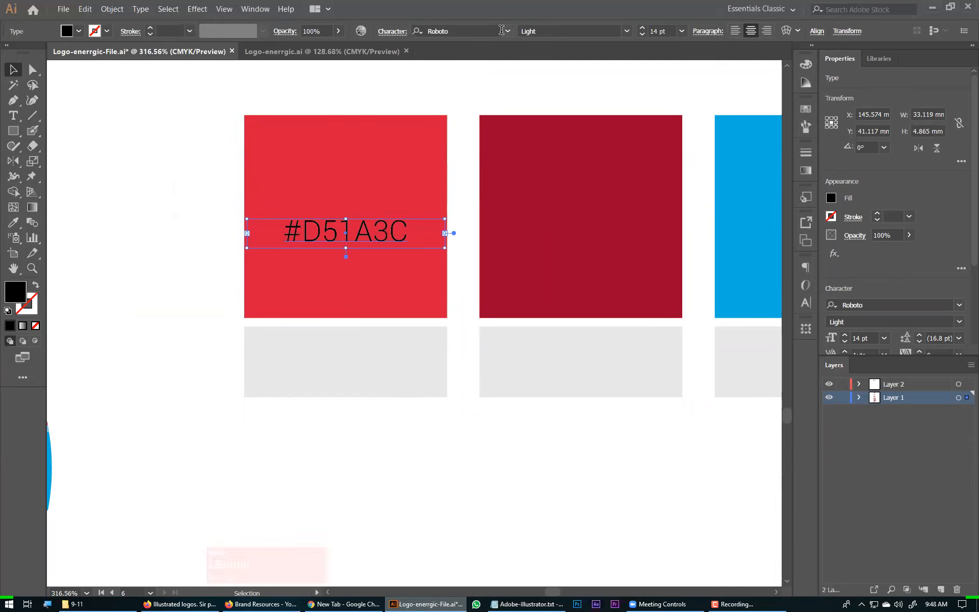
click(627, 31)
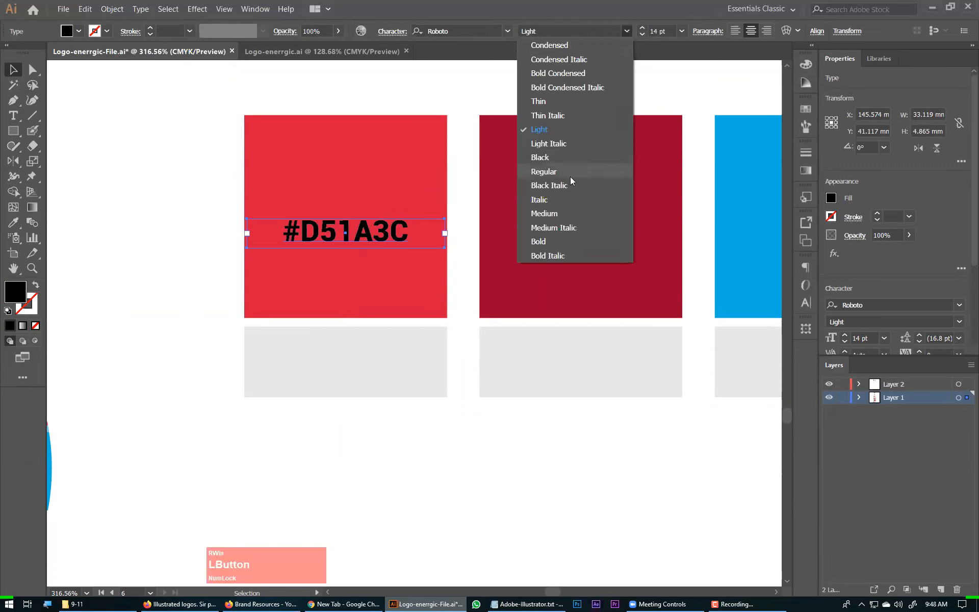
click(556, 242)
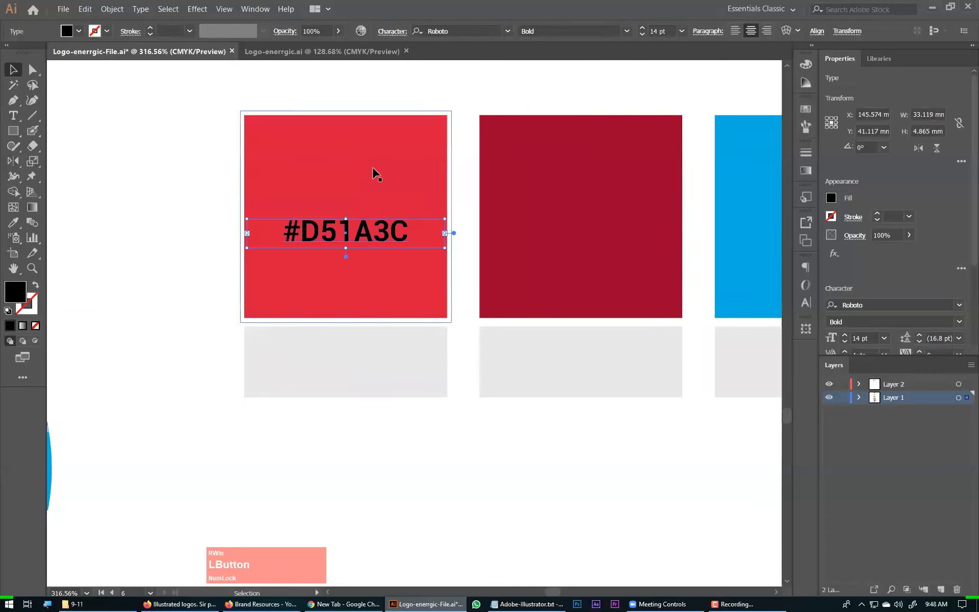
Fill the hex label on the bright red square with white and deselect it
click(79, 31)
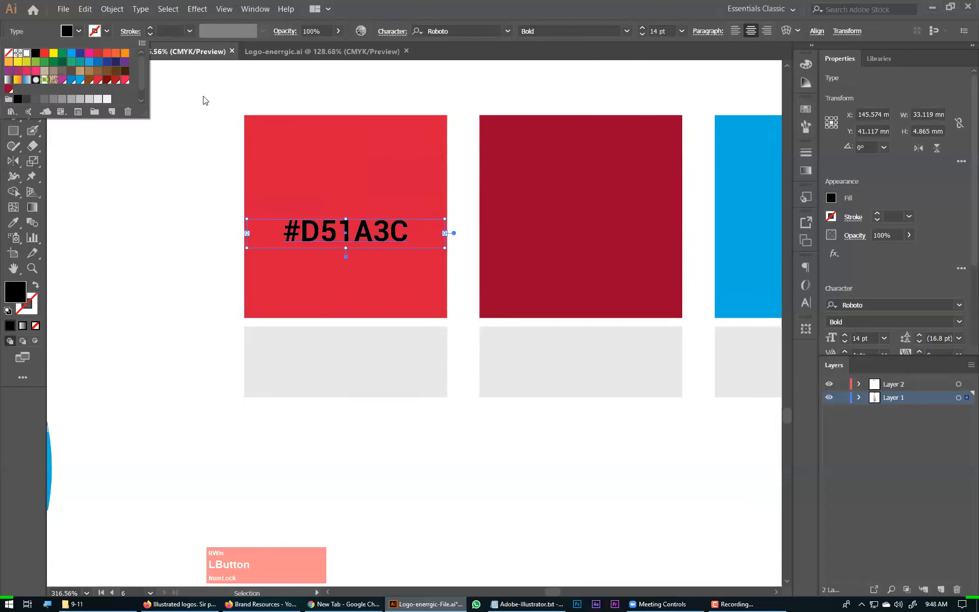
click(26, 53)
click(339, 92)
click(489, 482)
Place the hex label at the lower edge of the bright red square and duplicate it onto the dark red, blue and dark gray squares
drag(347, 232, 566, 288)
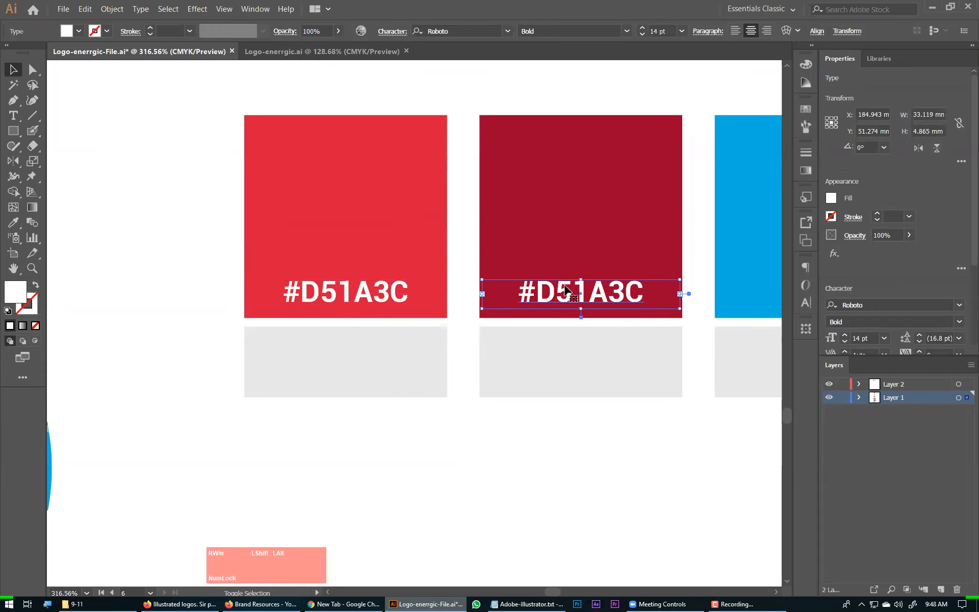
key(ctrl+d)
scroll(570, 301, down, 1)
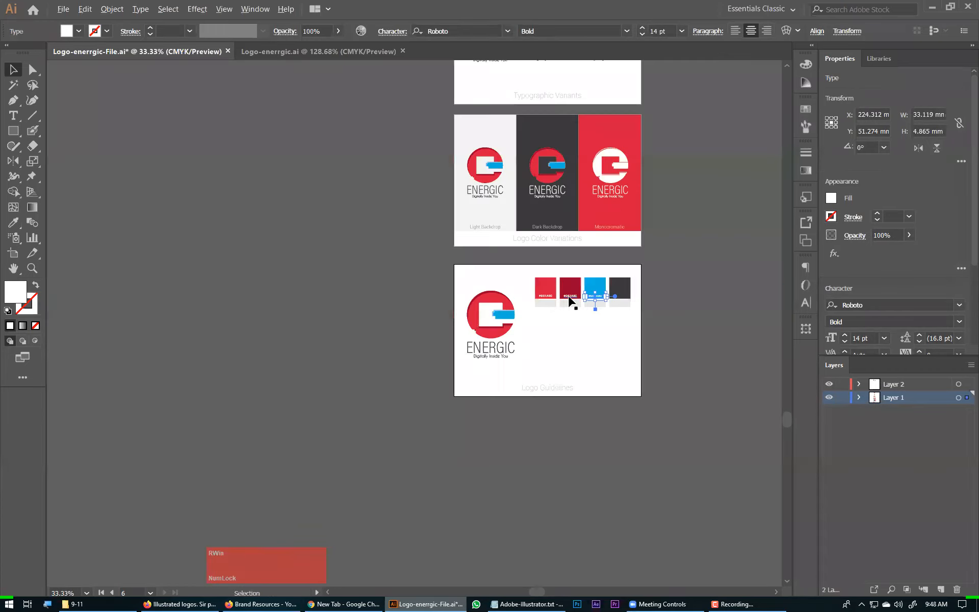
scroll(644, 291, up, 3)
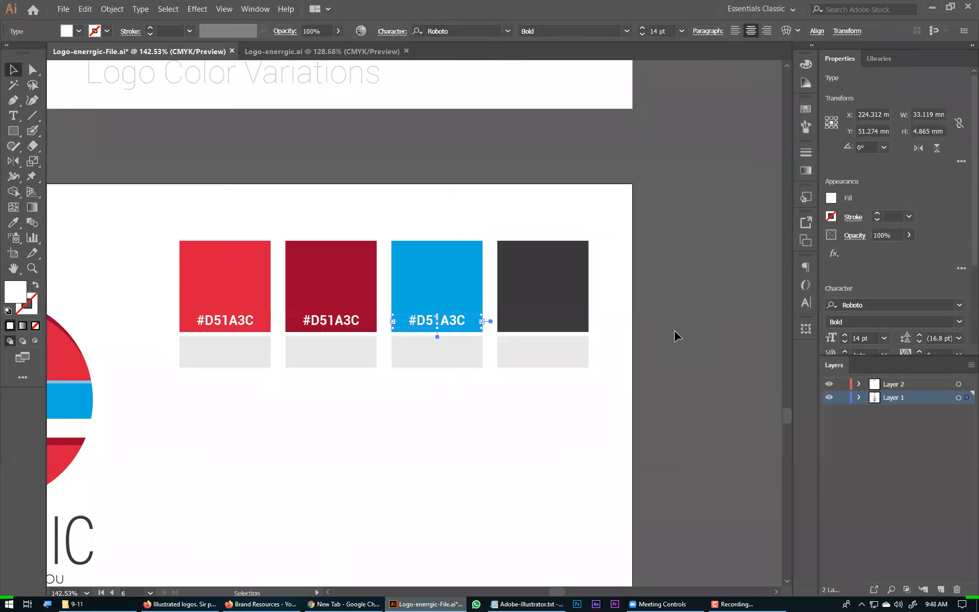
key(ctrl+0)
key(ctrl+space)
drag(607, 108, 761, 306)
key(ctrl+d)
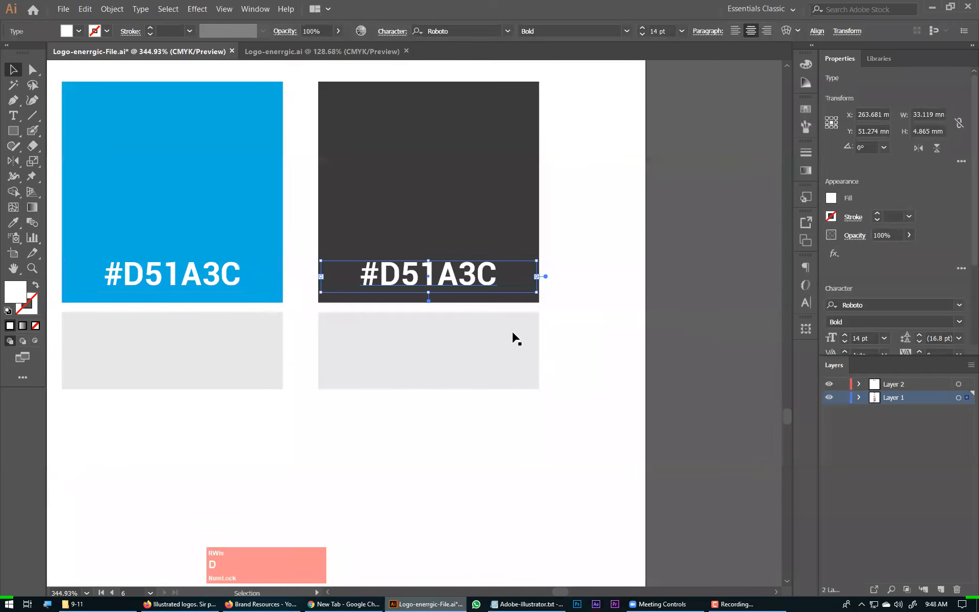
Copy the hex code of the dark red square's fill, leaving the color unchanged
drag(378, 313, 649, 339)
click(485, 314)
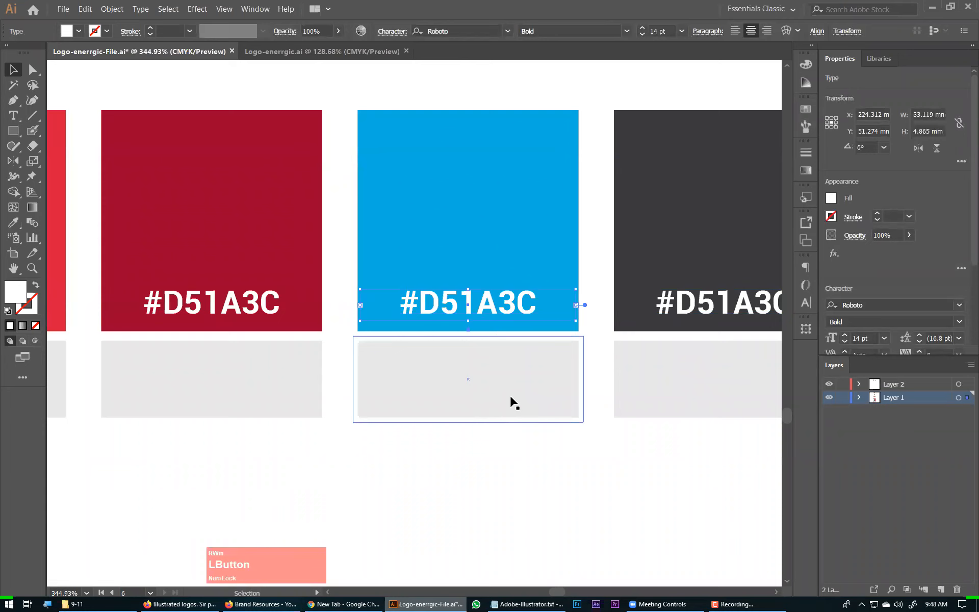
drag(181, 306, 365, 310)
click(393, 229)
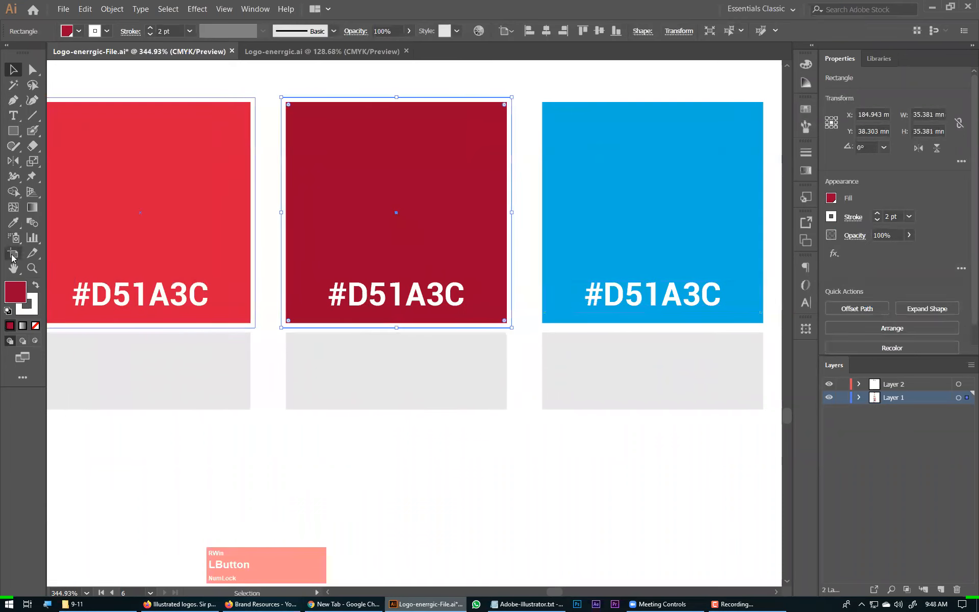
double_click(15, 291)
click(611, 399)
double_click(612, 399)
key(ctrl+c)
click(663, 265)
Replace the label text on the dark red square with #9A002B
double_click(409, 306)
drag(349, 296, 492, 295)
key(ctrl+v)
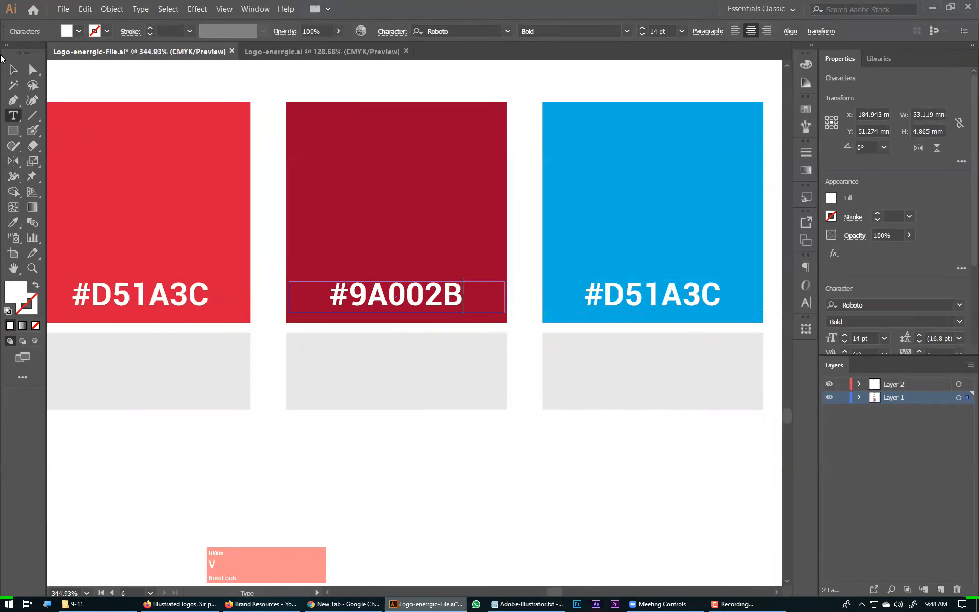
click(14, 69)
Display the Color panel for the bright red square to check its Pantone color name
drag(243, 220, 425, 248)
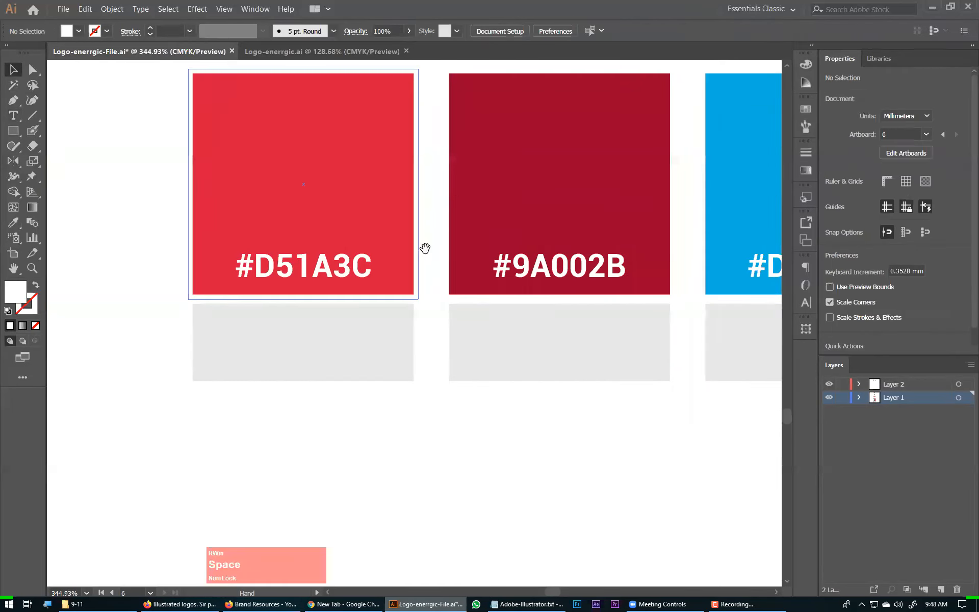
click(292, 346)
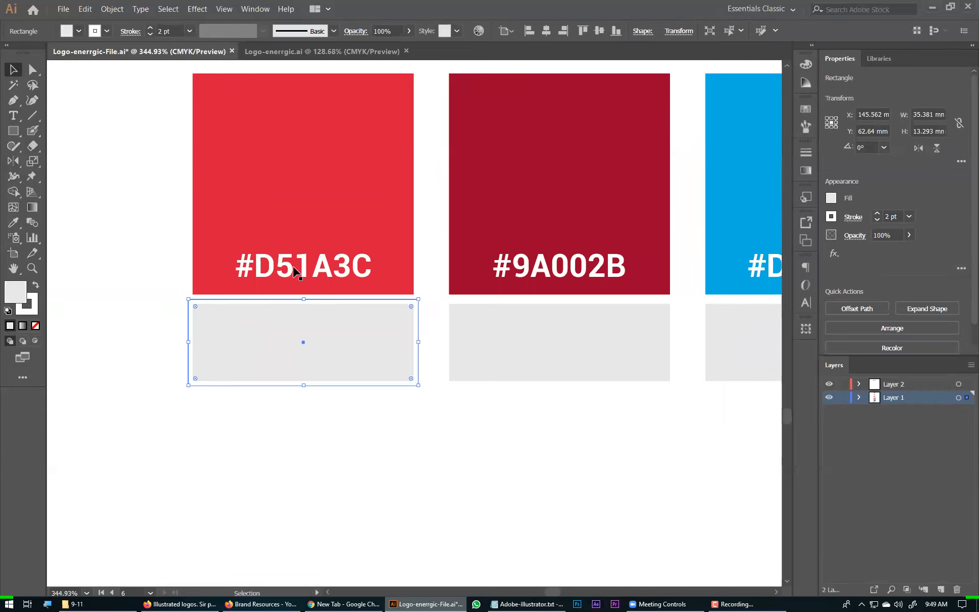
click(293, 127)
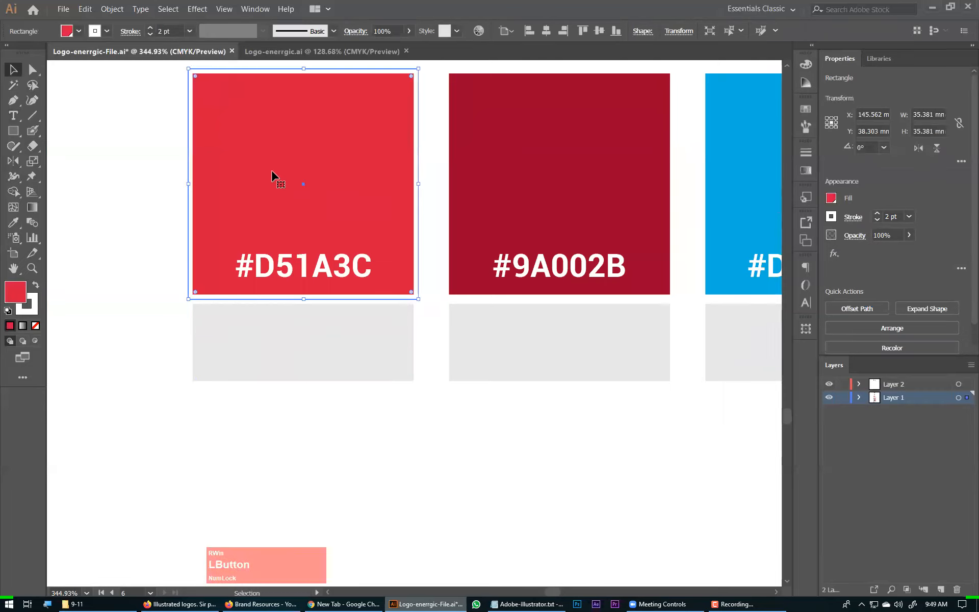
click(255, 9)
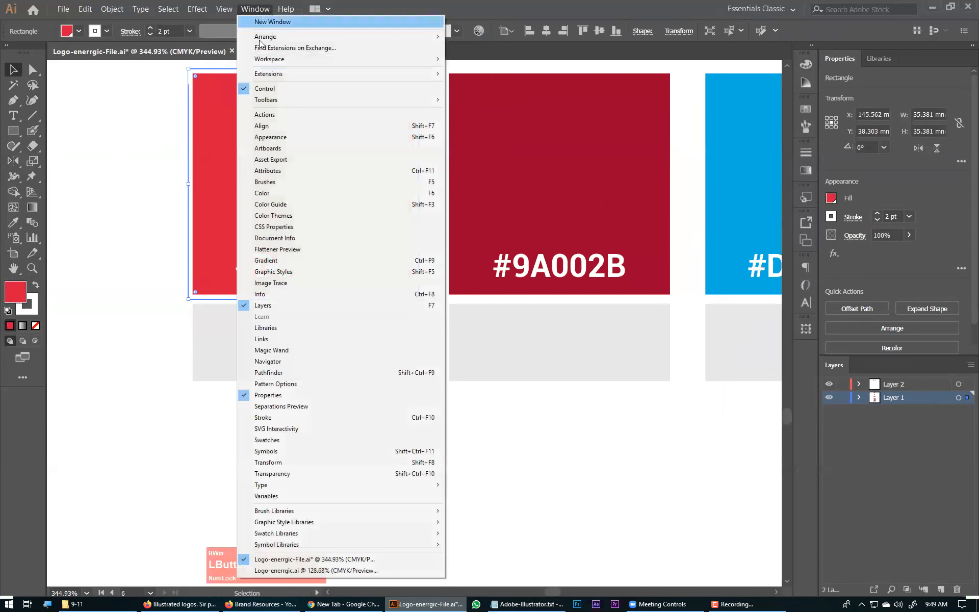
click(262, 194)
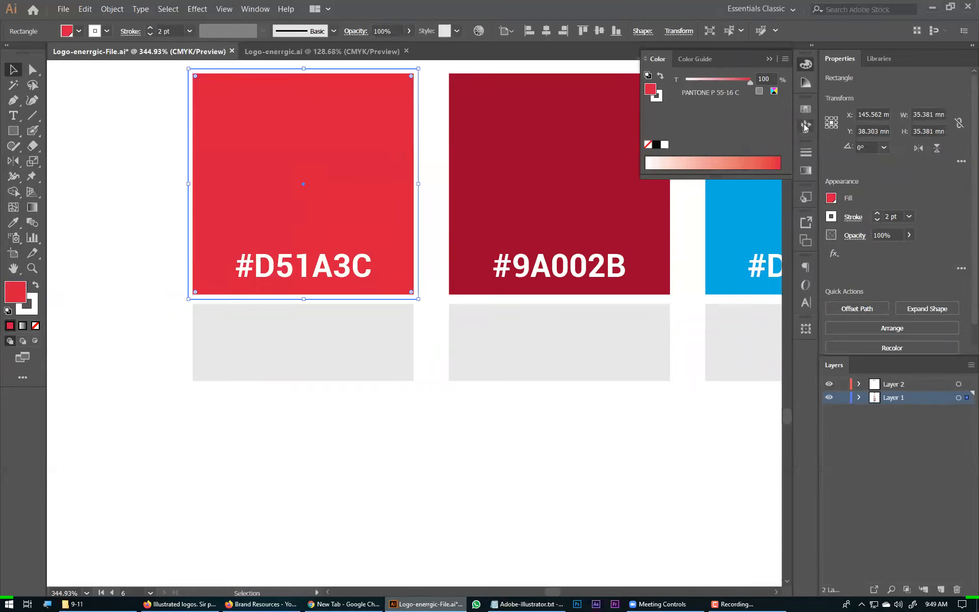
Switch to the Adobe-Illustrator.txt notes in Notepad and add a CMYK heading with the item "- Process" below the Pantone entry
click(528, 604)
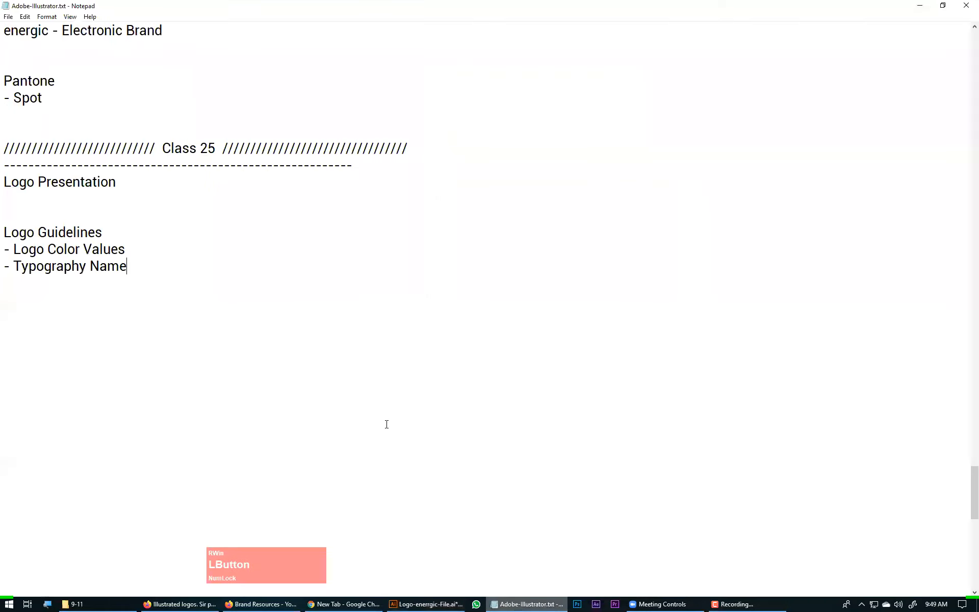
scroll(125, 250, up, 3)
click(71, 249)
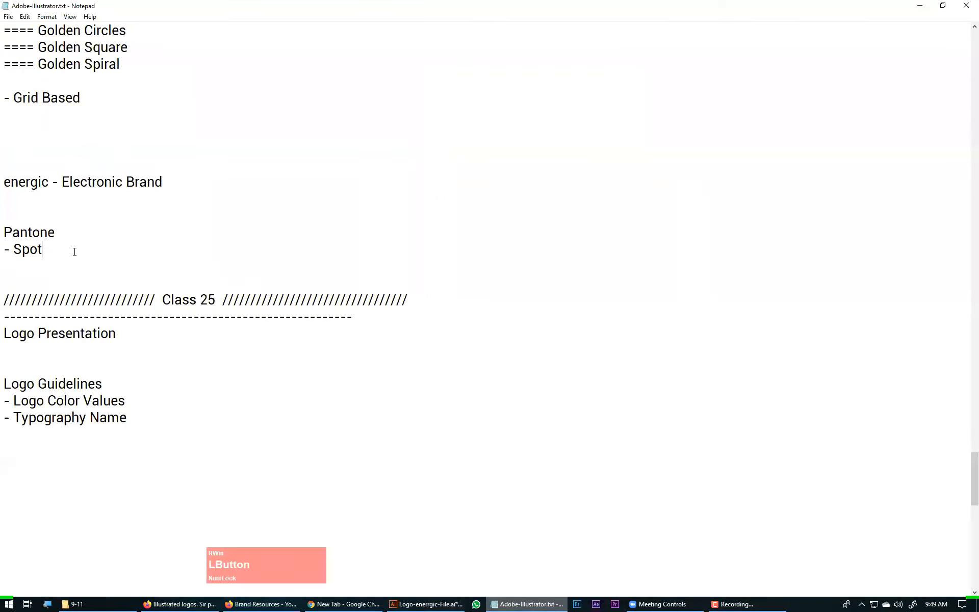
scroll(129, 218, down, 1)
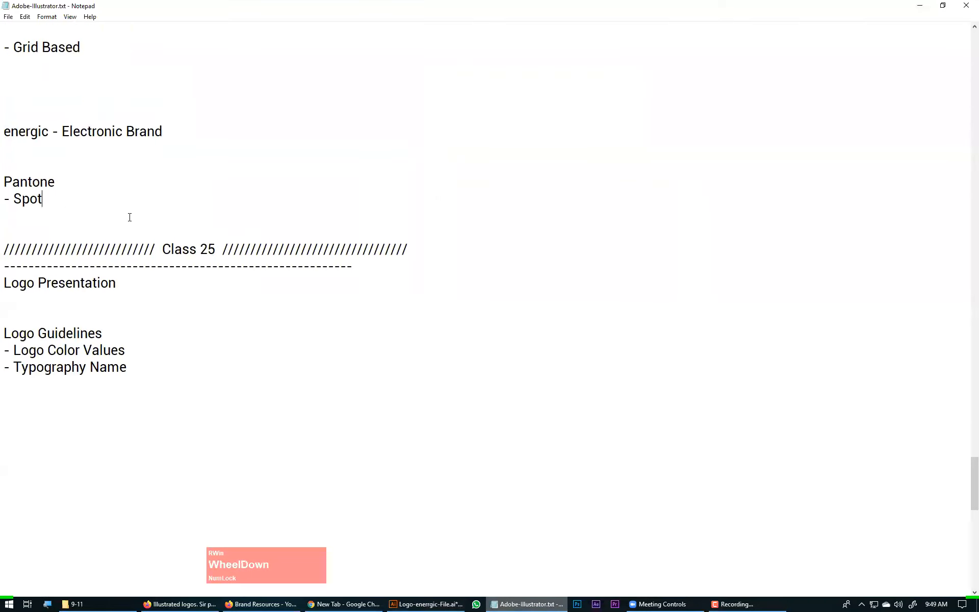
key(Return)
key(Return)
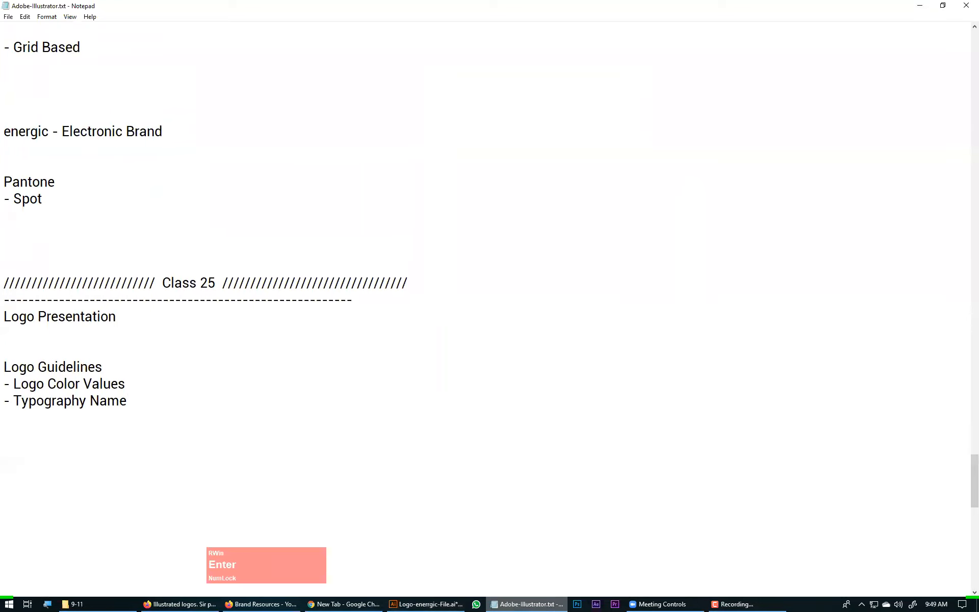
text(CMYK)
key(Return)
text(- )
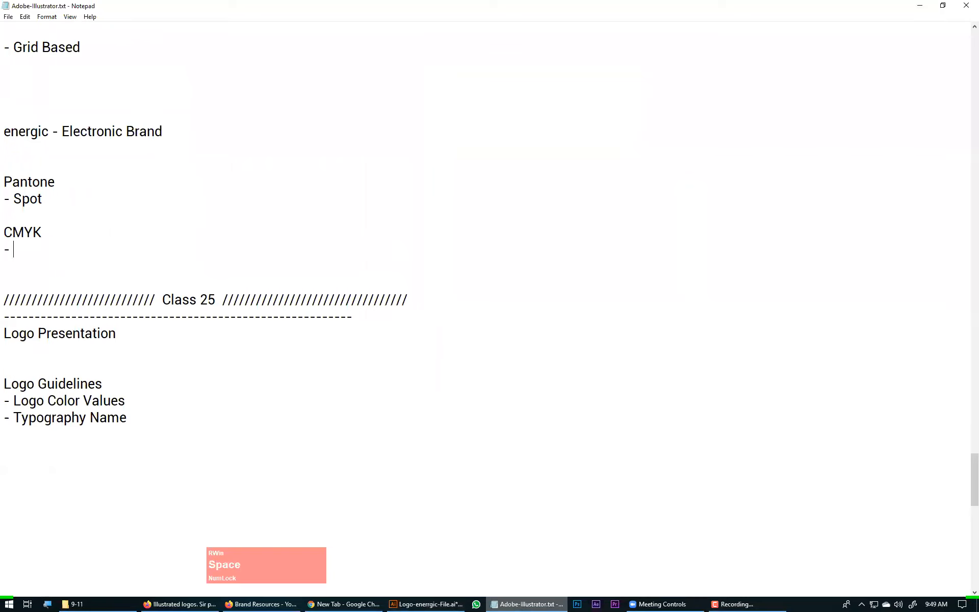
text(Process)
key(Up)
key(Up)
key(Up)
Review the class notes around the Pantone and CMYK entries and highlight the "- Process" line
scroll(190, 293, up, 16)
scroll(191, 294, down, 8)
scroll(190, 294, down, 14)
scroll(191, 293, up, 8)
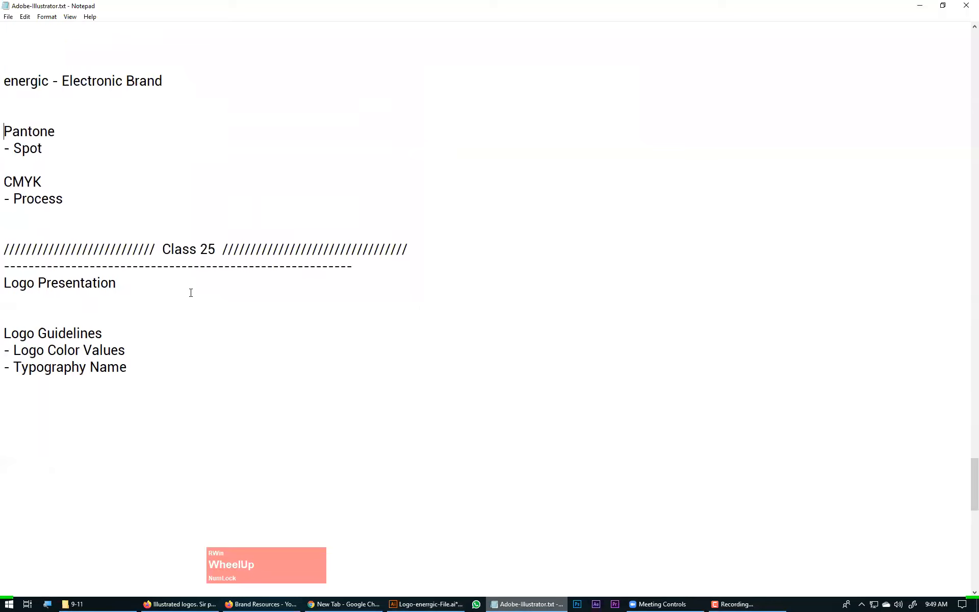
scroll(191, 293, up, 1)
scroll(191, 293, down, 1)
scroll(191, 292, up, 1)
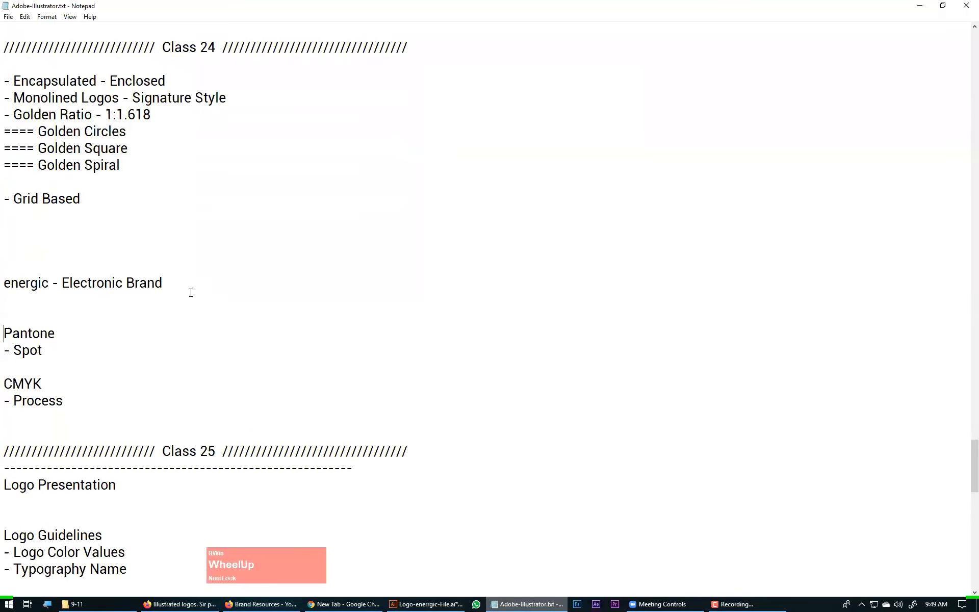
scroll(191, 293, down, 3)
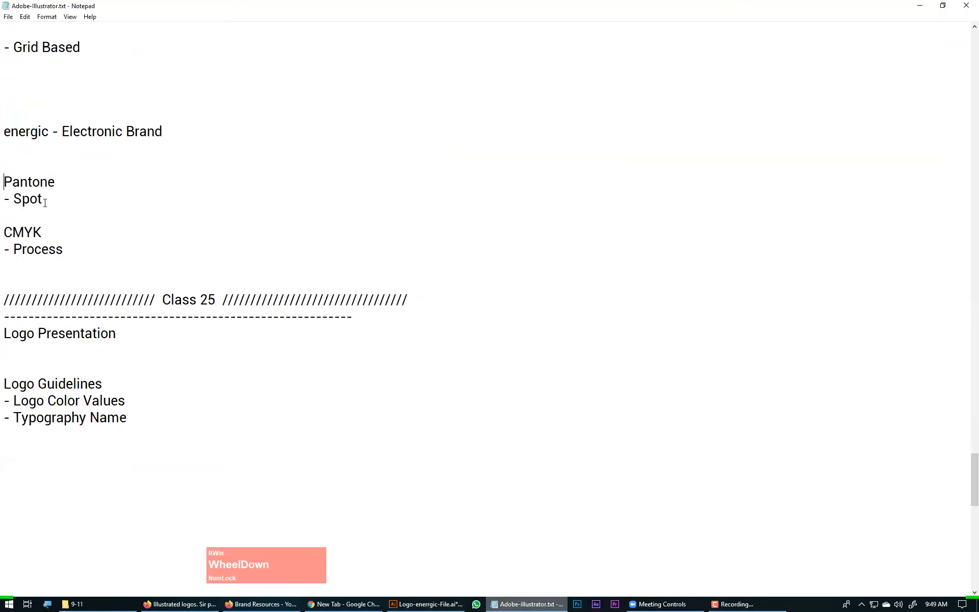
drag(75, 251, 5, 247)
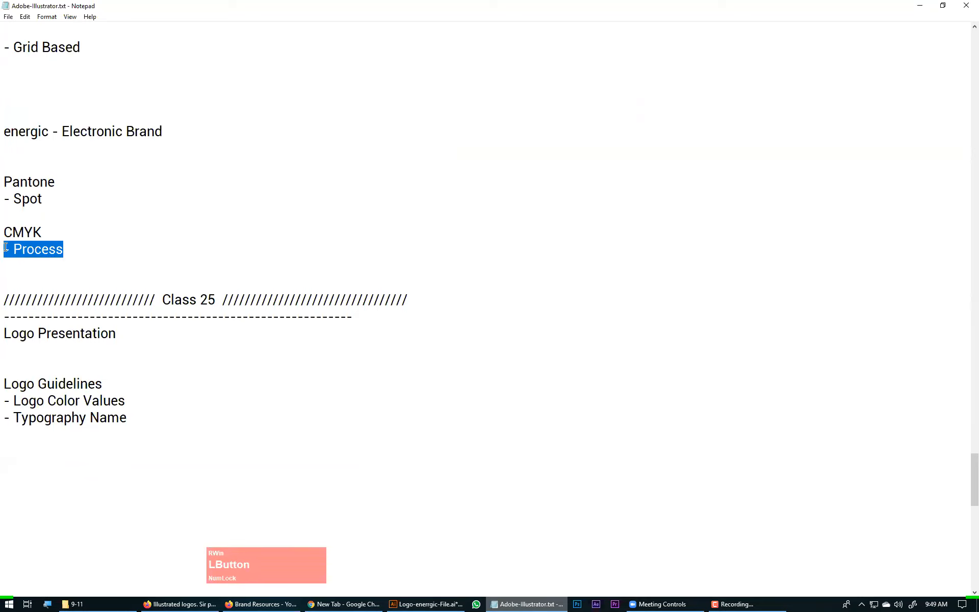
Highlight the "- Spot" line, the CMYK entry and the Pantone heading in the class notes
drag(55, 200, 6, 200)
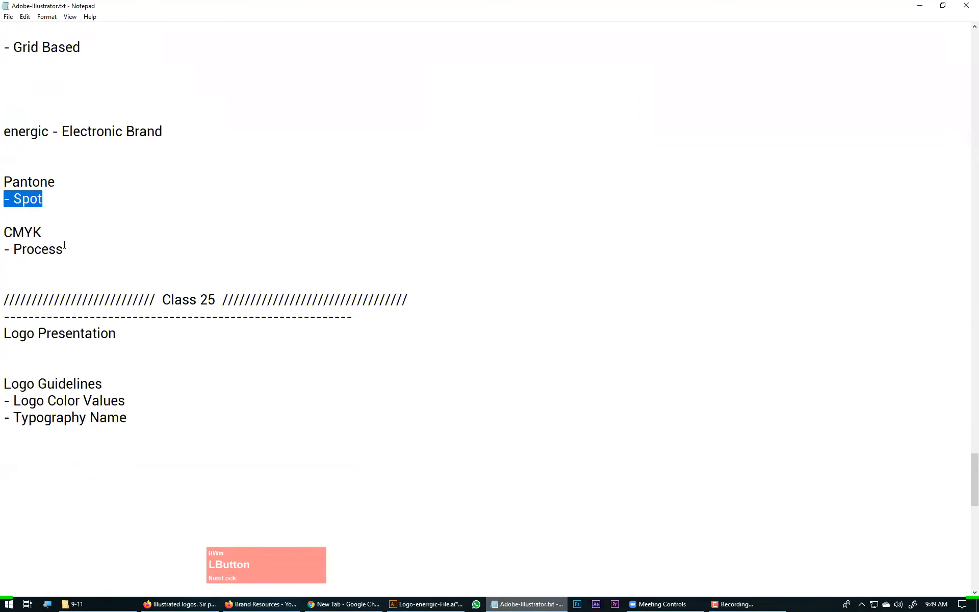
drag(80, 257, 5, 233)
drag(62, 183, 8, 192)
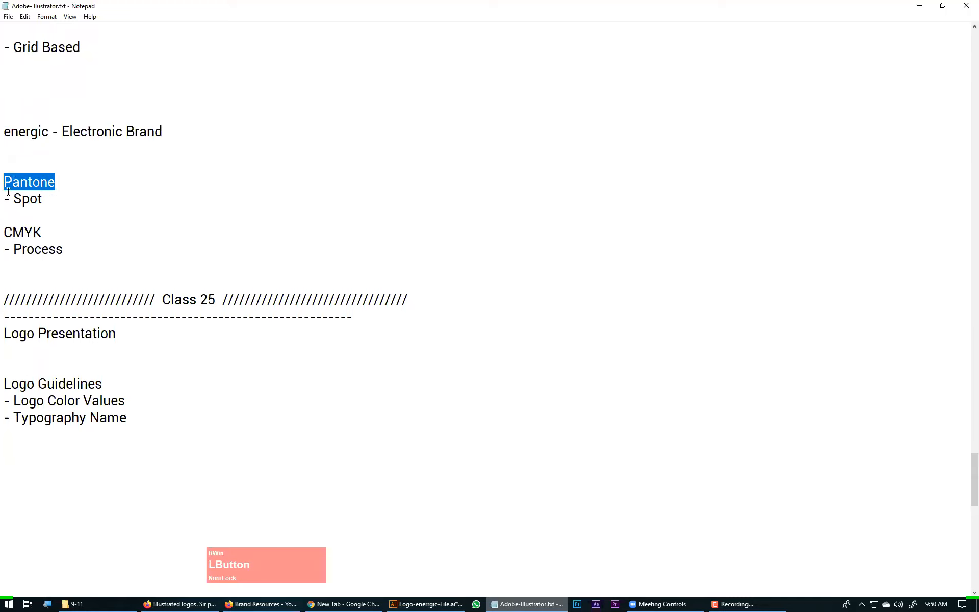
Switch to the Illustrator logo file and look over the row of color squares on the Logo Guidelines artboard
click(442, 602)
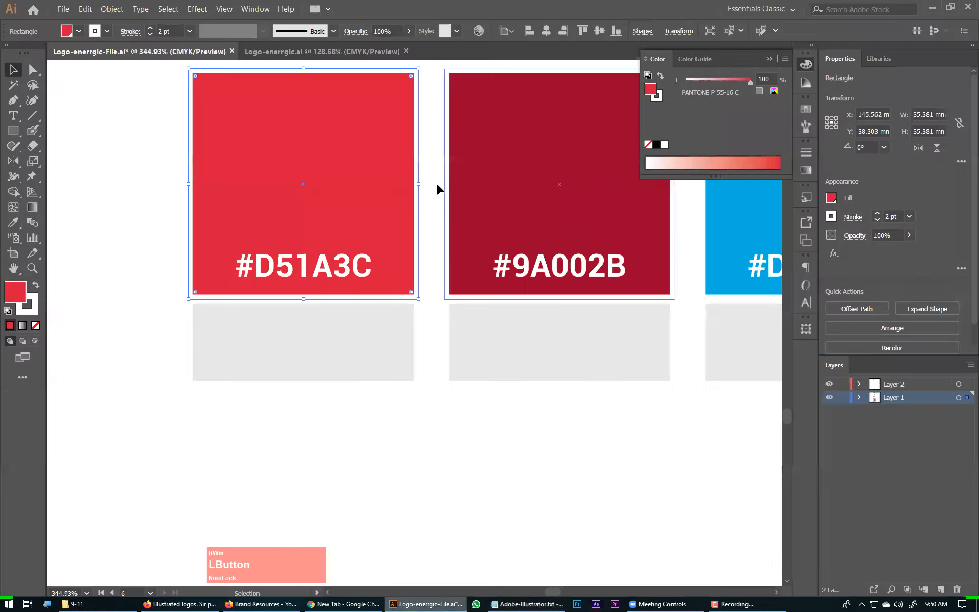
drag(439, 191, 621, 188)
drag(289, 245, 651, 171)
drag(534, 269, 30, 301)
drag(344, 316, 2, 364)
drag(398, 279, 230, 426)
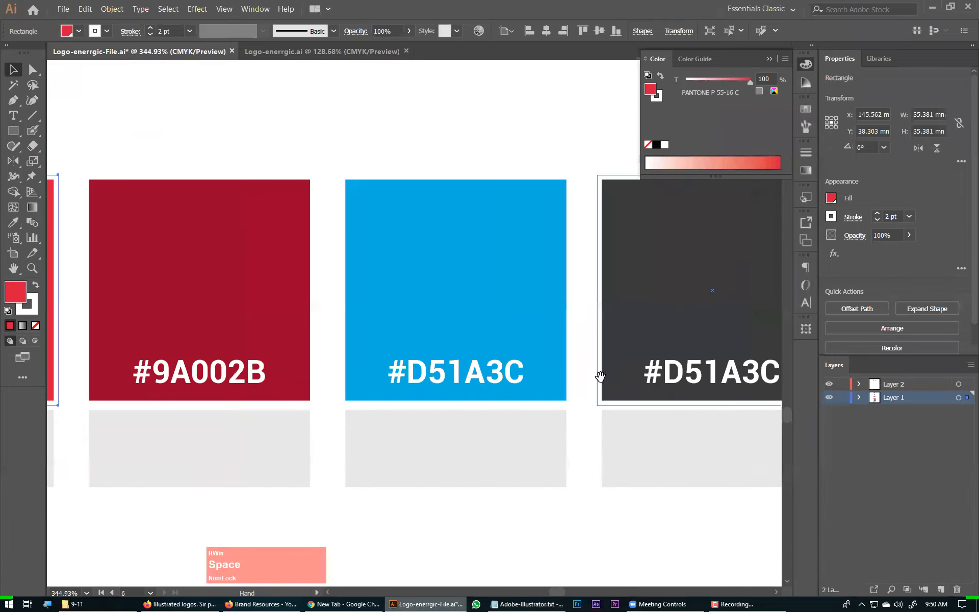
drag(433, 323, 531, 290)
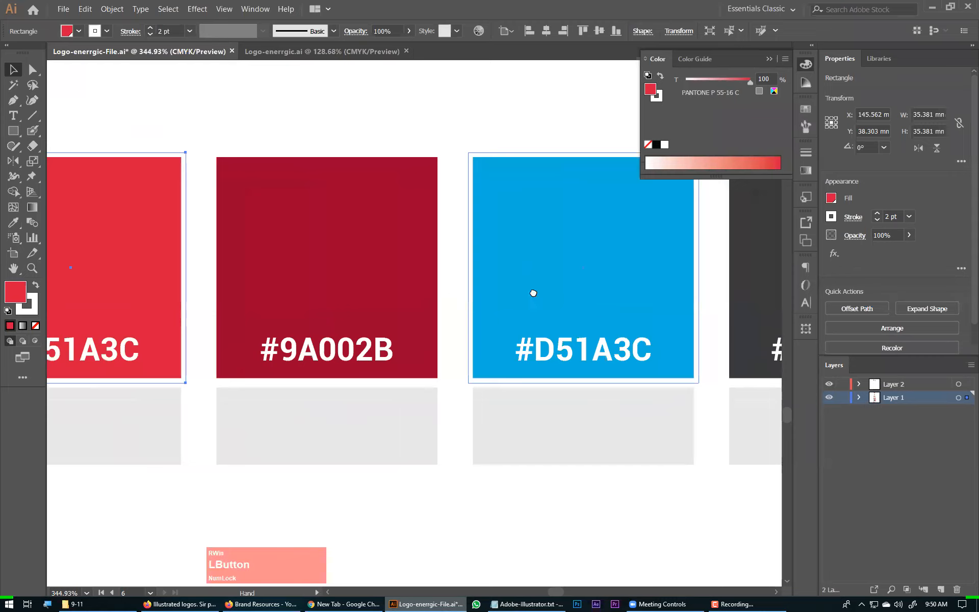
drag(48, 262, 246, 247)
click(302, 256)
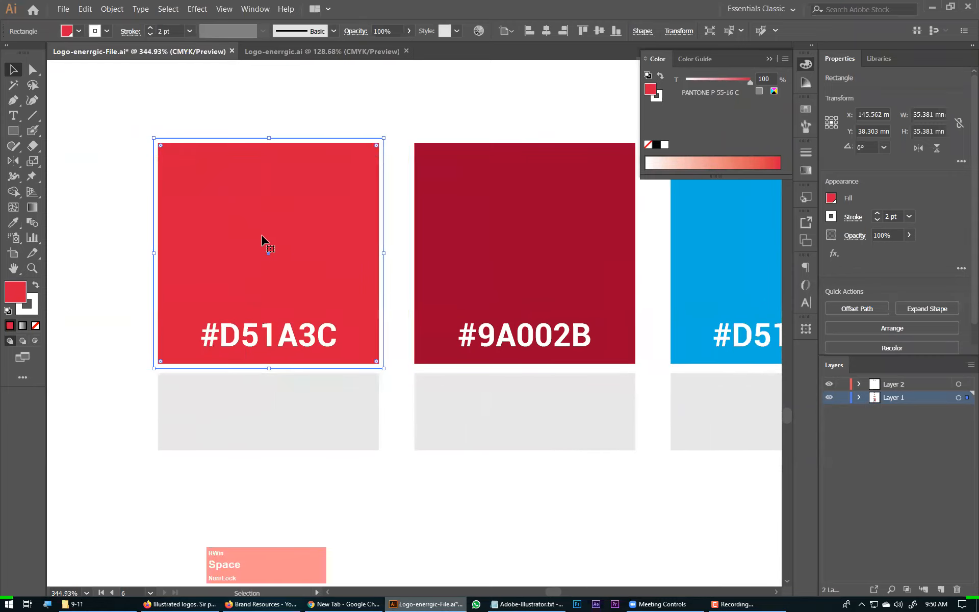
Check the C, M, Y and K values of the bright red square in the Color Picker without changing them
click(234, 271)
double_click(27, 297)
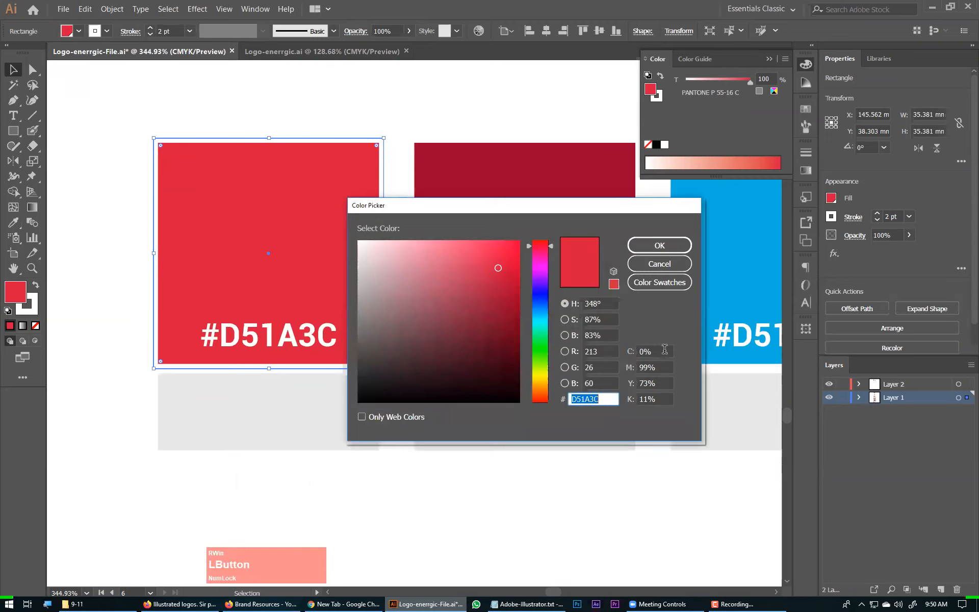
click(665, 350)
click(666, 366)
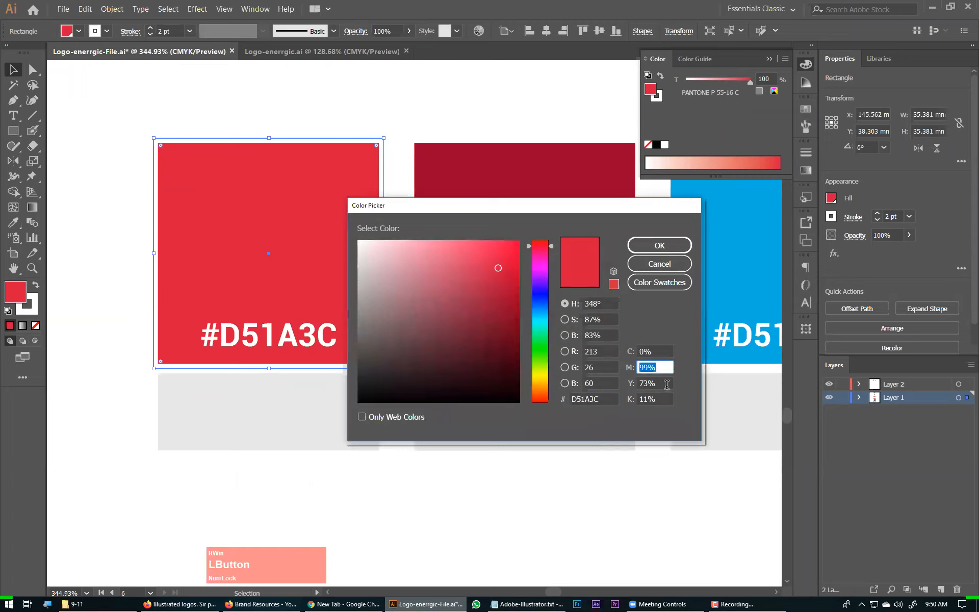
click(667, 384)
click(646, 400)
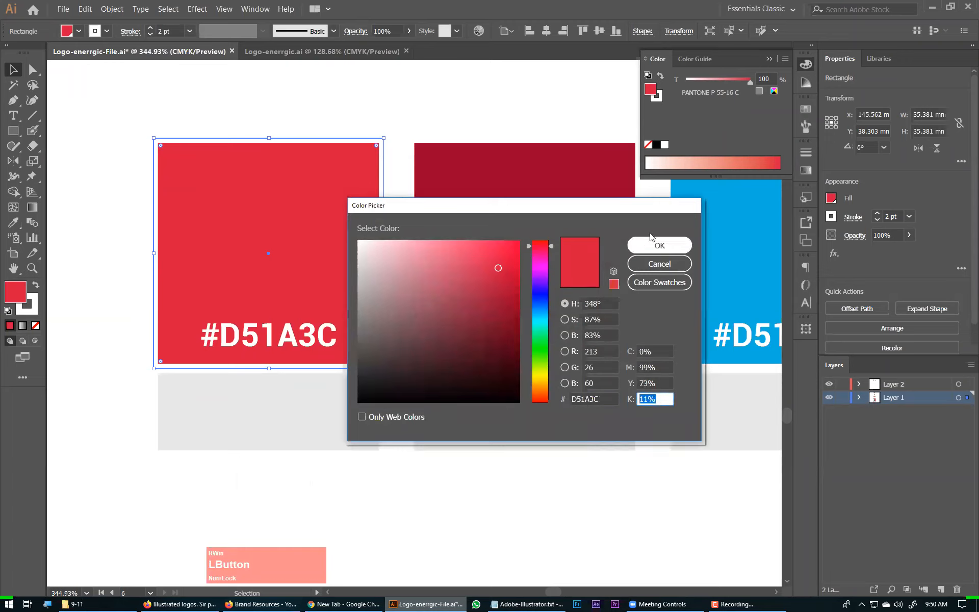
click(654, 264)
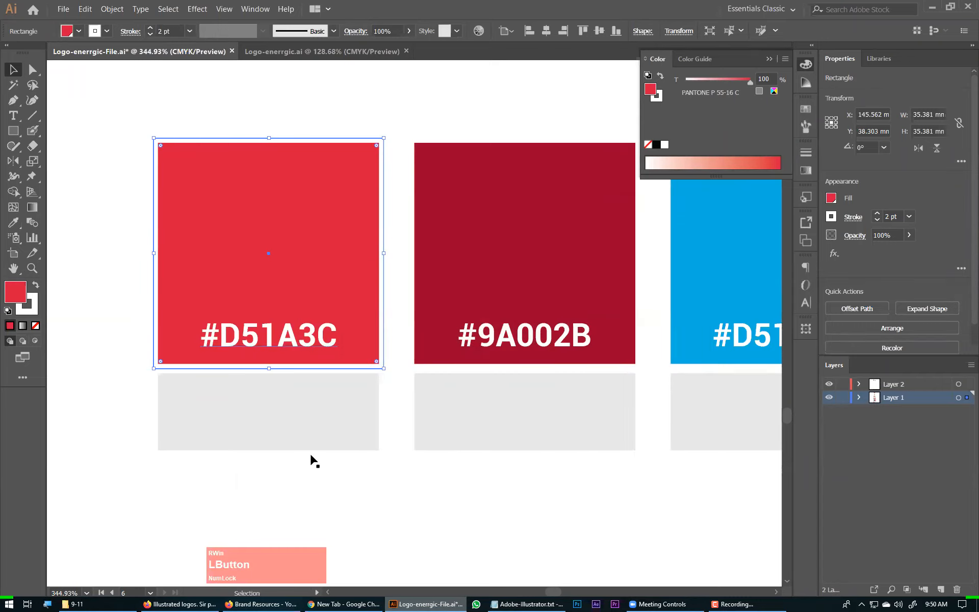
Switch to the Adobe-Illustrator.txt notes in Notepad and add a Color Fade item below "- Spot" under Pantone
click(513, 600)
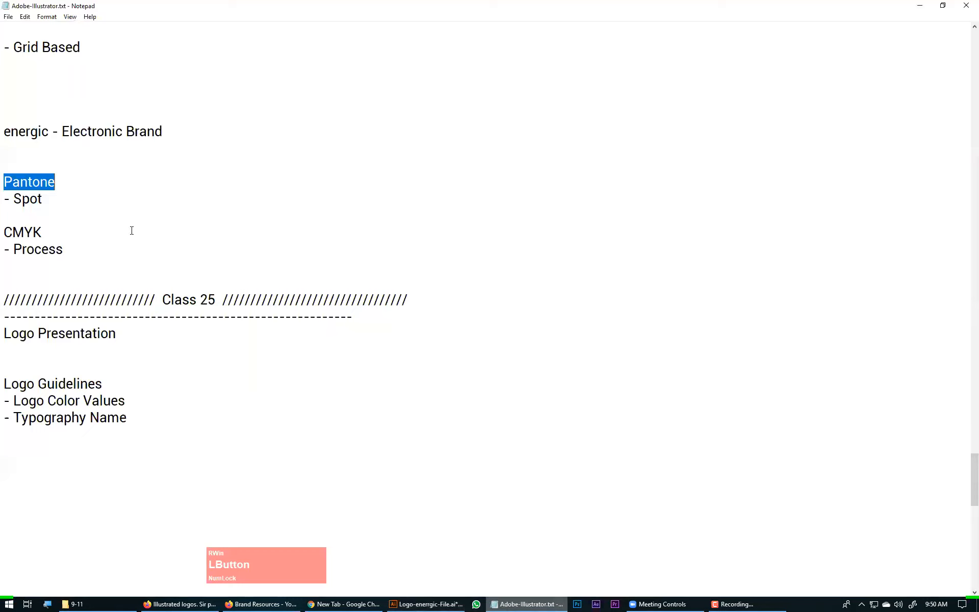
click(76, 200)
key(Return)
text(- )
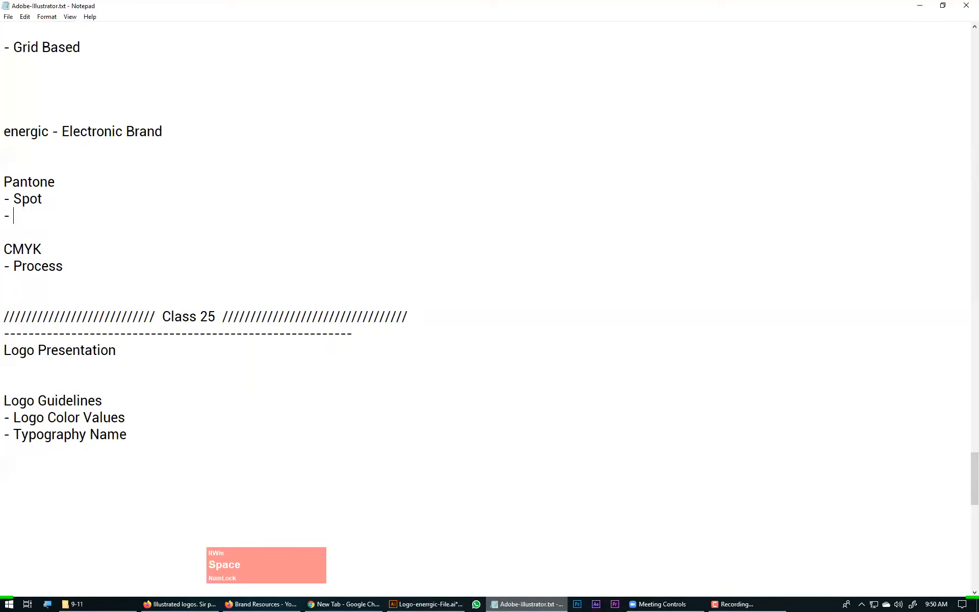
text(Color Fad)
Change the new Pantone item to "- no Color Fade" and add "- Color Fade" below "- Process" under CMYK
key(Down)
key(Down)
key(Down)
text(-)
key(Up)
key(Up)
key(Right)
text(no)
key(Down)
key(Right)
text(Color Fade)
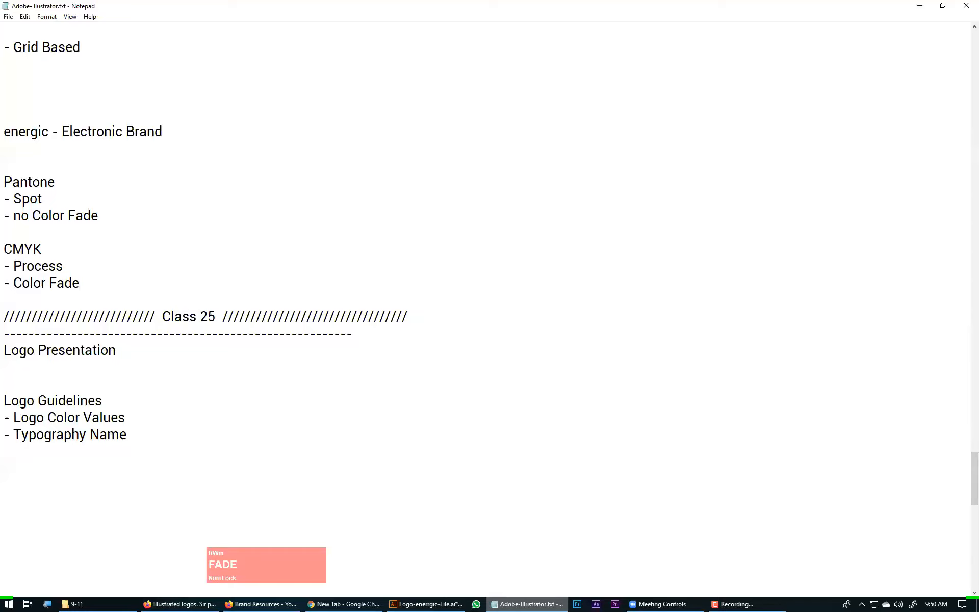
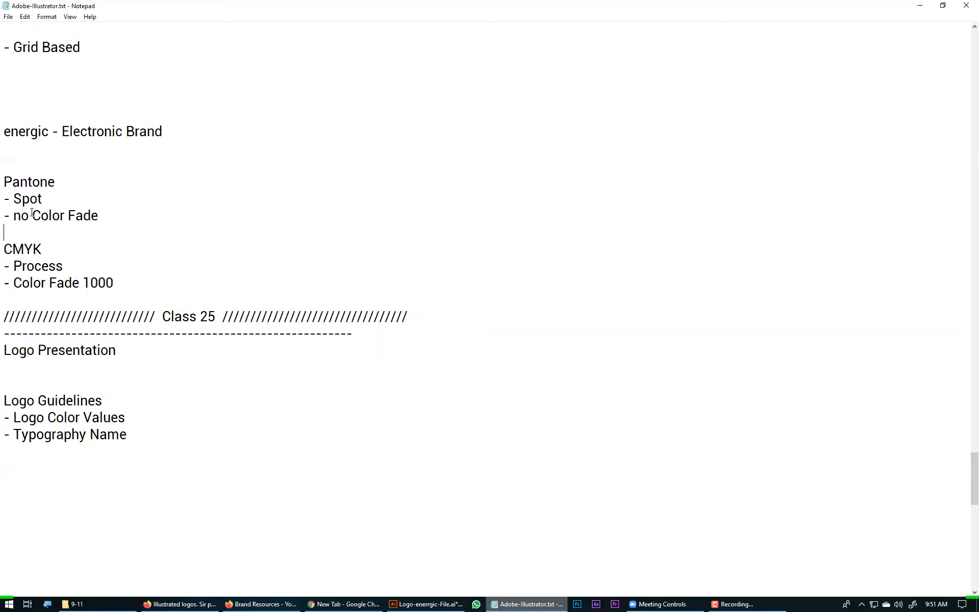
Highlight the whole Pantone block in the notes, from its heading to "- no Color Fade"
click(73, 282)
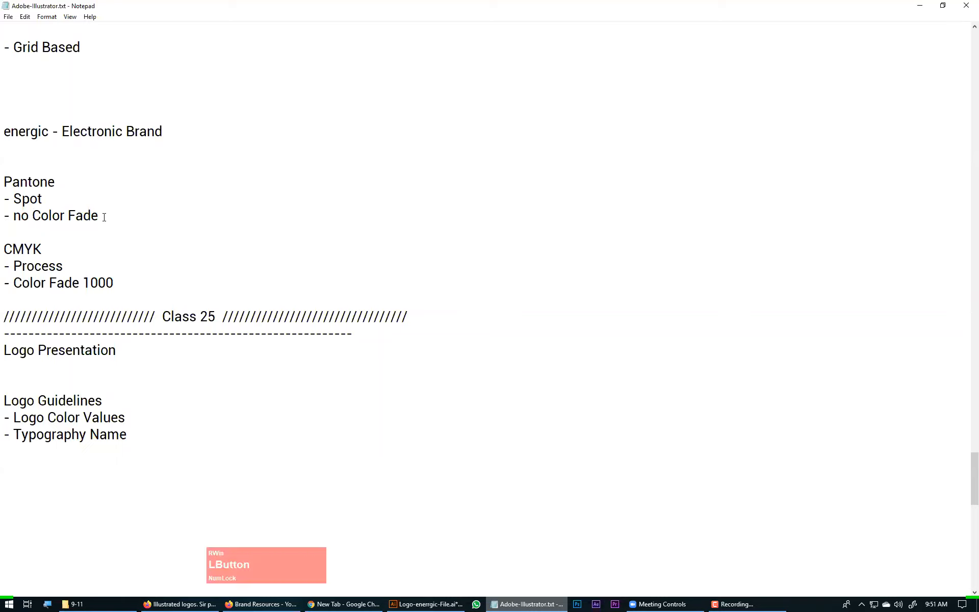
drag(104, 217, 5, 184)
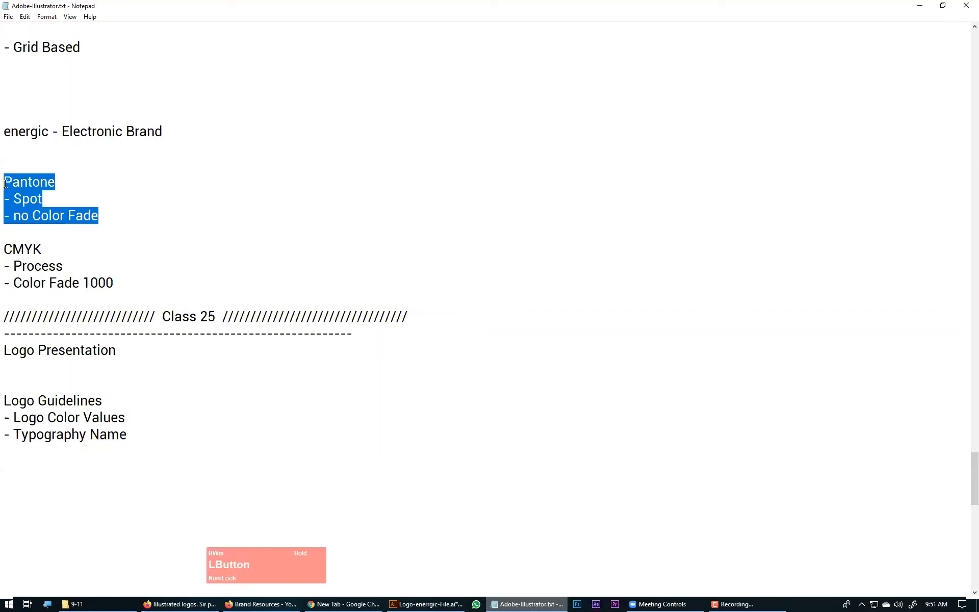
Switch to the Illustrator logo file and review the bright red square's fill values in the Color Picker
click(434, 602)
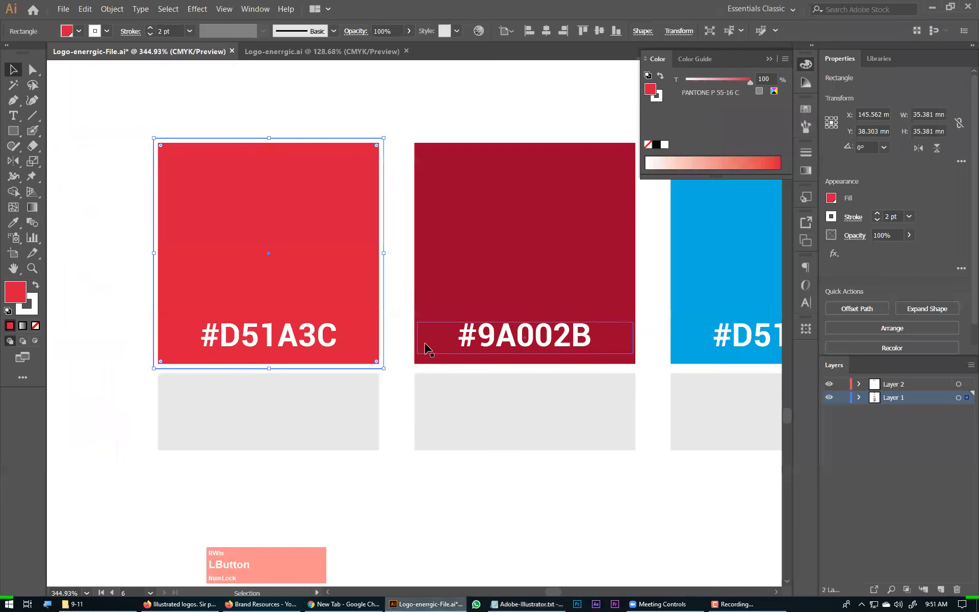
key(ctrl+KP_Subtract)
key(ctrl+KP_Subtract)
key(ctrl+KP_Subtract)
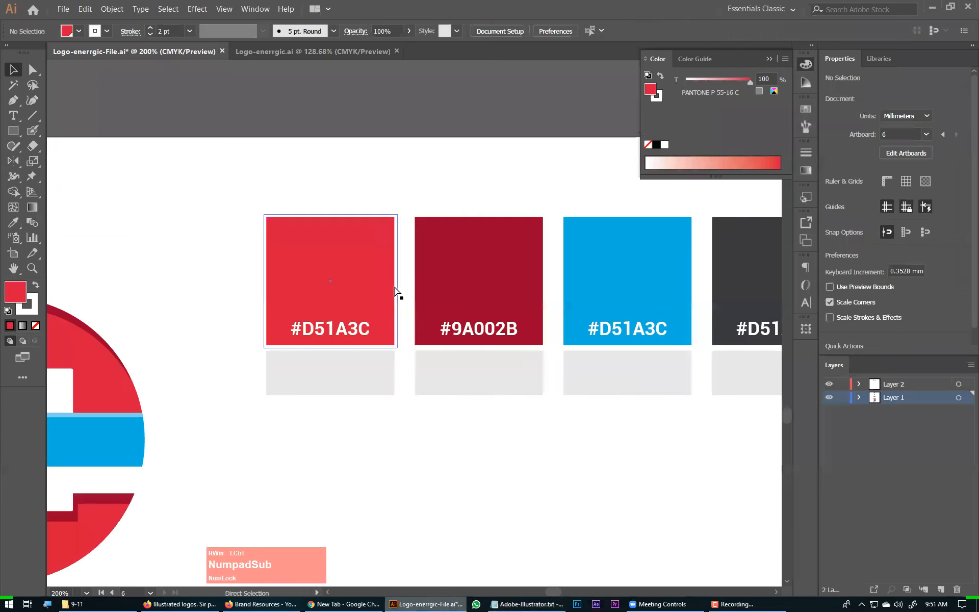
key(space)
drag(476, 448, 258, 270)
drag(354, 297, 328, 236)
double_click(13, 287)
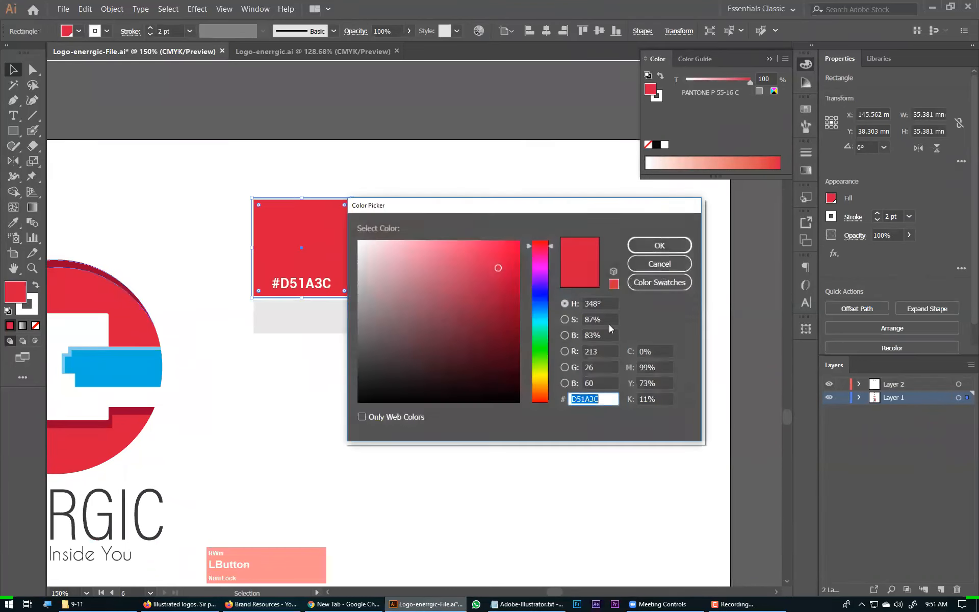
click(660, 245)
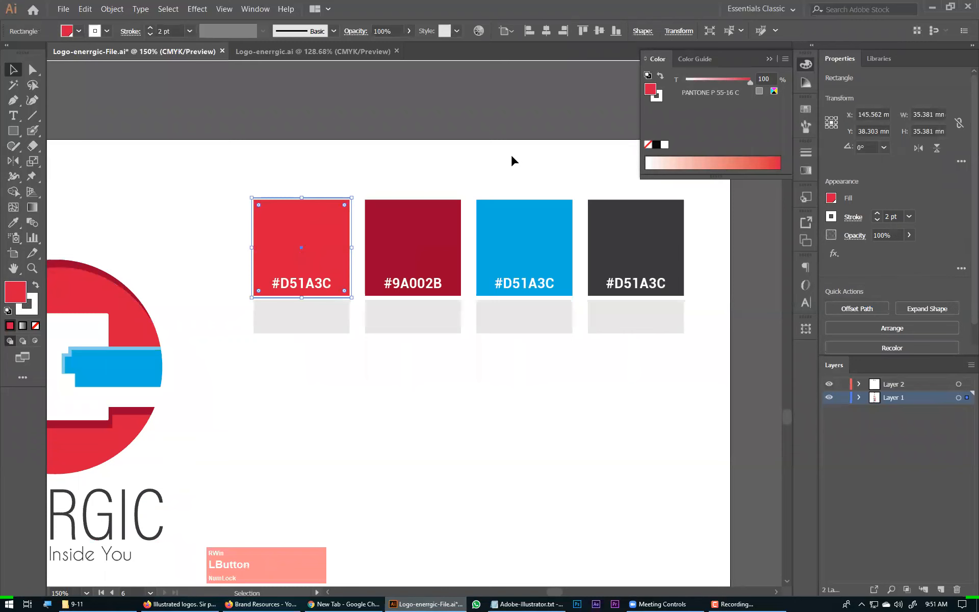
Select the bright red square and turn on Overprint Preview for the document
click(511, 154)
key(space)
drag(411, 358, 413, 367)
click(330, 254)
click(254, 8)
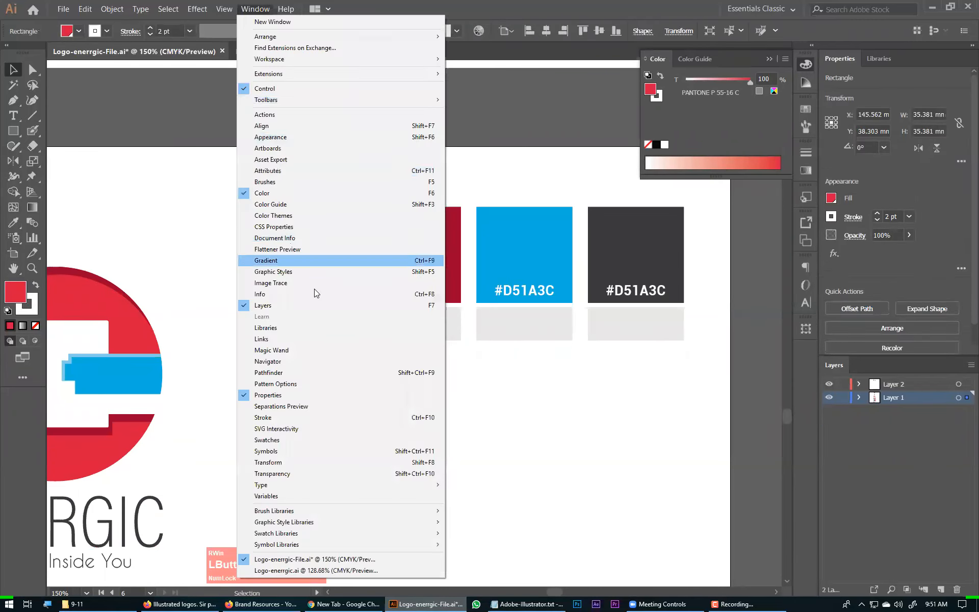
mouse_move(203, 7)
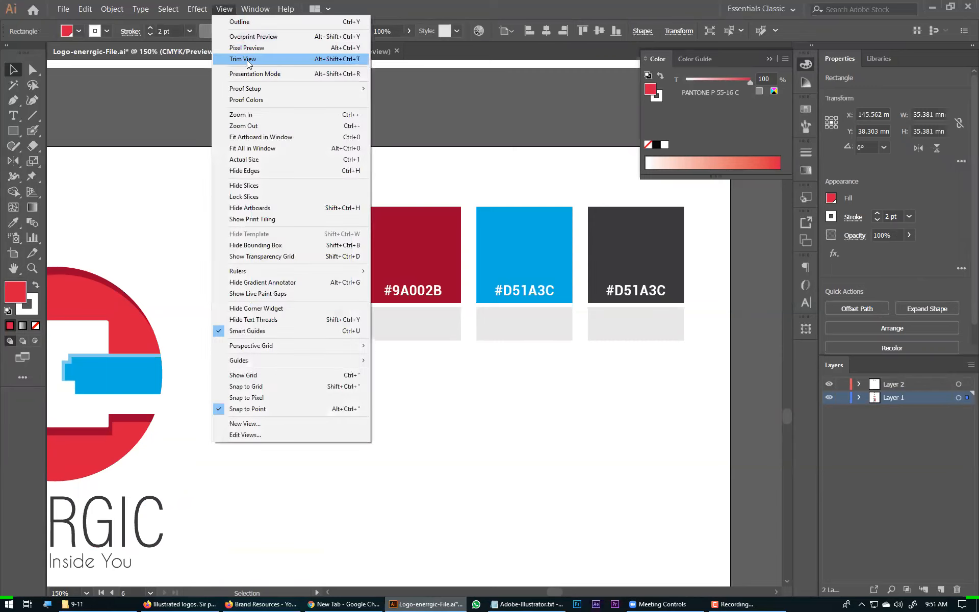
click(254, 38)
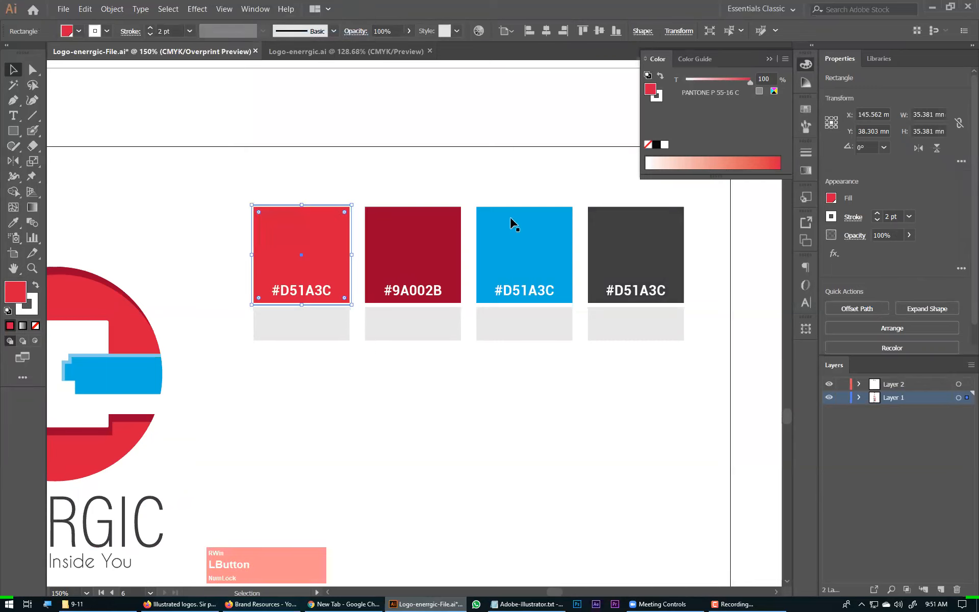
Display the Separations Preview panel, make it taller and move it over the upper part of the Energic logo
drag(198, 383, 424, 331)
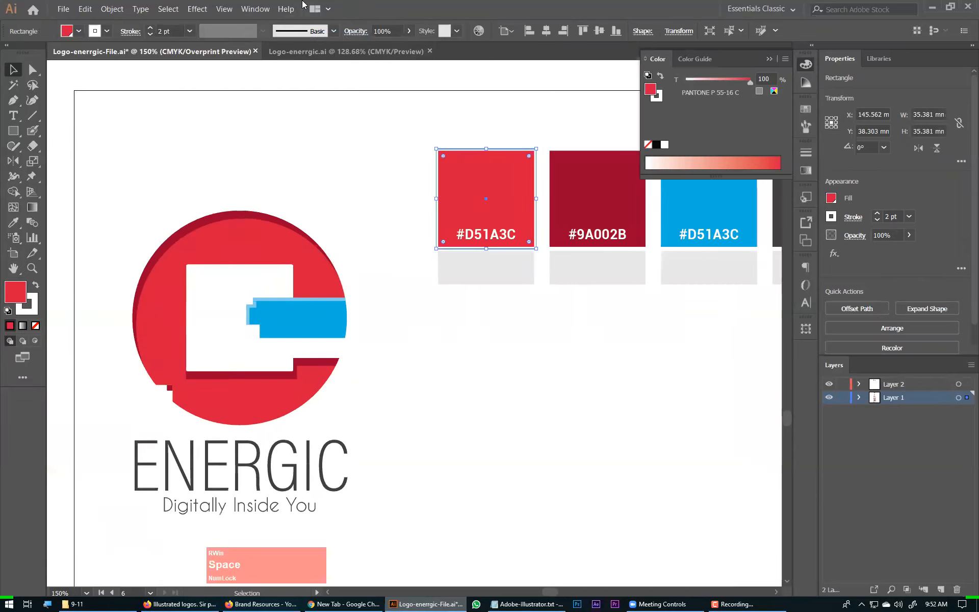
click(256, 8)
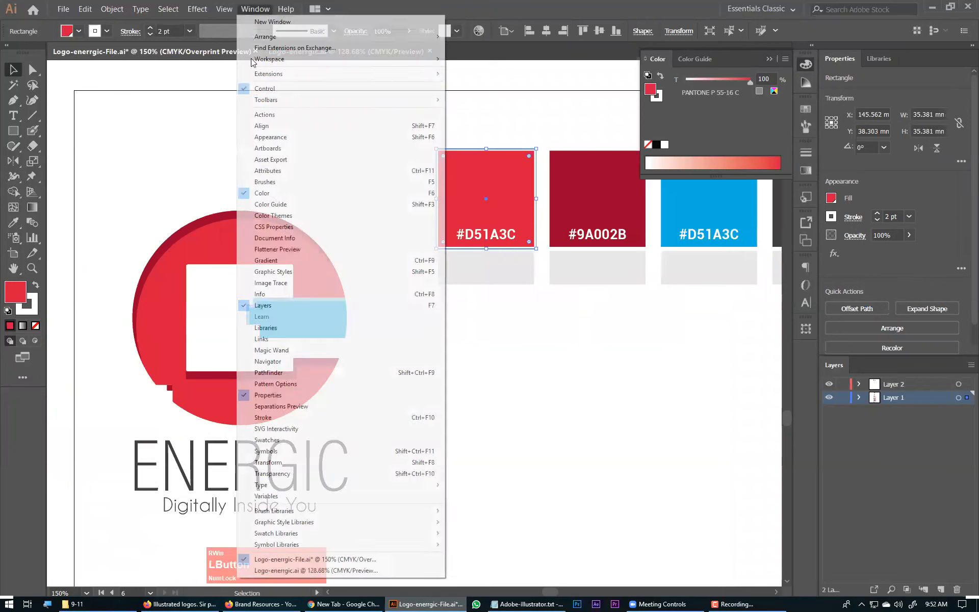
click(302, 407)
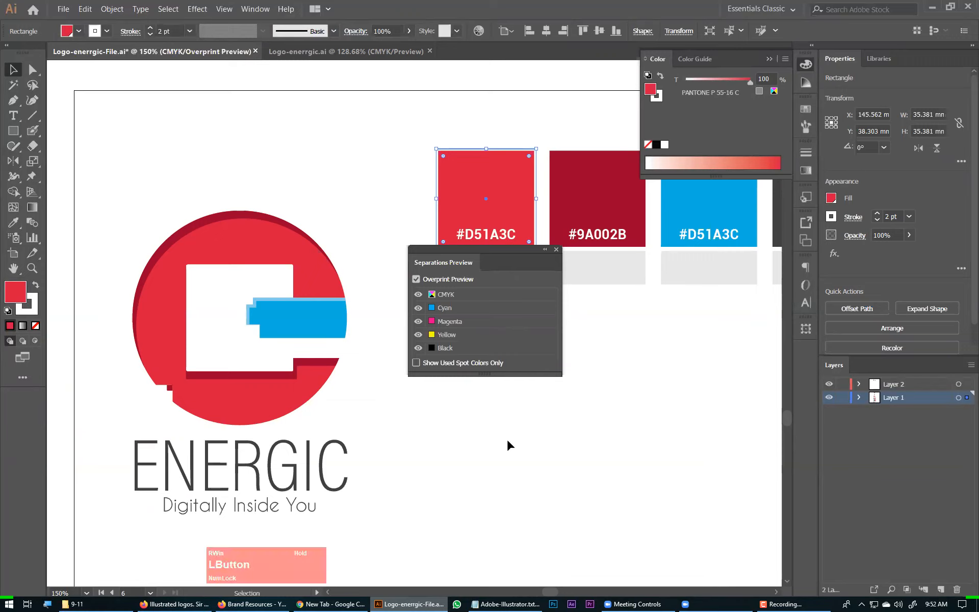
drag(504, 373, 504, 438)
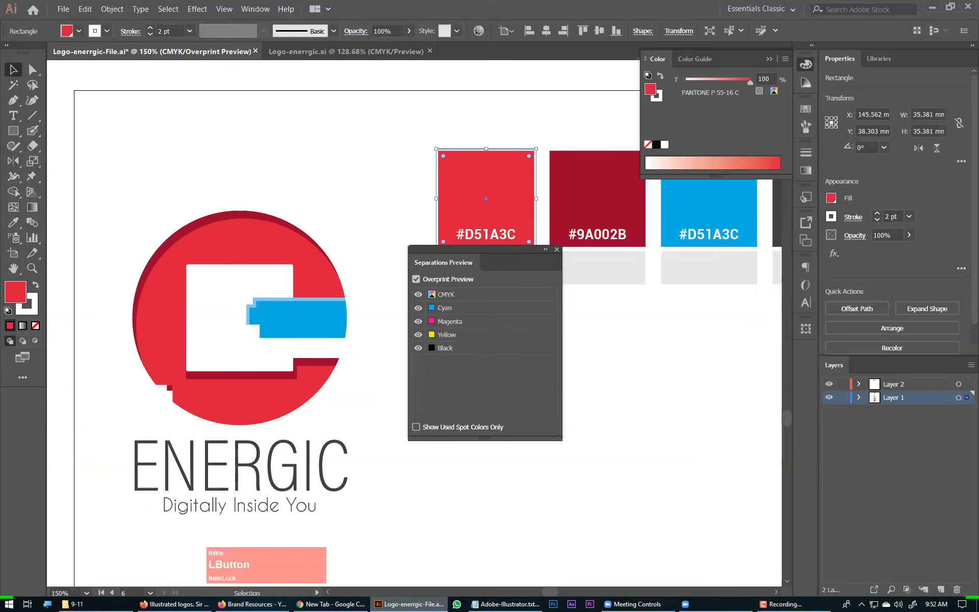
click(710, 269)
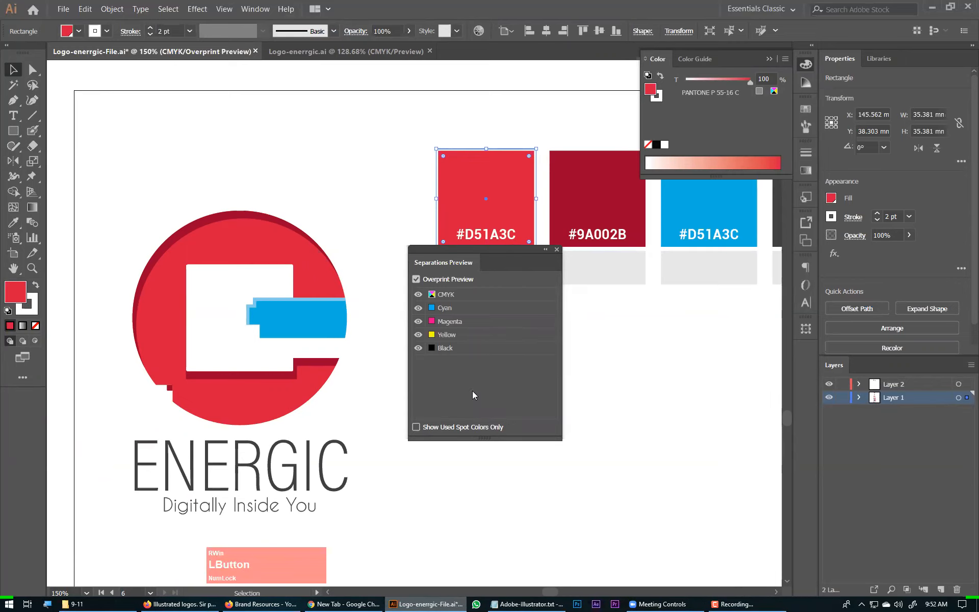
drag(467, 247, 255, 109)
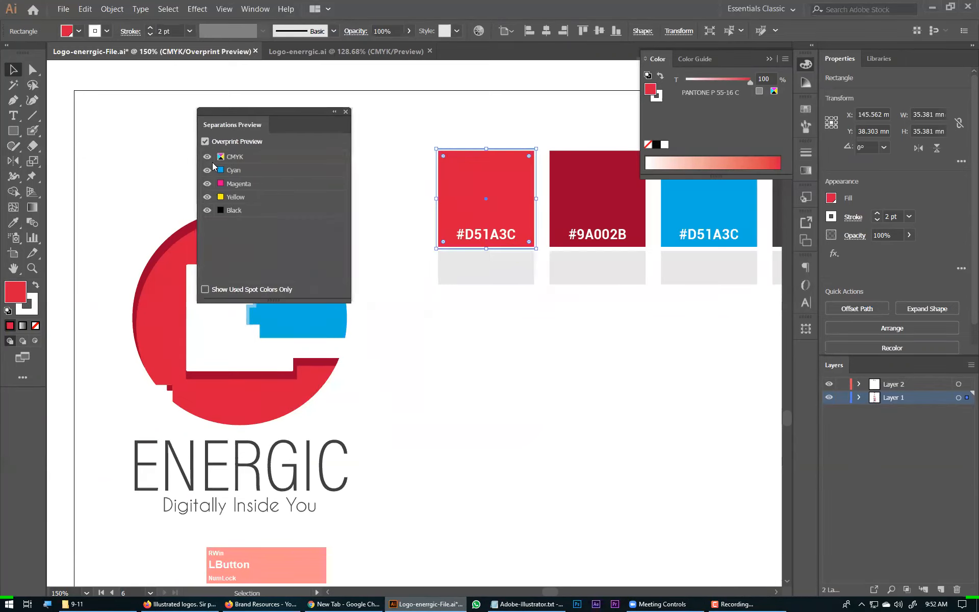
Preview the Black separation alone and the Yellow separation alone on the logo and color squares
click(207, 184)
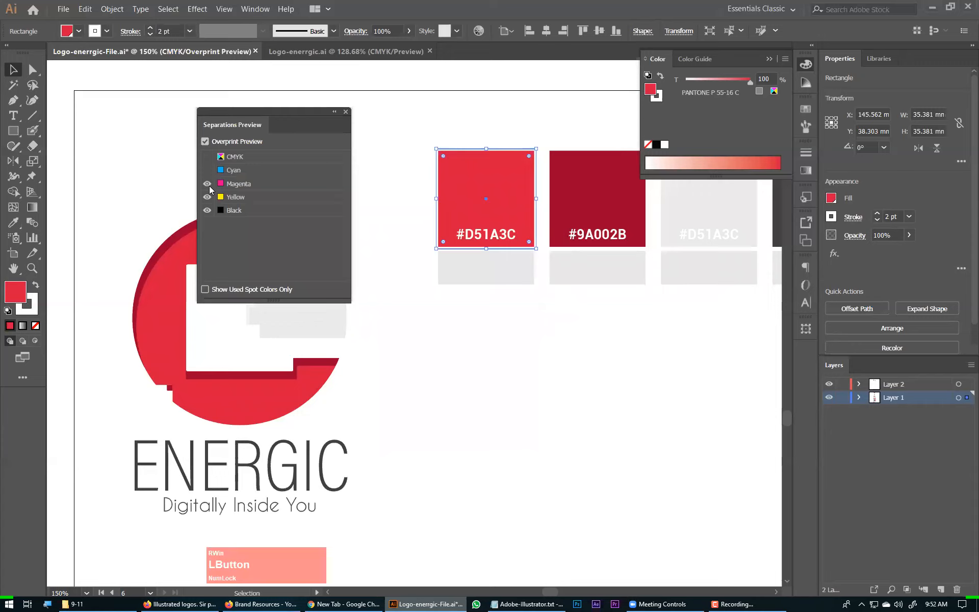
click(207, 197)
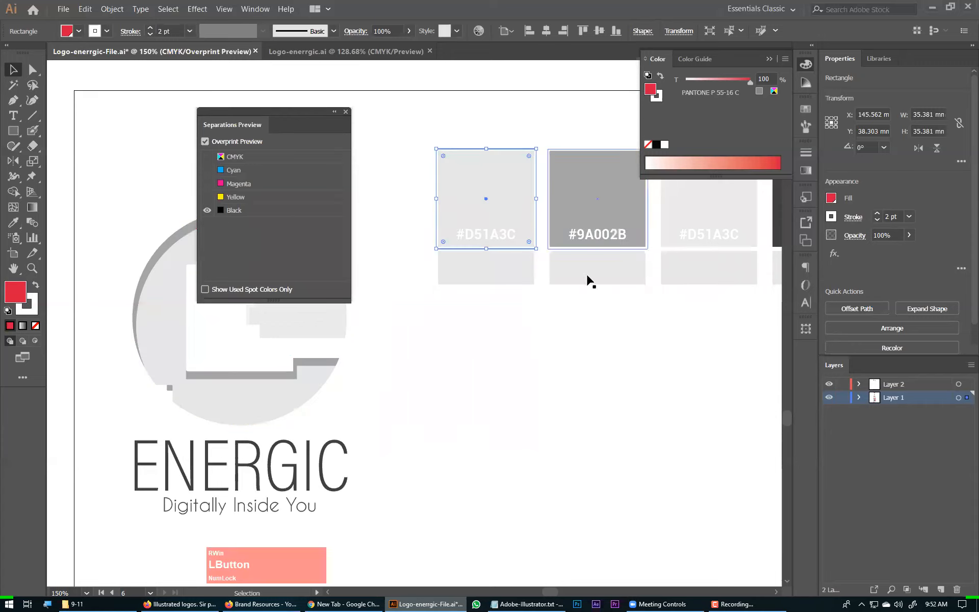
click(207, 211)
click(207, 197)
click(206, 210)
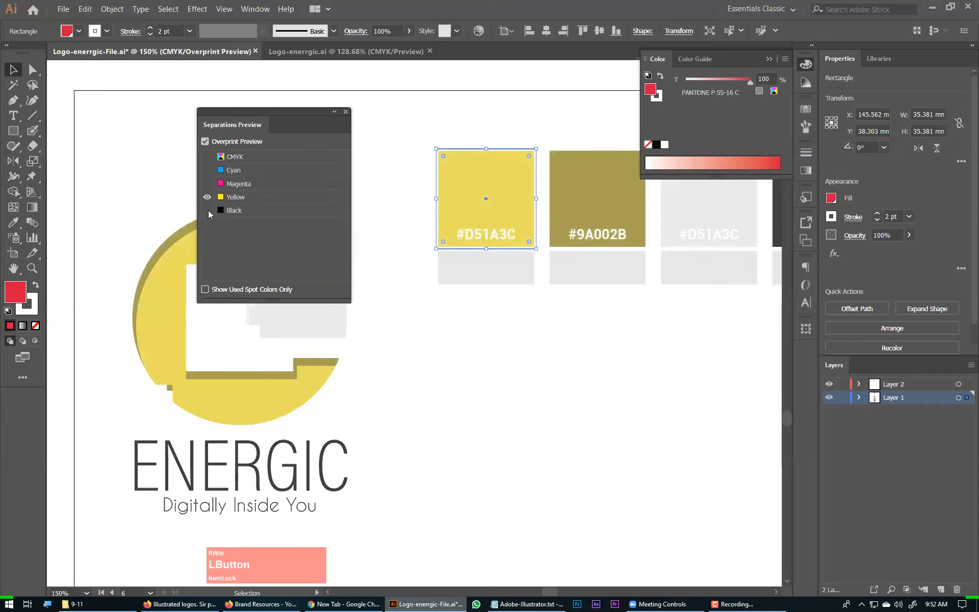
Isolate the Magenta separation and inspect the remaining color squares in the row
click(207, 184)
key(space)
drag(706, 248, 549, 300)
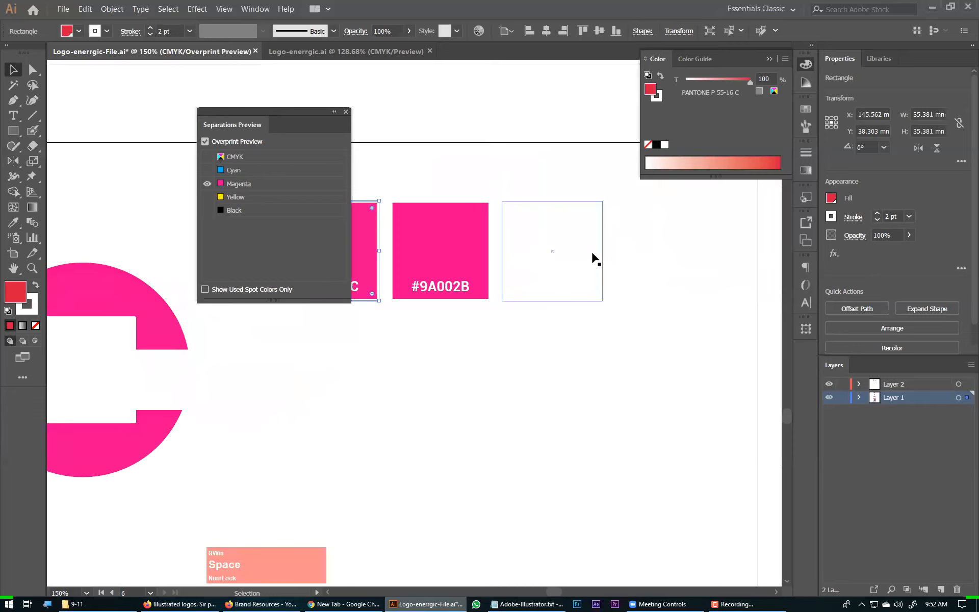
Isolate the Cyan separation and inspect it across the logo and the Logo Color Variations artboard
click(207, 186)
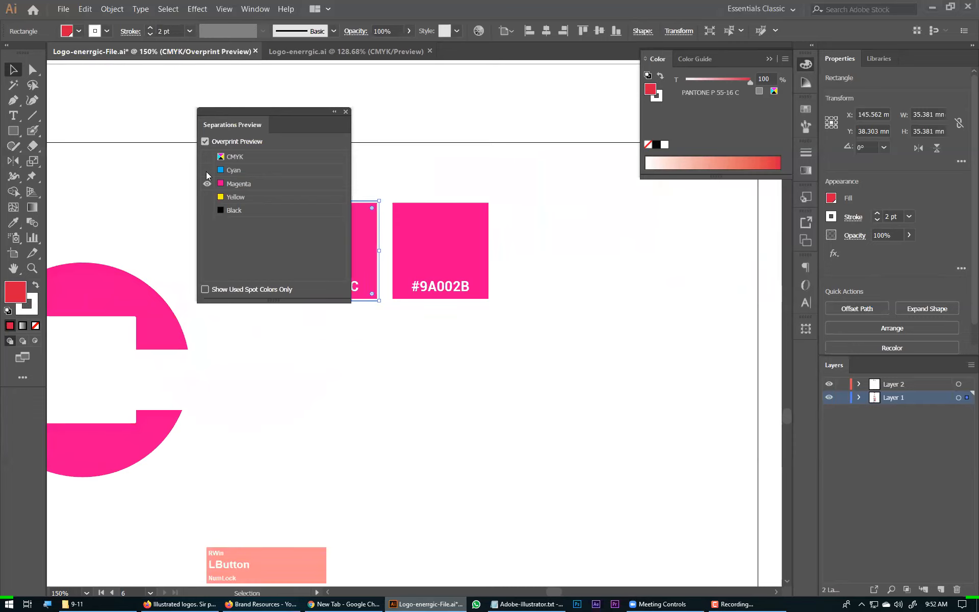
click(207, 170)
click(207, 184)
key(space)
drag(459, 299, 704, 289)
key(space)
drag(571, 234, 372, 446)
key(space)
drag(474, 457, 405, 350)
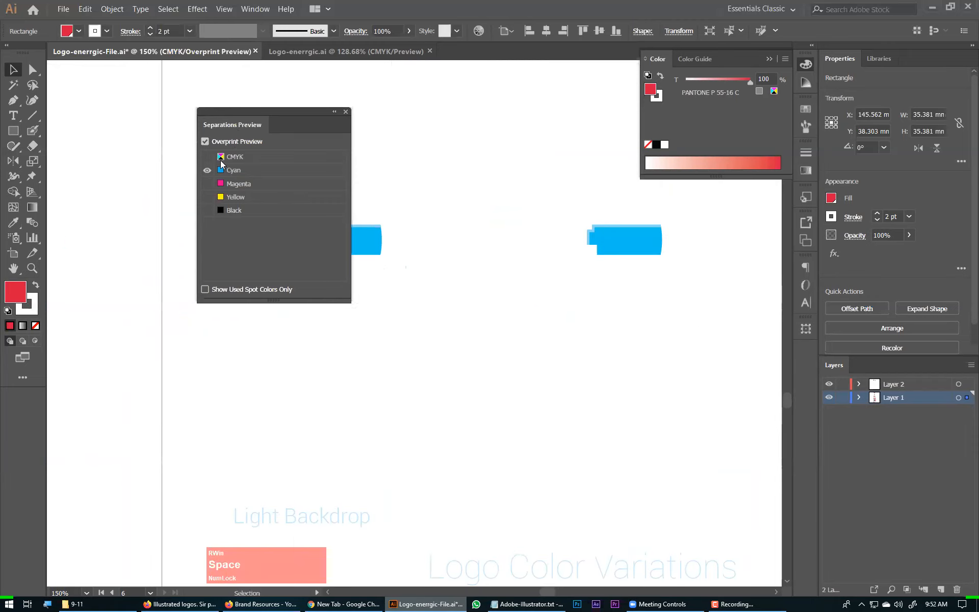
Restore the full CMYK separations view and close the Separations Preview panel
click(207, 157)
click(346, 111)
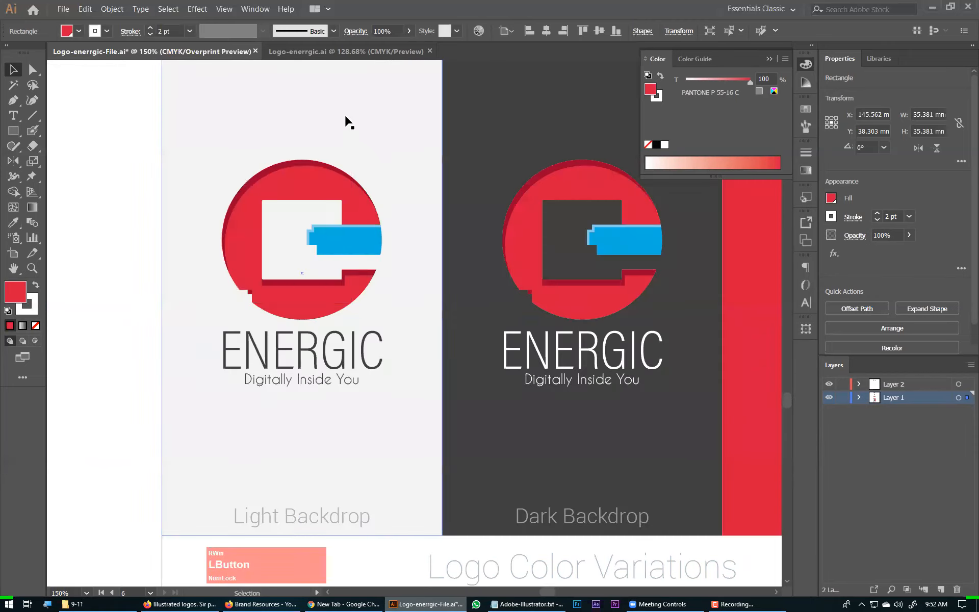
key(ctrl+0)
click(586, 510)
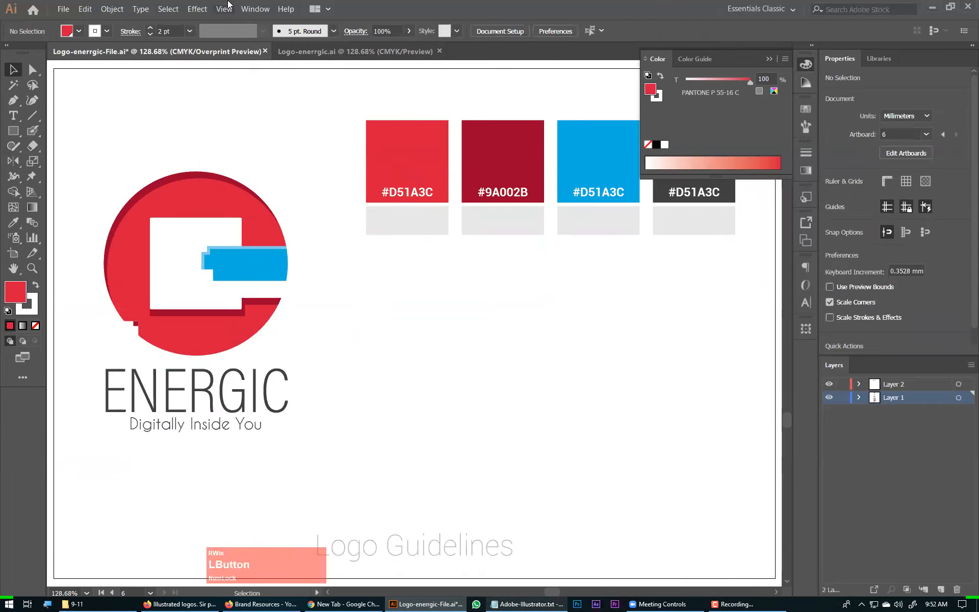
Turn off Overprint Preview and return to the color squares on the Logo Guidelines artboard
click(201, 9)
mouse_move(250, 10)
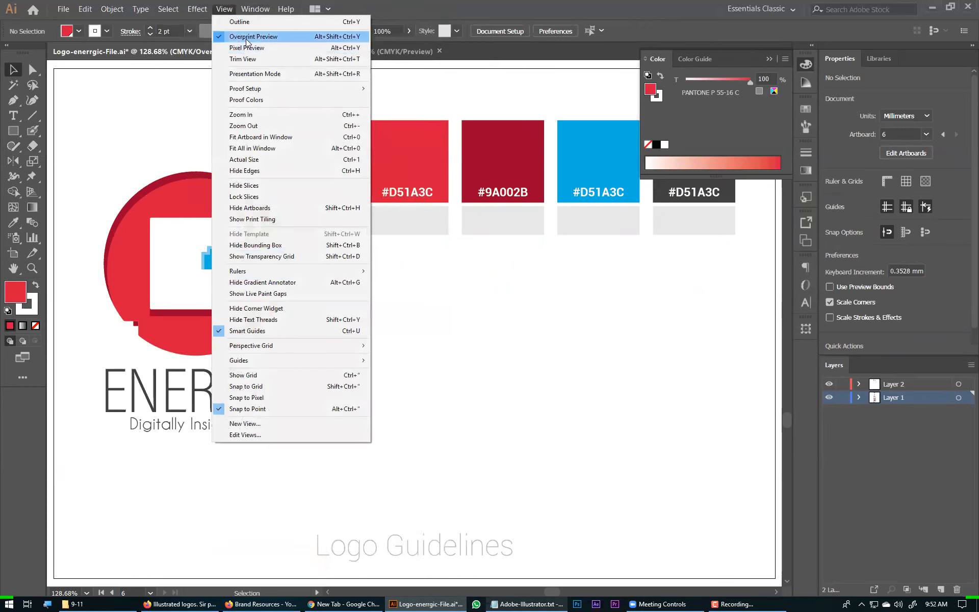
click(467, 339)
key(ctrl+minus)
key(ctrl+minus)
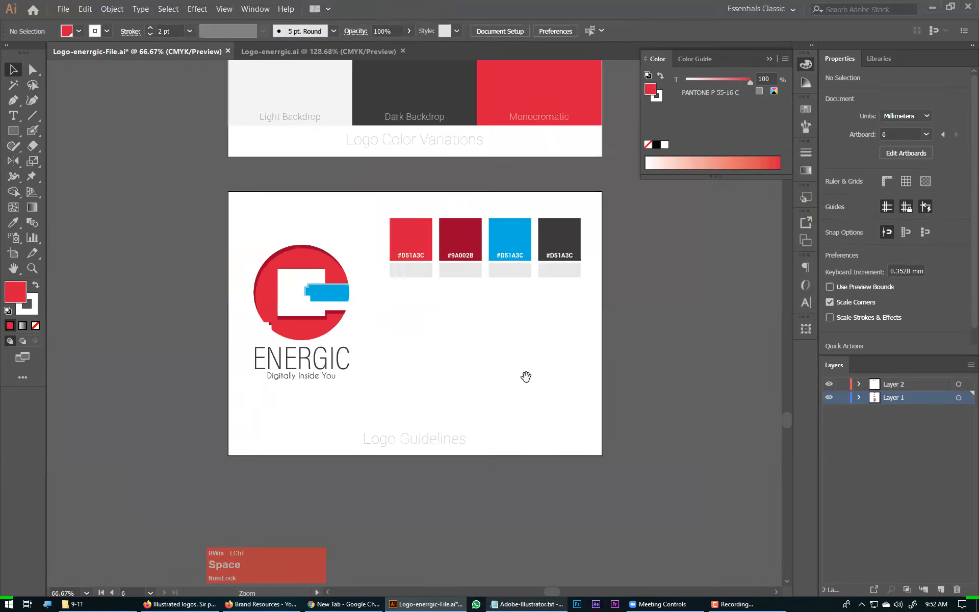
click(710, 301)
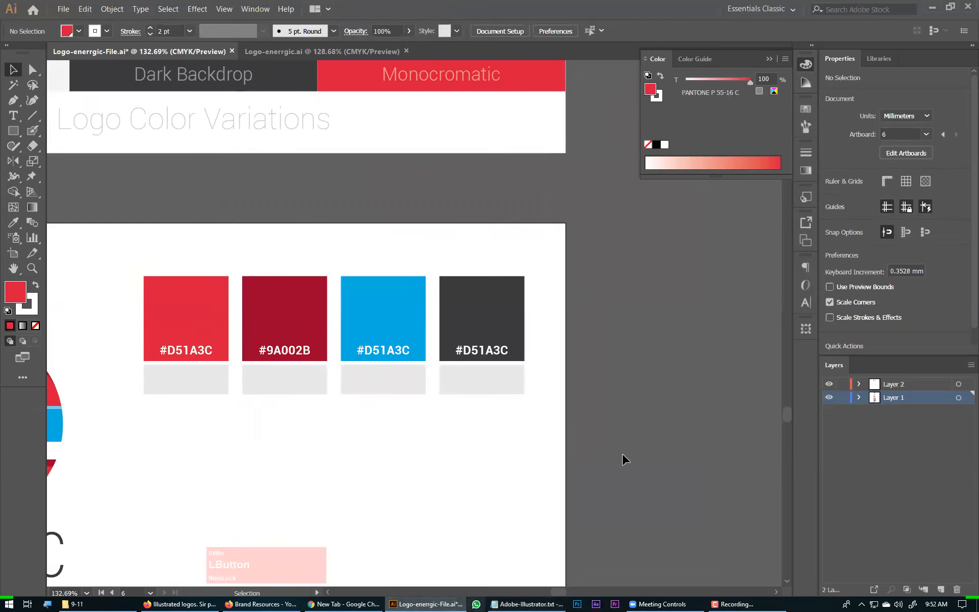
drag(376, 472, 398, 452)
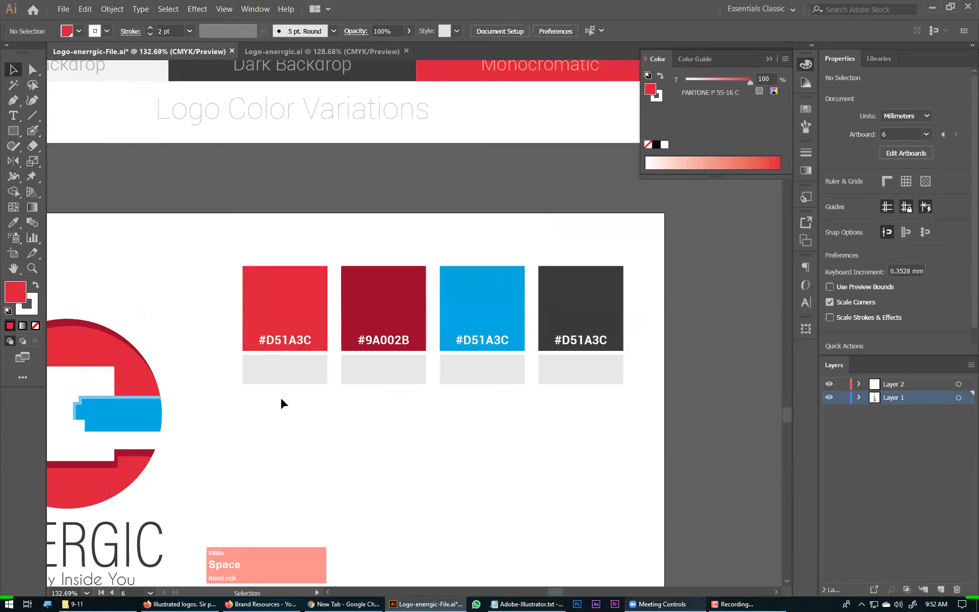
Examine the PANTONE+ color books in the swatch libraries for the bright red square and close the Swatches panel
click(301, 286)
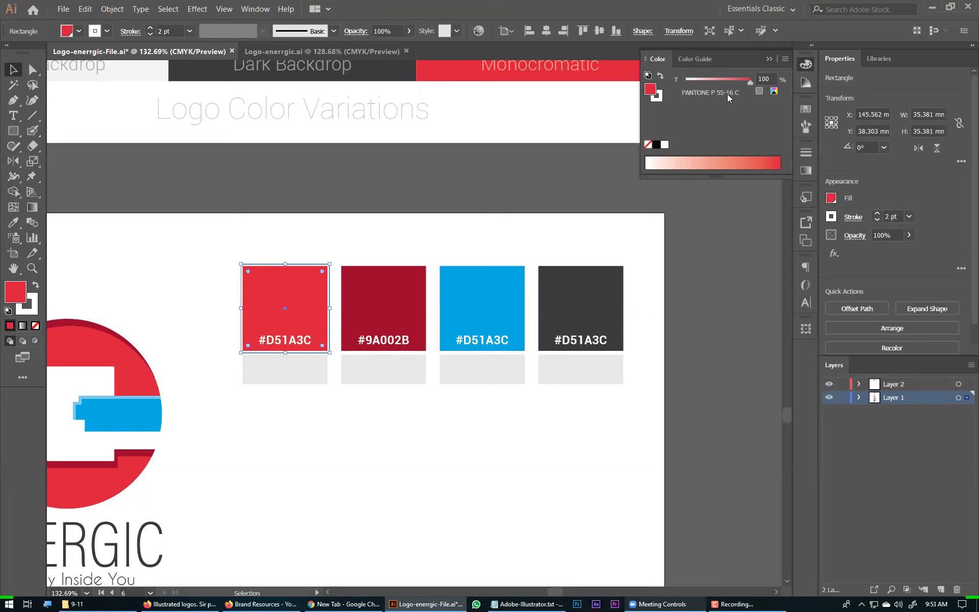
click(265, 7)
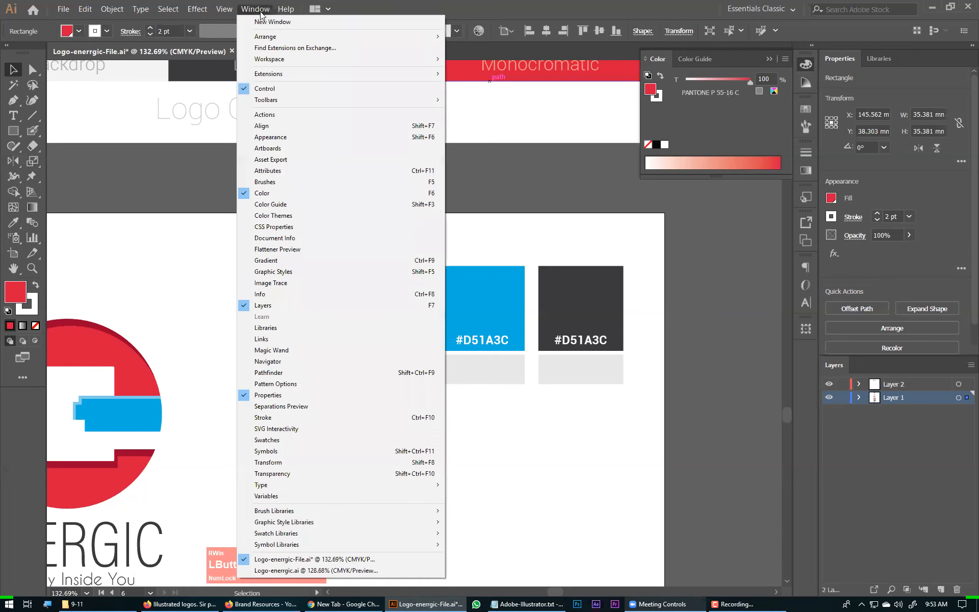
click(293, 440)
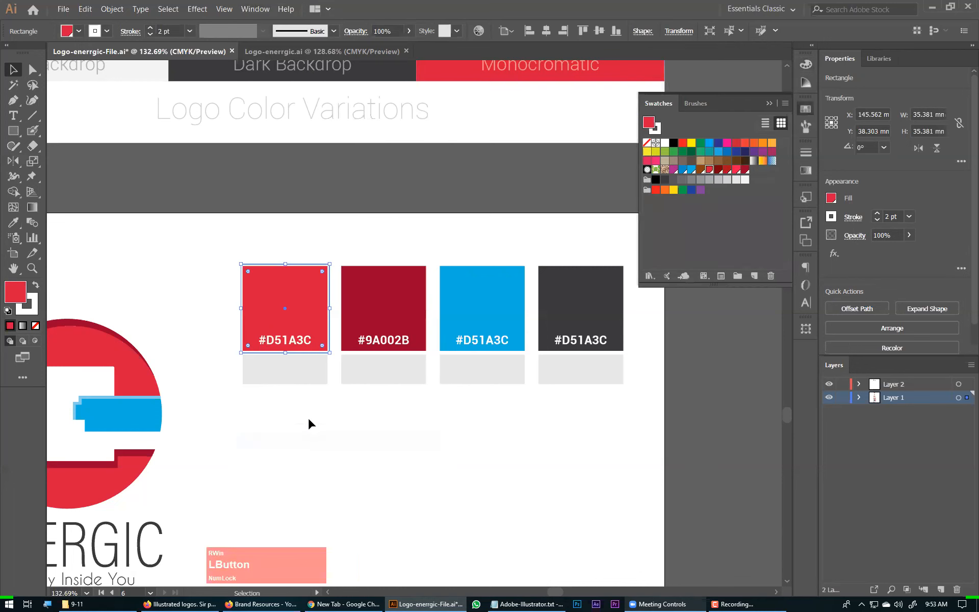
click(650, 276)
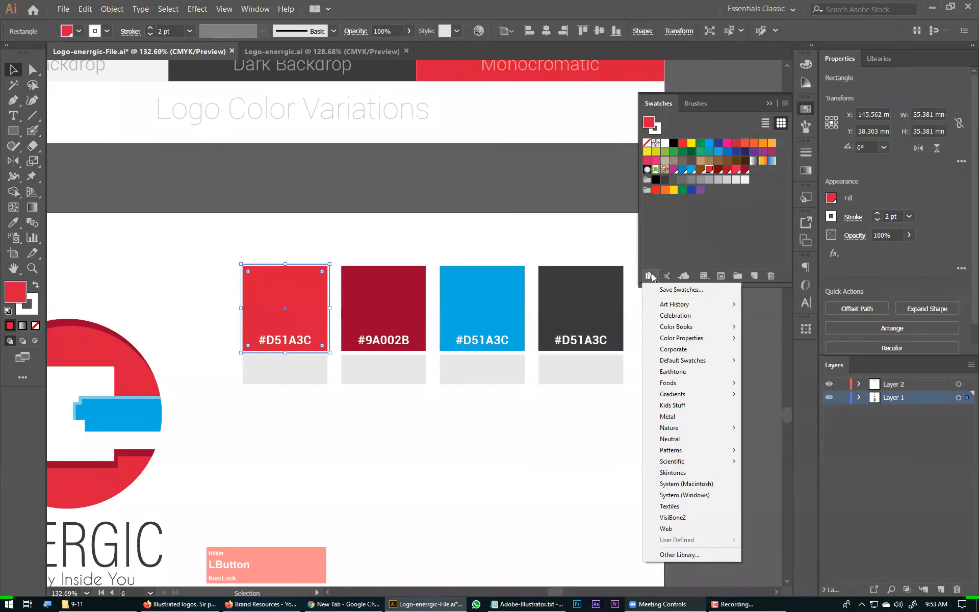
click(650, 276)
click(650, 276)
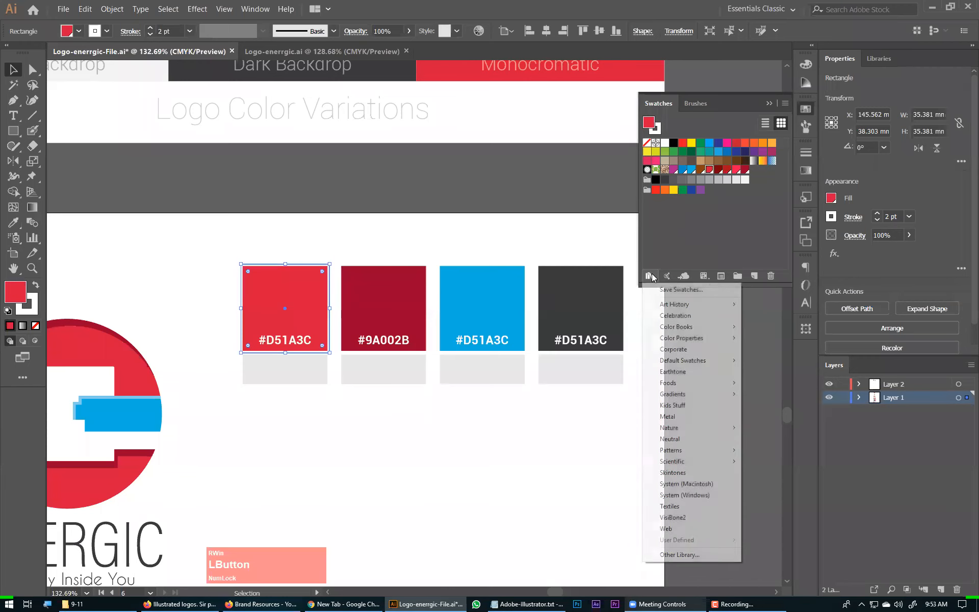
mouse_move(677, 330)
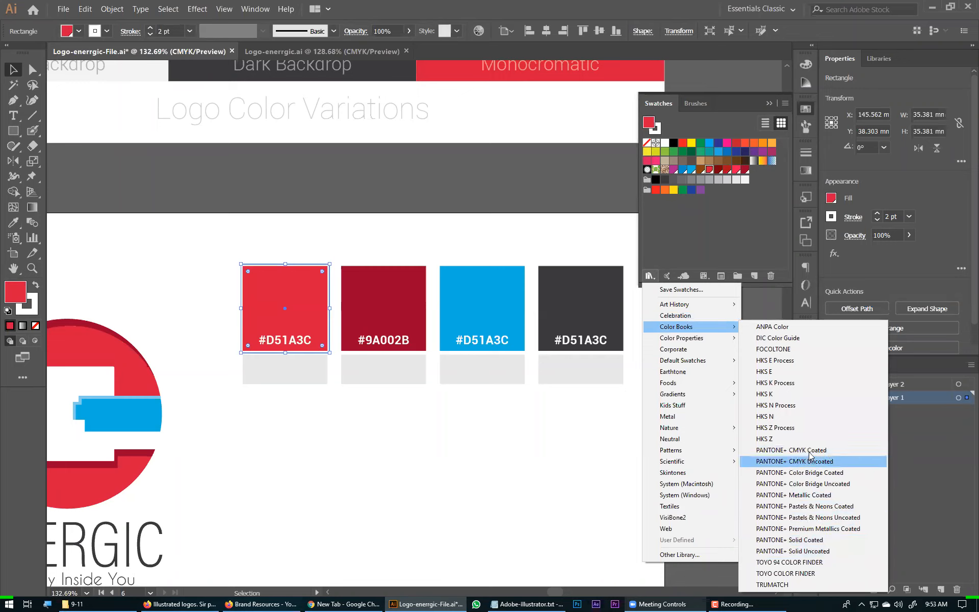
click(734, 225)
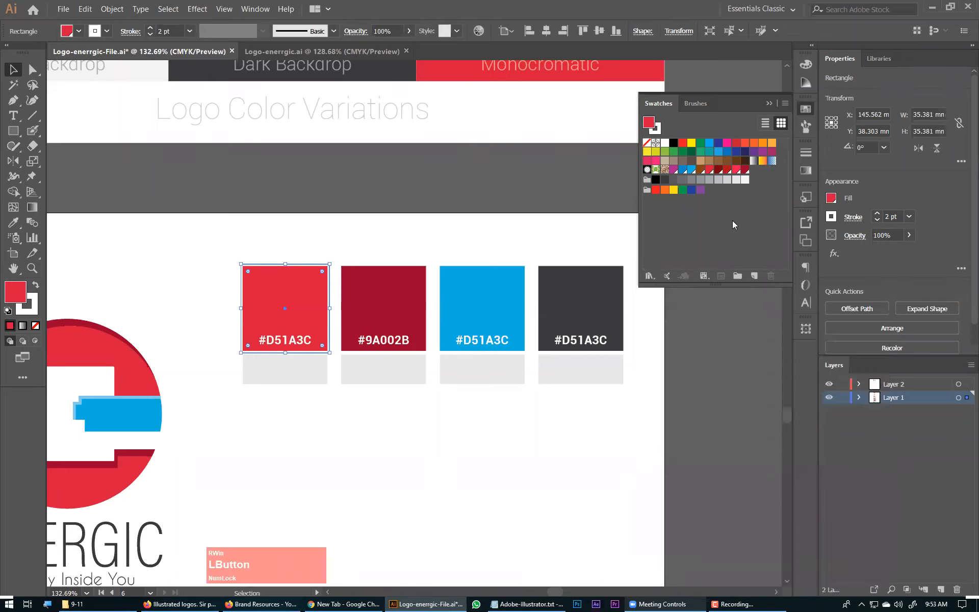
click(770, 104)
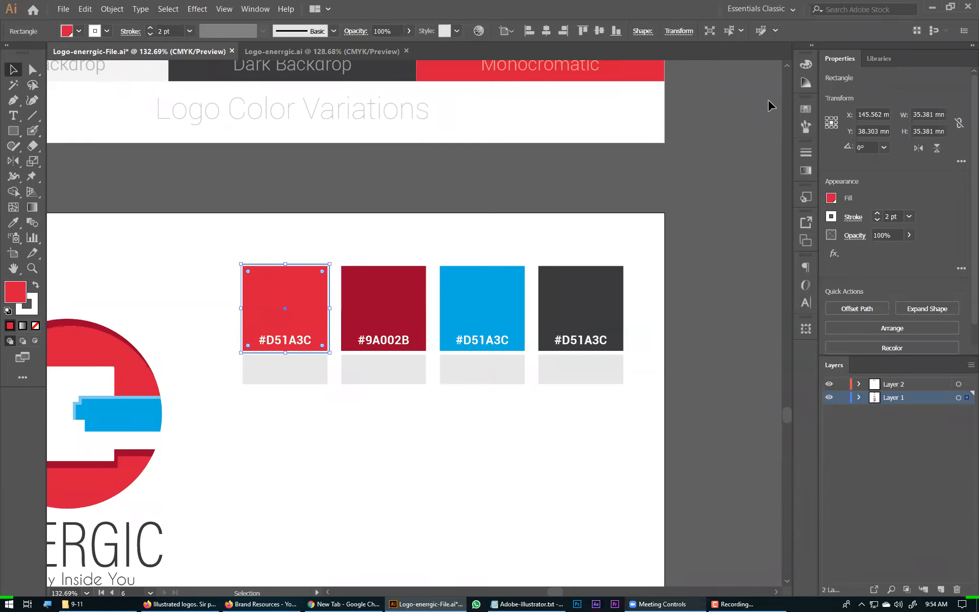
Display the Color panel for the bright red square to read its Pantone name
click(429, 416)
drag(220, 244, 670, 458)
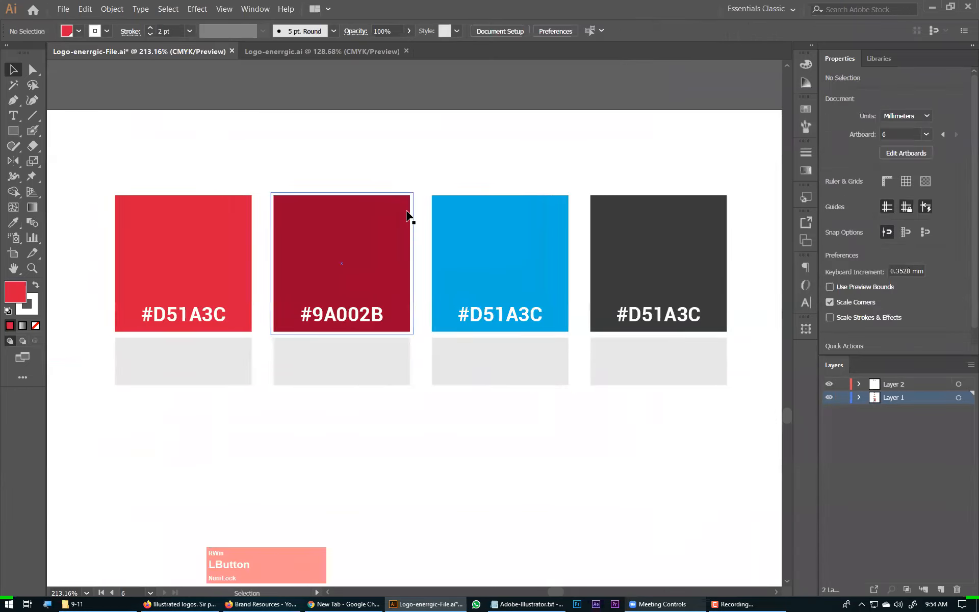
click(240, 260)
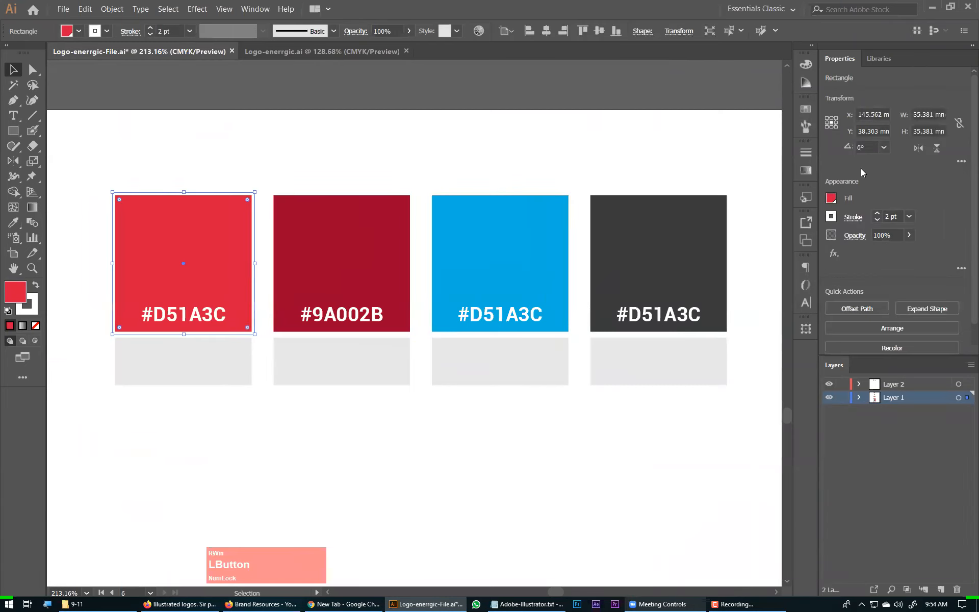
click(255, 8)
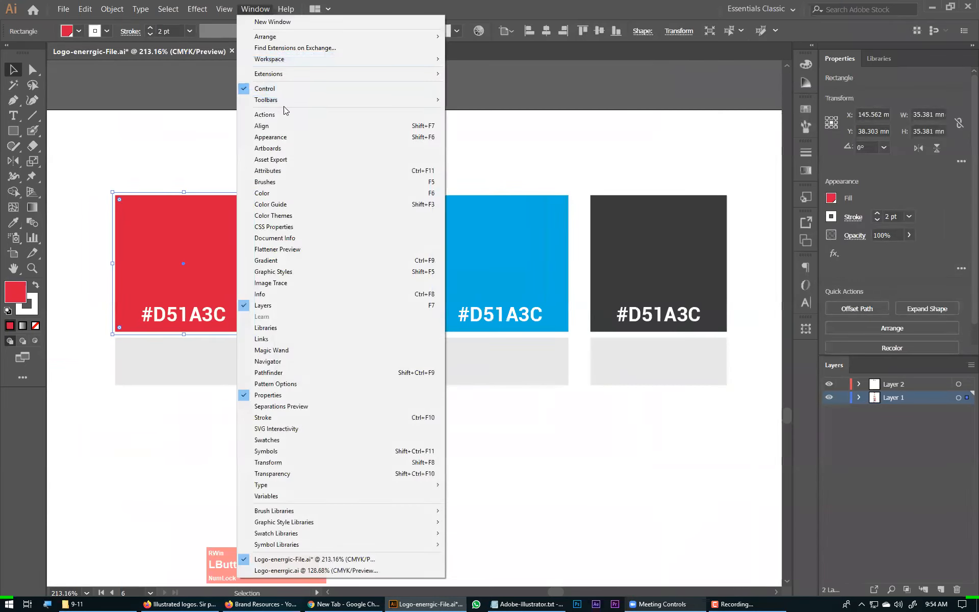
click(303, 193)
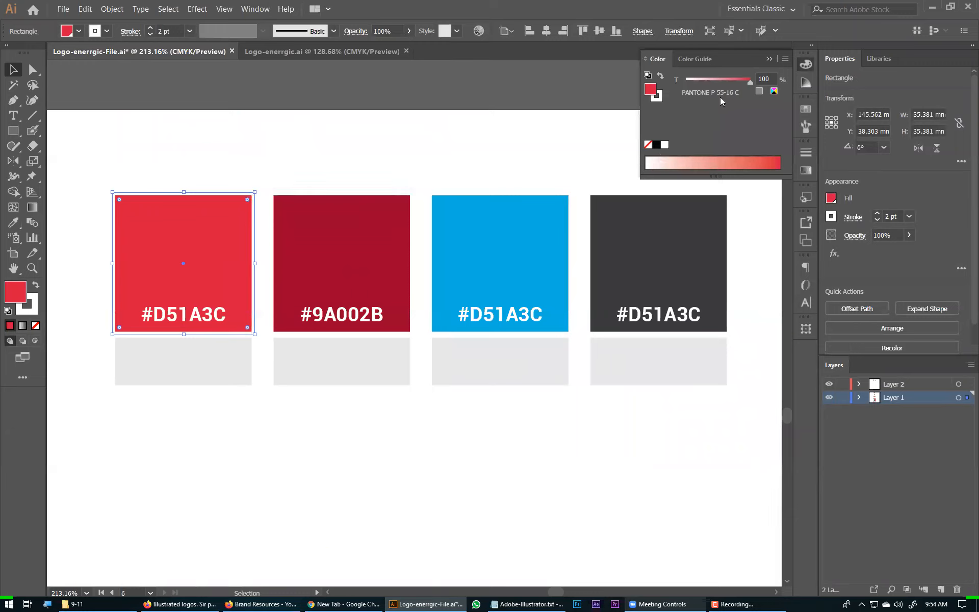
Copy the bright red square's hex label onto the grey box beneath it and center it vertically there
drag(188, 321, 185, 376)
shift+click(214, 380)
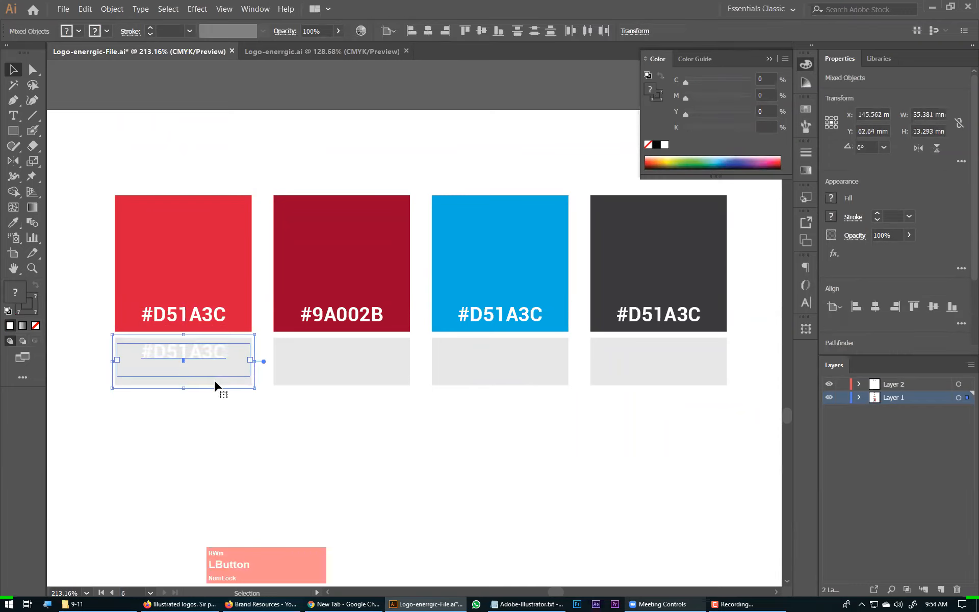
click(499, 31)
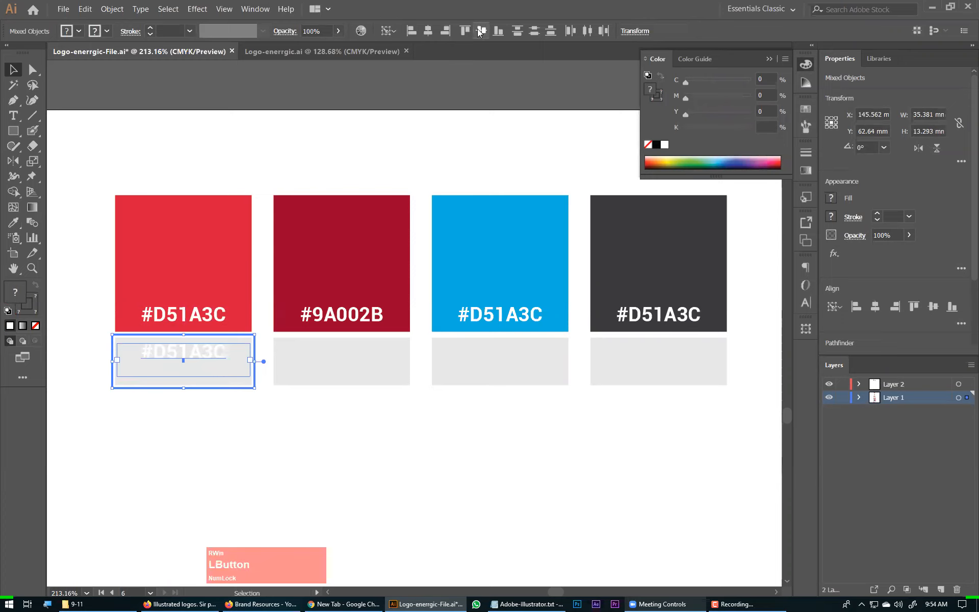
click(248, 393)
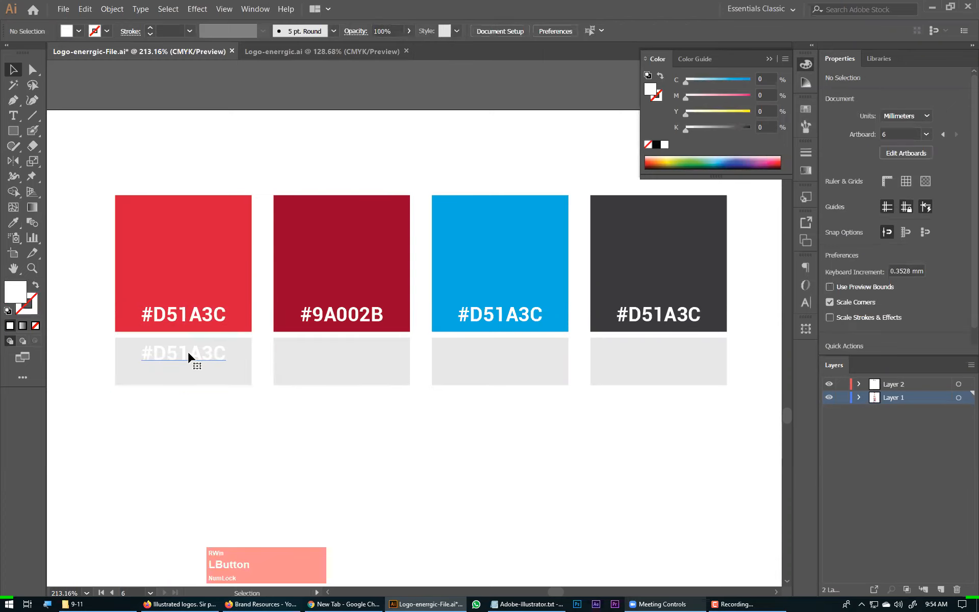
Recolor the copied label by sampling the dark grey of the fourth square with the Eyedropper
click(222, 368)
key(i)
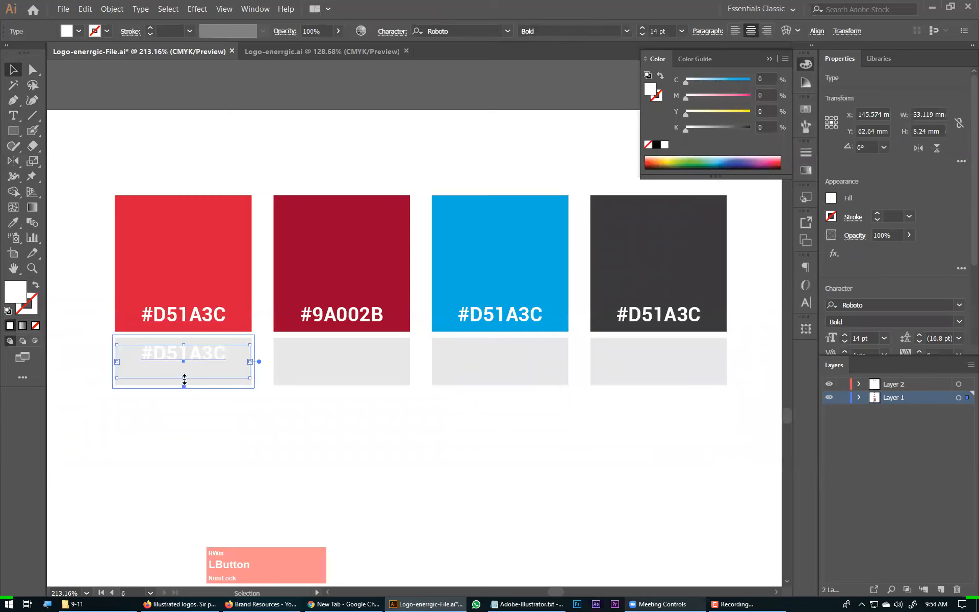
click(666, 237)
key(ctrl+z)
click(683, 207)
click(13, 70)
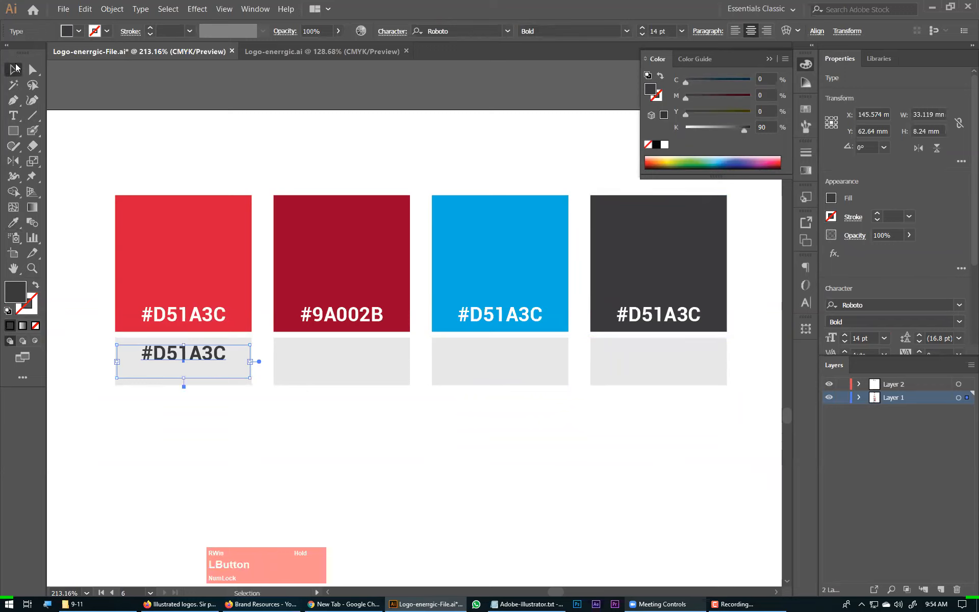
Replace the copied label's text with PANTONE and P 55-16 C on two lines
click(14, 117)
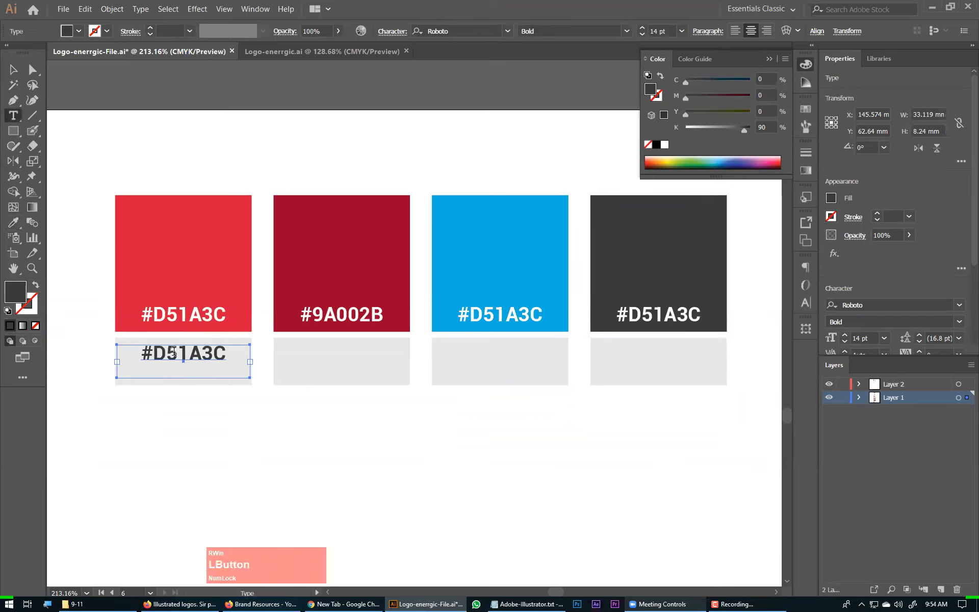
click(196, 356)
key(ctrl+a)
ctrl+click(209, 214)
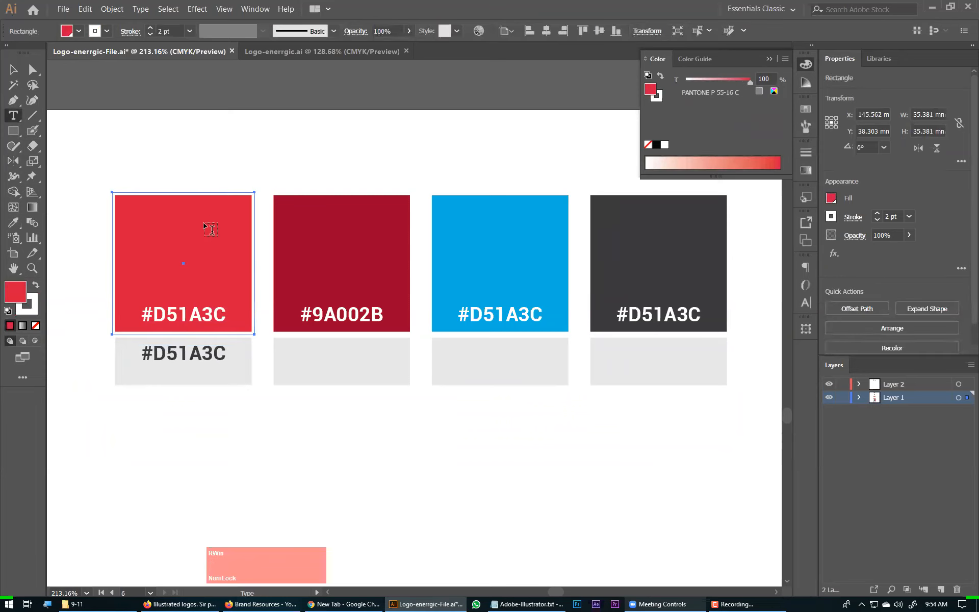
drag(226, 353, 105, 345)
text(PA)
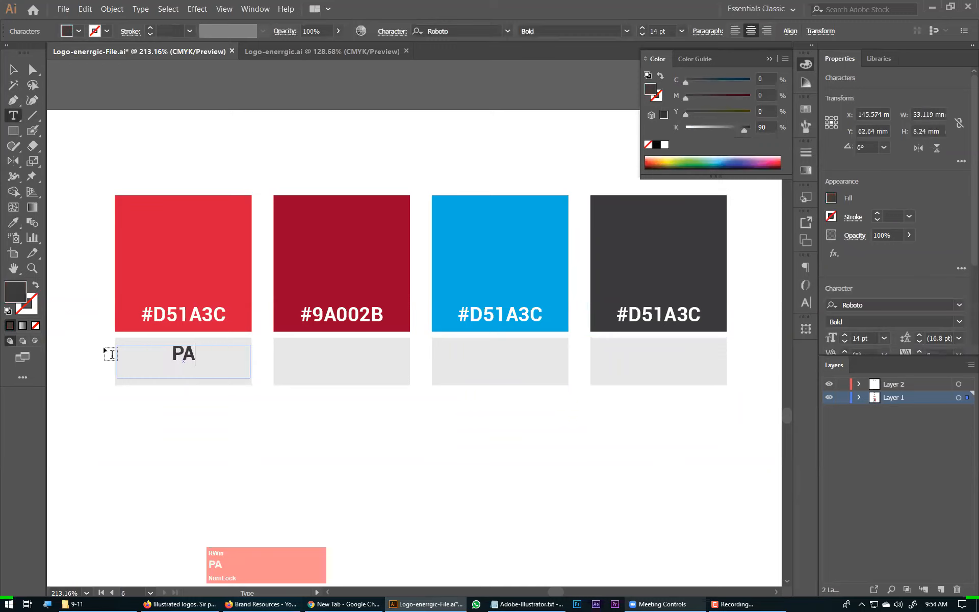
text(NTONE)
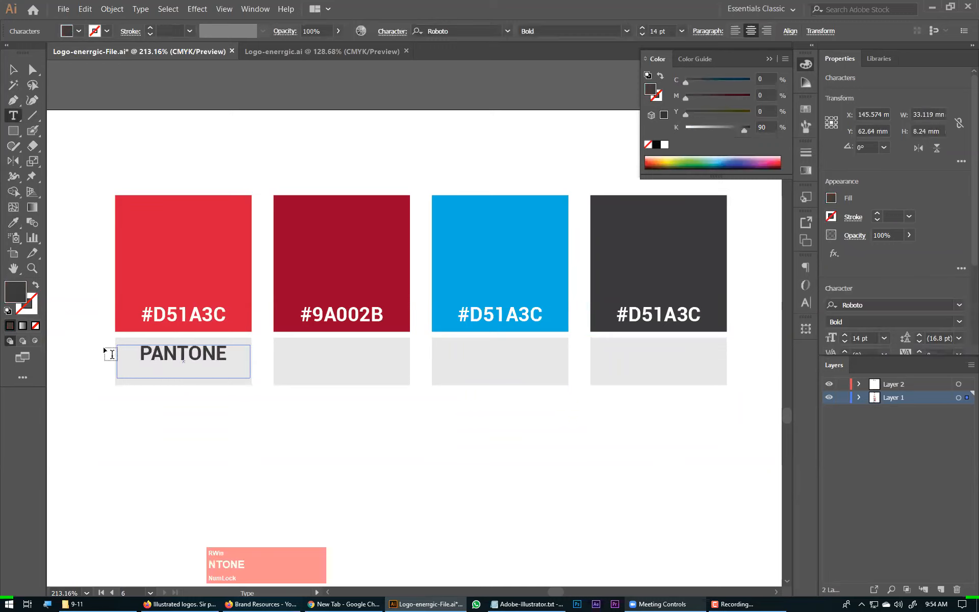
key(Return)
key(space)
Adjust the Pantone label in the grey box to a 14 pt font size with 12 pt leading
click(13, 70)
click(204, 388)
key(ctrl+shift+comma)
key(ctrl+shift+comma)
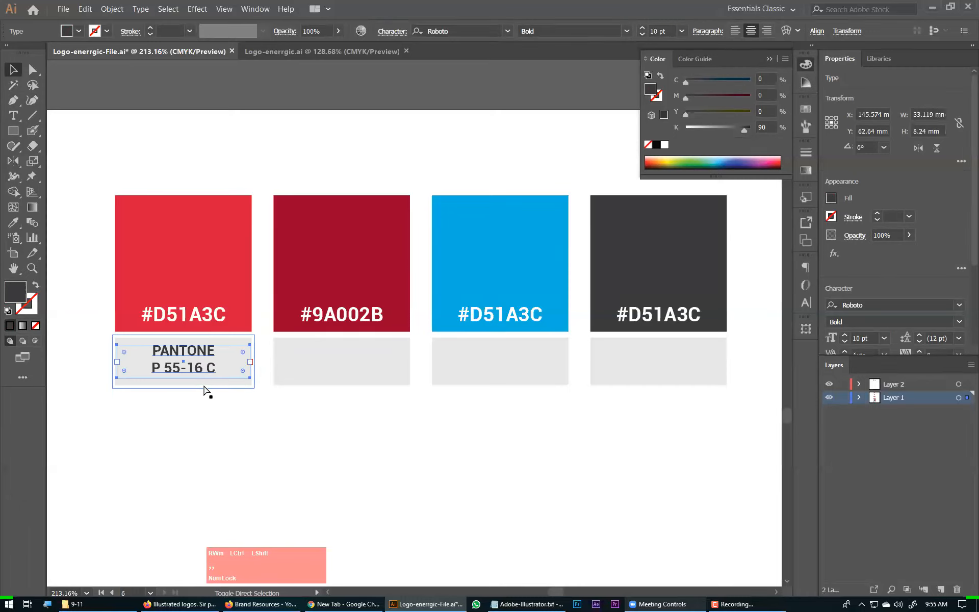
key(alt+Down)
key(alt+Down)
key(alt+Down)
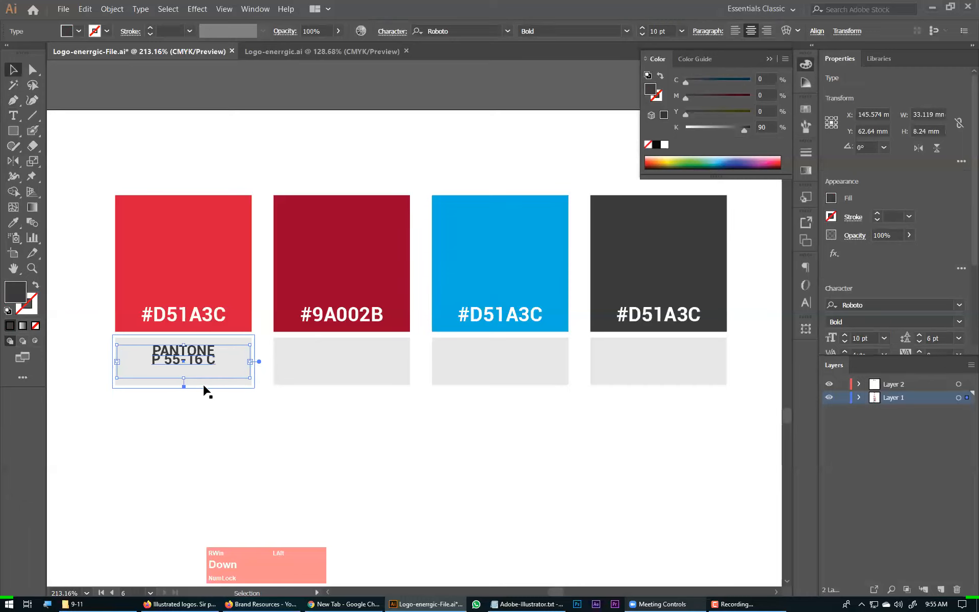
key(ctrl+shift+period)
key(ctrl+shift+period)
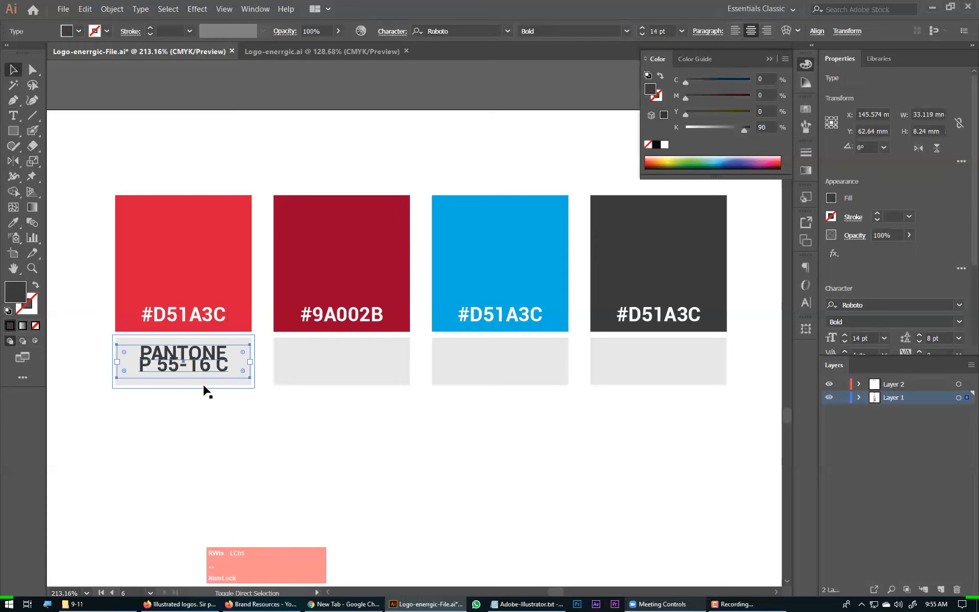
key(alt+Down)
key(alt+Down)
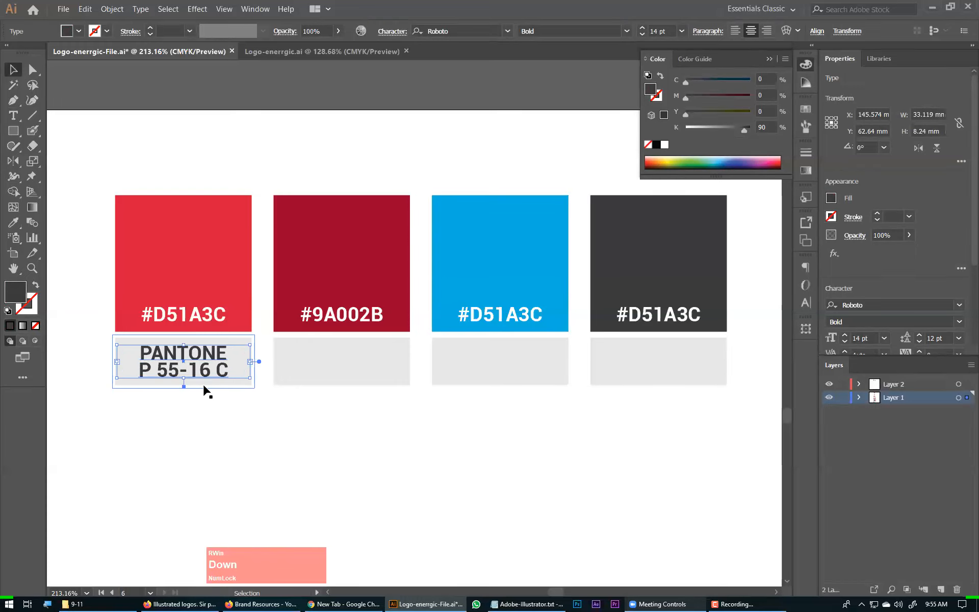
Duplicate the Pantone label into the grey boxes under the dark red, blue and dark grey squares
click(13, 71)
click(291, 414)
click(186, 378)
drag(186, 378, 334, 368)
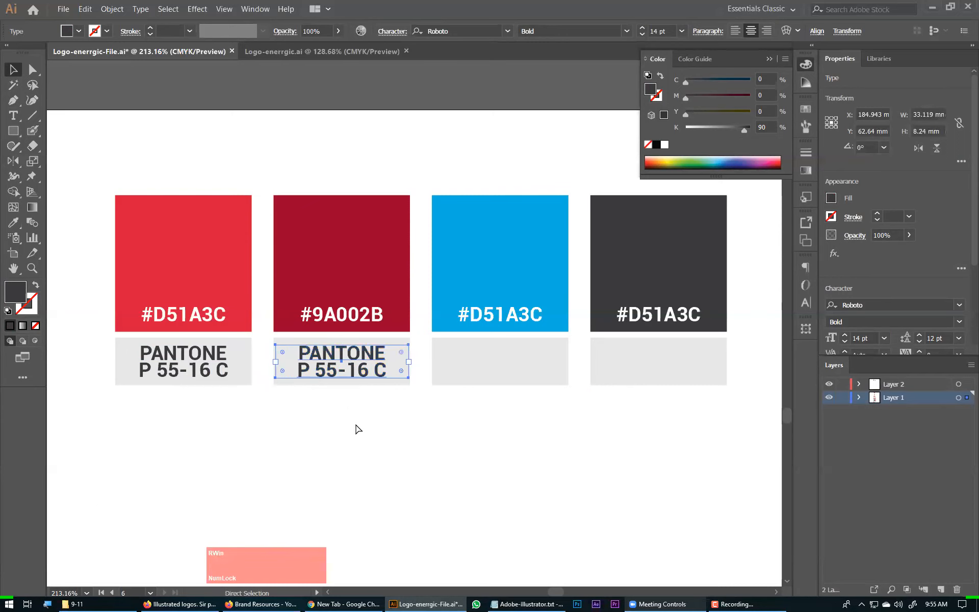
key(ctrl+d)
key(ctrl+d)
click(515, 493)
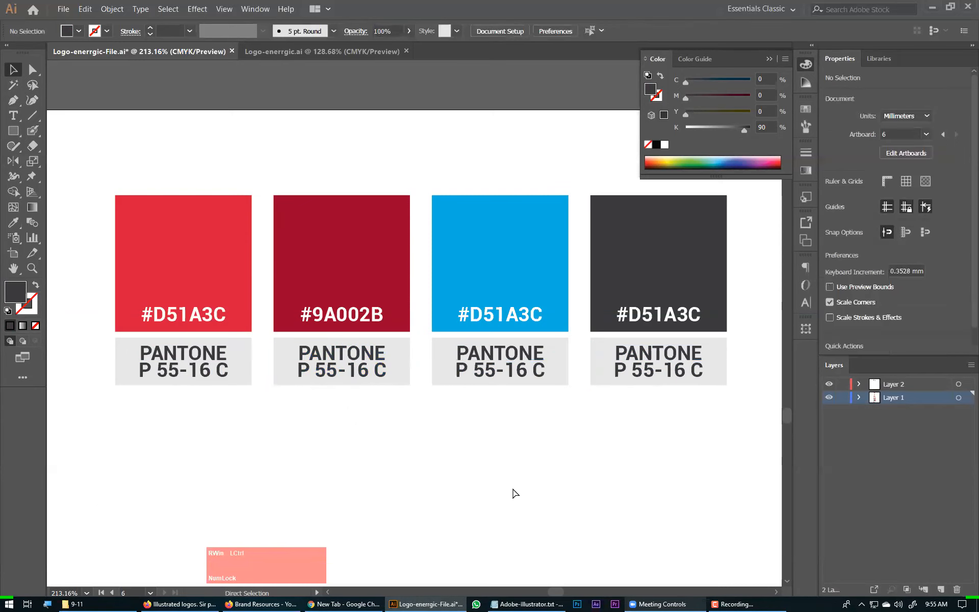
key(ctrl+0)
drag(658, 280, 514, 383)
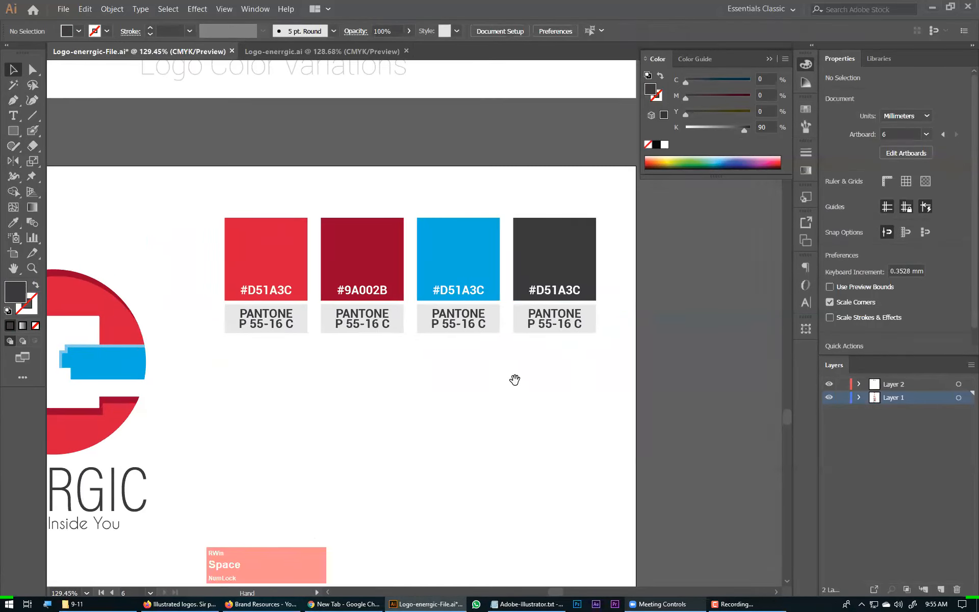
click(550, 285)
shift+click(544, 321)
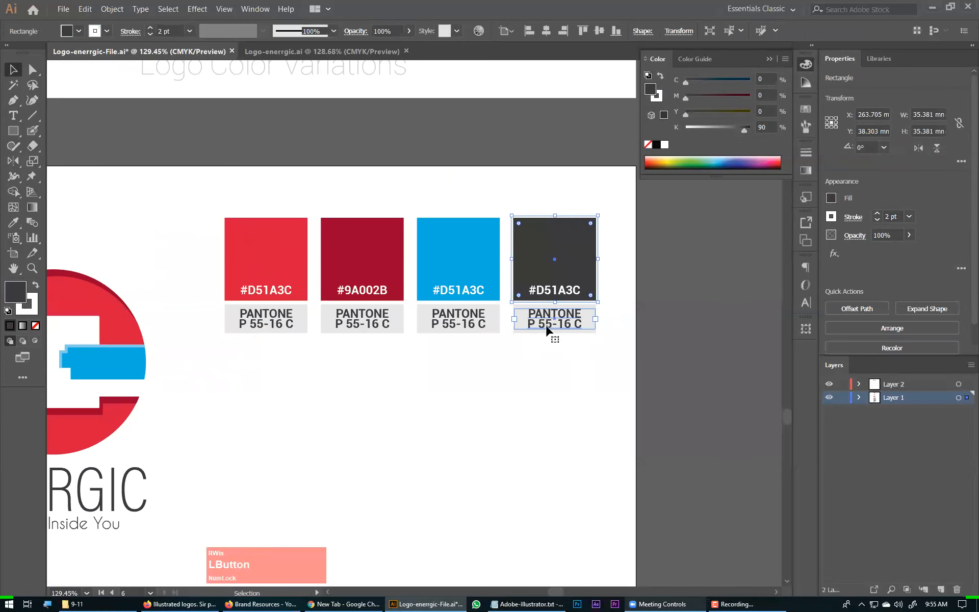
click(343, 405)
Duplicate the Pantone label into the blank area below the first square's grey box and extend the copy's text frame downward
drag(462, 436, 529, 444)
click(551, 435)
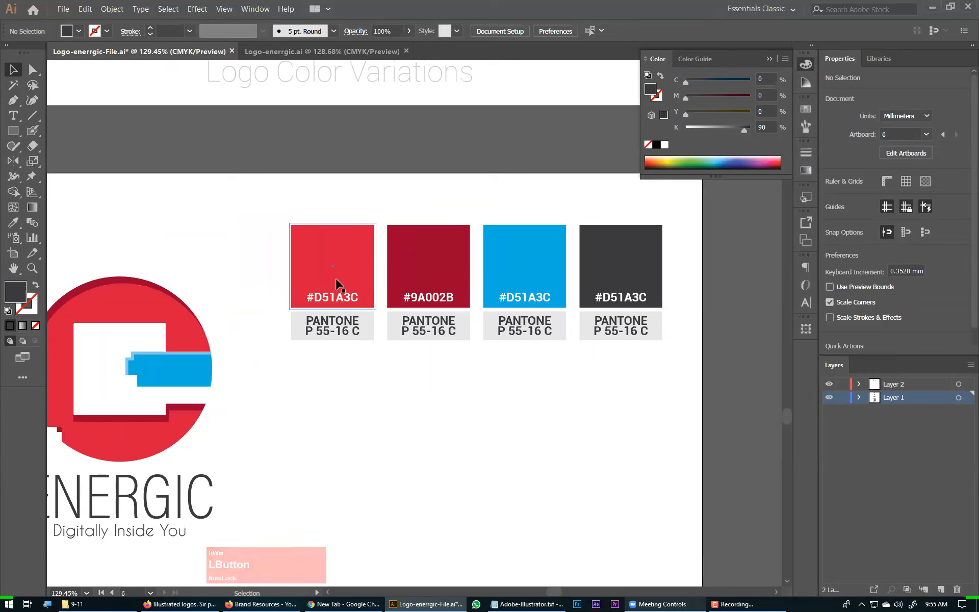
key(alt)
drag(328, 328, 331, 407)
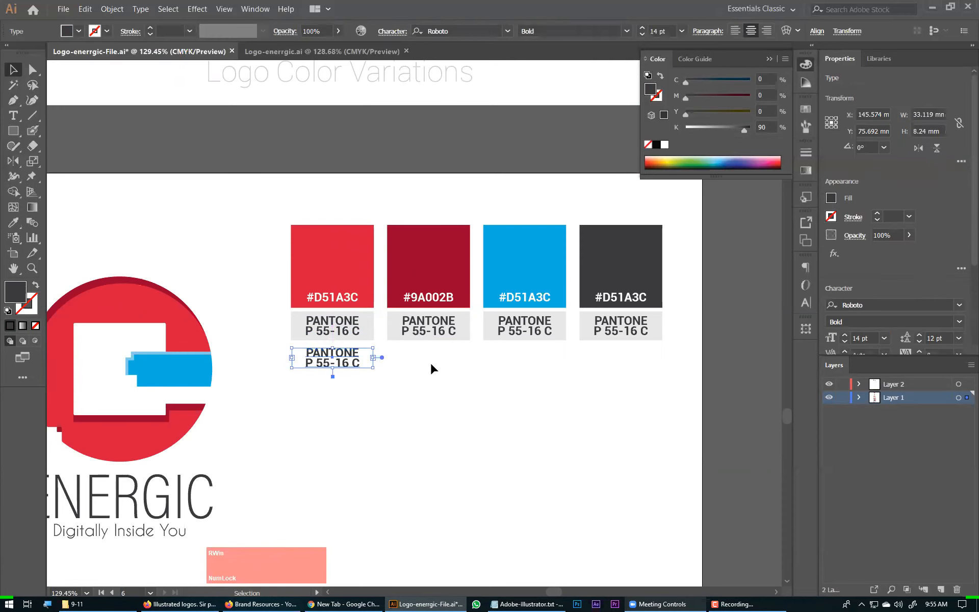
drag(332, 368, 334, 415)
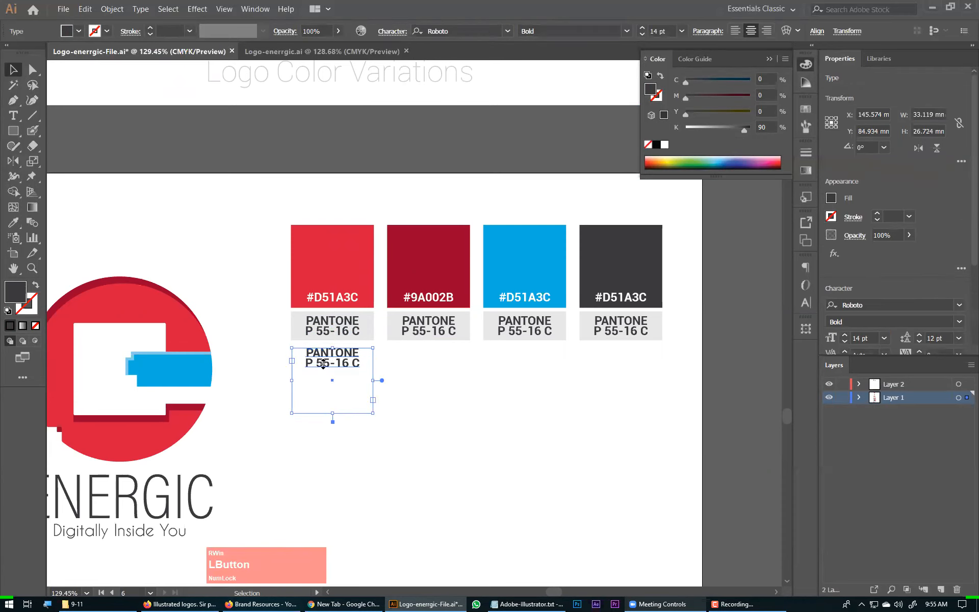
Replace the copied label's text with CMYK and an empty pair of parentheses on the second line
drag(267, 314, 460, 459)
drag(312, 271, 349, 316)
double_click(323, 280)
key(ctrl+a)
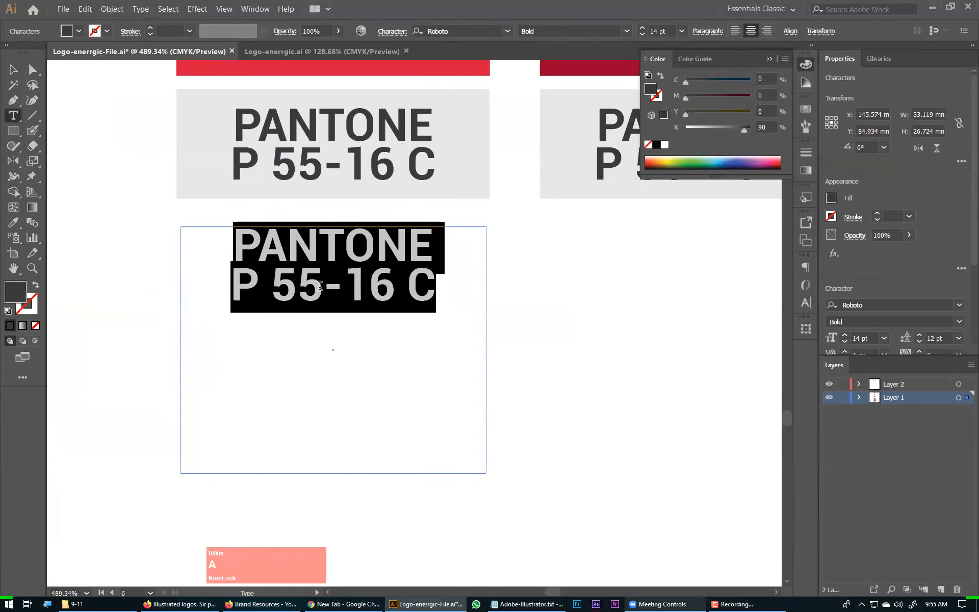
text(CMYK)
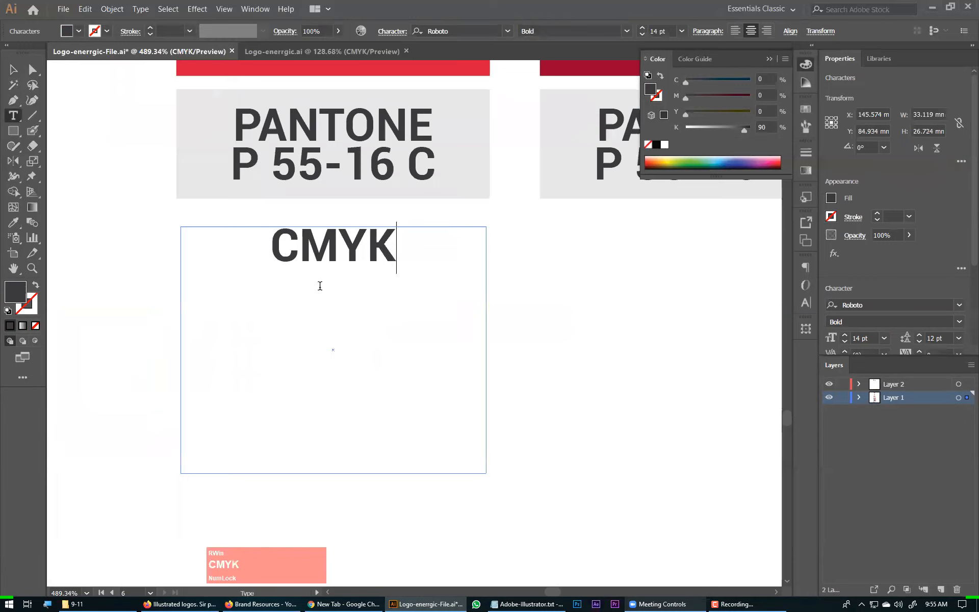
key(Return)
key(BackSpace)
text(())
key(Left)
key(Right)
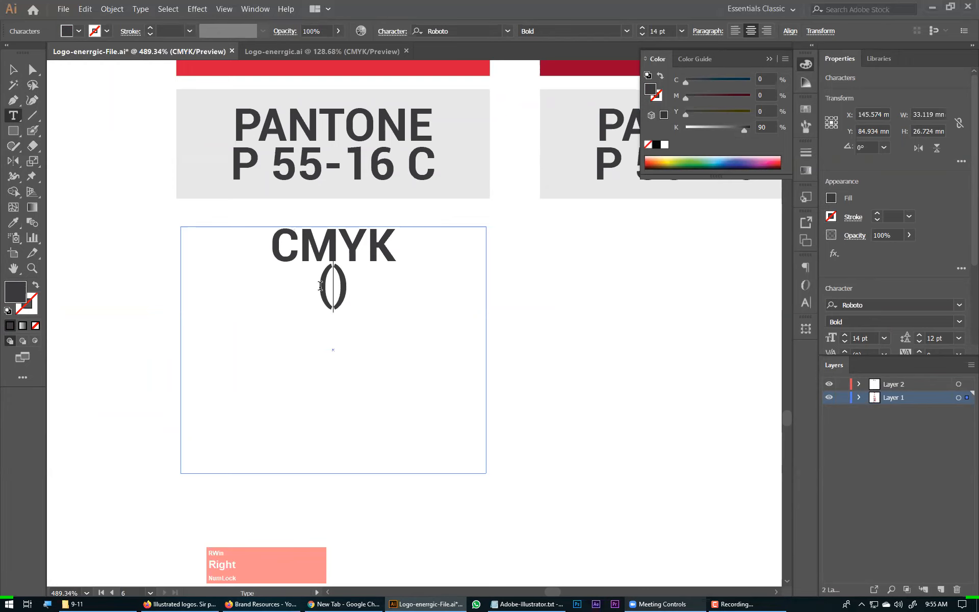
Look up the first red square's CMYK values in the Color Picker and enter 0,99,73,11 inside the label's parentheses
scroll(118, 188, up, 4)
key(ctrl)
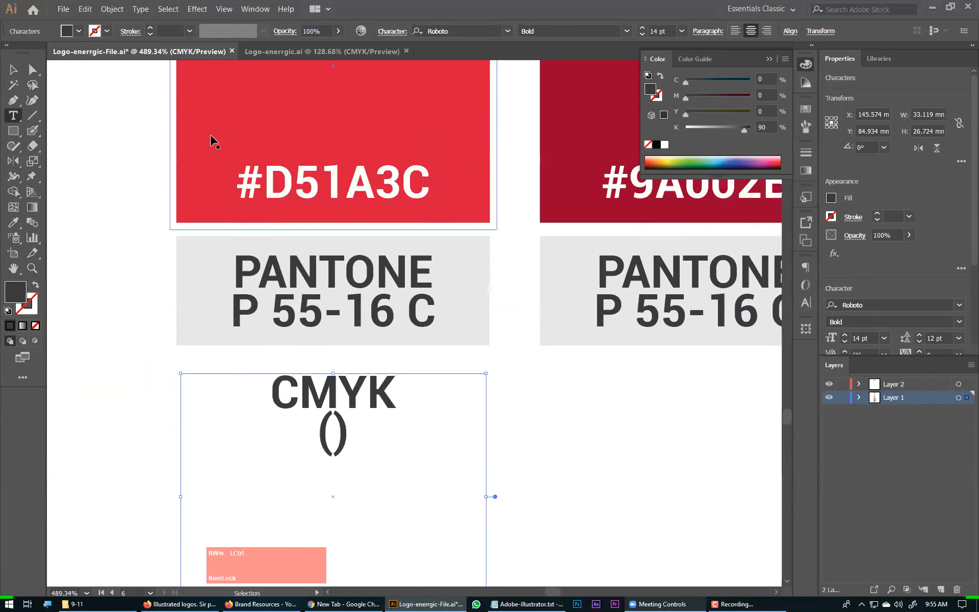
ctrl+click(233, 118)
double_click(16, 291)
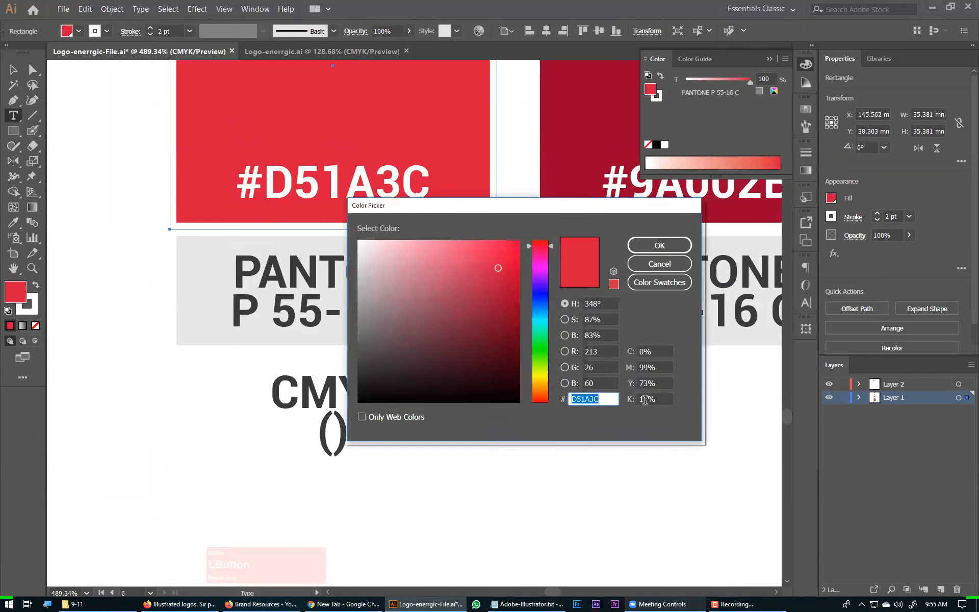
click(668, 265)
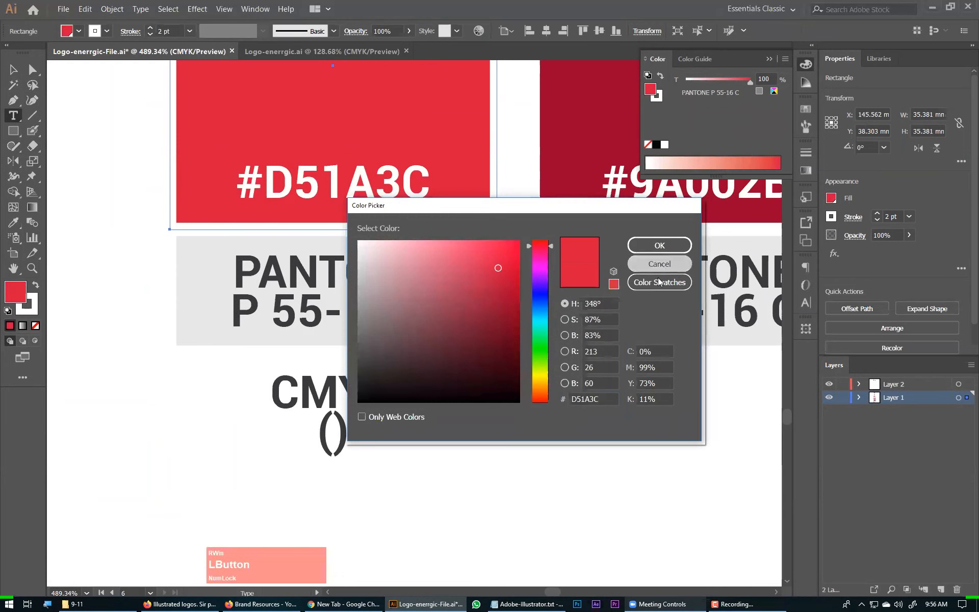
click(334, 444)
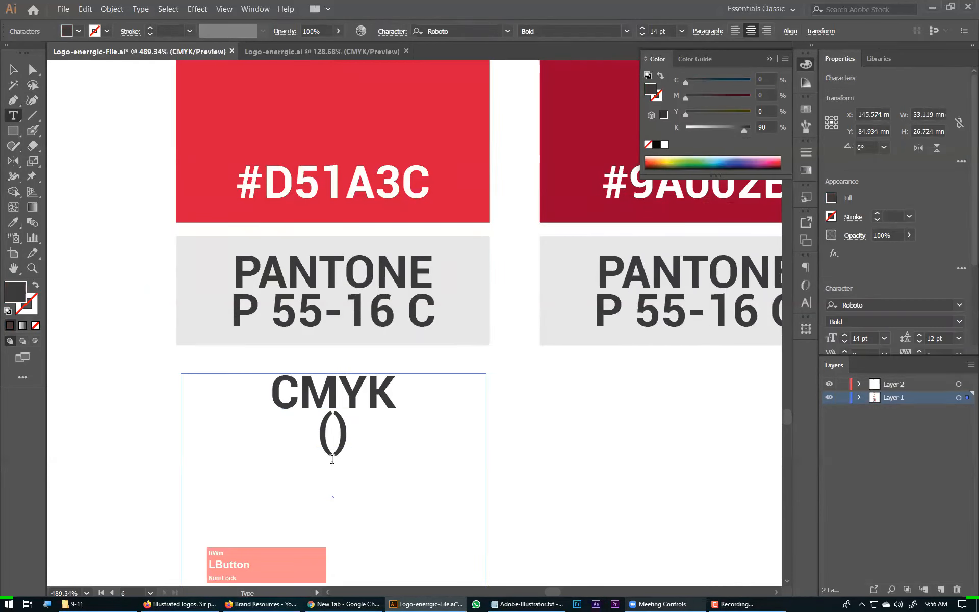
text(0)
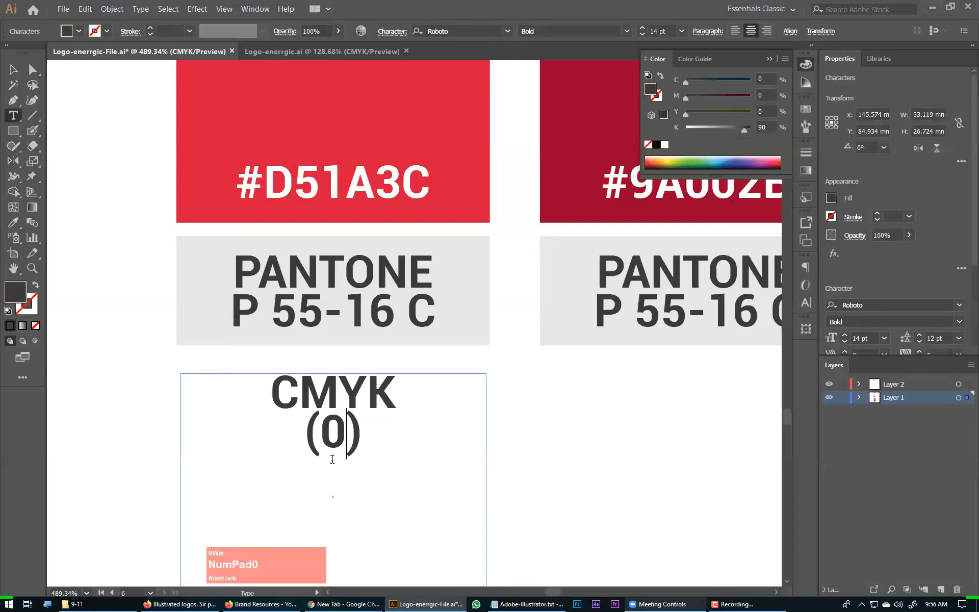
text(,)
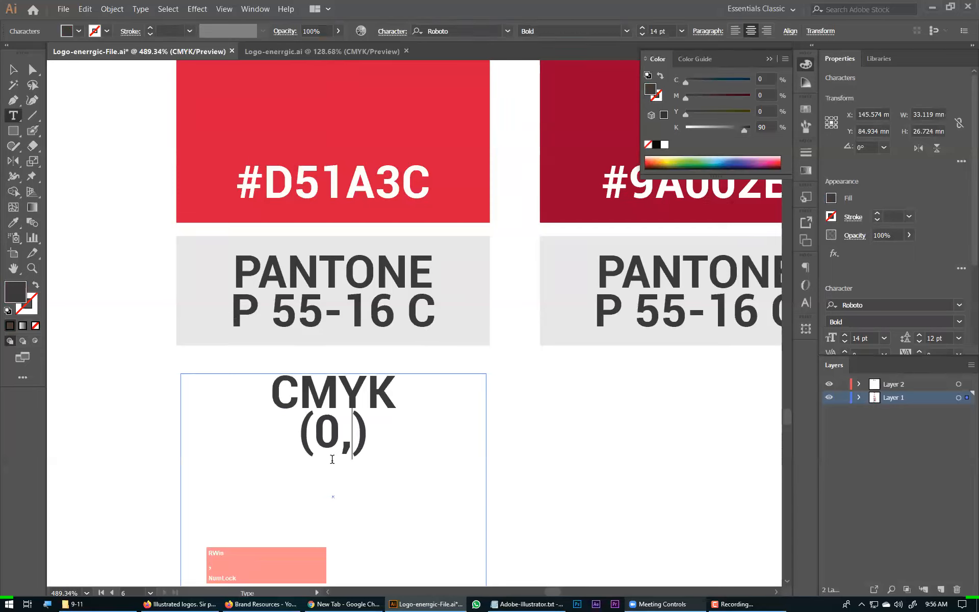
text(99)
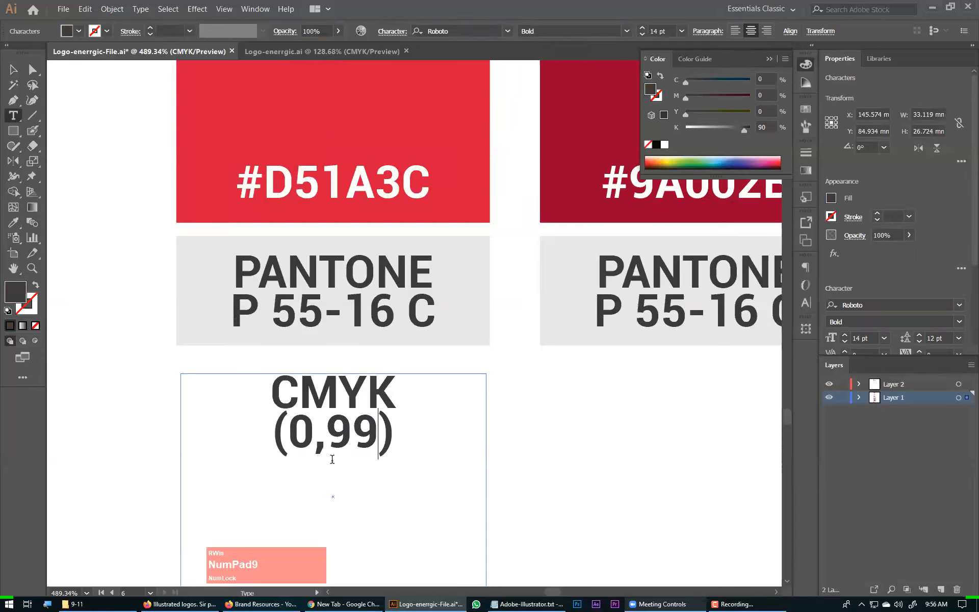
text(,73)
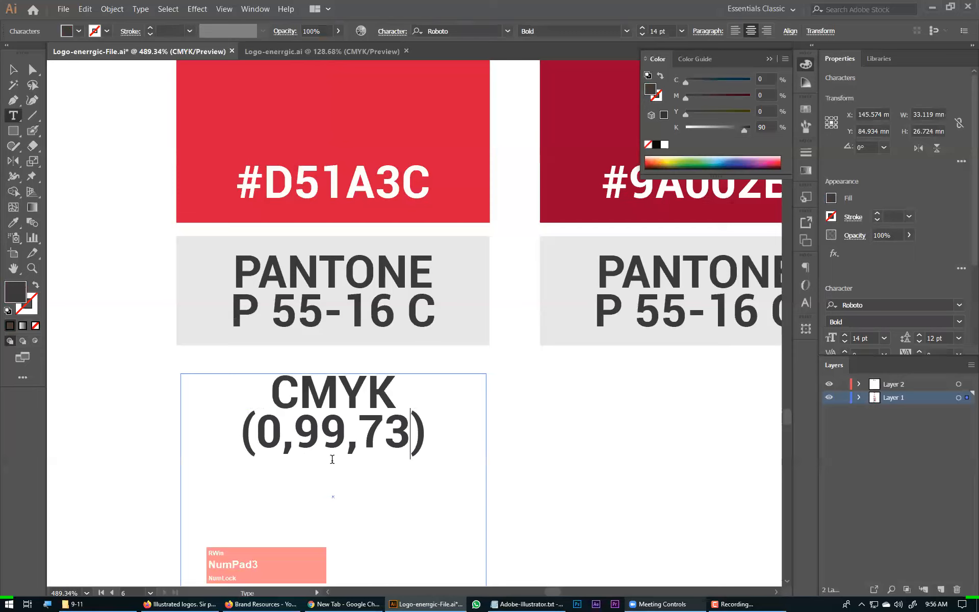
text(,)
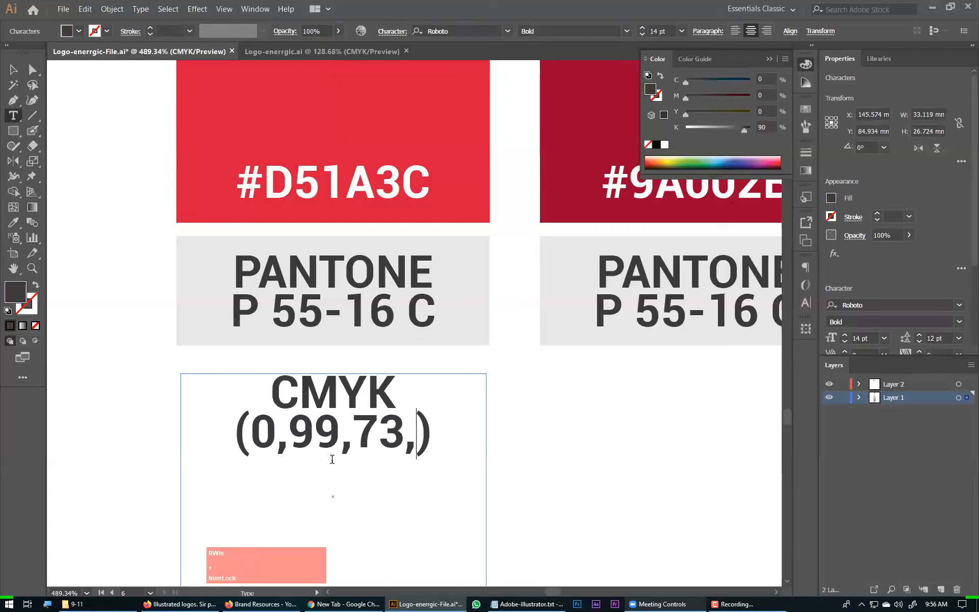
text(11)
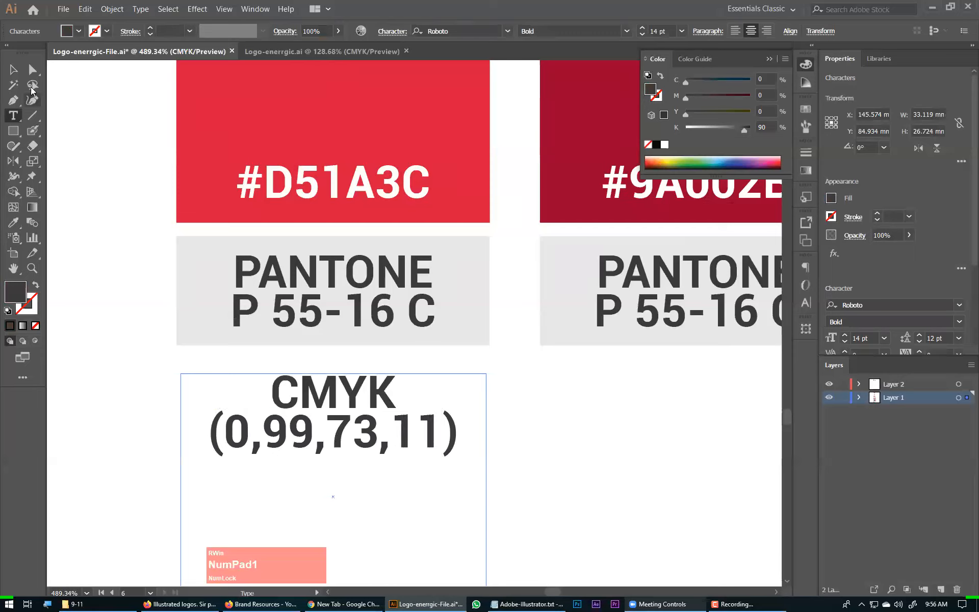
Copy both CMYK label lines and paste them below the originals in the same text frame
click(14, 70)
double_click(452, 431)
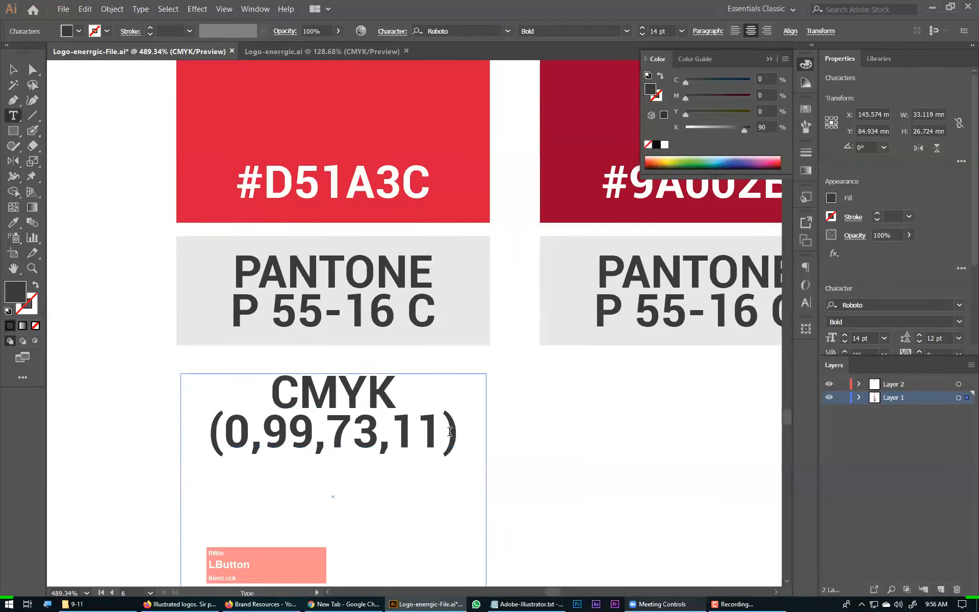
drag(452, 431, 268, 370)
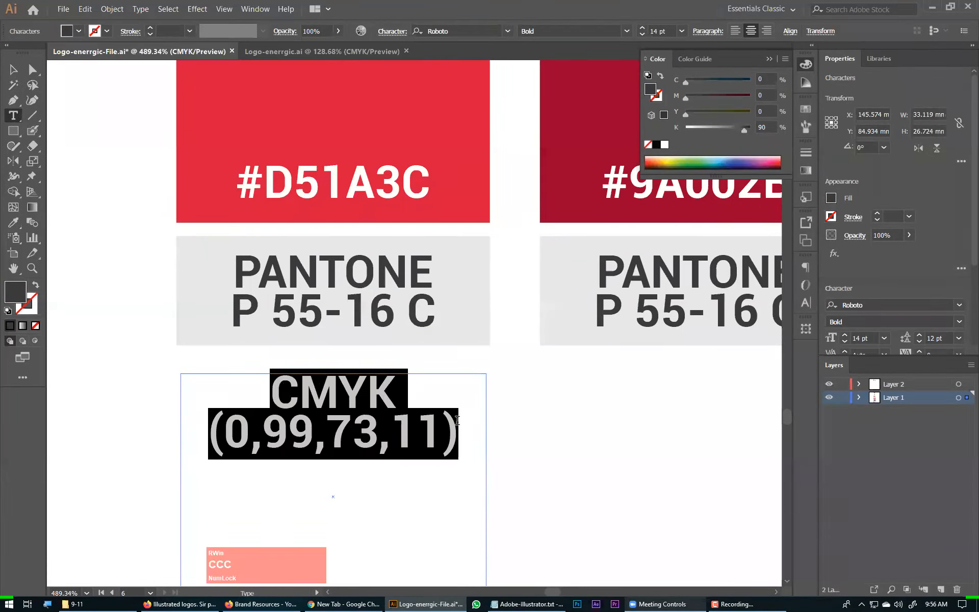
click(479, 455)
key(Return)
key(v)
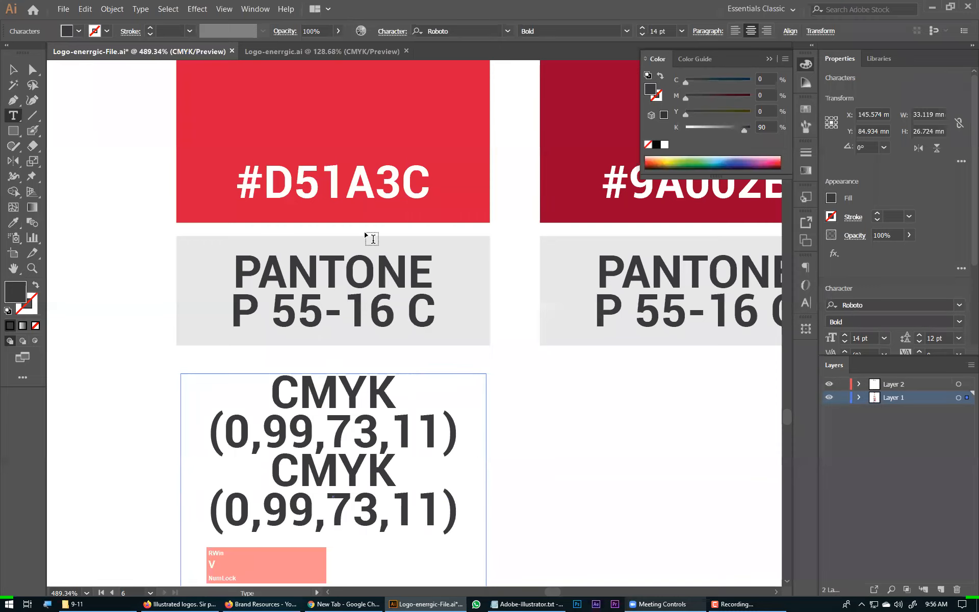
scroll(367, 399, up, 3)
scroll(367, 399, down, 6)
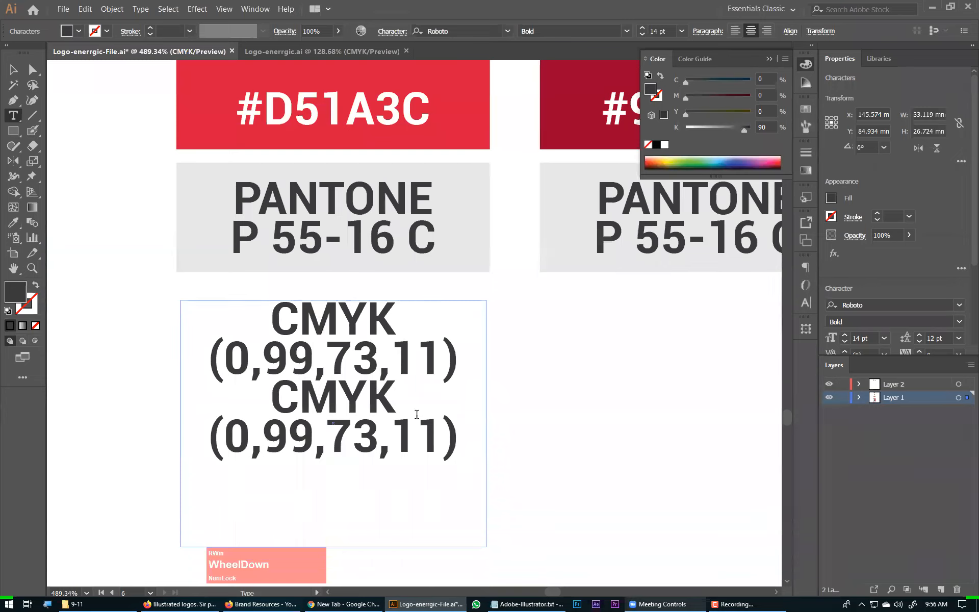
click(461, 356)
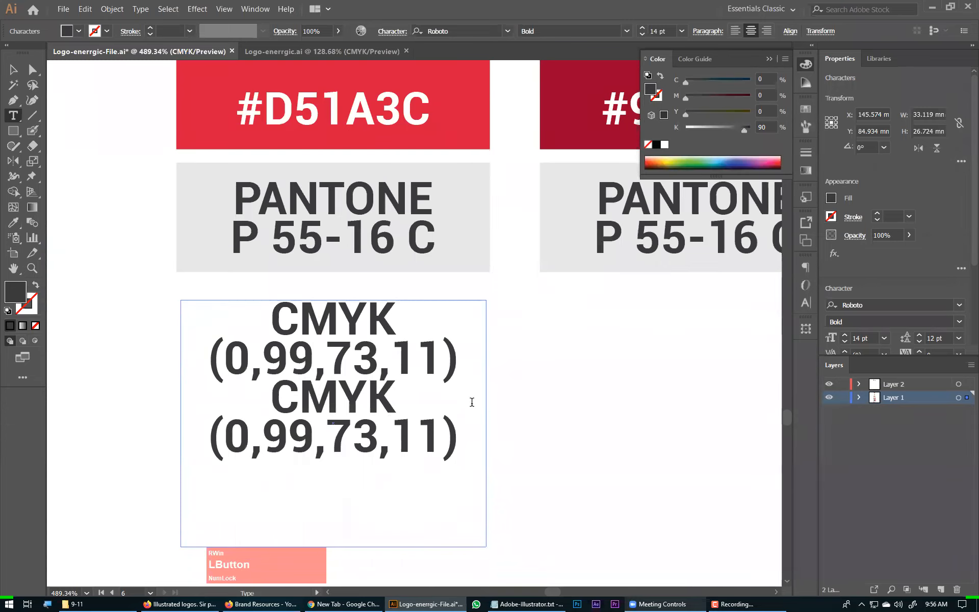
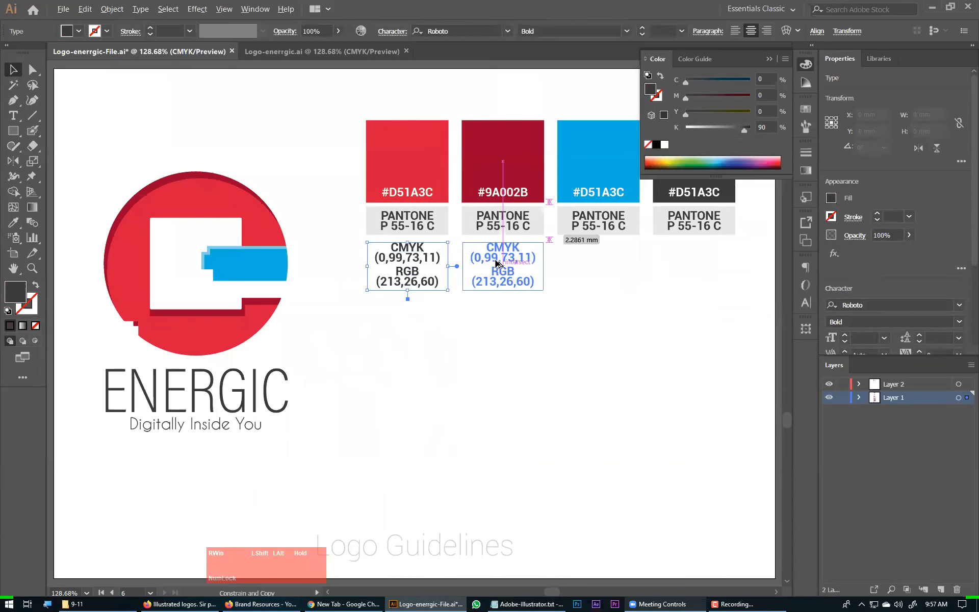
Duplicate the CMYK and RGB text block under the dark red, blue and dark grey squares with equal spacing
drag(487, 326, 487, 327)
key(ctrl+d)
key(ctrl+d)
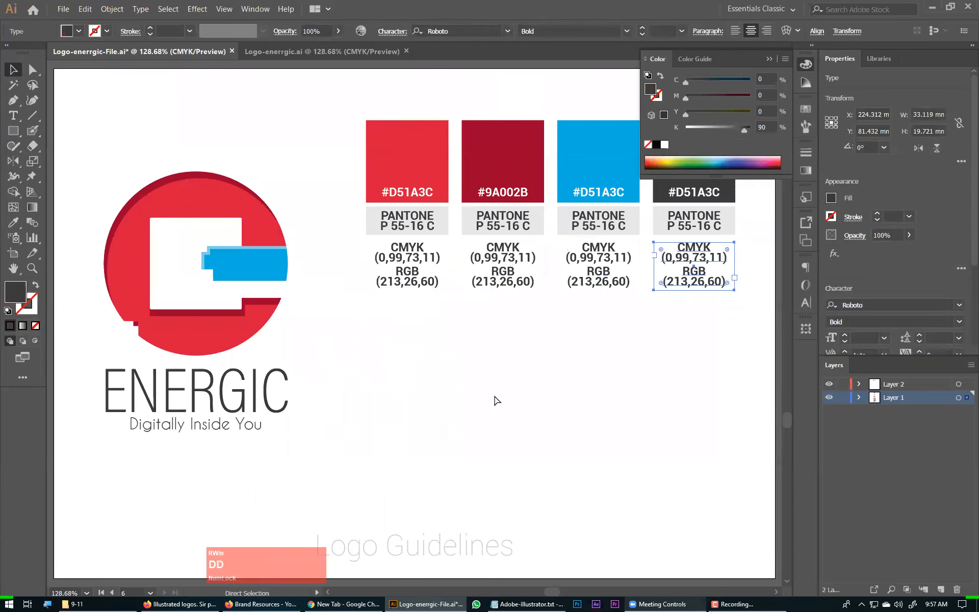
click(331, 473)
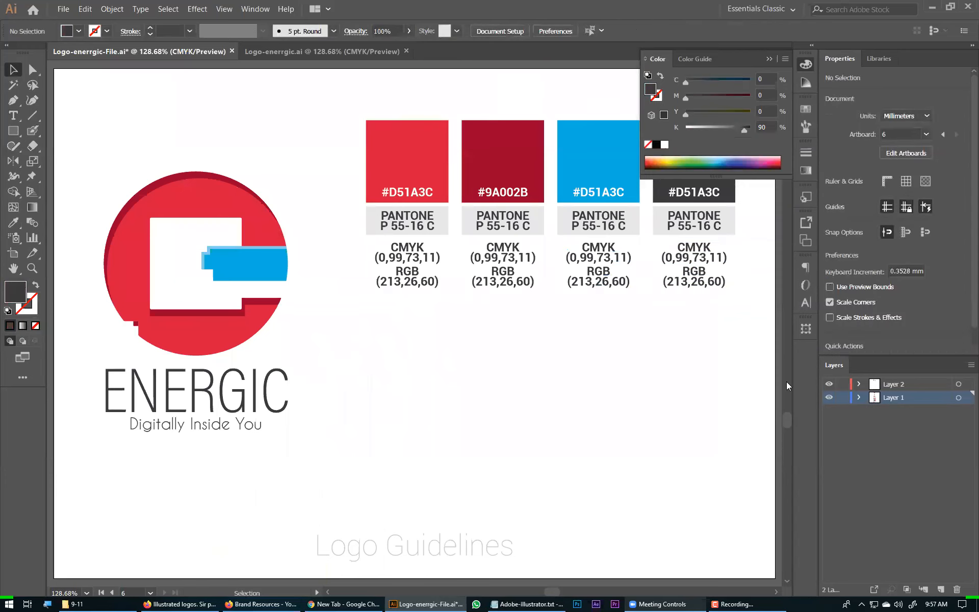
Group all four color squares together with their Pantone, CMYK and RGB labels
drag(731, 357, 350, 119)
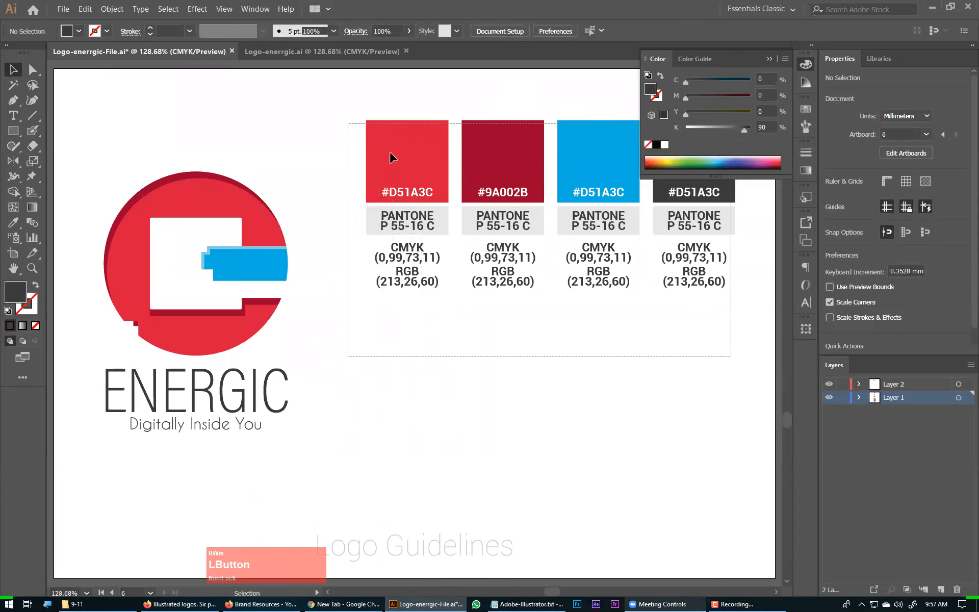
right_click(435, 171)
click(460, 233)
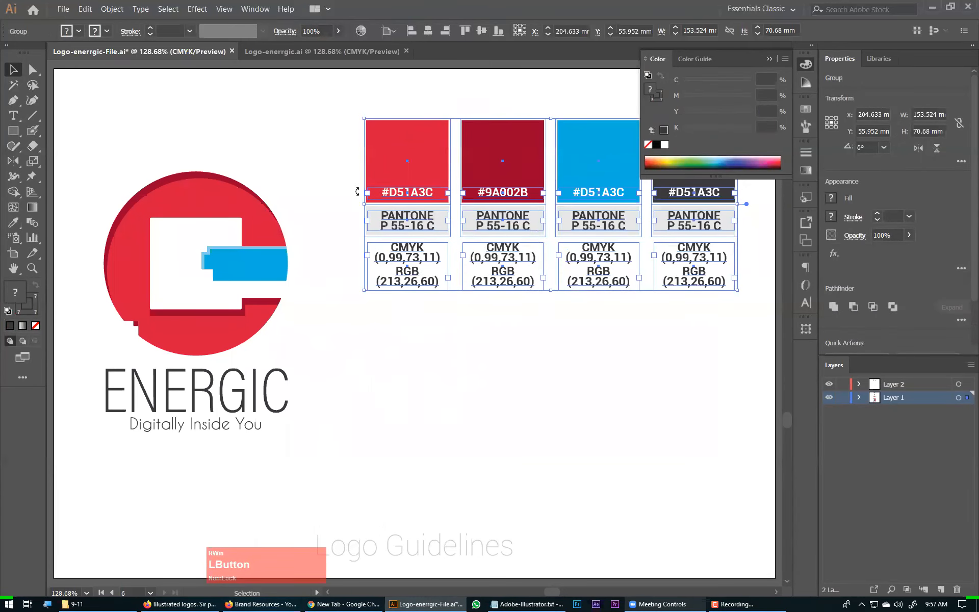
click(485, 329)
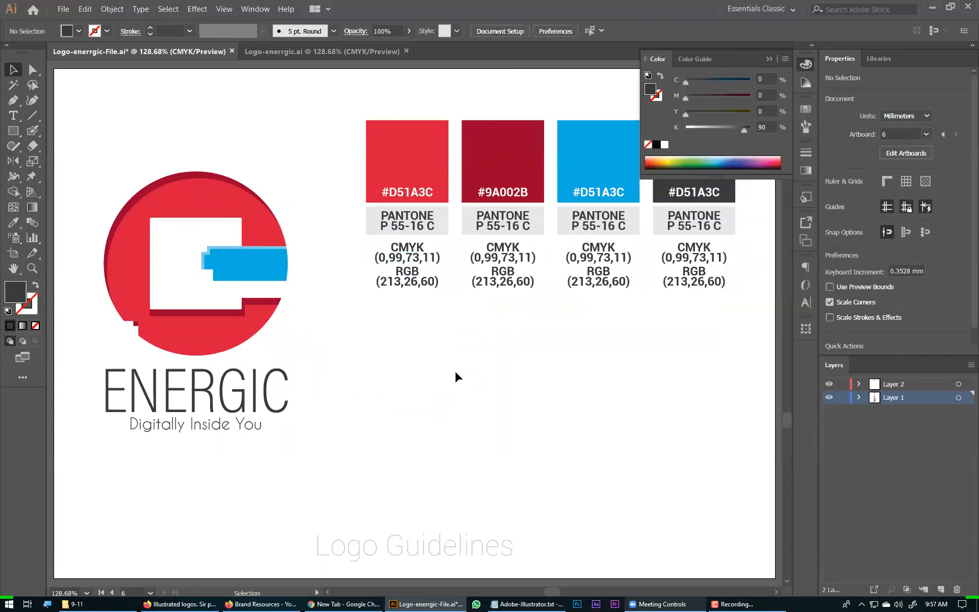
Scale the color squares group up slightly and move it a little lower on the artboard
click(617, 287)
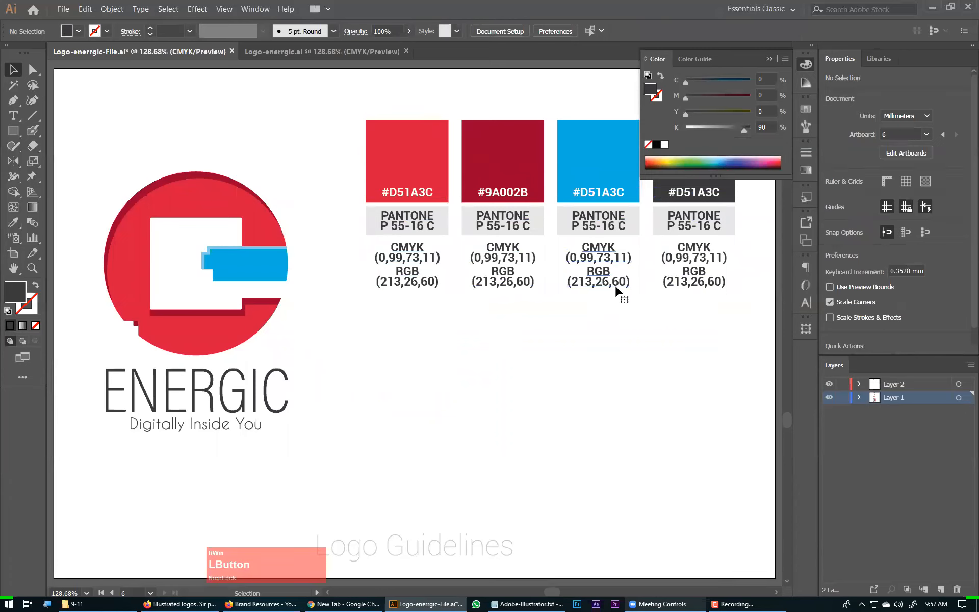
drag(554, 291, 552, 302)
click(571, 408)
key(space)
drag(532, 419, 461, 439)
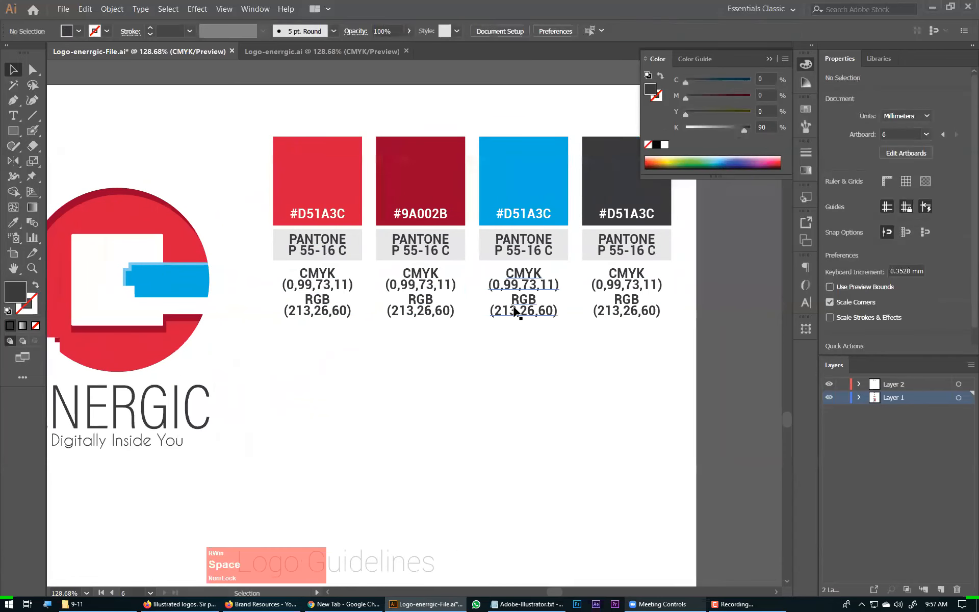
drag(518, 284, 525, 295)
Duplicate the Logo Guidelines title above the color squares and insert the word Color between its two words
drag(389, 557, 448, 134)
double_click(513, 121)
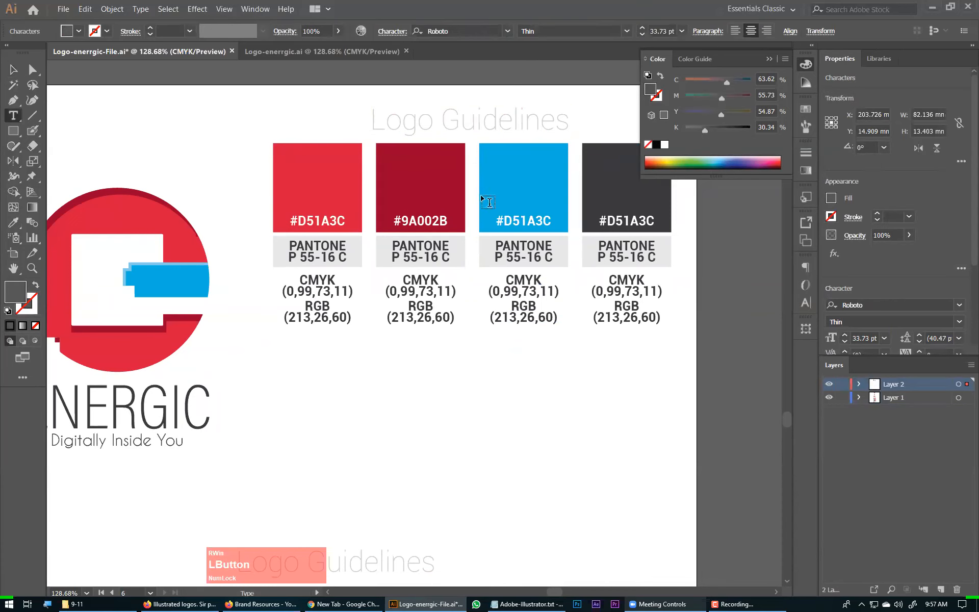
text(COlor)
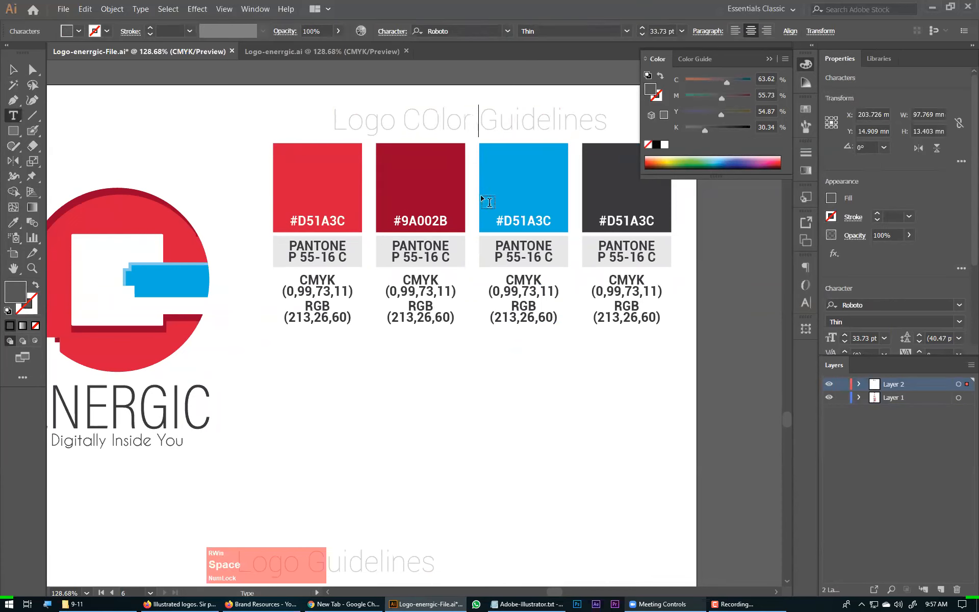
Convert the new heading's text to title case so it reads Logo Color Guidelines
key(ctrl+a)
key(alt+t)
key(c)
key(t)
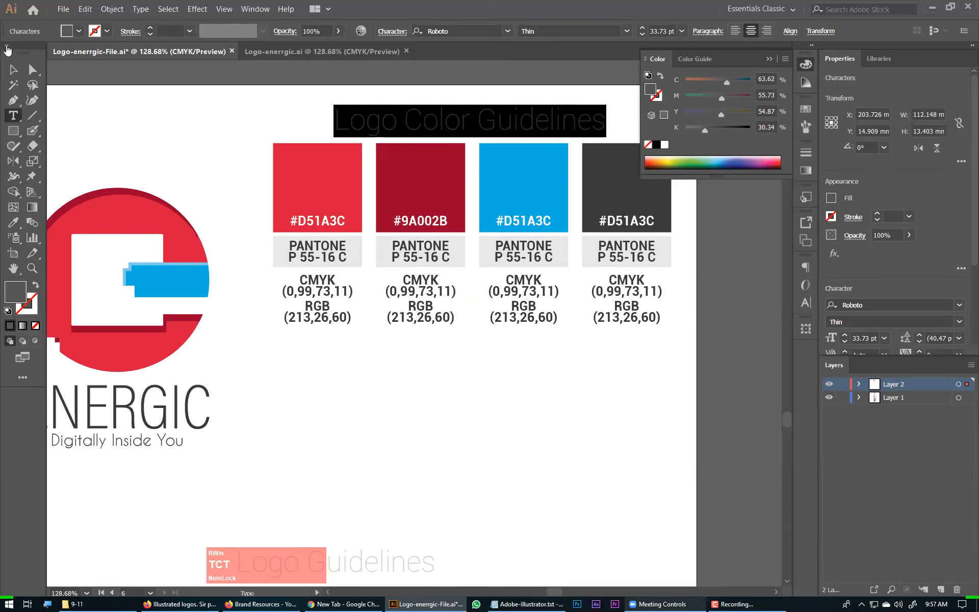
click(13, 70)
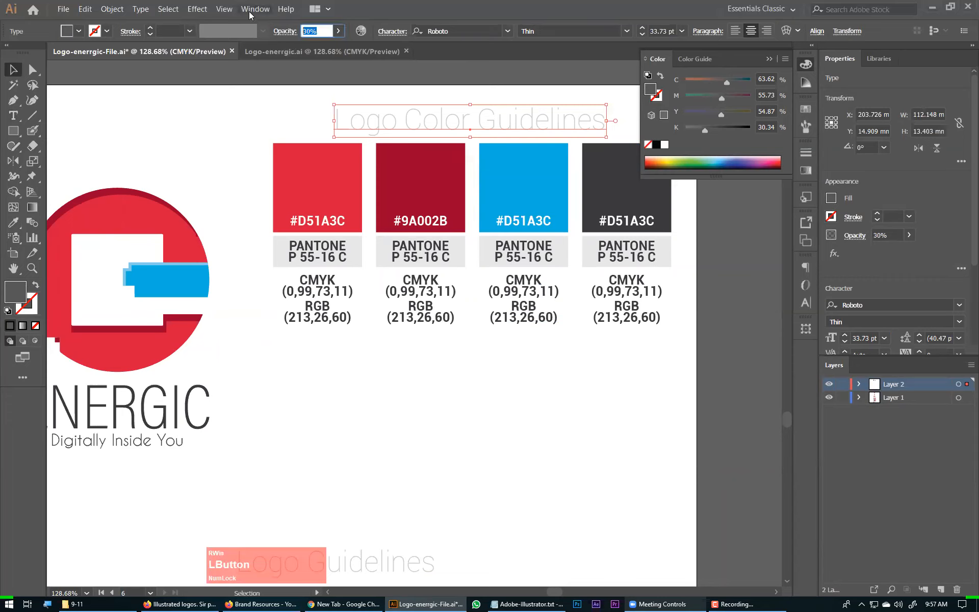
Set the opacity of the Logo Color Guidelines heading to 70%
text(50)
key(Return)
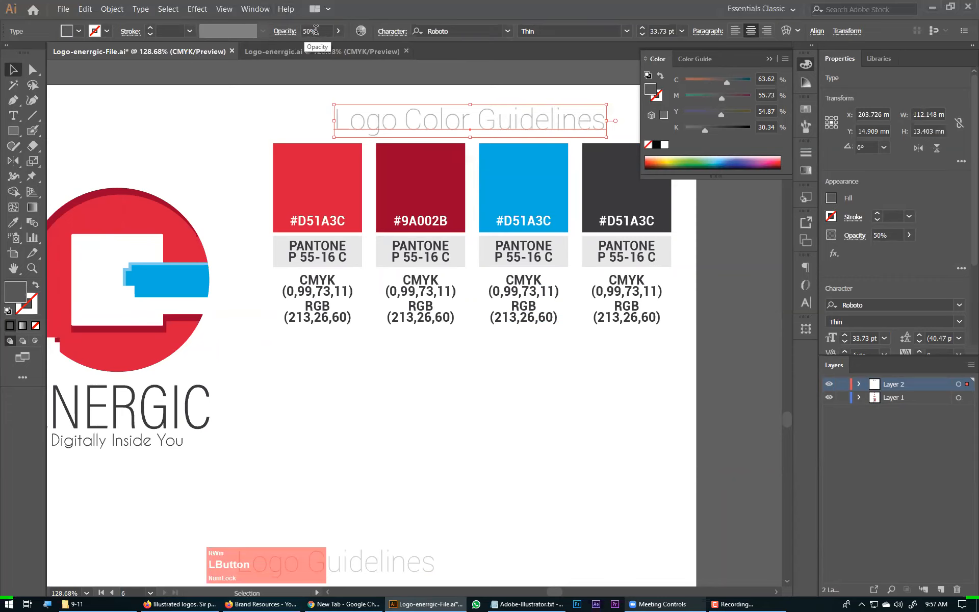
text(7)
key(KP_Enter)
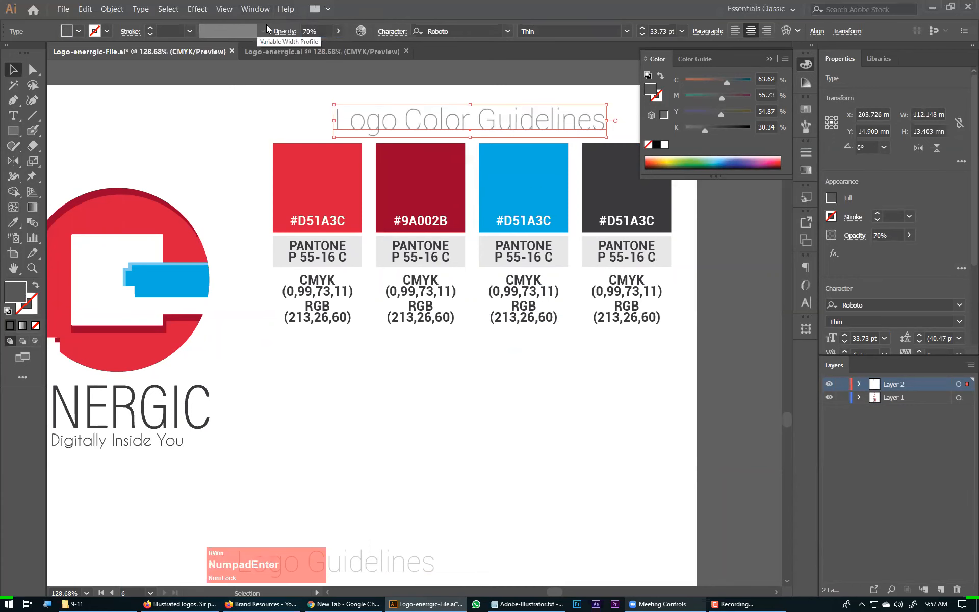
click(513, 492)
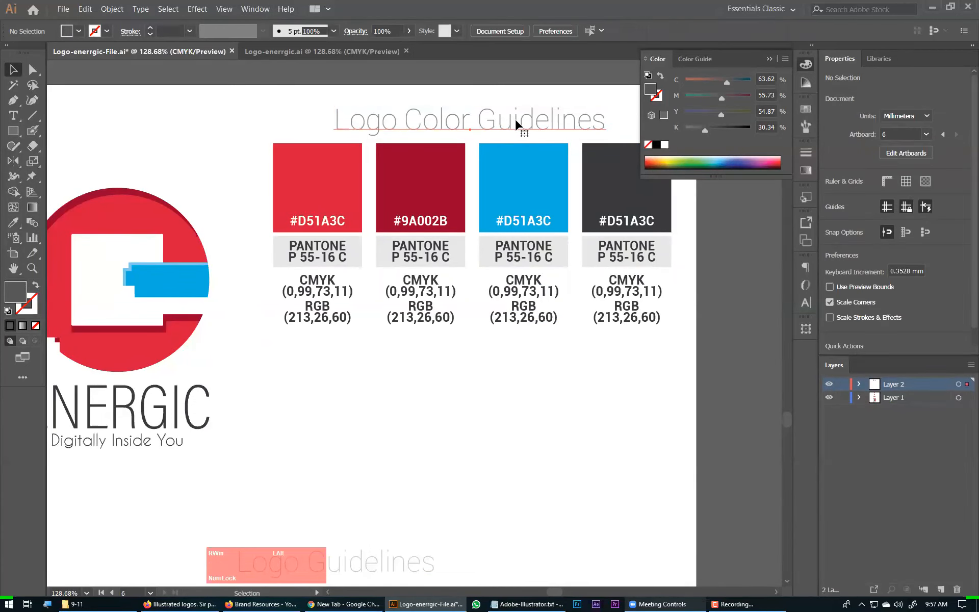
Duplicate the Logo Color Guidelines heading below the color chart and reword the copy as Typography Guidelines
drag(516, 127, 533, 372)
double_click(474, 354)
drag(474, 354, 346, 363)
key(BackSpace)
key(BackSpace)
text(Typog)
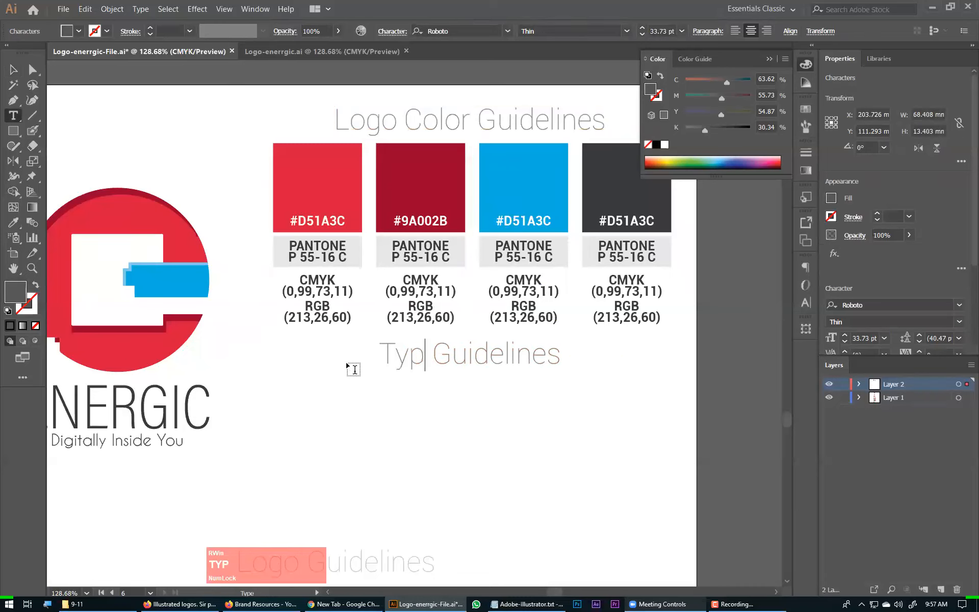
text(raphy)
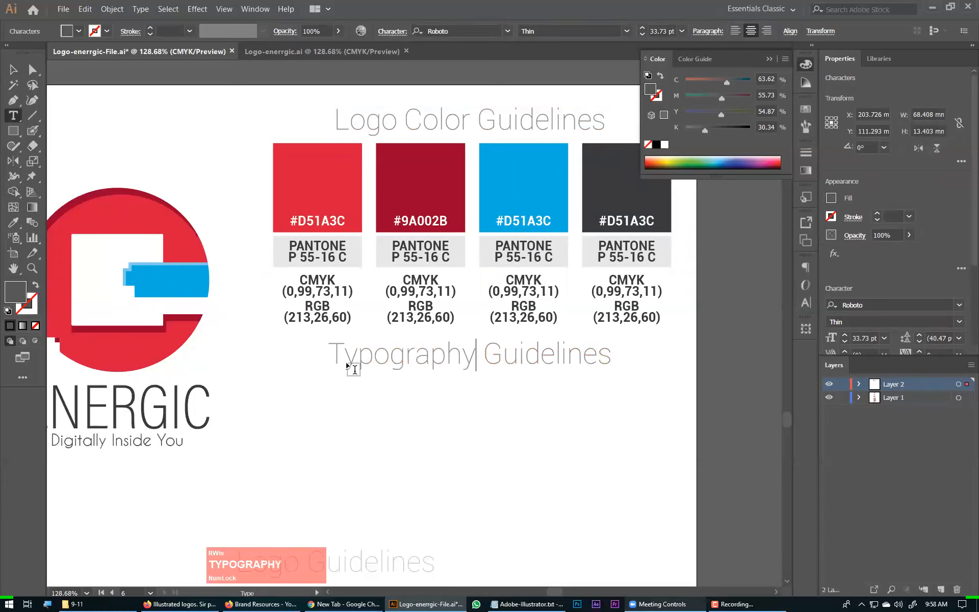
key(Escape)
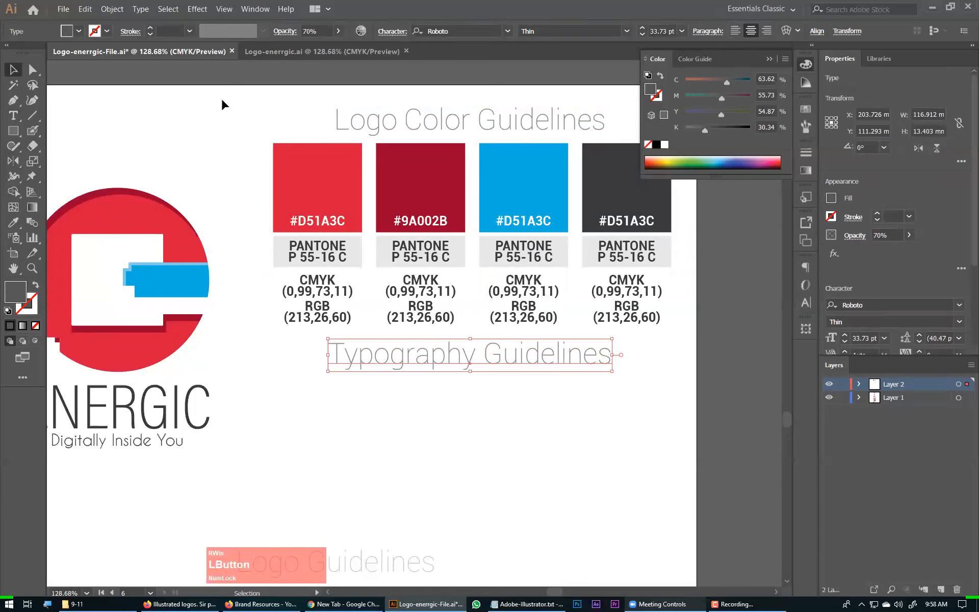
Look over the neighbouring logo concept and color variation artboards and the logo on the guidelines artboard
click(386, 292)
drag(386, 292, 585, 224)
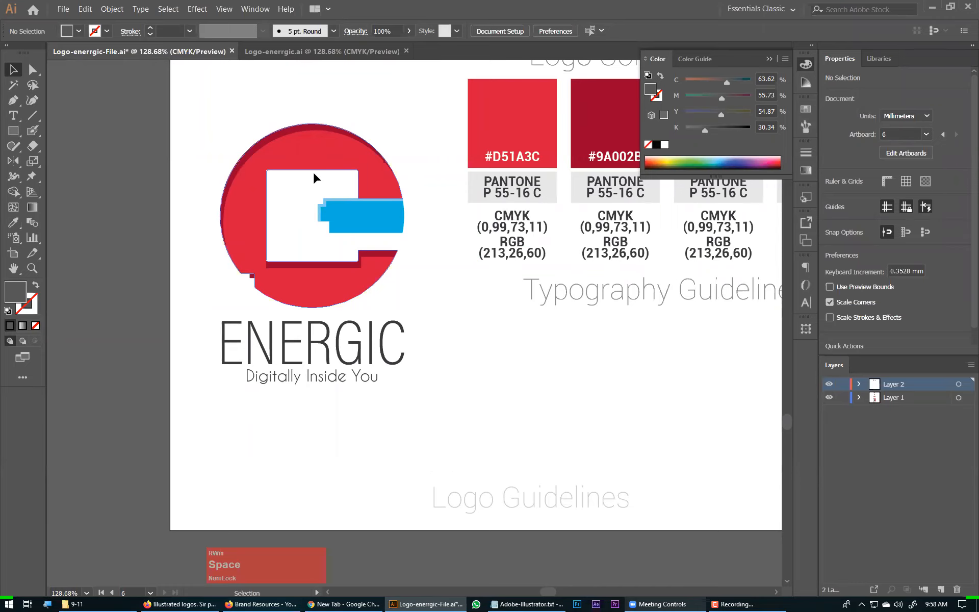
drag(328, 213, 440, 423)
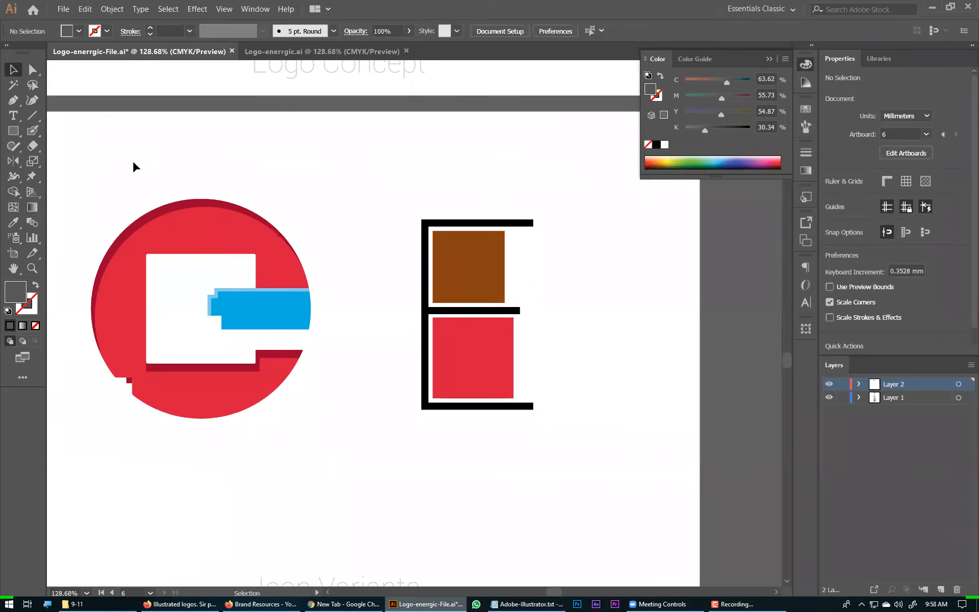
drag(317, 539, 365, 54)
scroll(386, 296, down, 15)
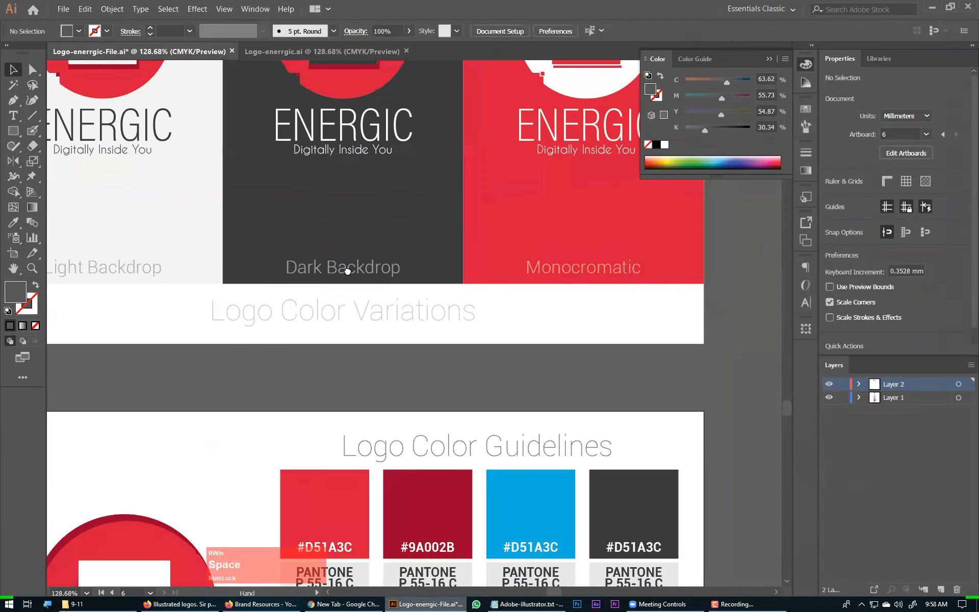
drag(234, 217, 331, 184)
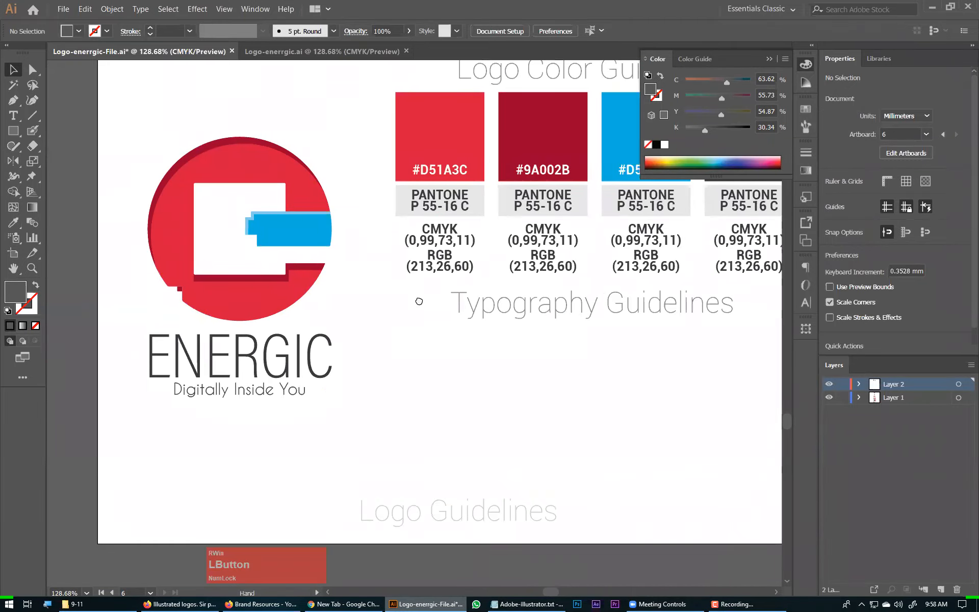
drag(415, 302, 262, 225)
drag(135, 193, 206, 258)
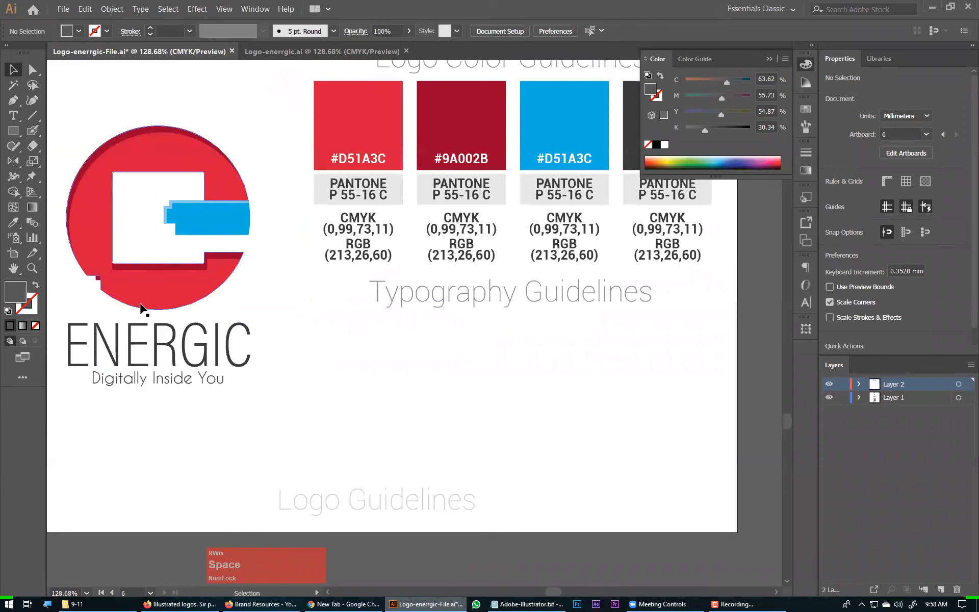
click(214, 381)
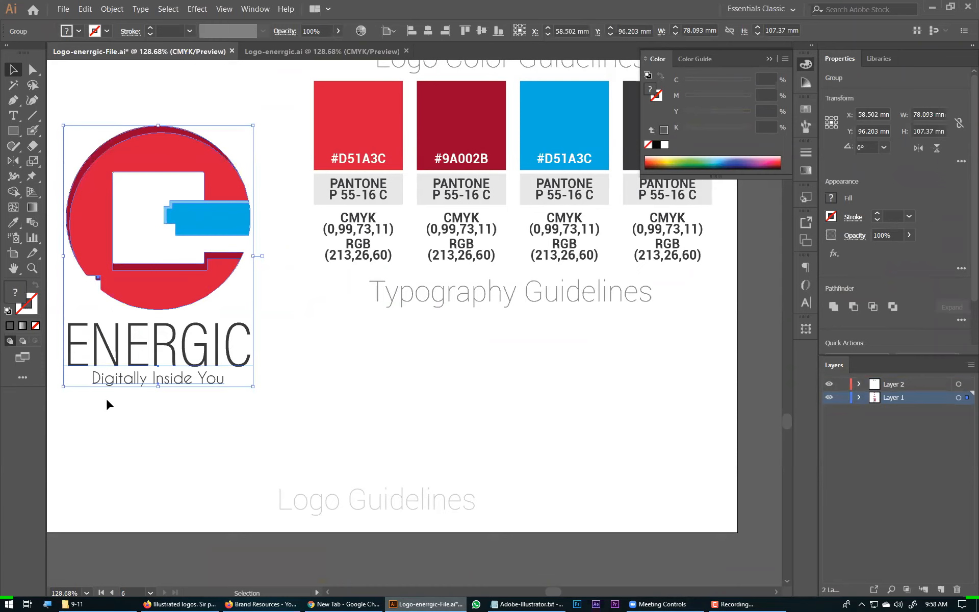
click(255, 357)
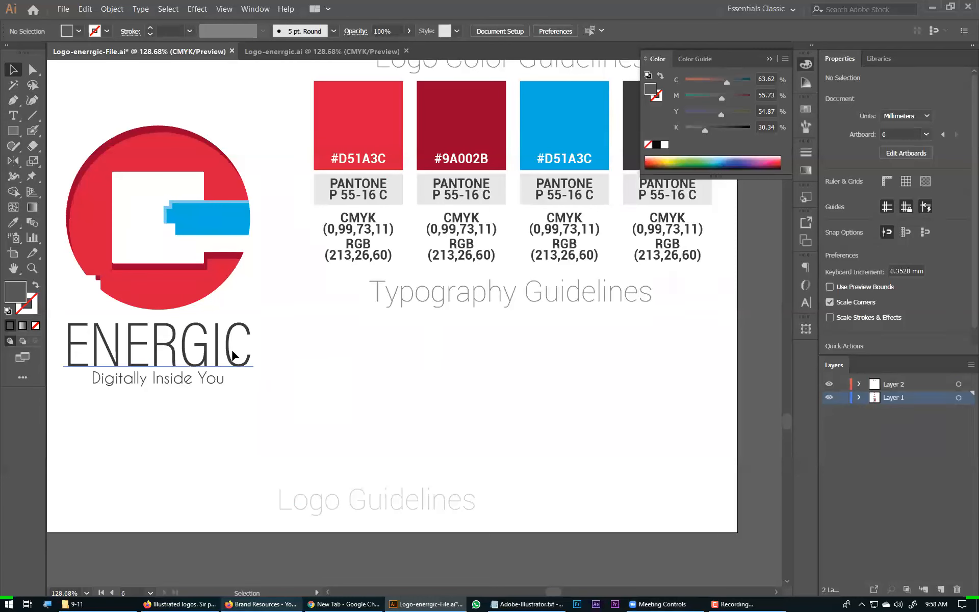
double_click(214, 364)
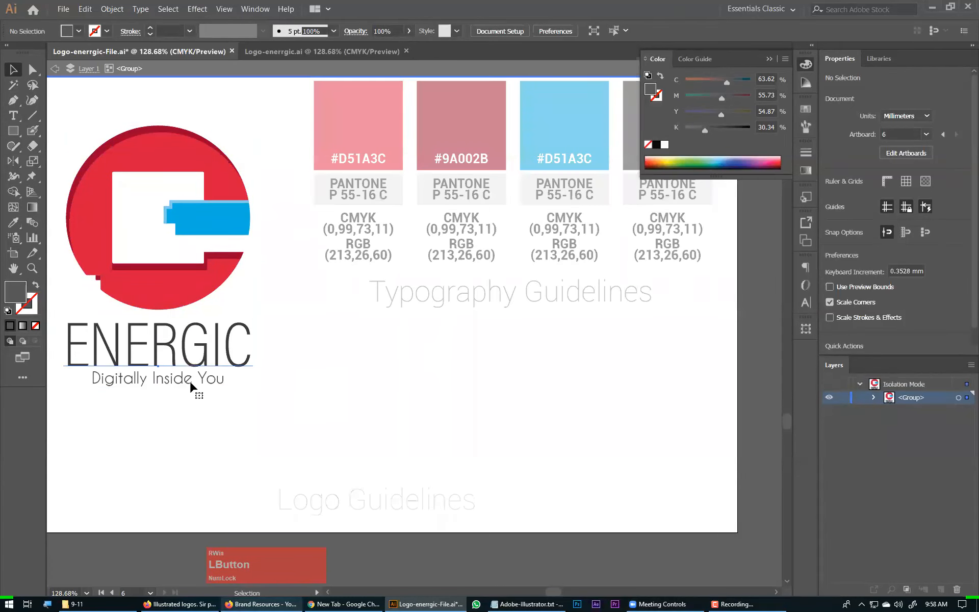
click(186, 361)
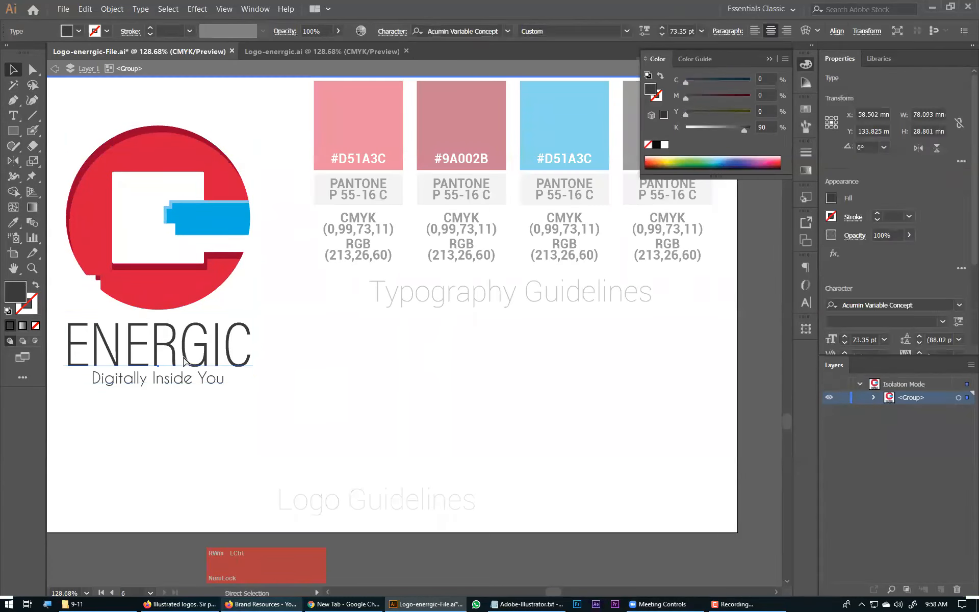
click(178, 401)
double_click(379, 422)
key(v)
key(ctrl+v)
key(ctrl+z)
Copy the ENERGIC wordmark and its tagline out of the logo group and place the copy below the Typography Guidelines heading
double_click(237, 364)
drag(313, 340, 192, 390)
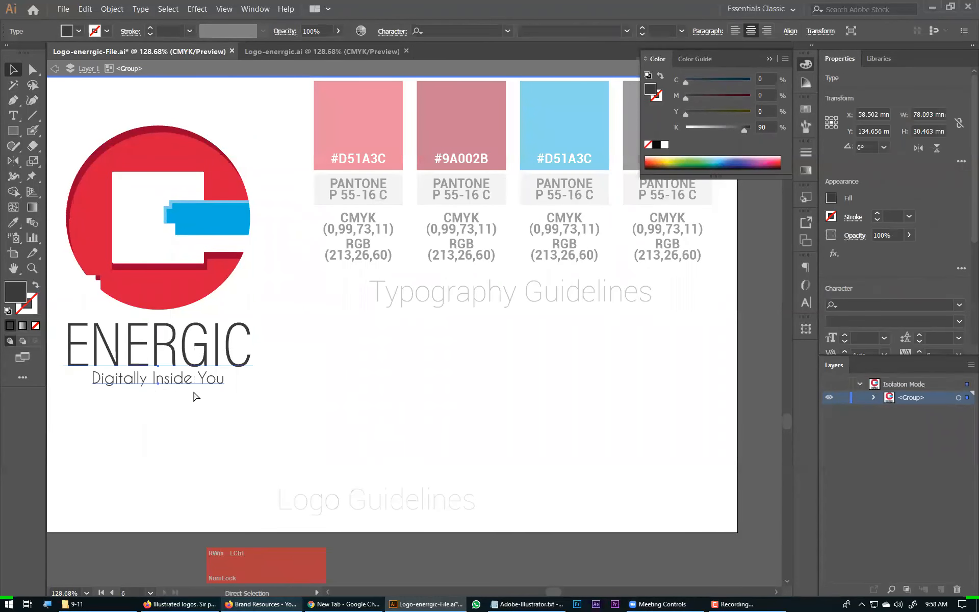
double_click(363, 398)
key(v)
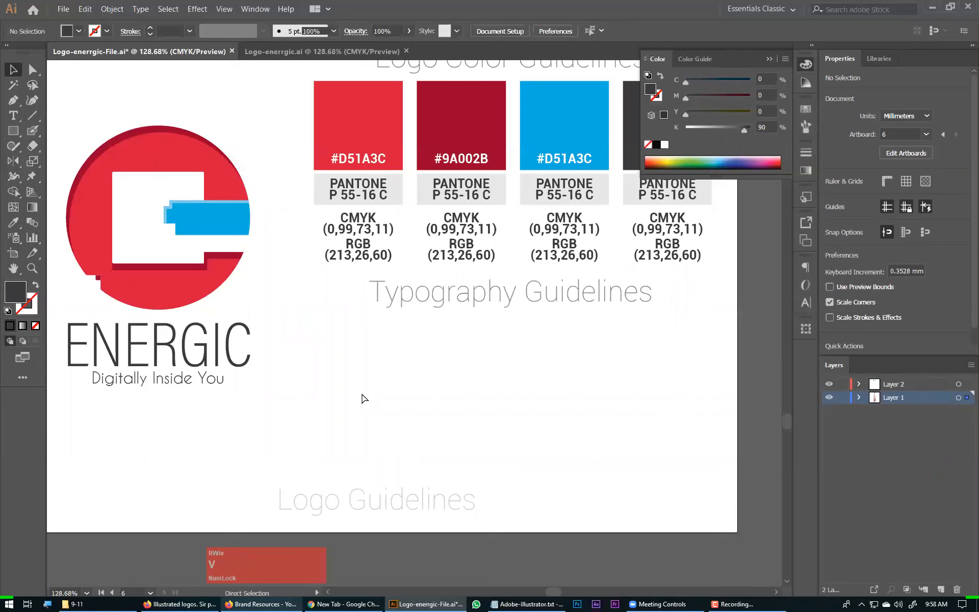
drag(418, 358, 427, 410)
click(537, 386)
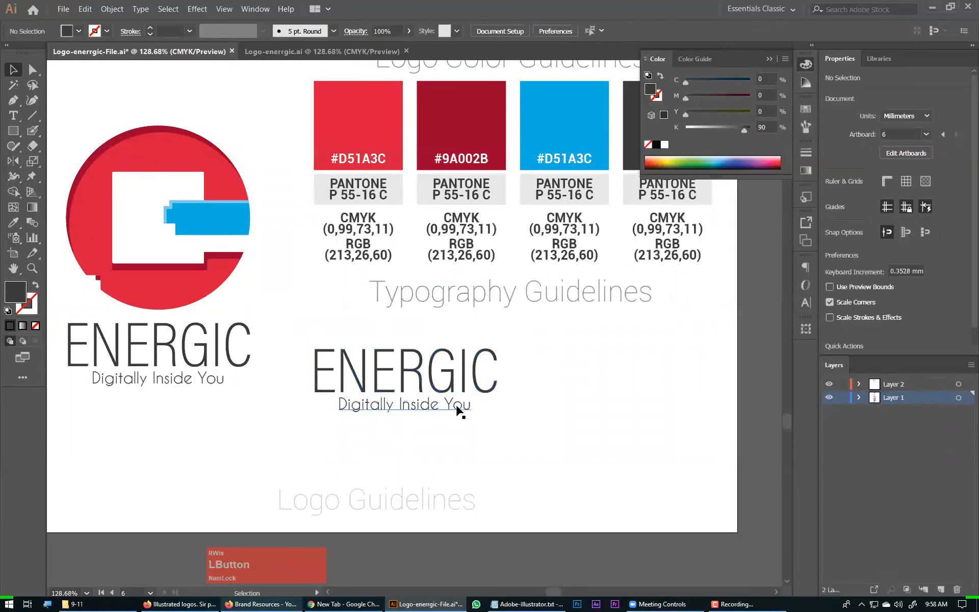
Replace the copied tagline's text with the name of its font, Caviar Dreams
click(456, 407)
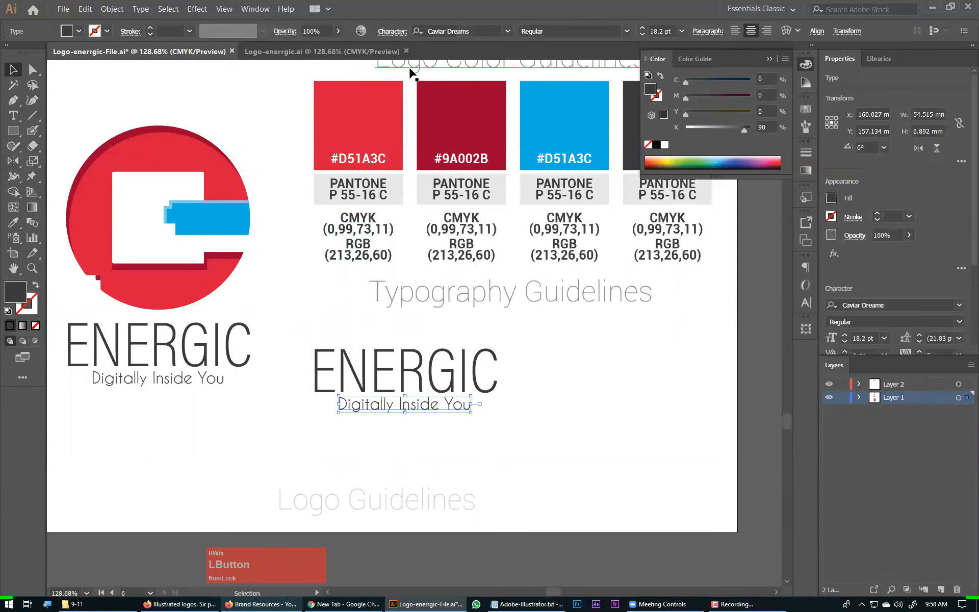
click(482, 29)
key(ctrl+c)
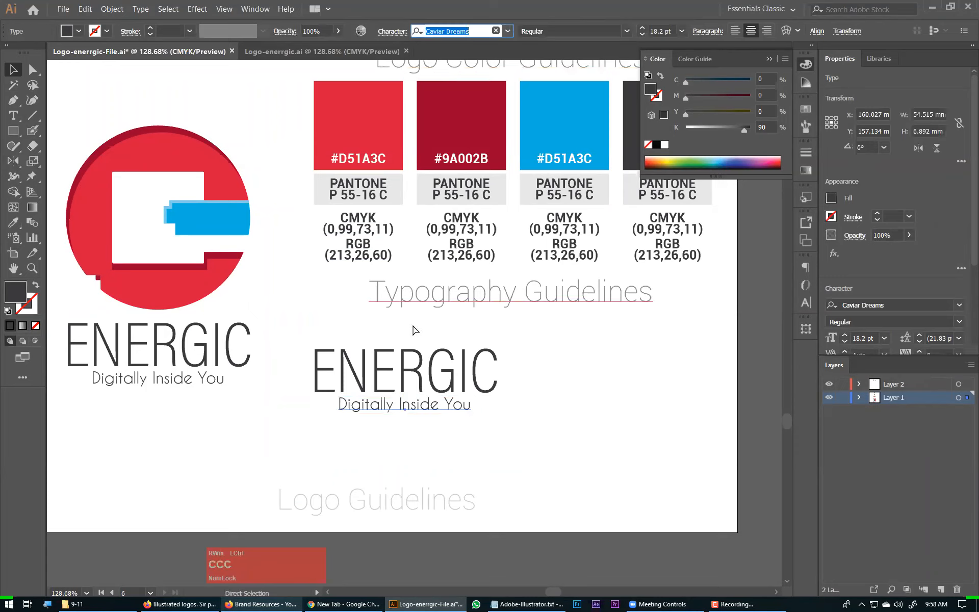
double_click(403, 405)
key(ctrl+a)
key(ctrl+v)
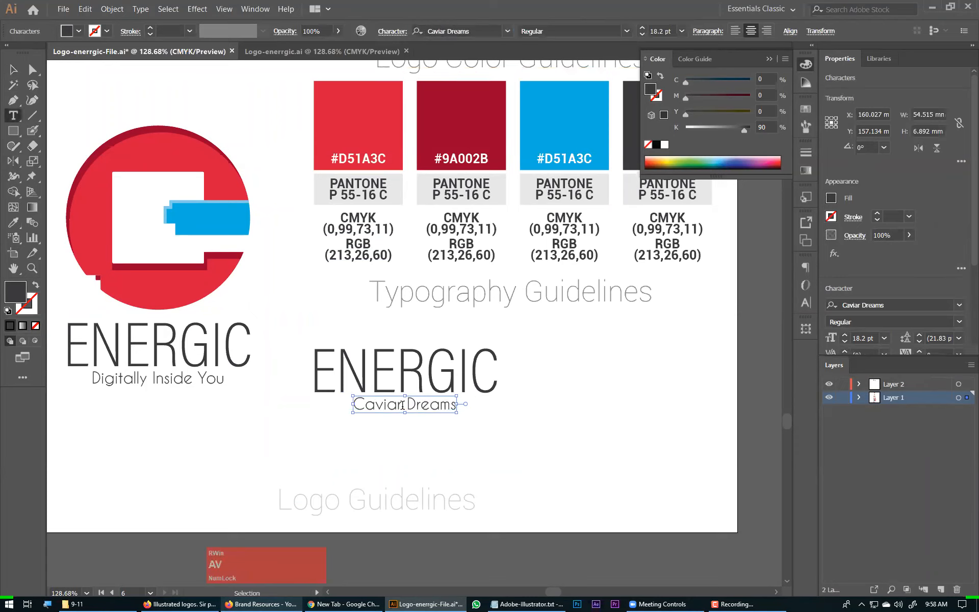
Replace the copied ENERGIC text with its font name, shortened to Acumin
double_click(496, 369)
click(482, 32)
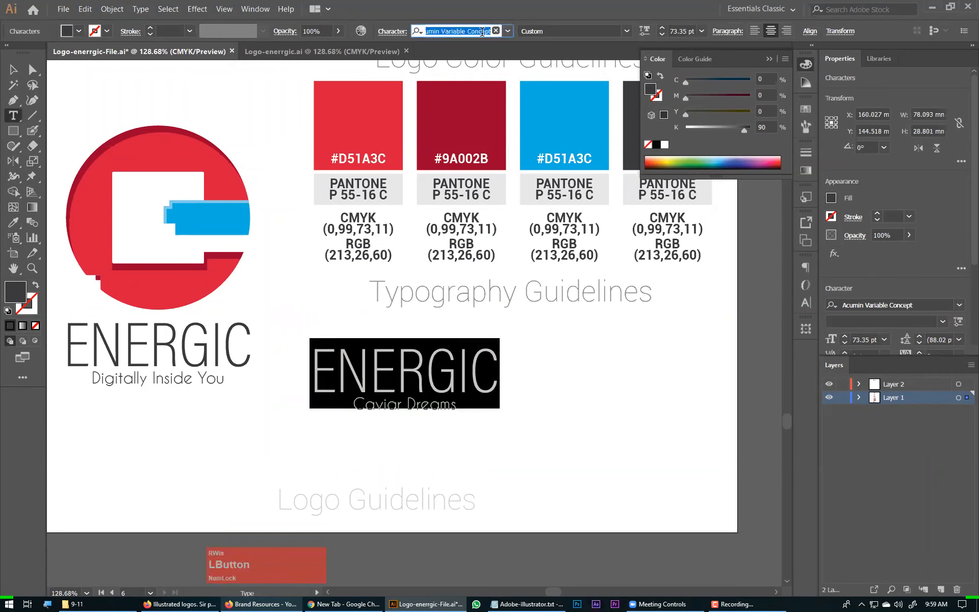
click(408, 371)
key(ctrl+a)
key(ctrl+v)
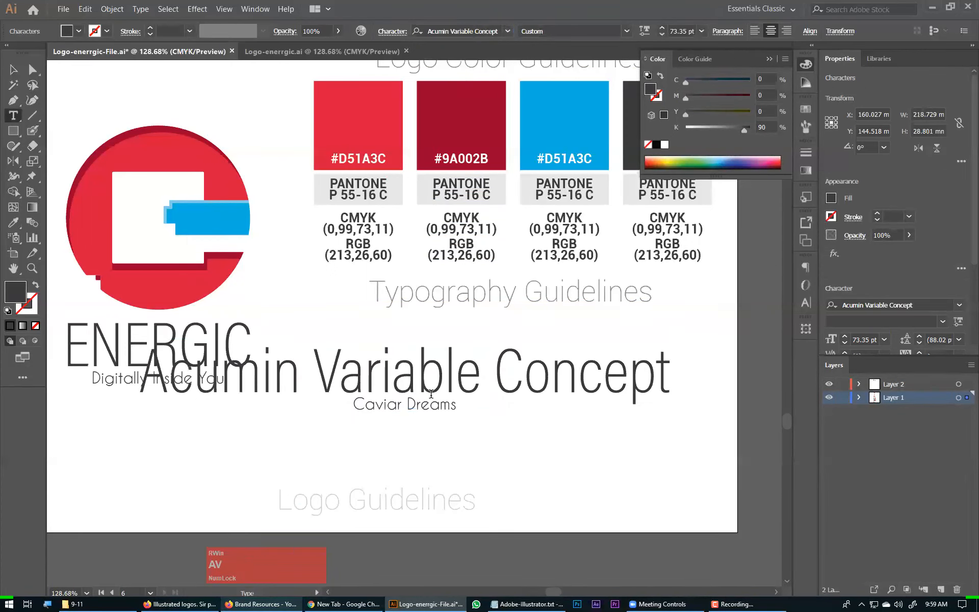
drag(316, 372, 704, 376)
key(BackSpace)
key(BackSpace)
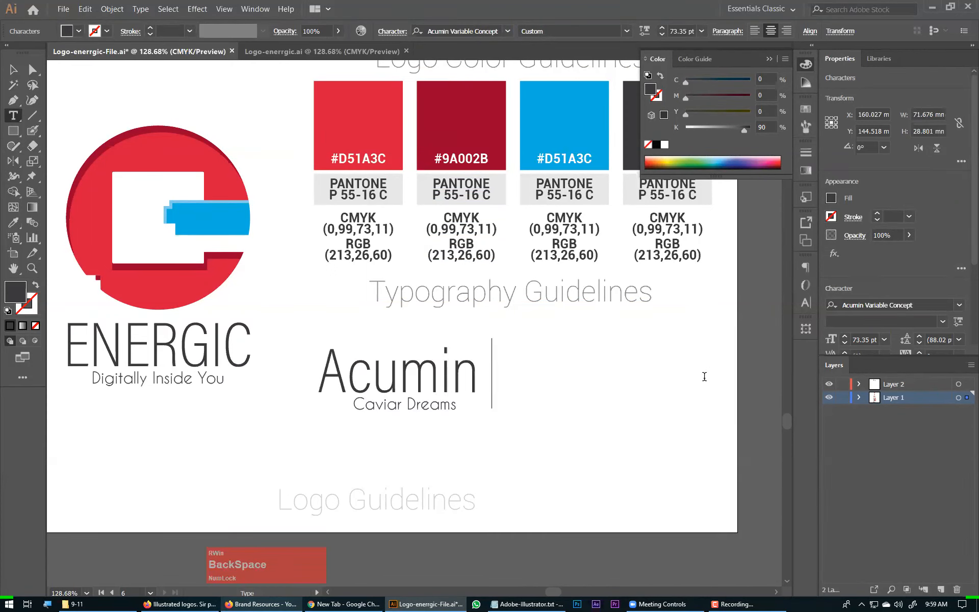
click(14, 70)
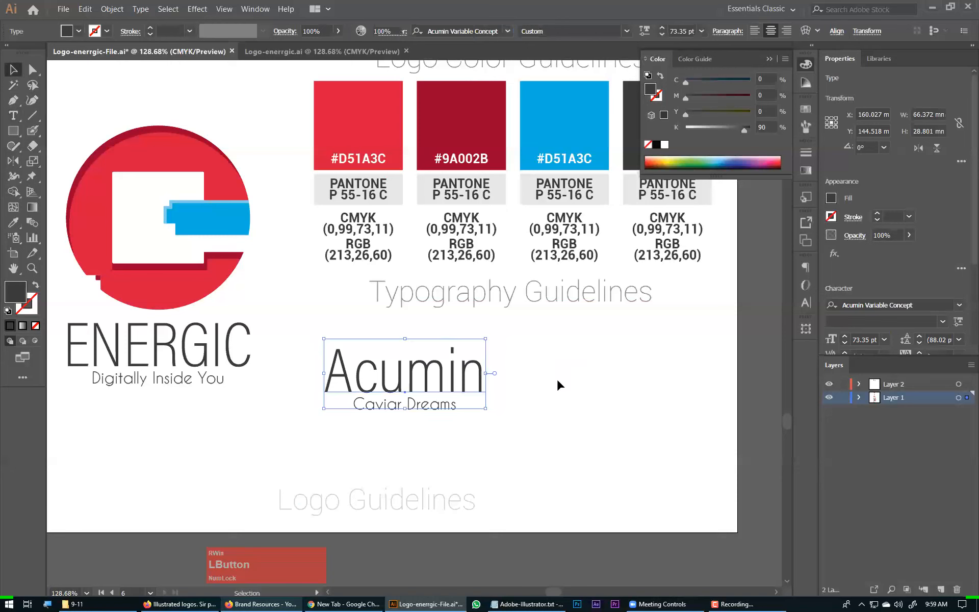
Move the Caviar Dreams text lower and duplicate the Acumin text directly beneath the original
click(557, 379)
drag(444, 382, 435, 433)
drag(434, 356, 433, 394)
Replace the lower Acumin copy's text with the uppercase alphabet ABCDEFGHIJKLMNOPQRSTUVWXYZ
double_click(442, 387)
key(ctrl+a)
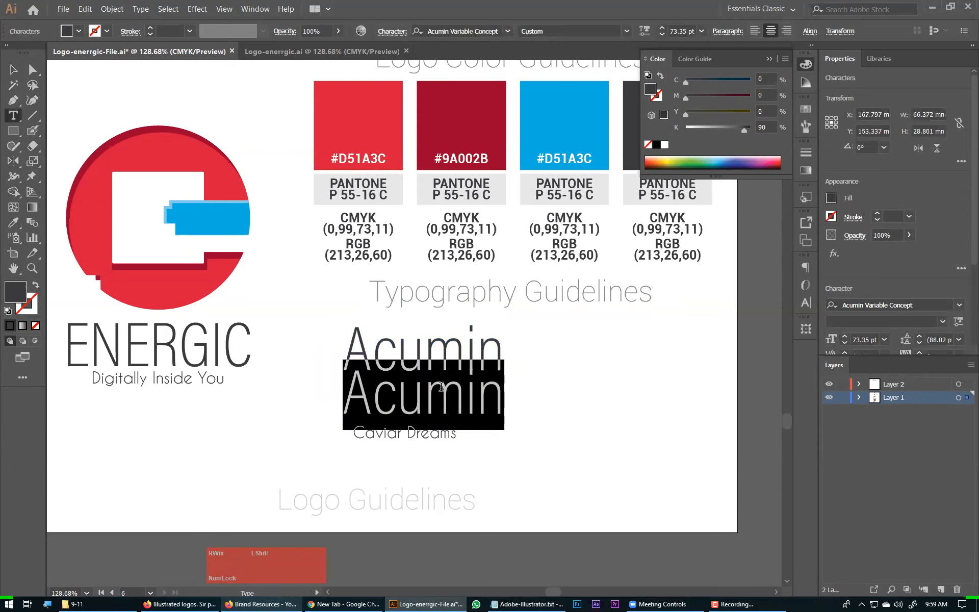
text(ABCD)
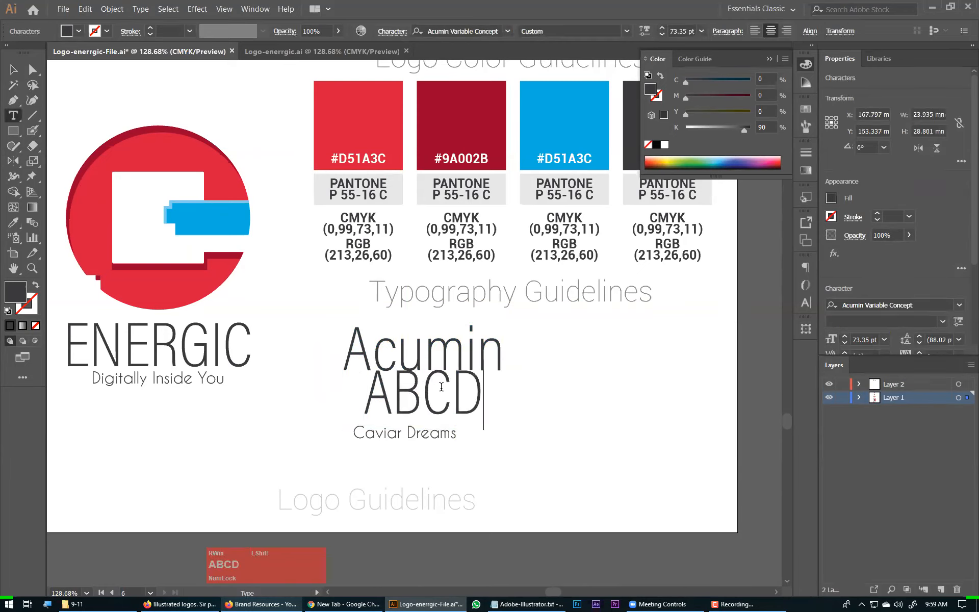
text(EFGHI)
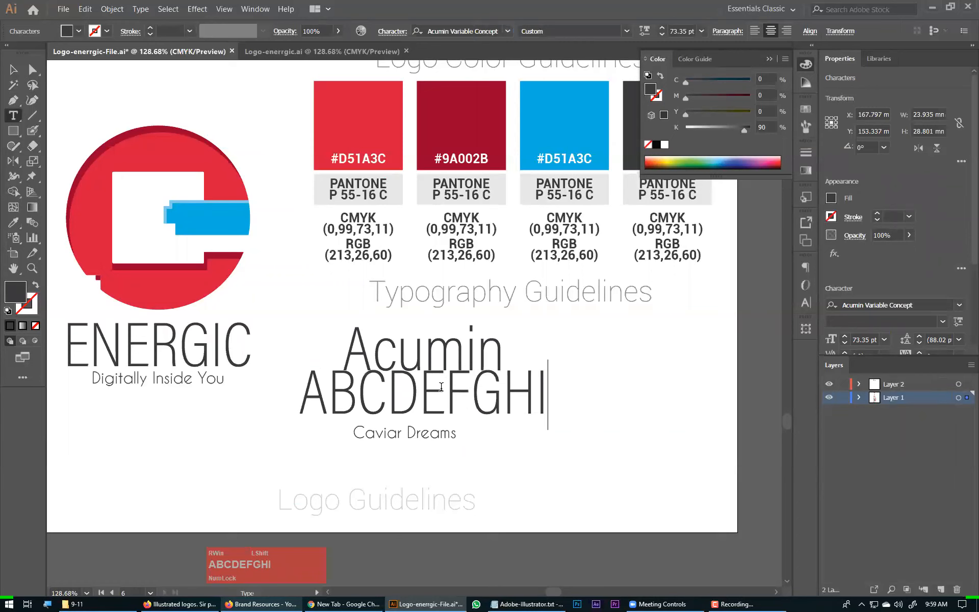
text(JKLMNO)
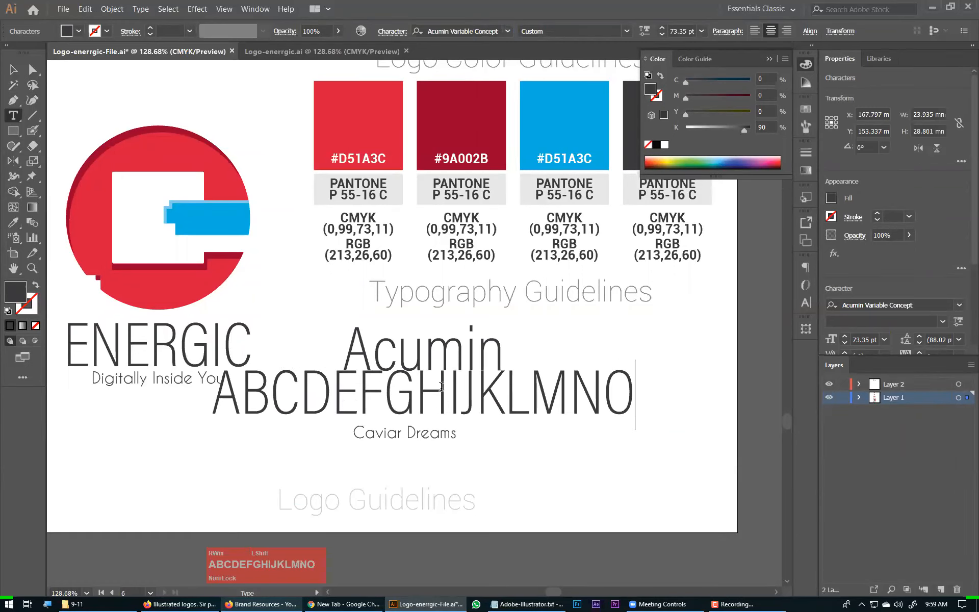
text(PQR)
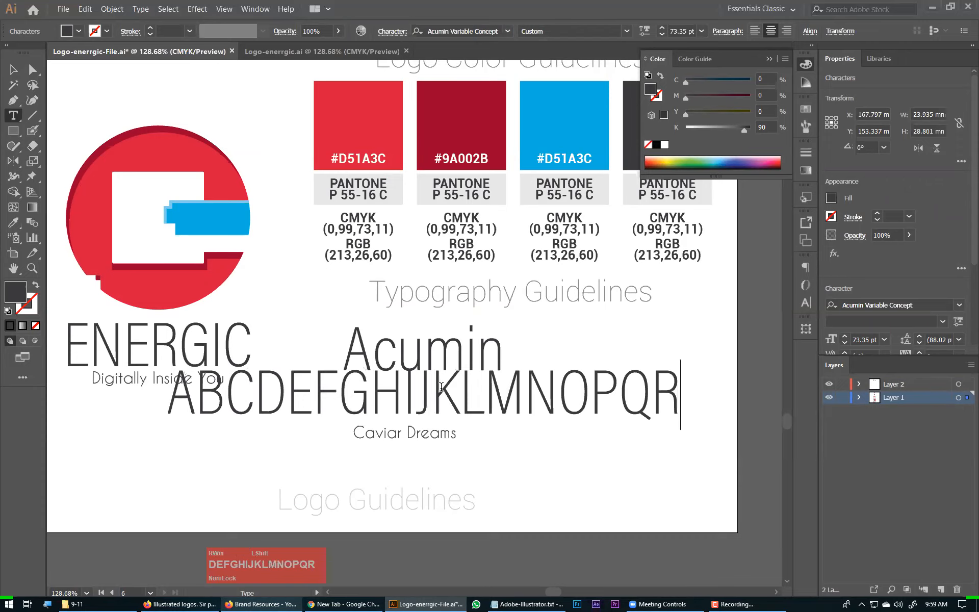
text(STUV)
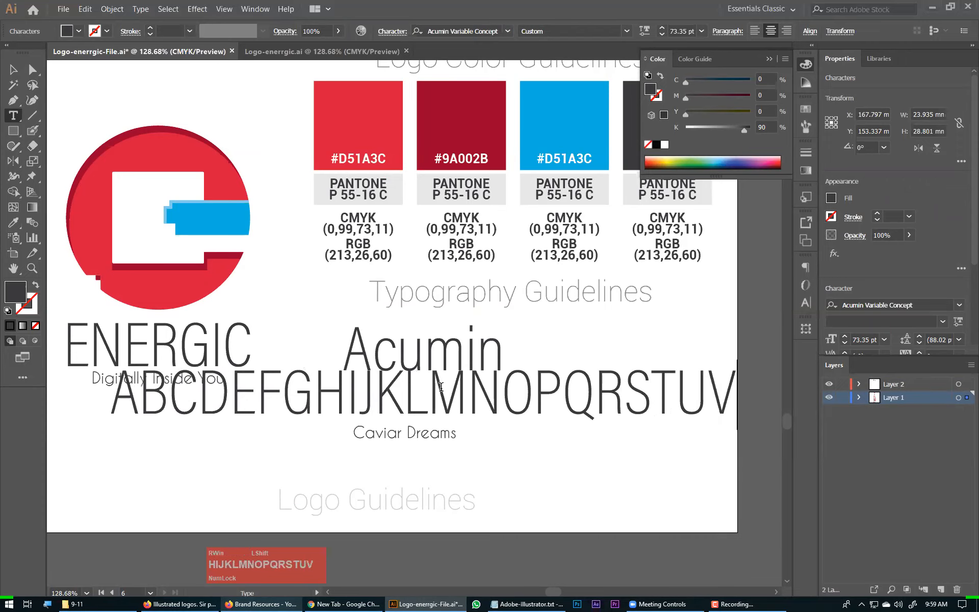
text(WXYZ)
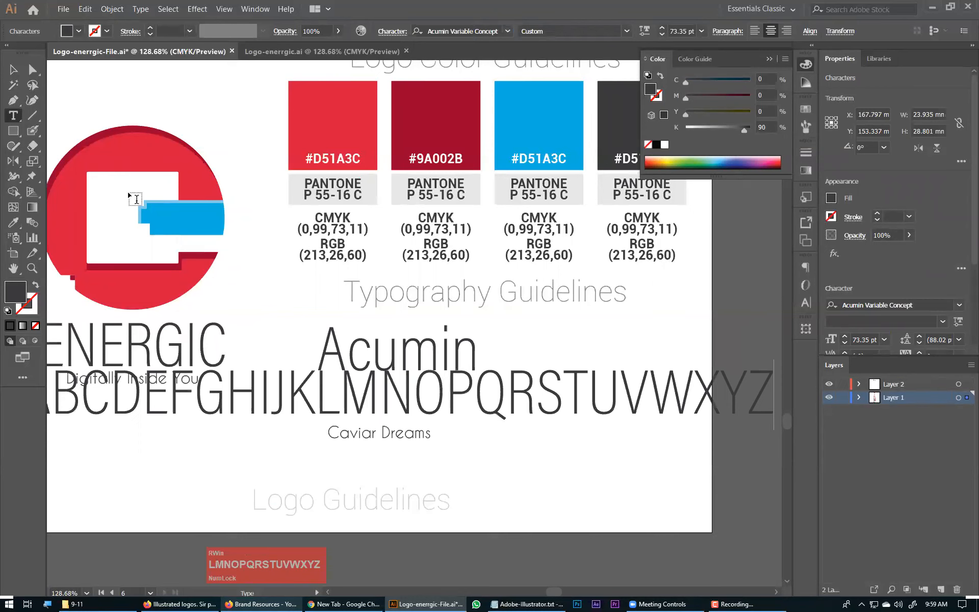
Break the alphabet text into two lines after the letter L
key(ctrl+a)
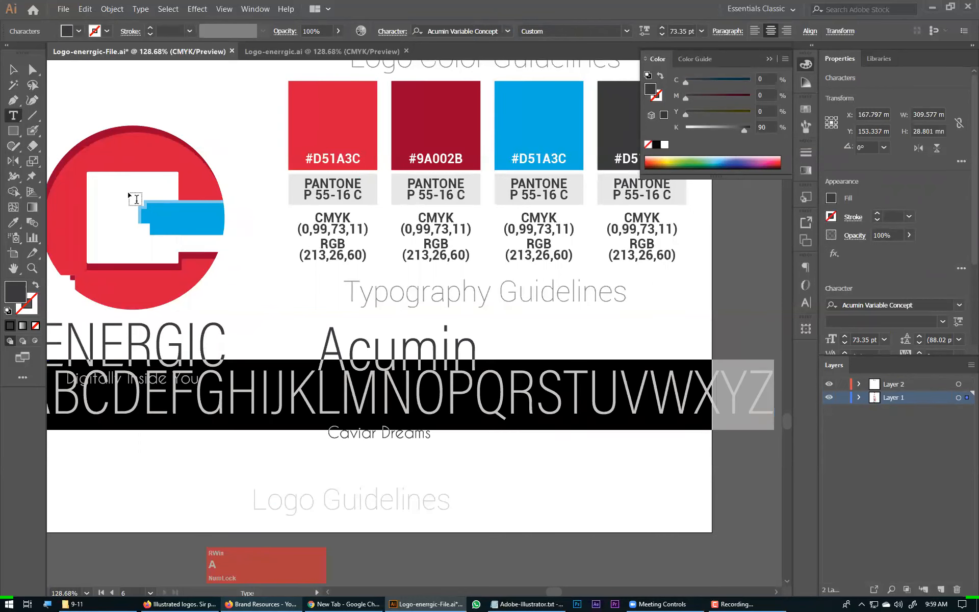
click(344, 395)
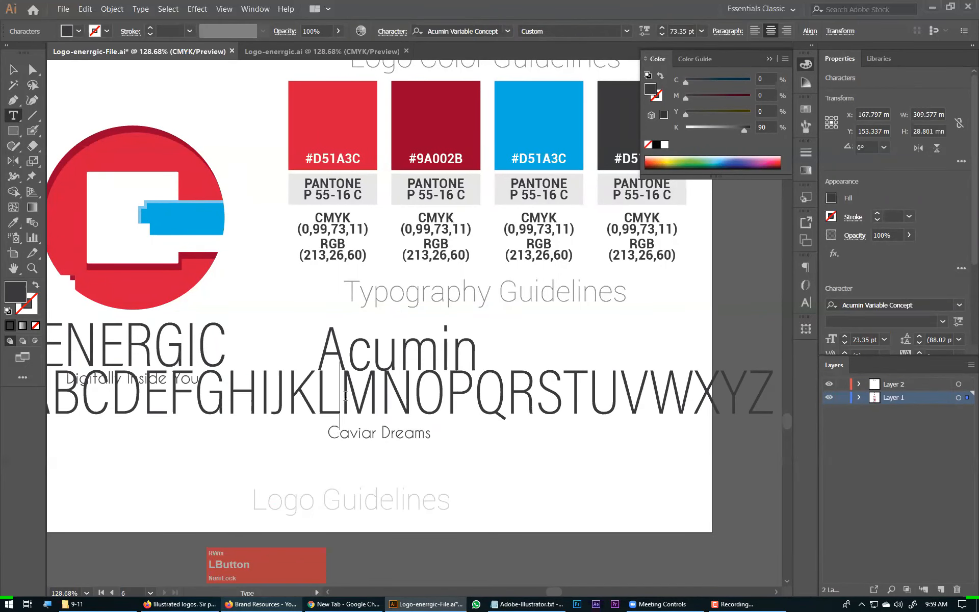
key(Return)
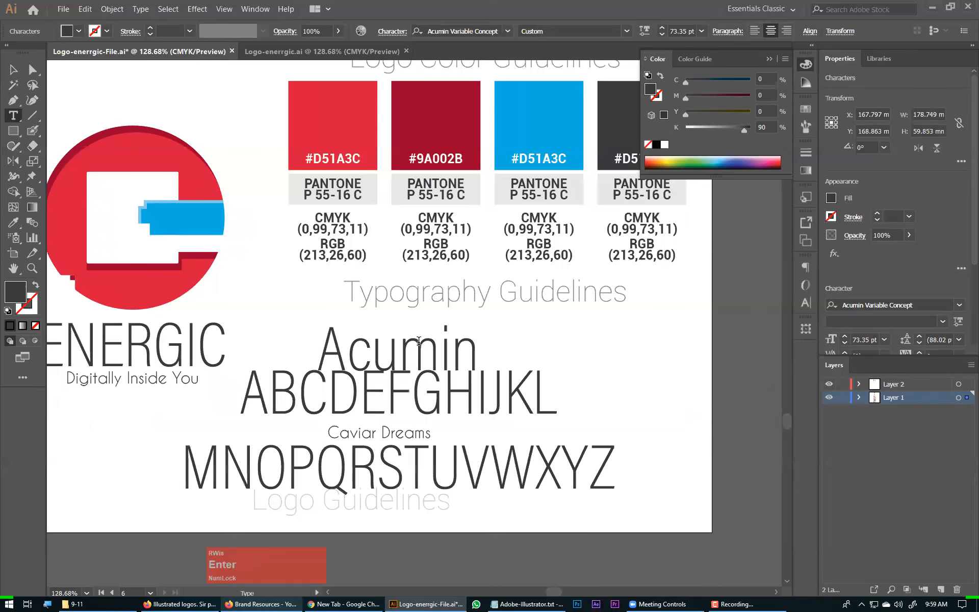
Tighten the line spacing of the two-line alphabet text to 58.02 pt
click(13, 70)
key(alt+Up)
key(alt+Up)
key(alt+Up)
key(alt+Up)
key(alt+Up)
key(alt+Up)
key(alt+Up)
key(alt+Up)
key(alt+Up)
key(alt+Up)
key(alt+Up)
key(alt+Up)
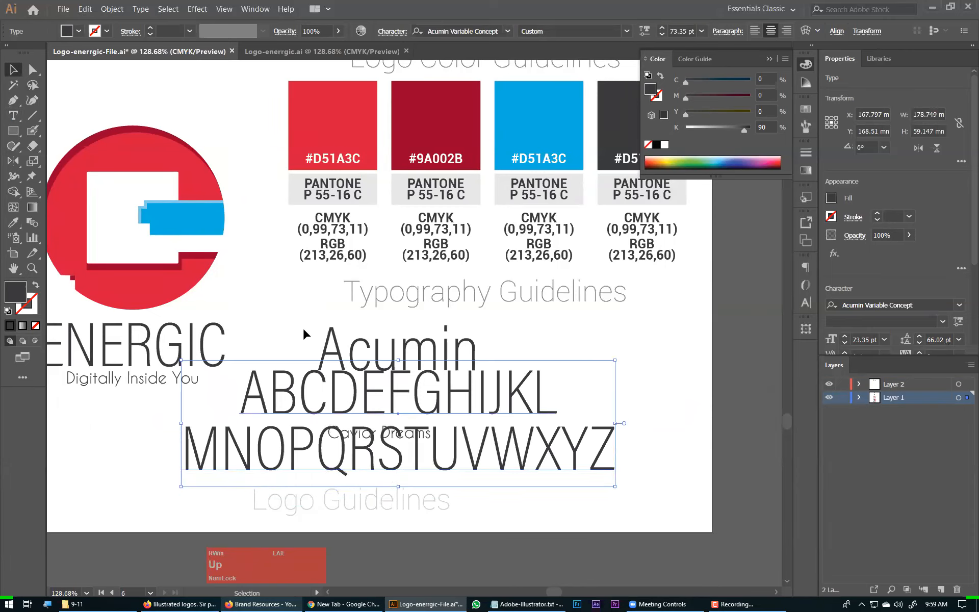
key(alt+Up)
key(alt+Up)
key(alt+Up)
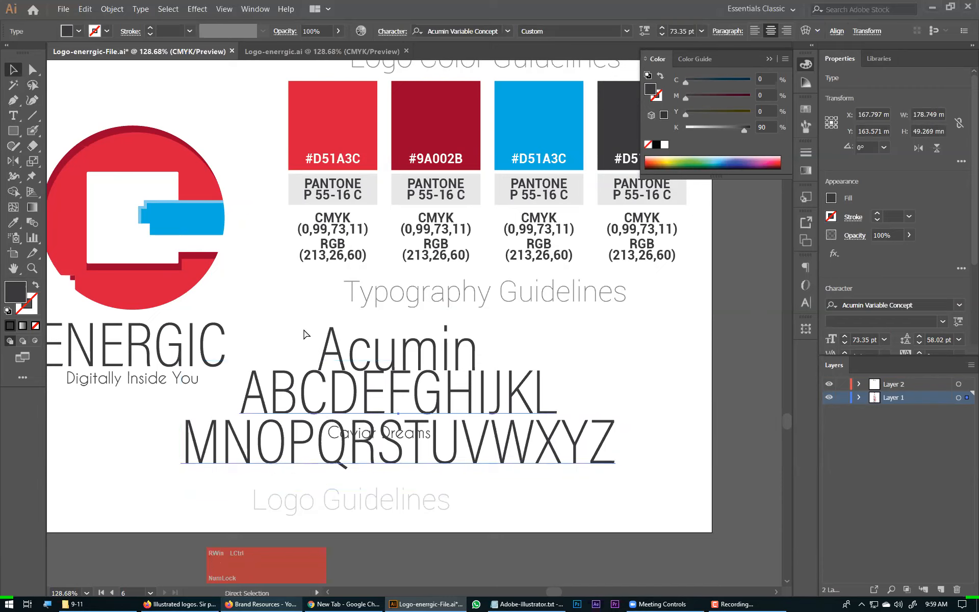
Reduce the alphabet text's font size to 43.35 pt and tighten its line spacing further
key(ctrl+shift+comma)
key(ctrl+shift+comma)
key(ctrl+shift+comma)
key(ctrl+shift+comma)
key(ctrl+shift+comma)
key(ctrl+shift+comma)
key(ctrl+shift+comma)
key(ctrl+shift+comma)
key(ctrl+shift+comma)
key(ctrl+shift+comma)
key(ctrl+shift+comma)
key(ctrl+shift+comma)
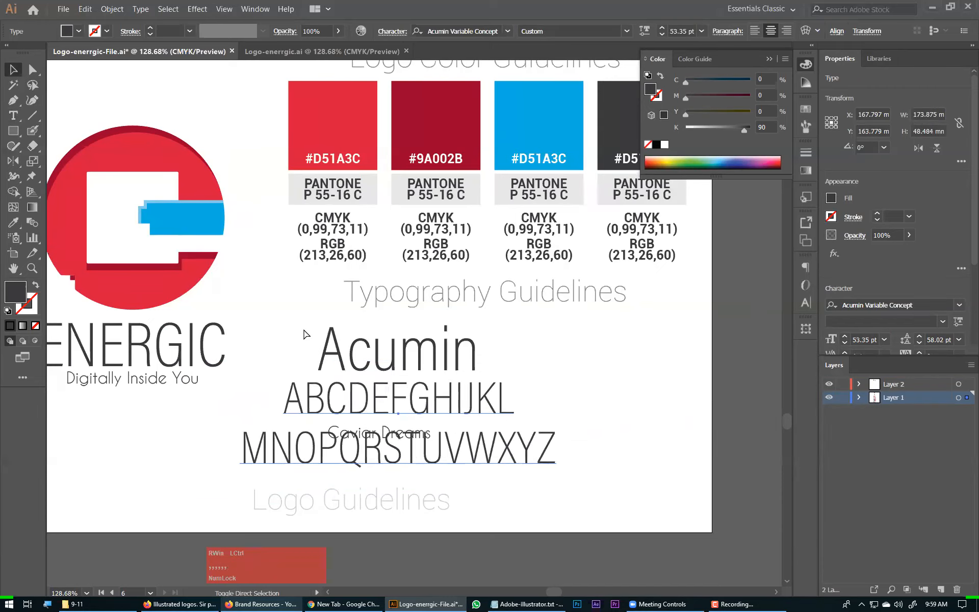
key(ctrl+shift+comma)
key(ctrl+shift+comma)
key(ctrl+shift+comma)
key(alt+Up)
key(alt+Up)
key(alt+Up)
key(alt+Up)
key(alt+Up)
key(alt+Up)
key(alt+Up)
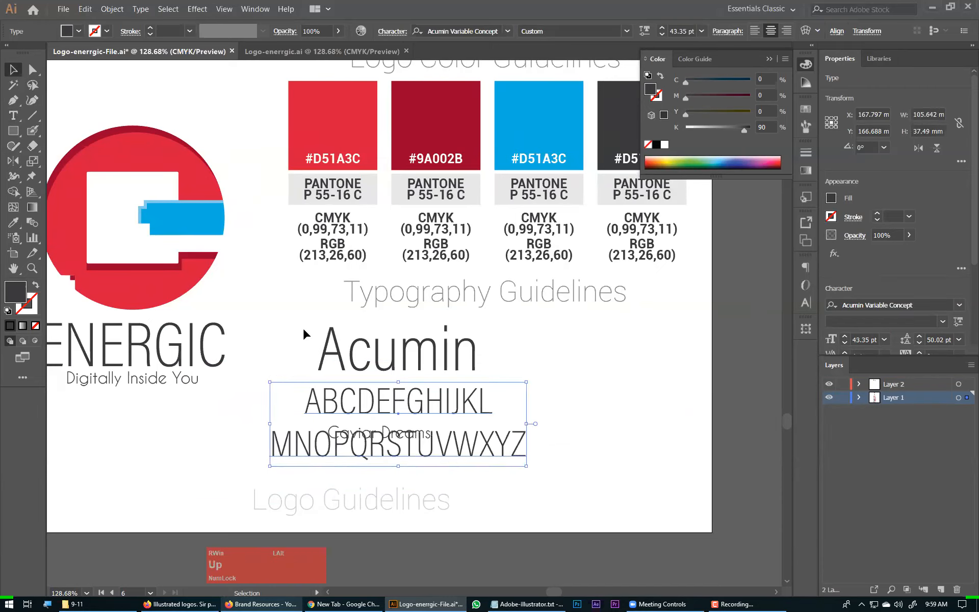
key(alt+Up)
key(alt+Up)
key(alt+Up)
Delete the two-line alphabet text and enlarge the Caviar Dreams text directly beneath Acumin
key(Delete)
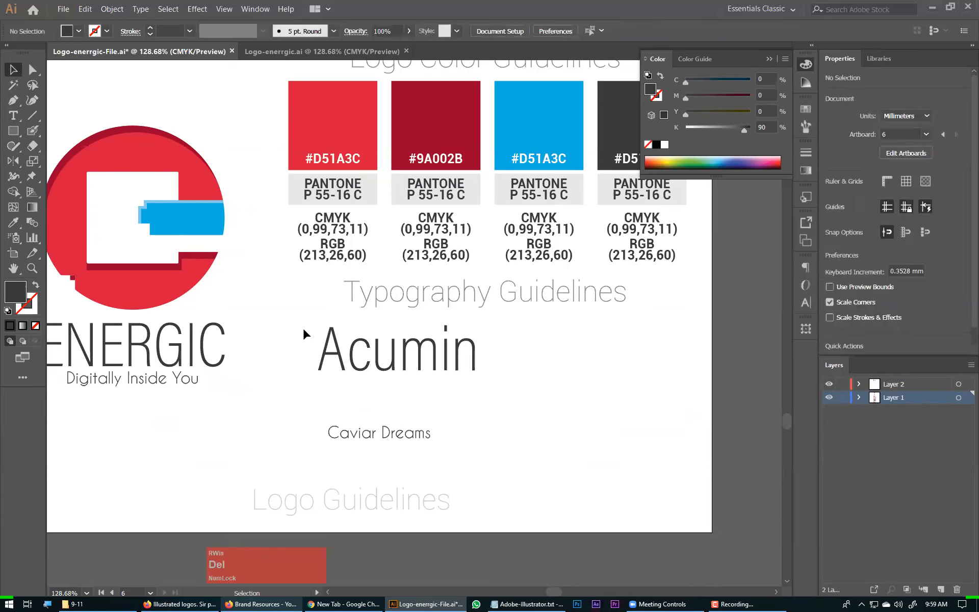
drag(377, 438, 546, 394)
click(445, 354)
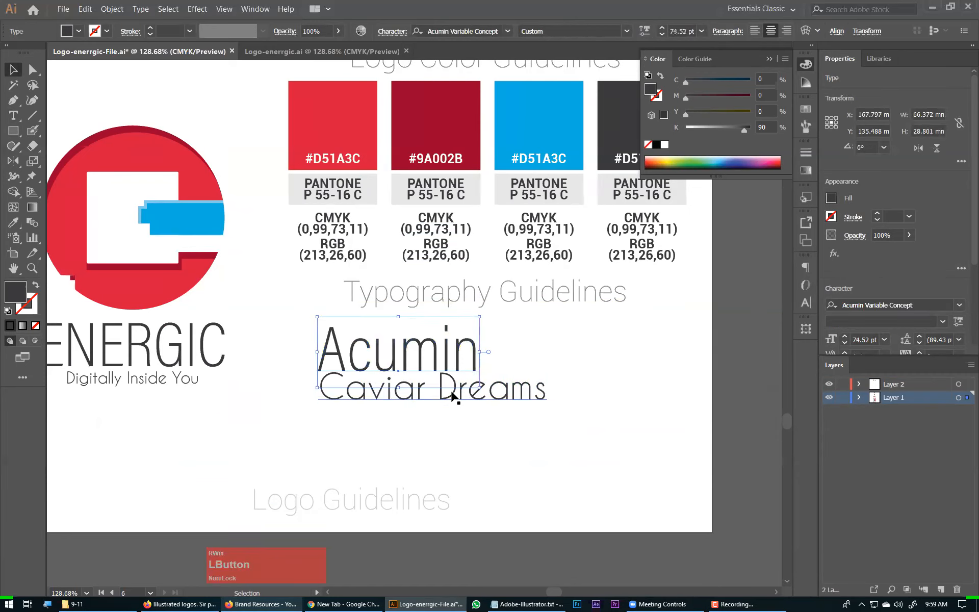
Set the Caviar Dreams text's font size to 73 pt
click(435, 396)
click(596, 30)
text(73)
key(Return)
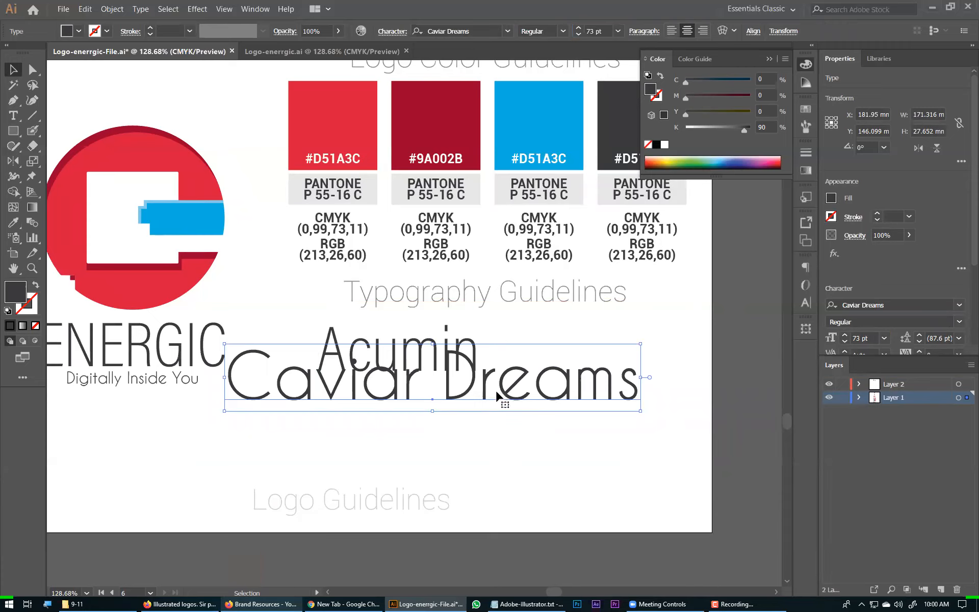
Scale the Caviar Dreams text down to about 114 mm wide beneath Acumin and nudge the Acumin text slightly down
drag(433, 343, 432, 367)
drag(436, 413, 450, 425)
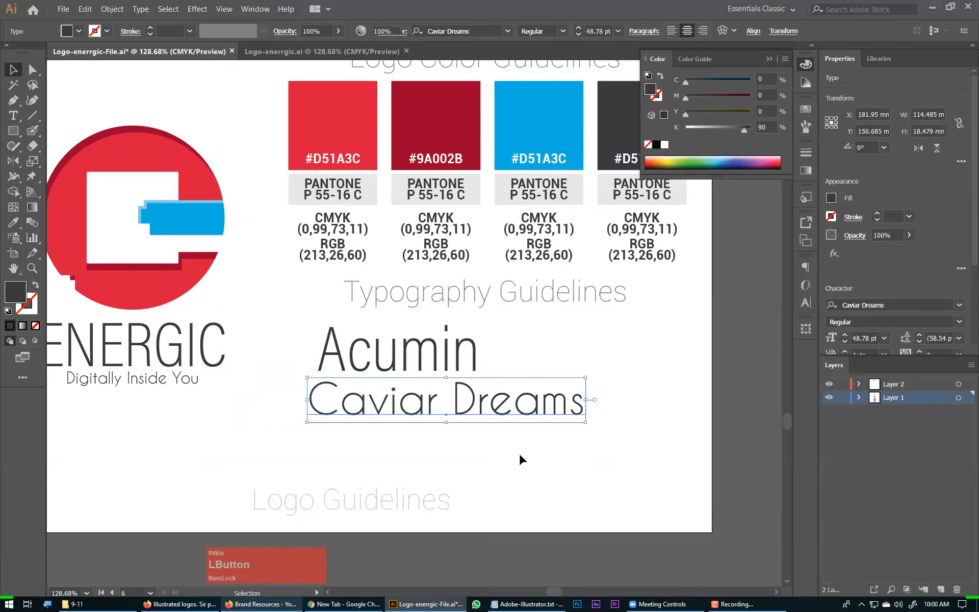
click(521, 459)
key(Down)
click(505, 399)
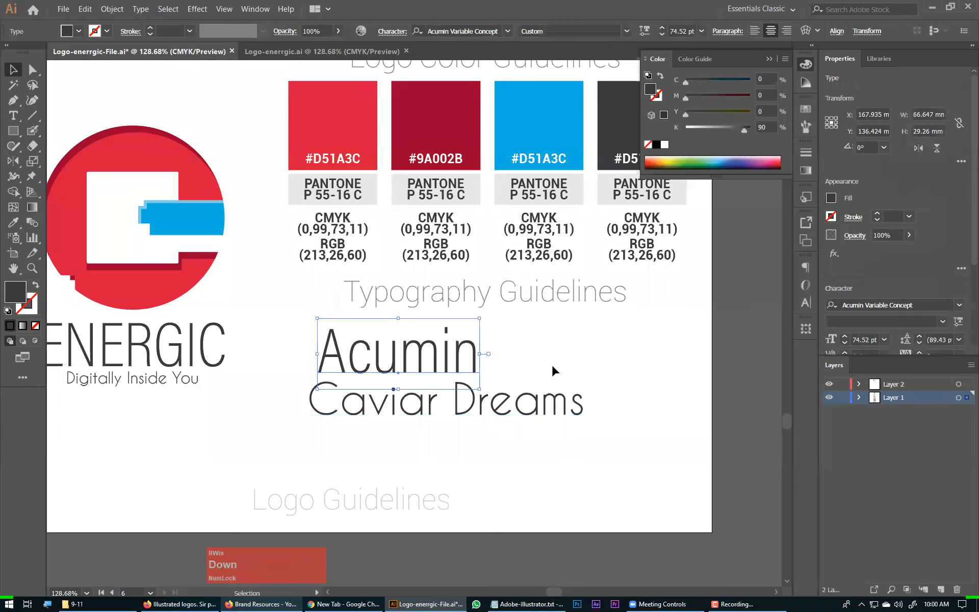
Center the Acumin and Caviar Dreams texts horizontally under the Typography Guidelines heading
drag(543, 355, 450, 395)
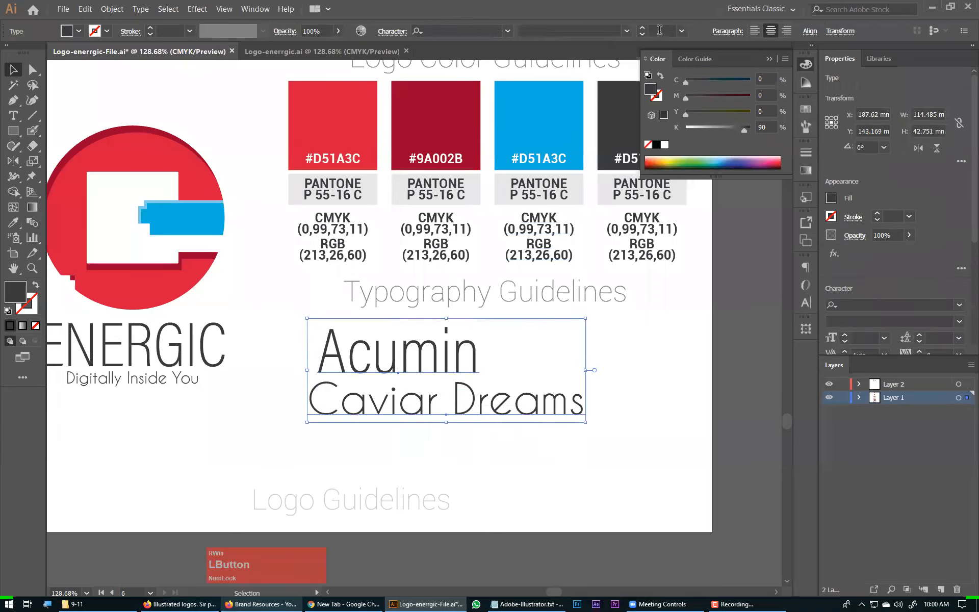
click(810, 32)
click(705, 67)
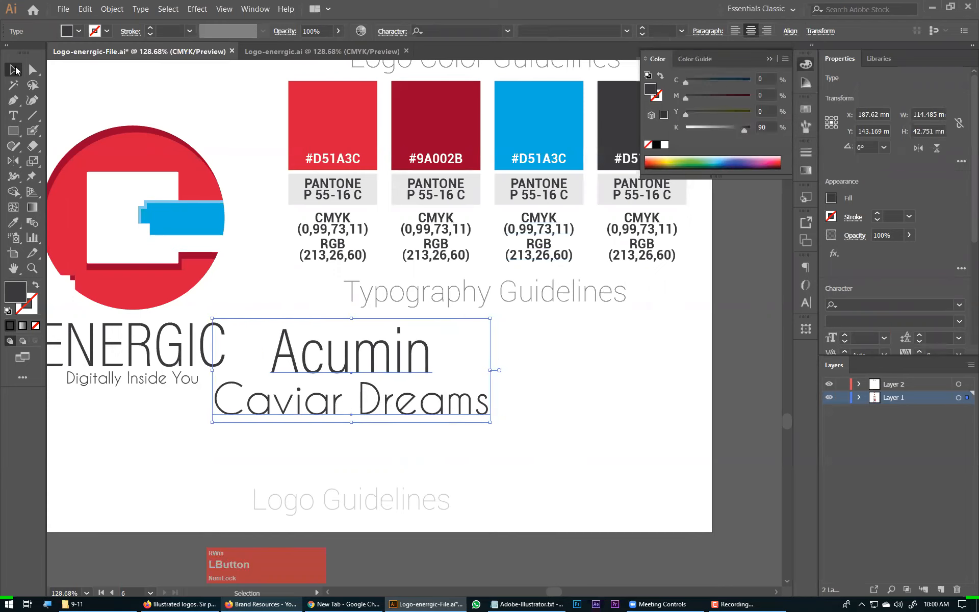
shift+click(490, 293)
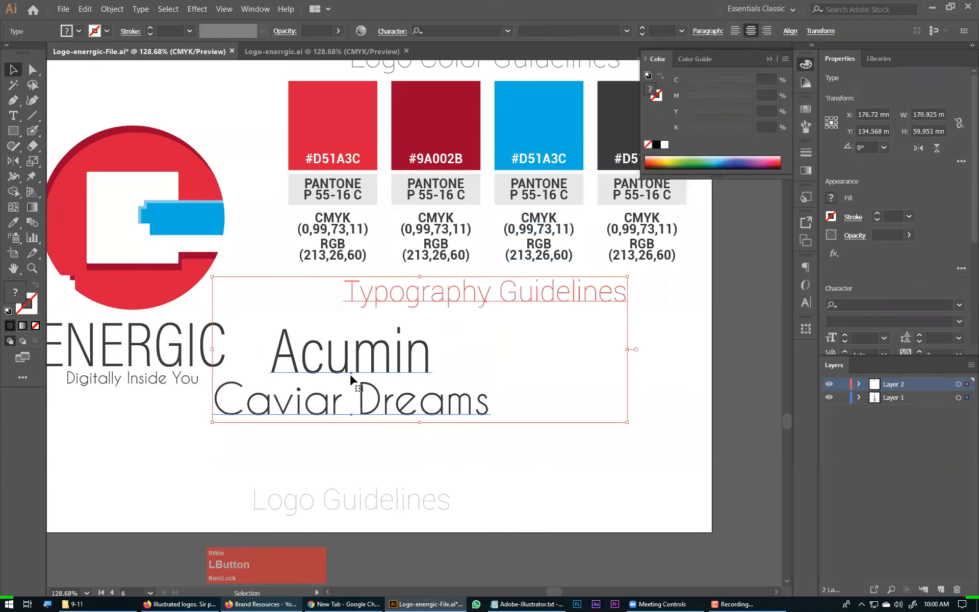
click(790, 31)
click(685, 67)
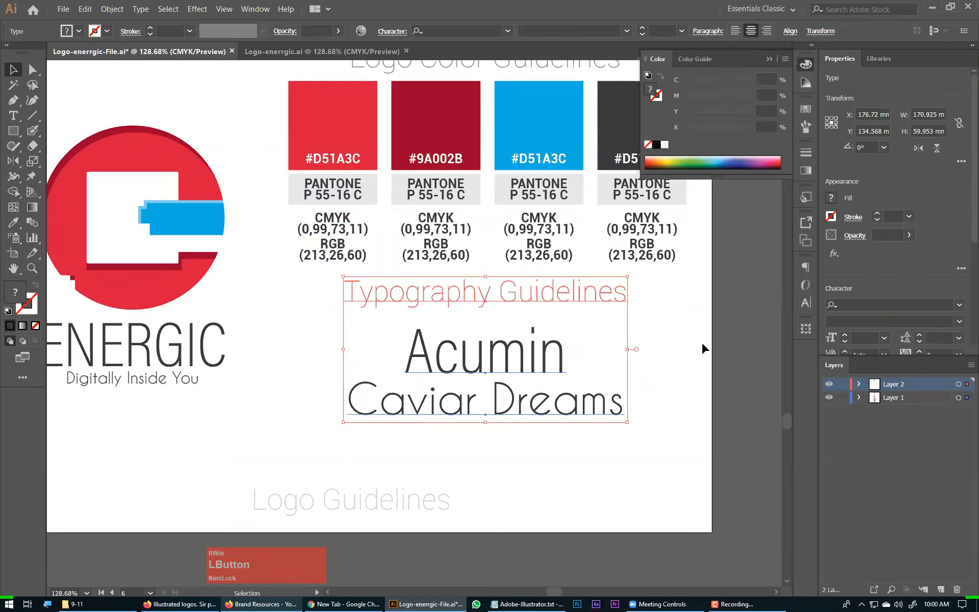
click(717, 320)
Move the Typography Guidelines heading straight down about 6 mm toward the font names and save the file
key(ctrl+0)
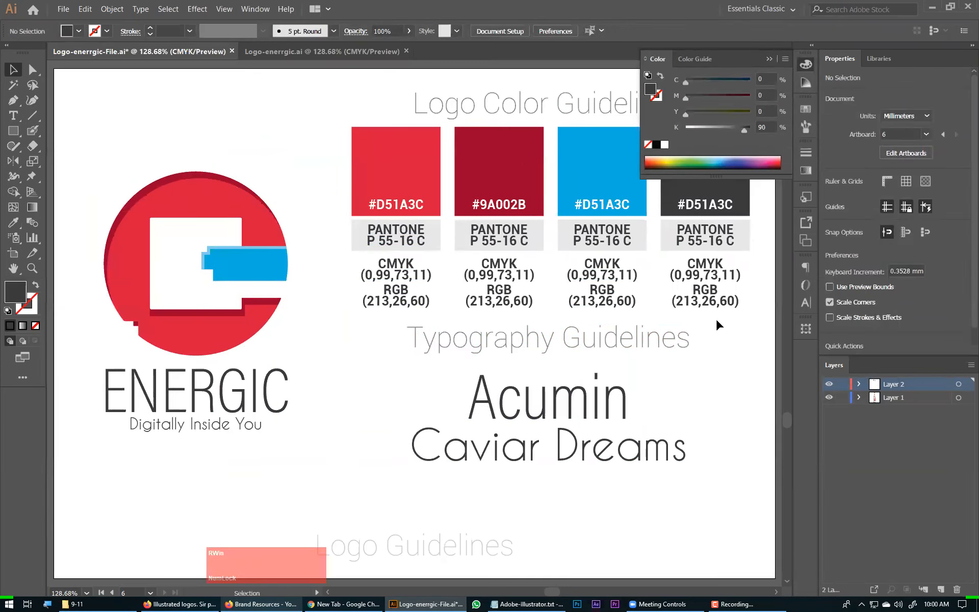
drag(657, 349, 663, 376)
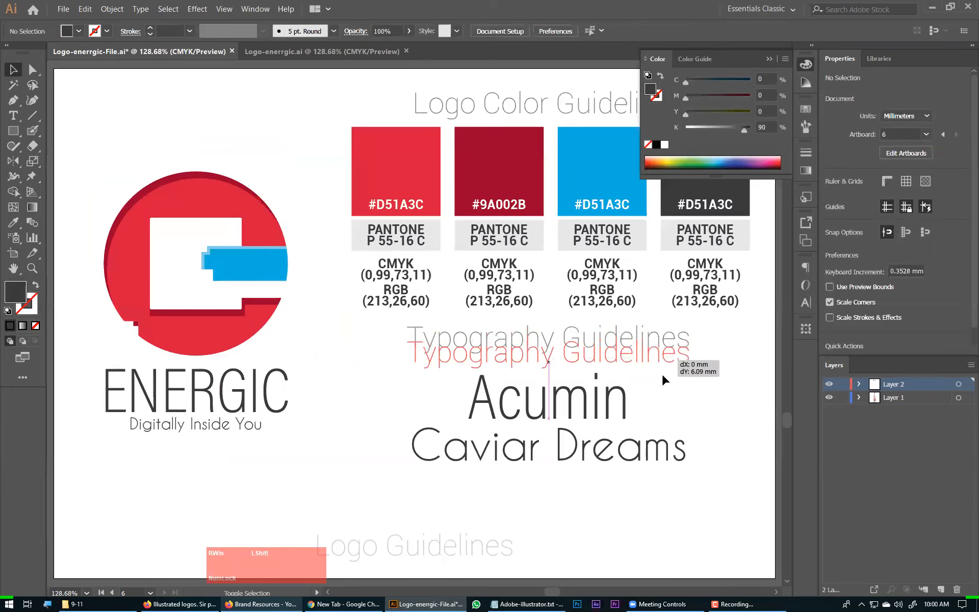
key(super+shift+s)
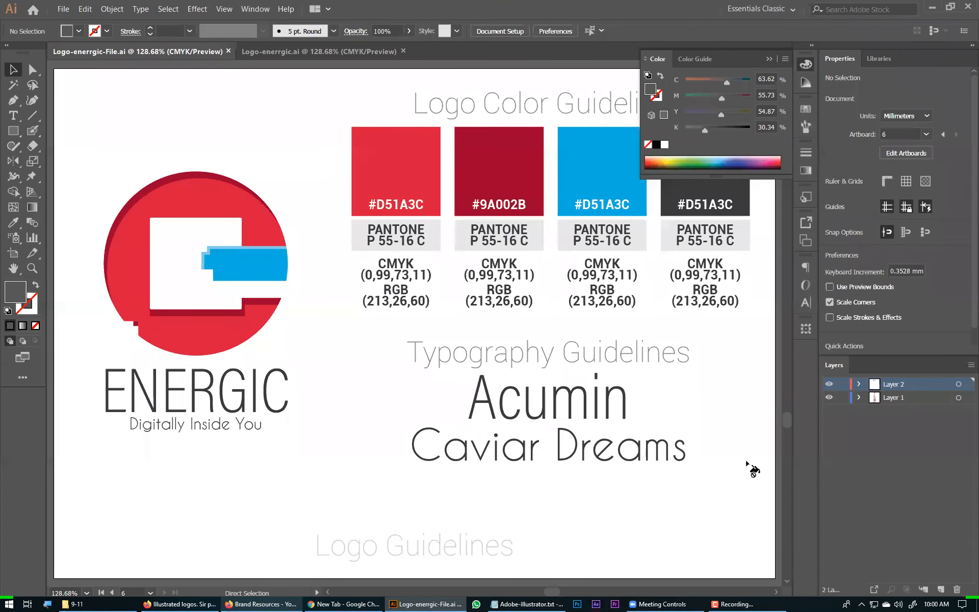
Duplicate the Logo Guidelines artboard with its artwork directly below the original
key(ctrl+minus)
key(ctrl+minus)
key(ctrl+minus)
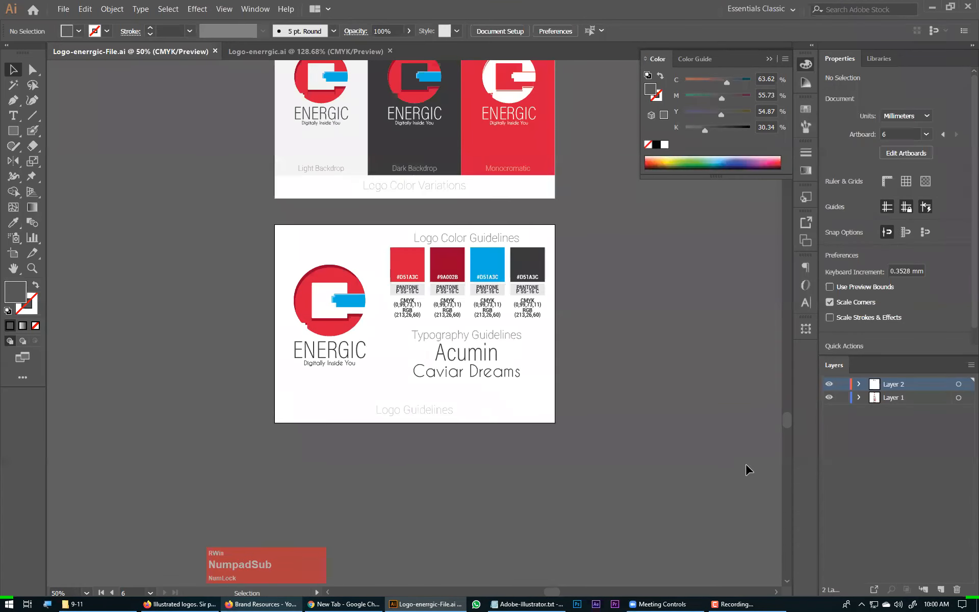
drag(532, 402, 486, 345)
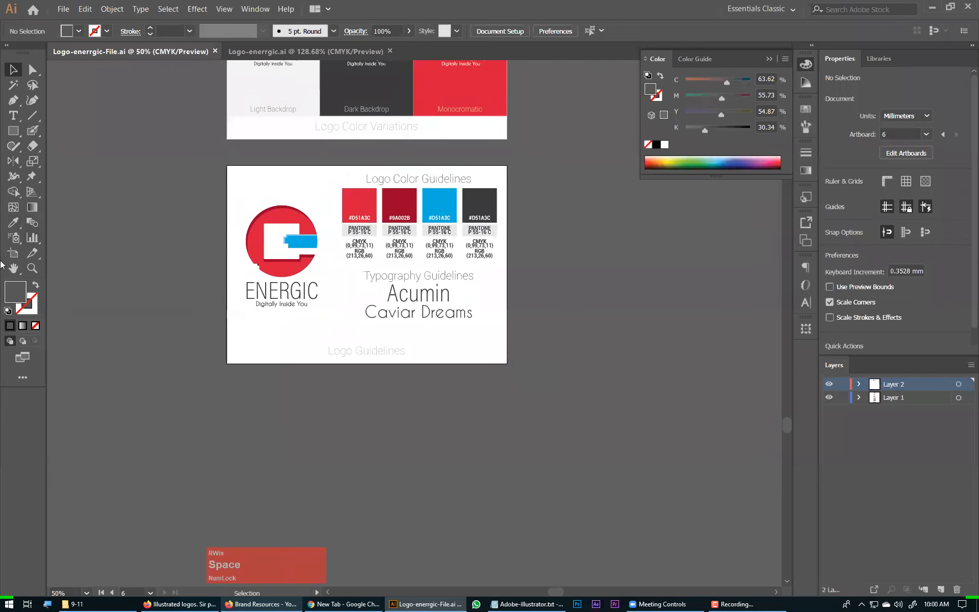
click(17, 251)
drag(357, 195, 356, 399)
click(13, 69)
Change the Logo Guidelines caption on the copied artboard to Branding System, dismissing the Windows expiry notice
drag(266, 376, 680, 477)
drag(120, 300, 238, 234)
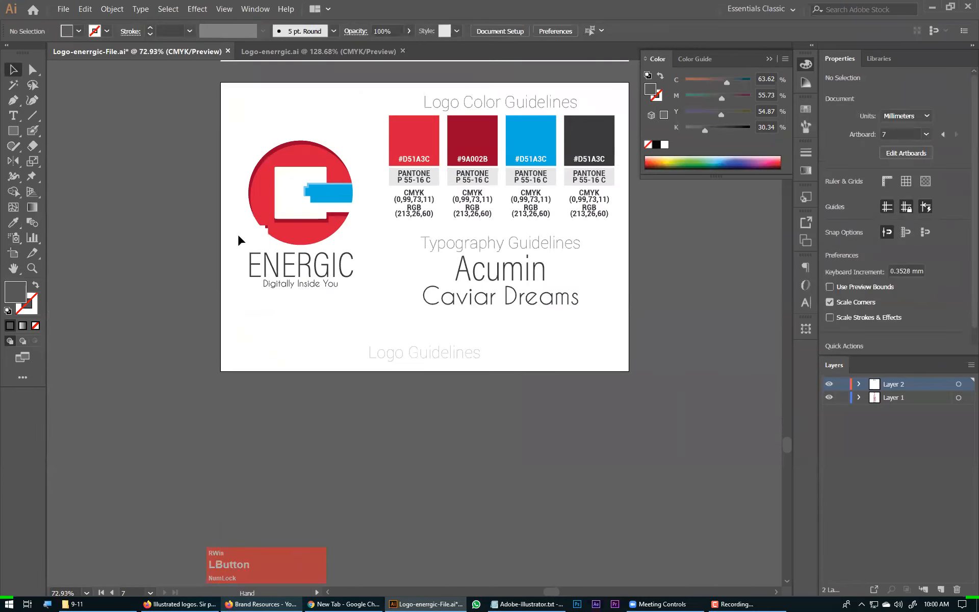
double_click(401, 352)
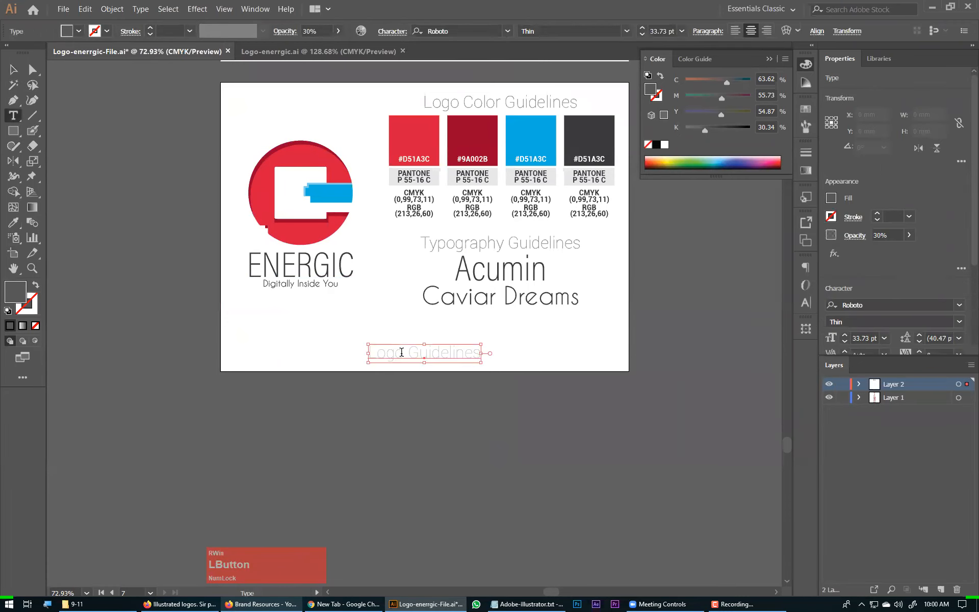
key(ctrl+a)
text(Br)
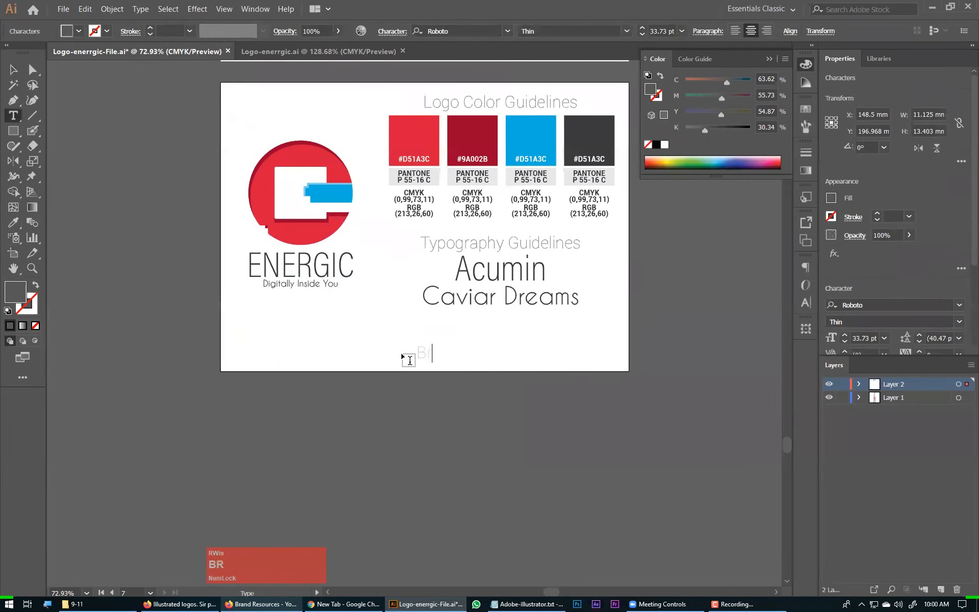
text(anding System)
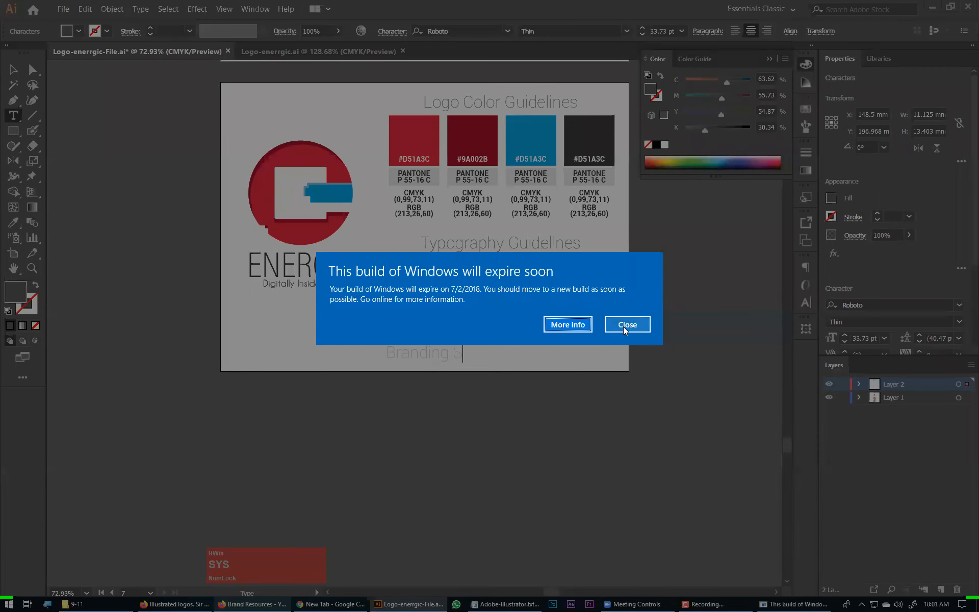
click(623, 326)
text(ystem)
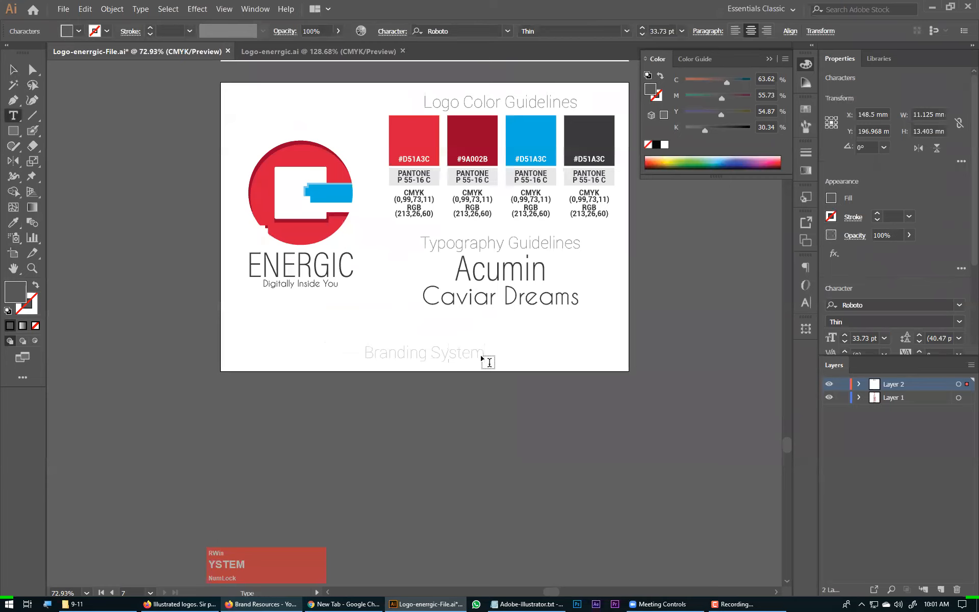
Delete the color and typography guidelines from the Branding System artboard and shift the Energic logo slightly to the right
click(14, 68)
click(613, 117)
drag(608, 103, 398, 313)
key(Delete)
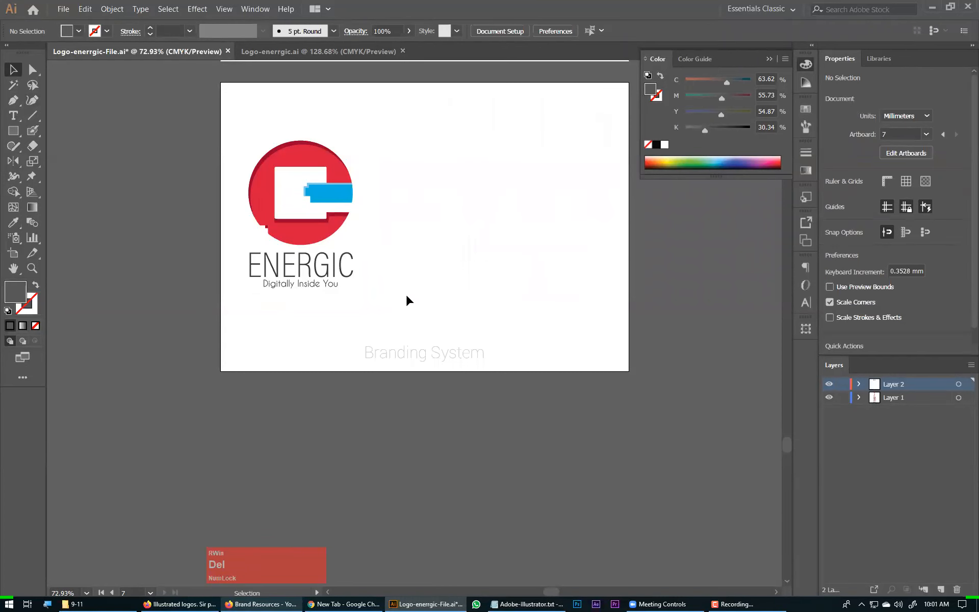
drag(297, 193, 364, 298)
click(526, 352)
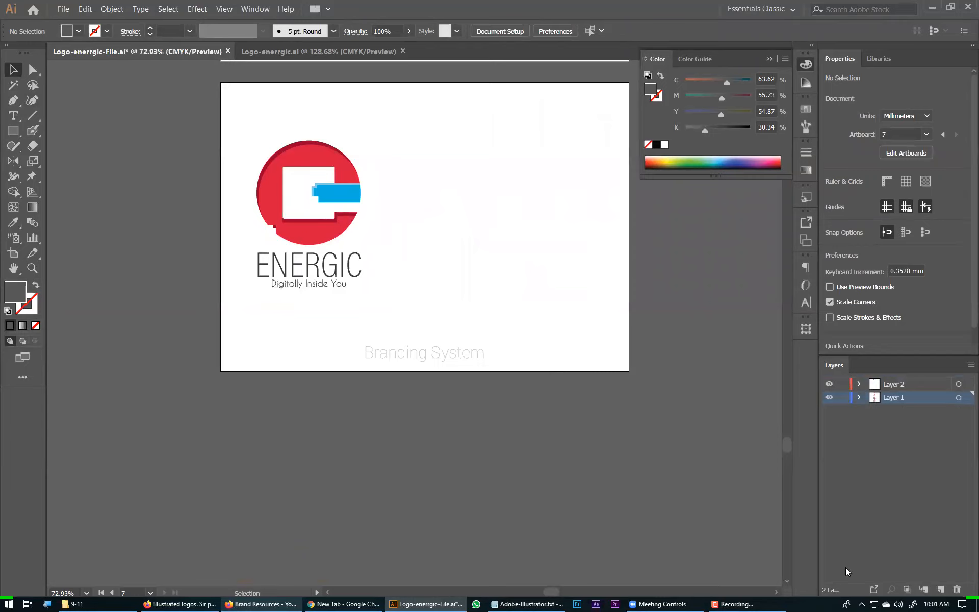
Draw a dark gray portrait rectangle about 45 by 70 mm to the right of the Energic logo
click(507, 233)
click(418, 238)
click(11, 133)
drag(241, 90, 548, 378)
drag(414, 310, 372, 302)
drag(413, 115, 513, 283)
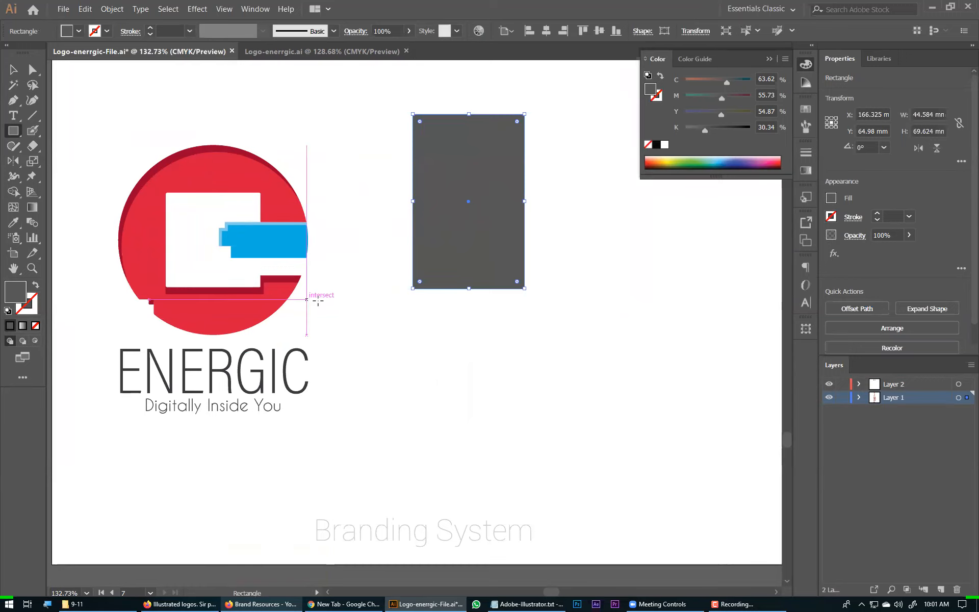
Draw a wide rectangle below the portrait one and a square about 33 mm per side to the portrait rectangle's right
drag(407, 309, 633, 403)
scroll(446, 354, right, 3)
drag(417, 208, 473, 290)
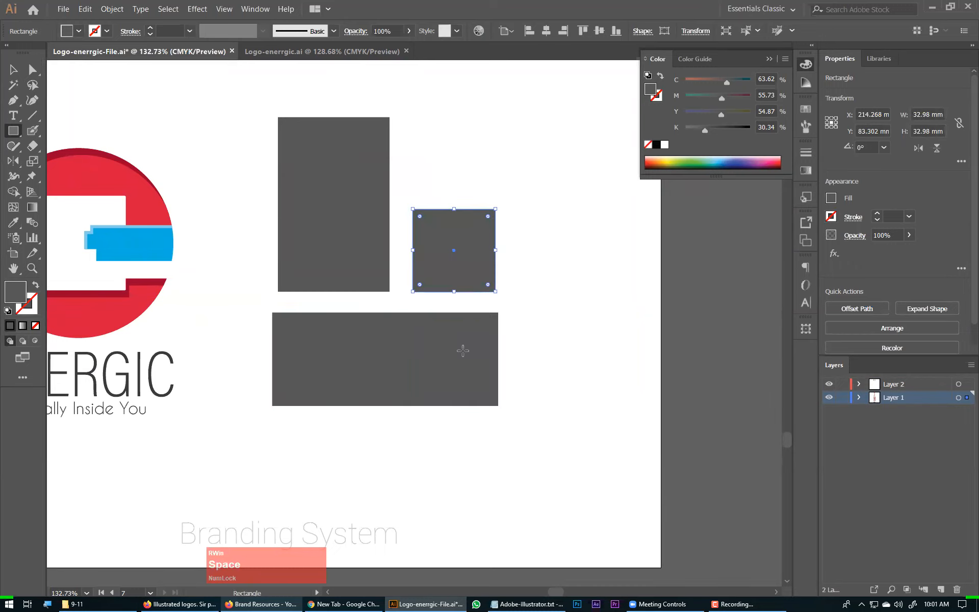